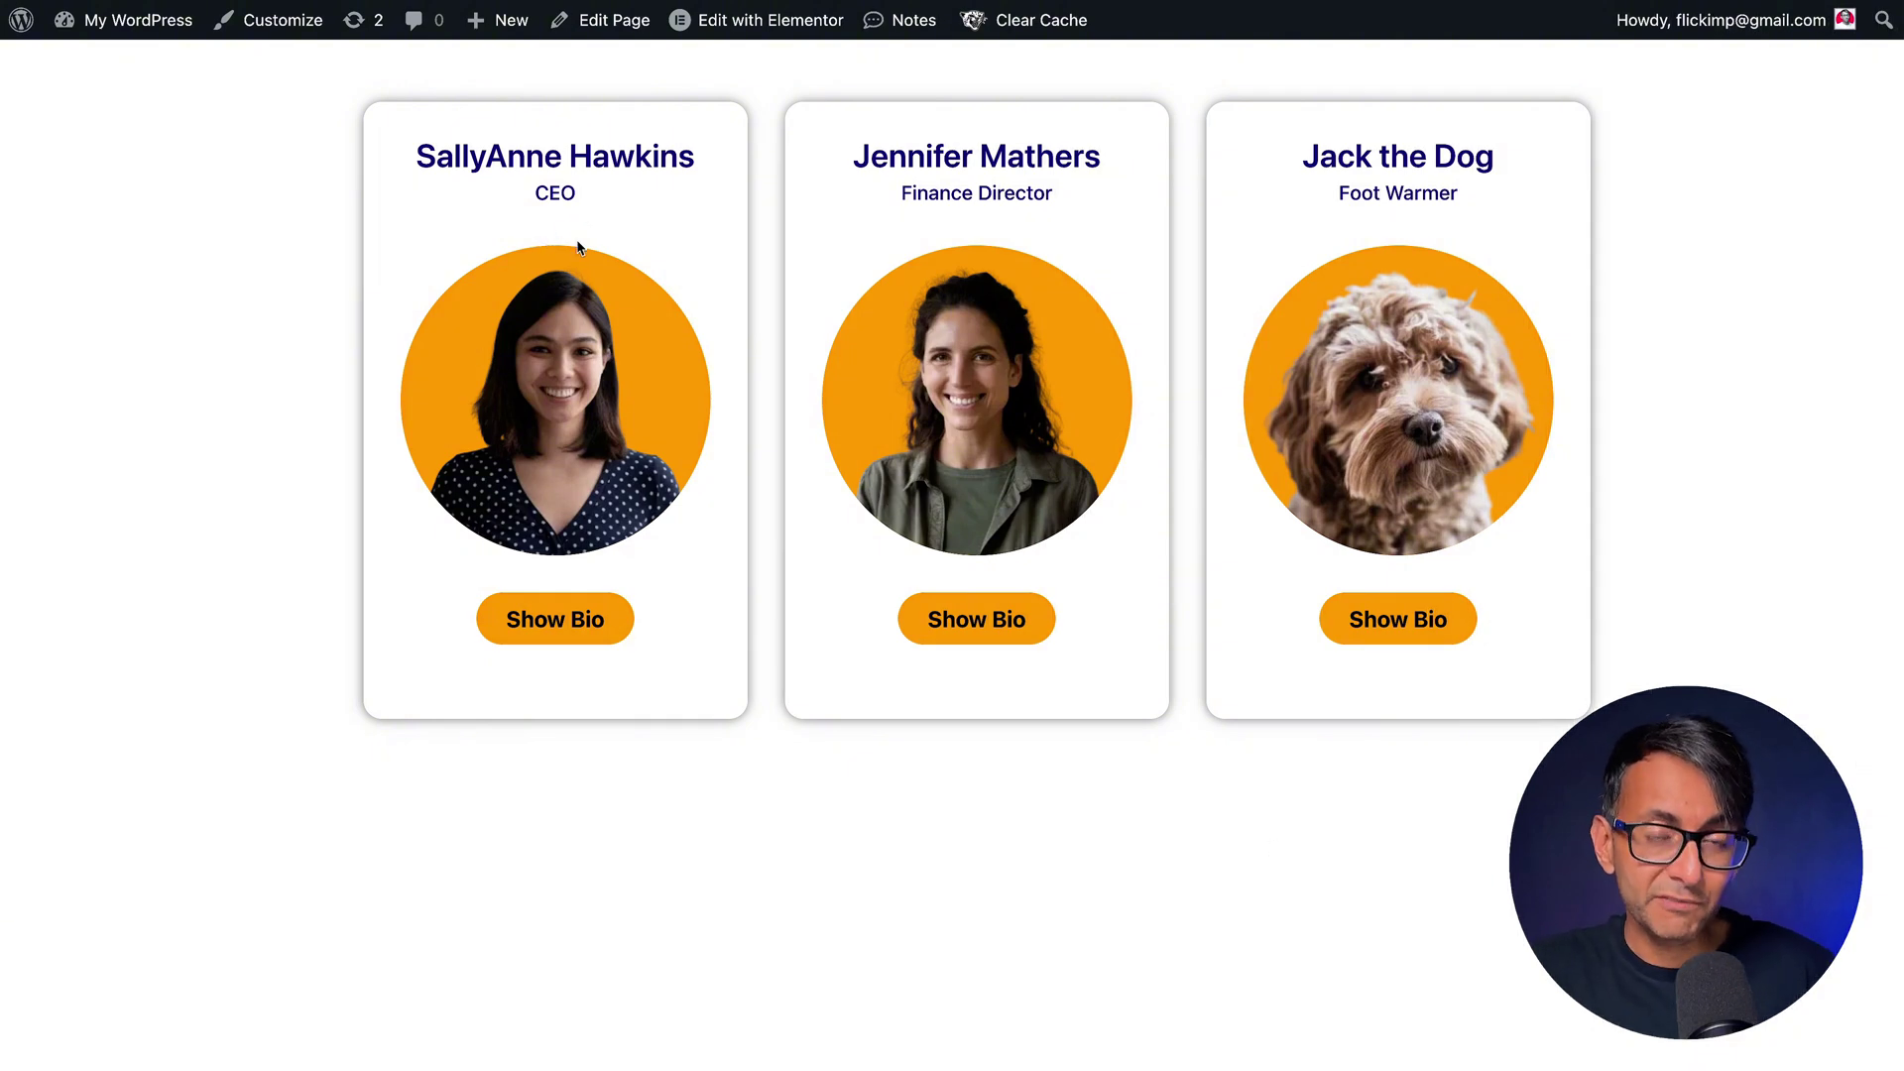
Open and close the bio popups of the CEO, Finance Director and Foot Warmer cards to examine their content.
click(579, 617)
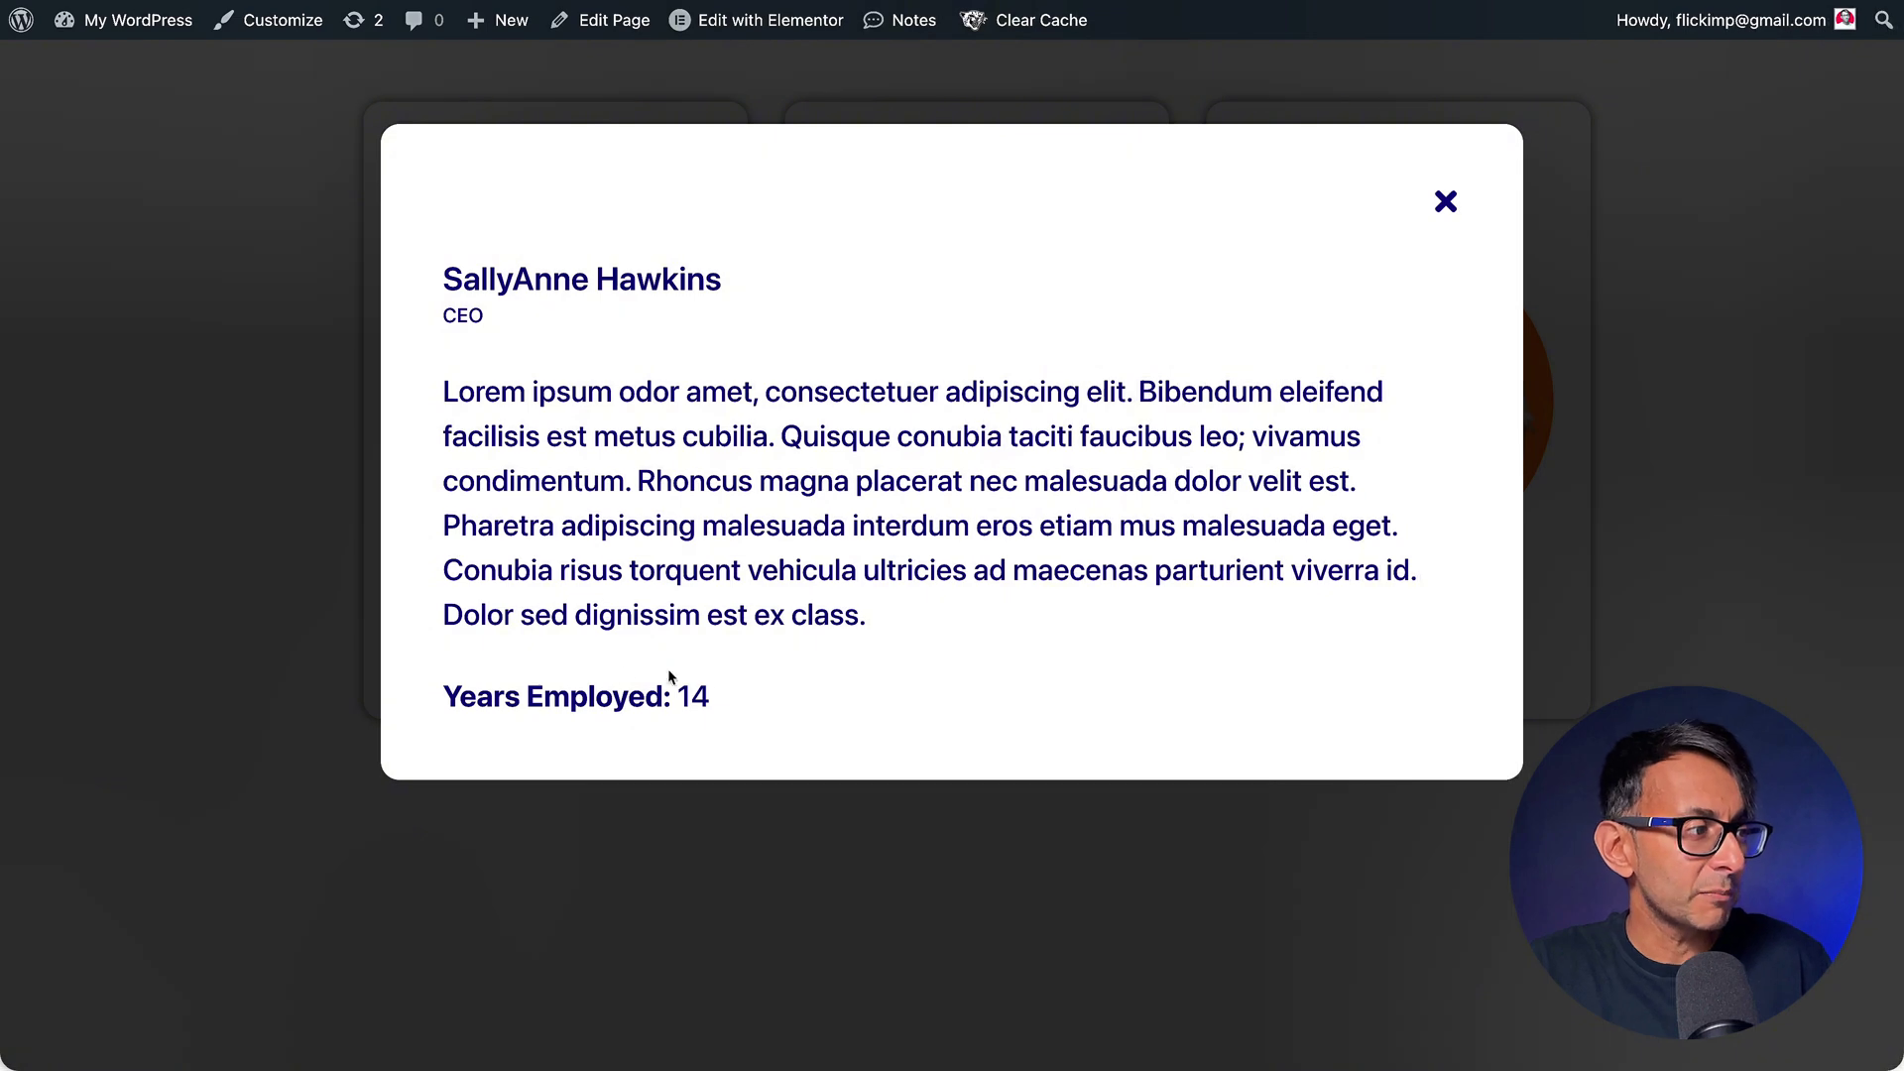
click(1446, 203)
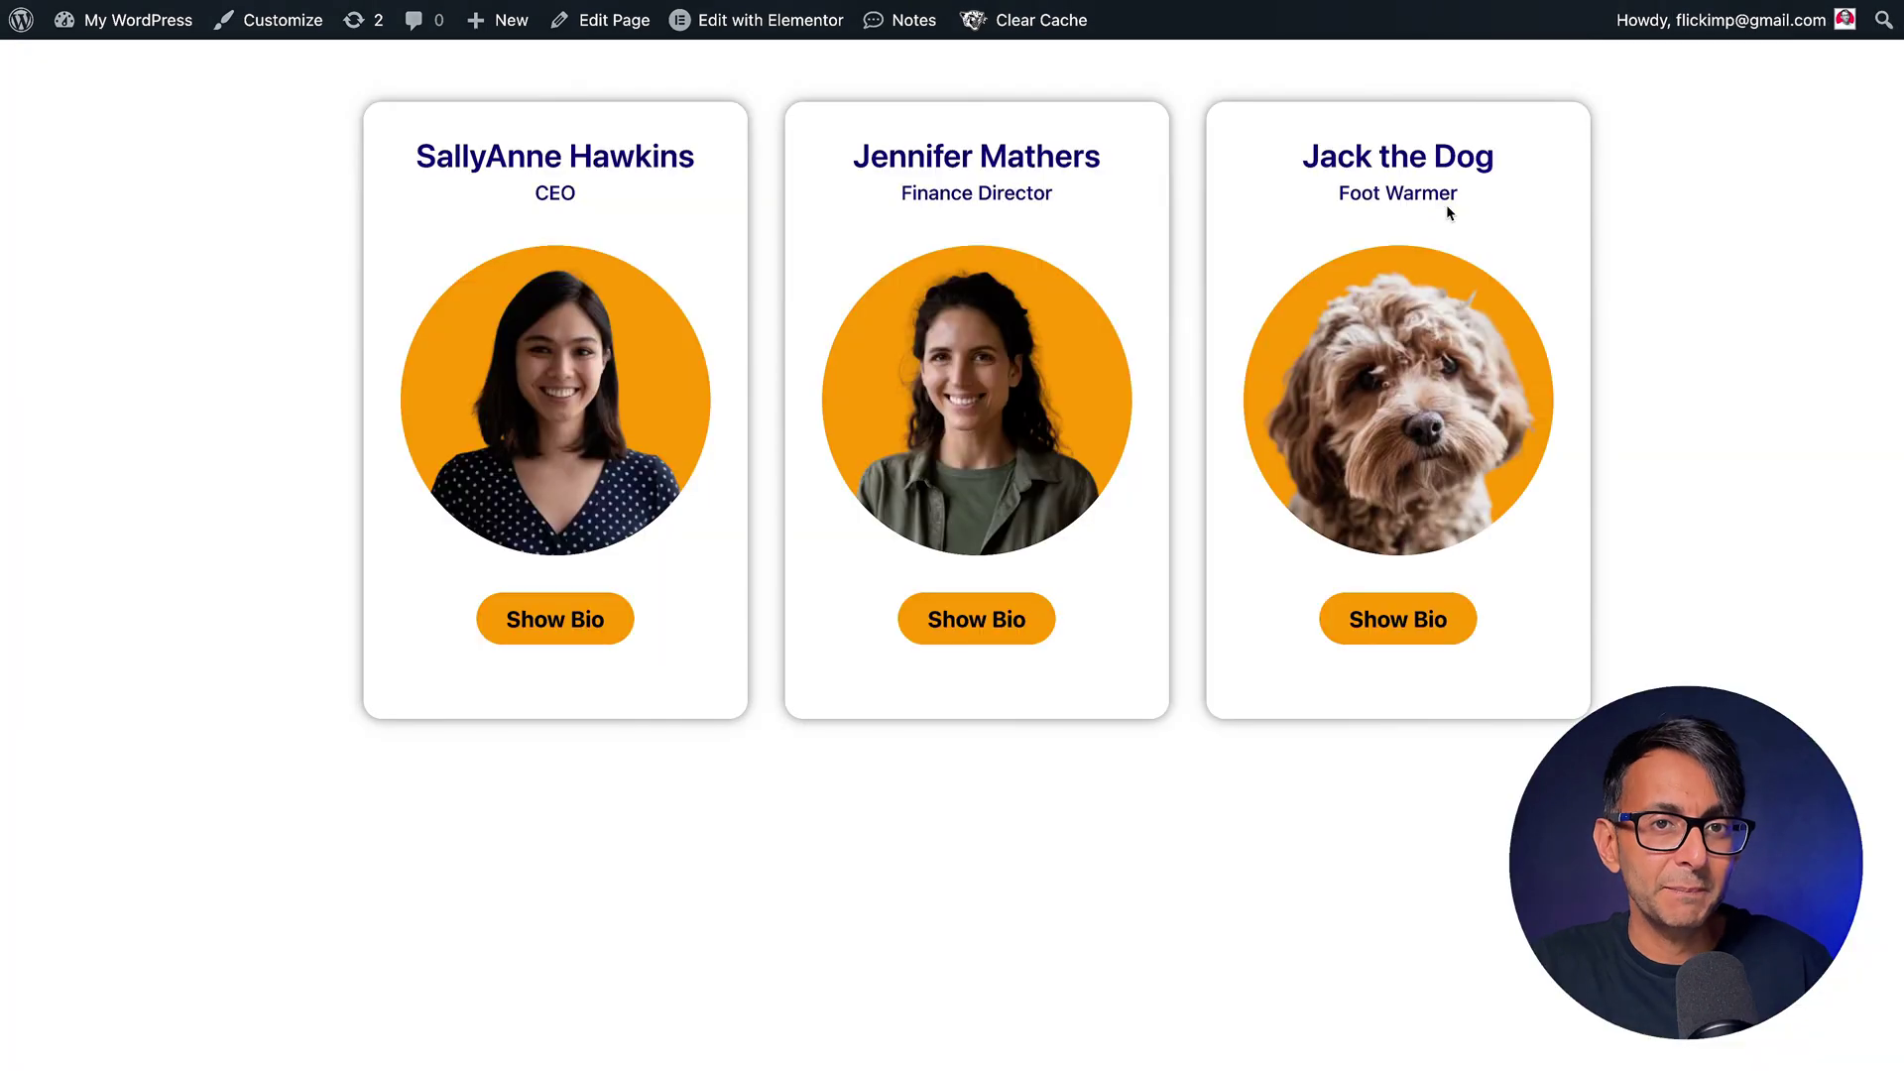
click(977, 615)
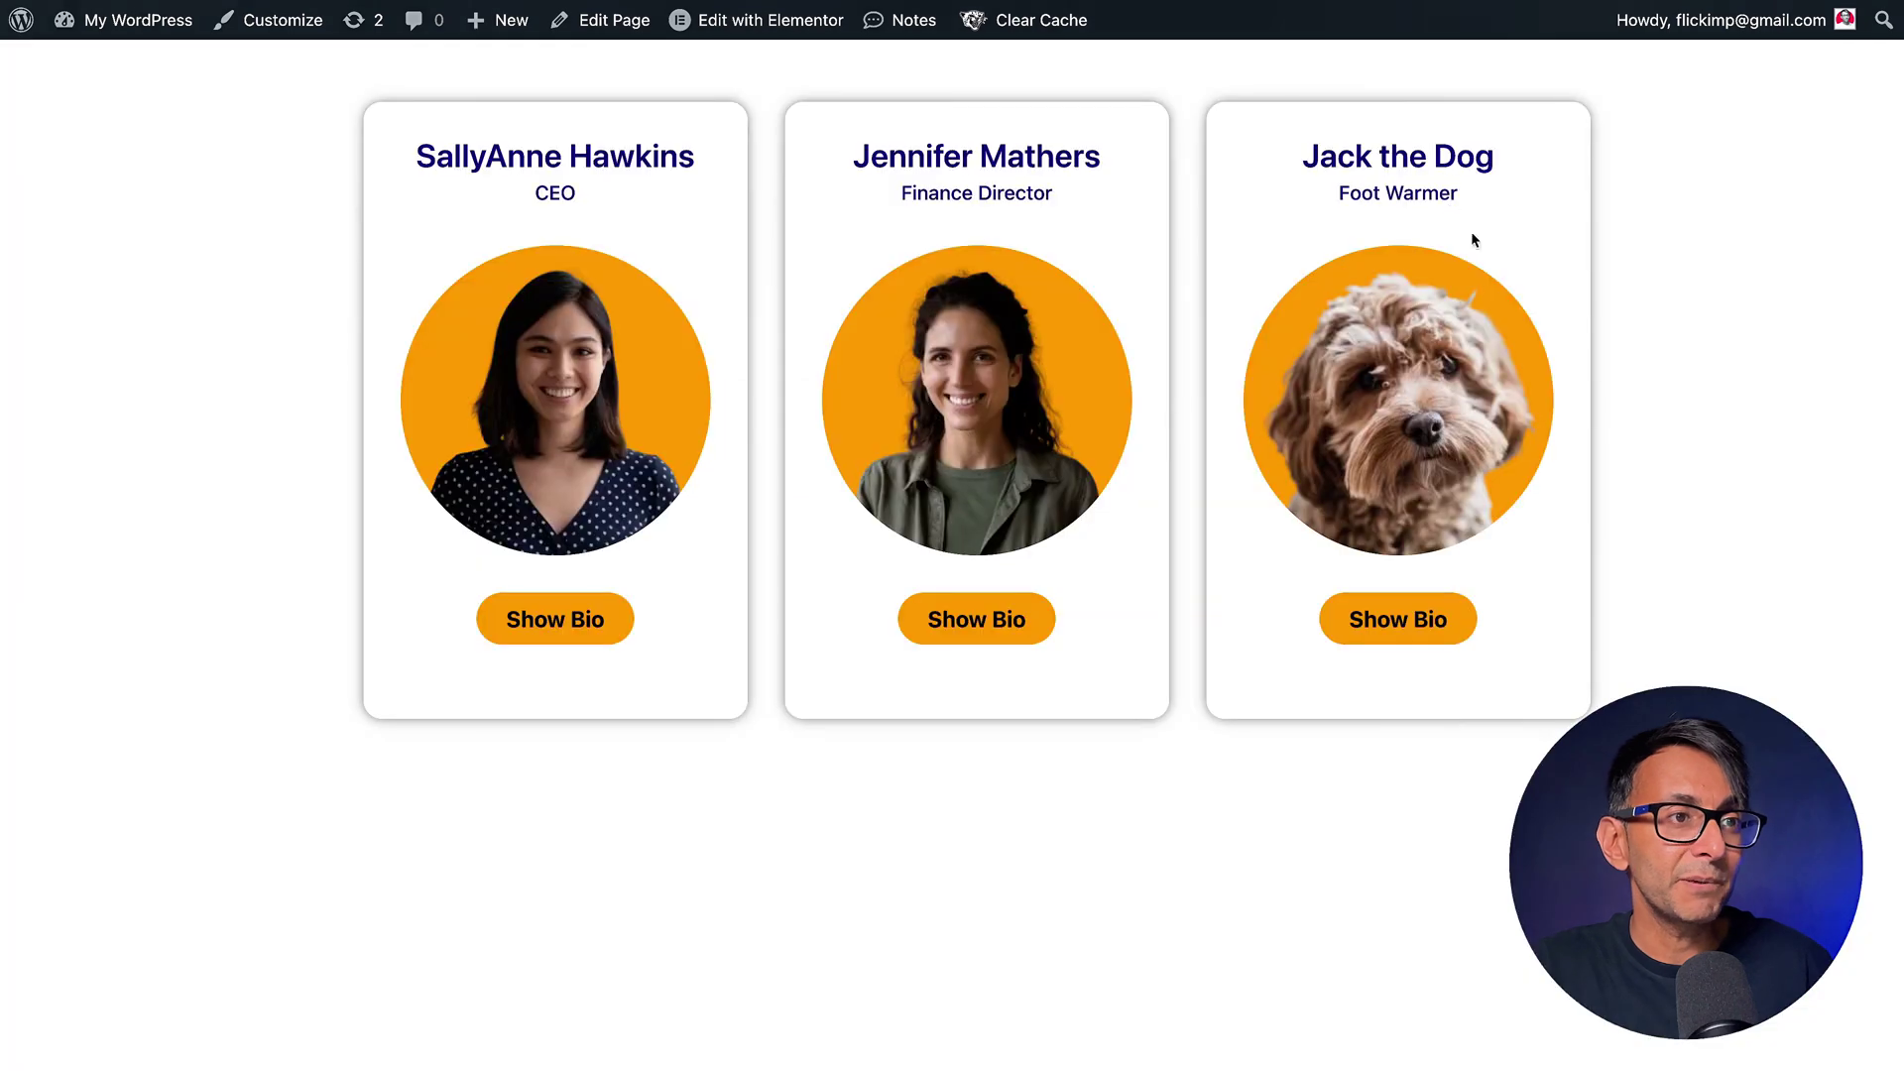
click(1448, 202)
click(1421, 635)
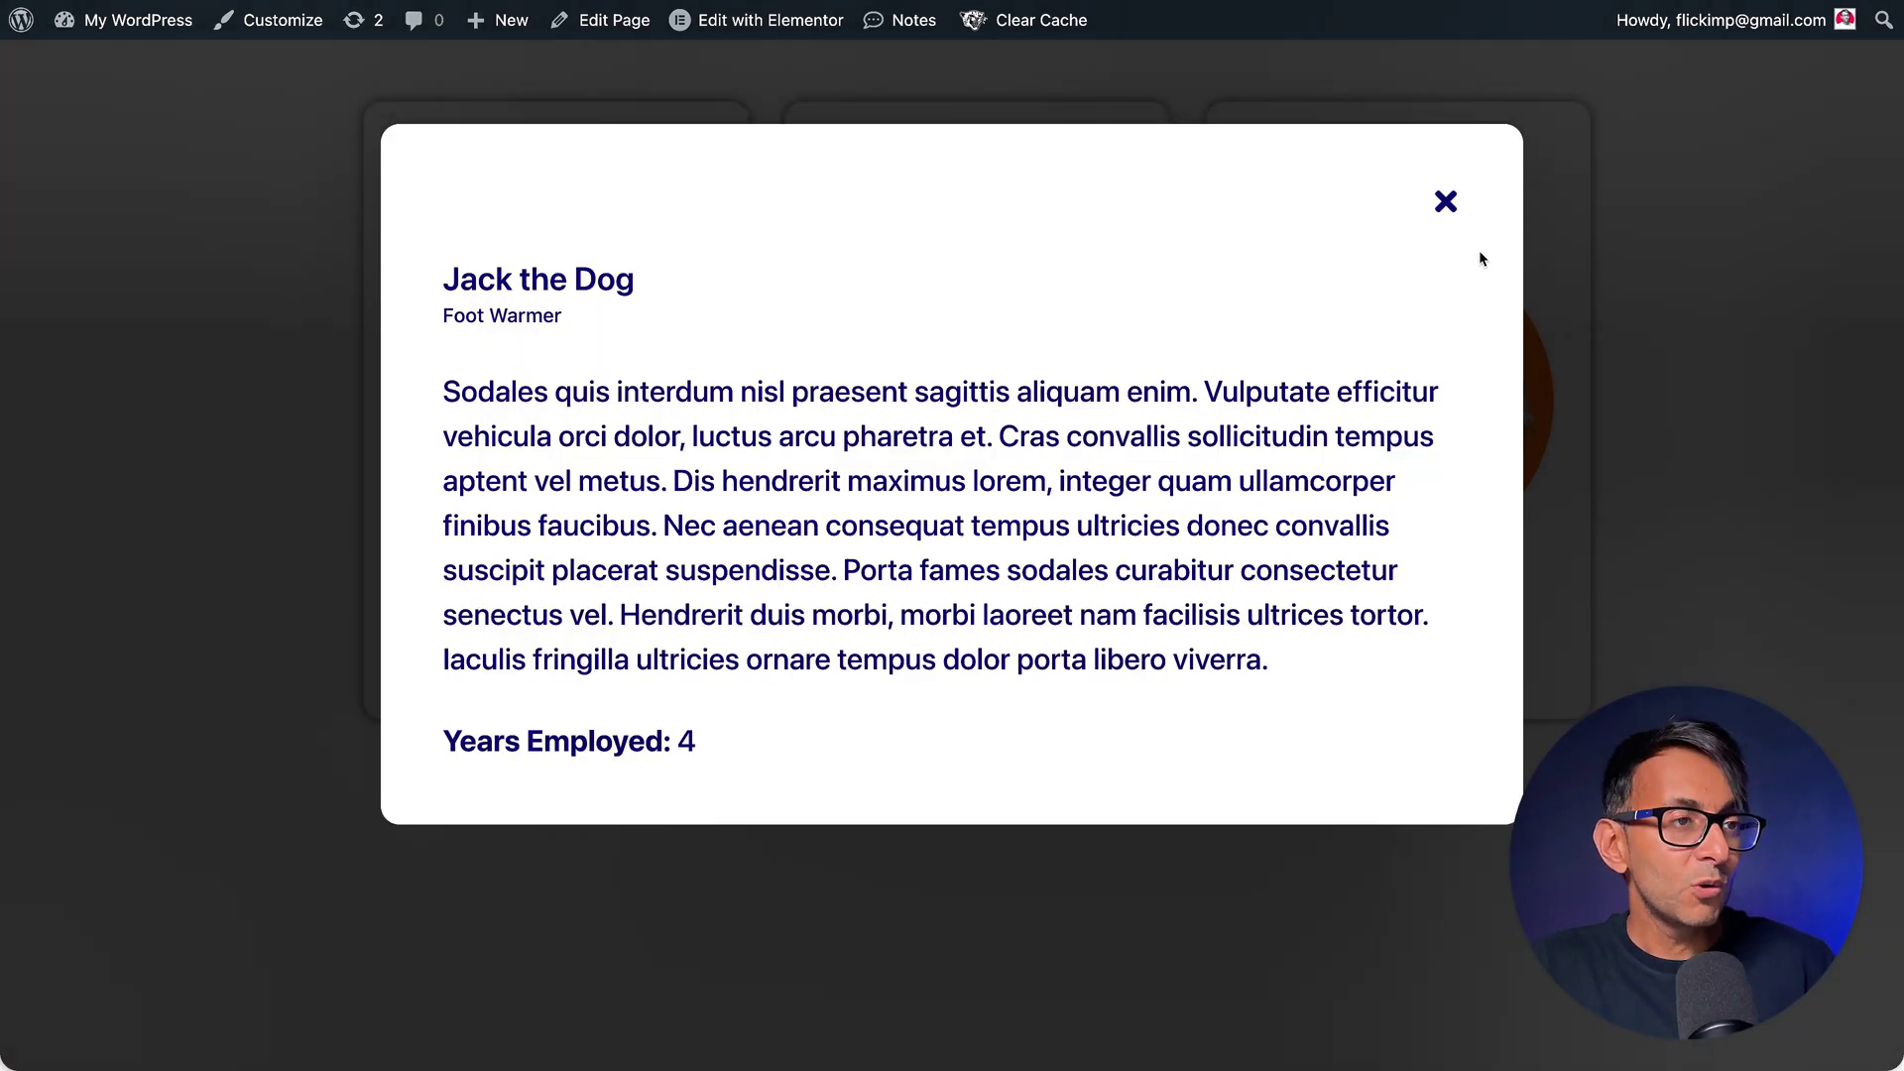
click(1446, 202)
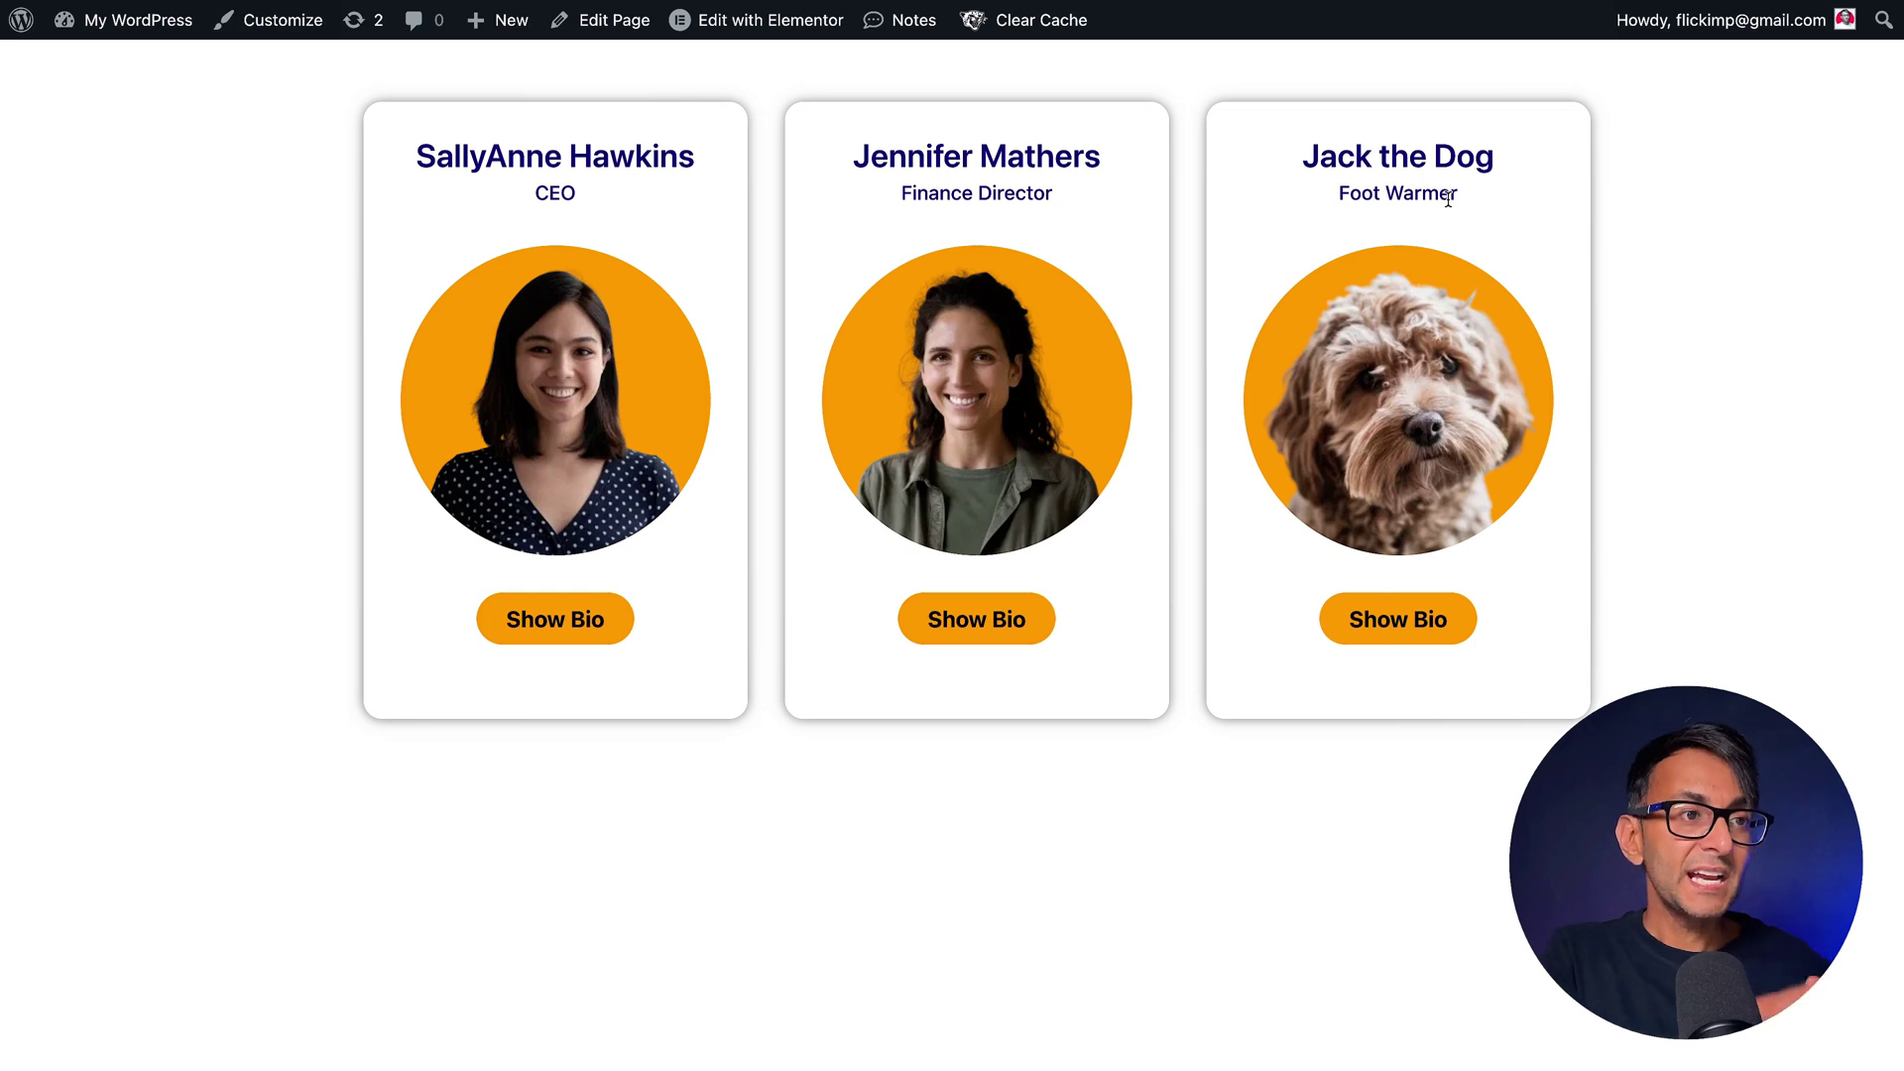
click(966, 625)
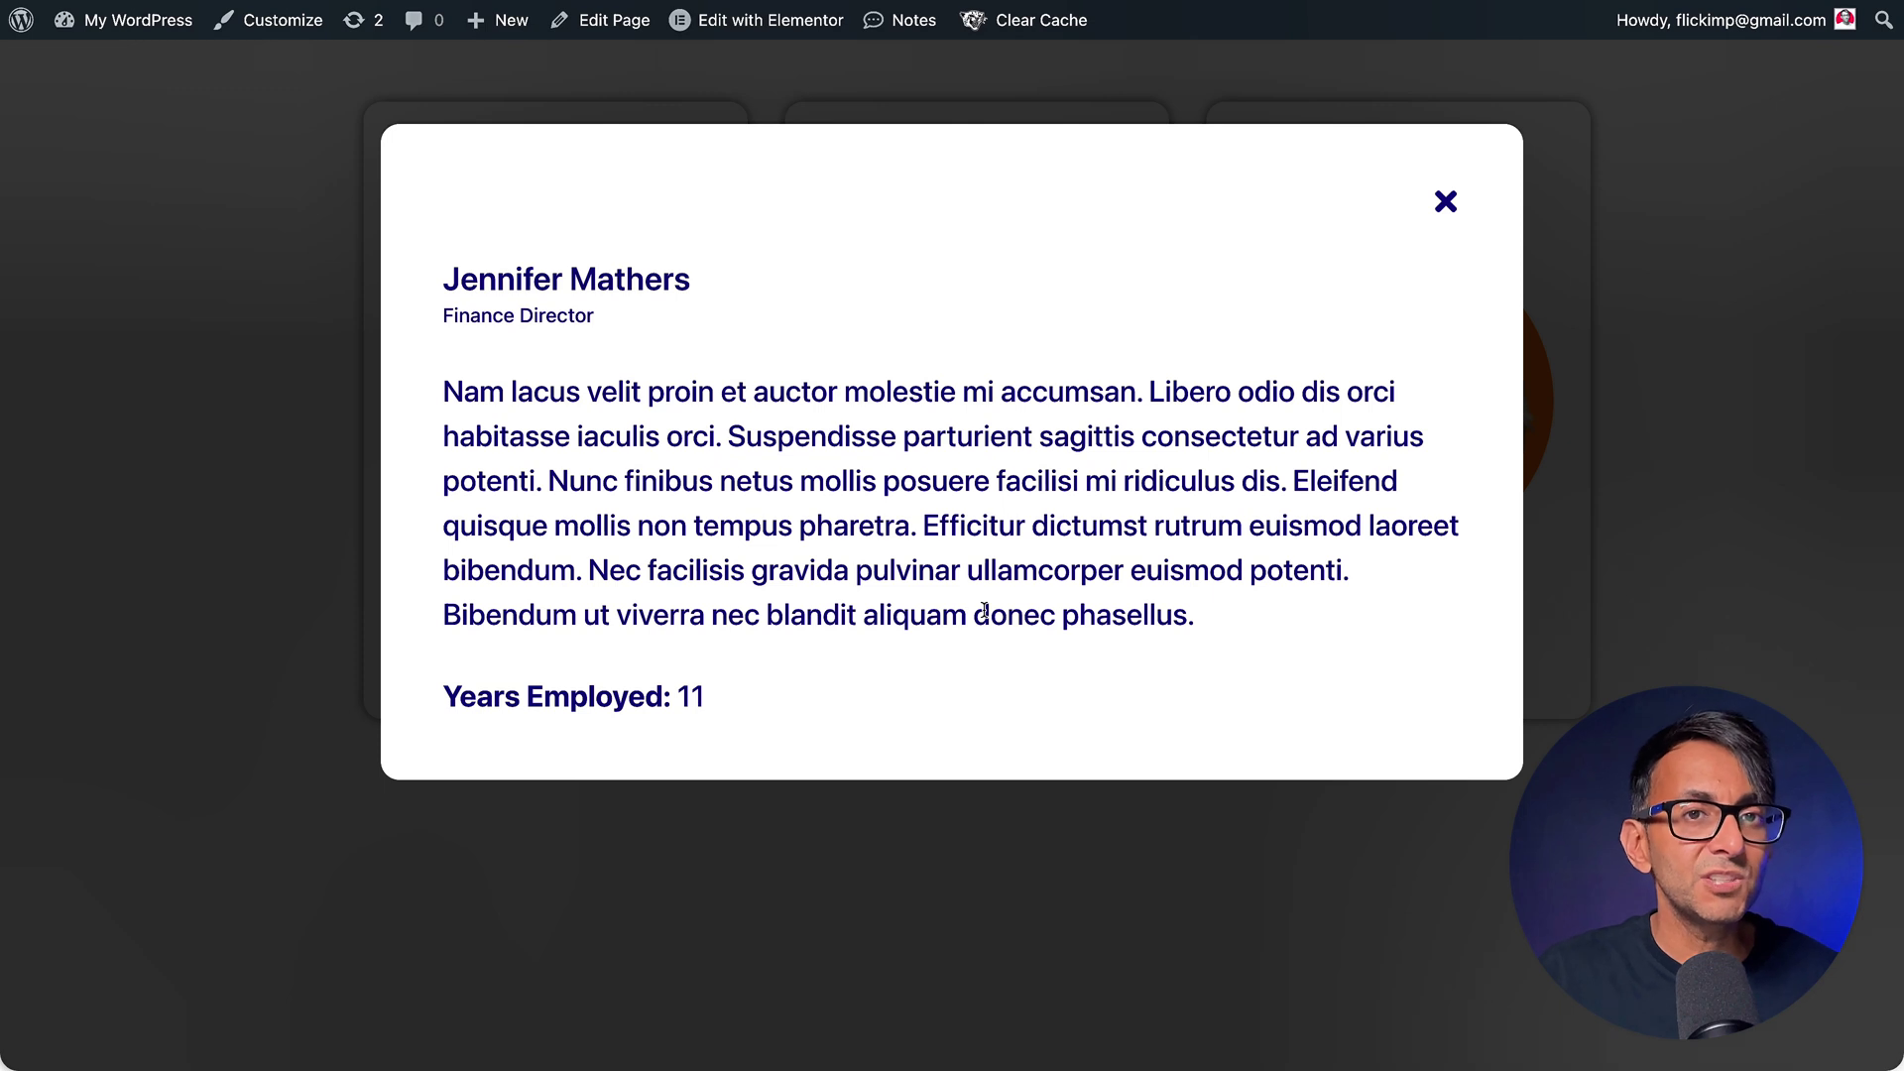
click(1445, 202)
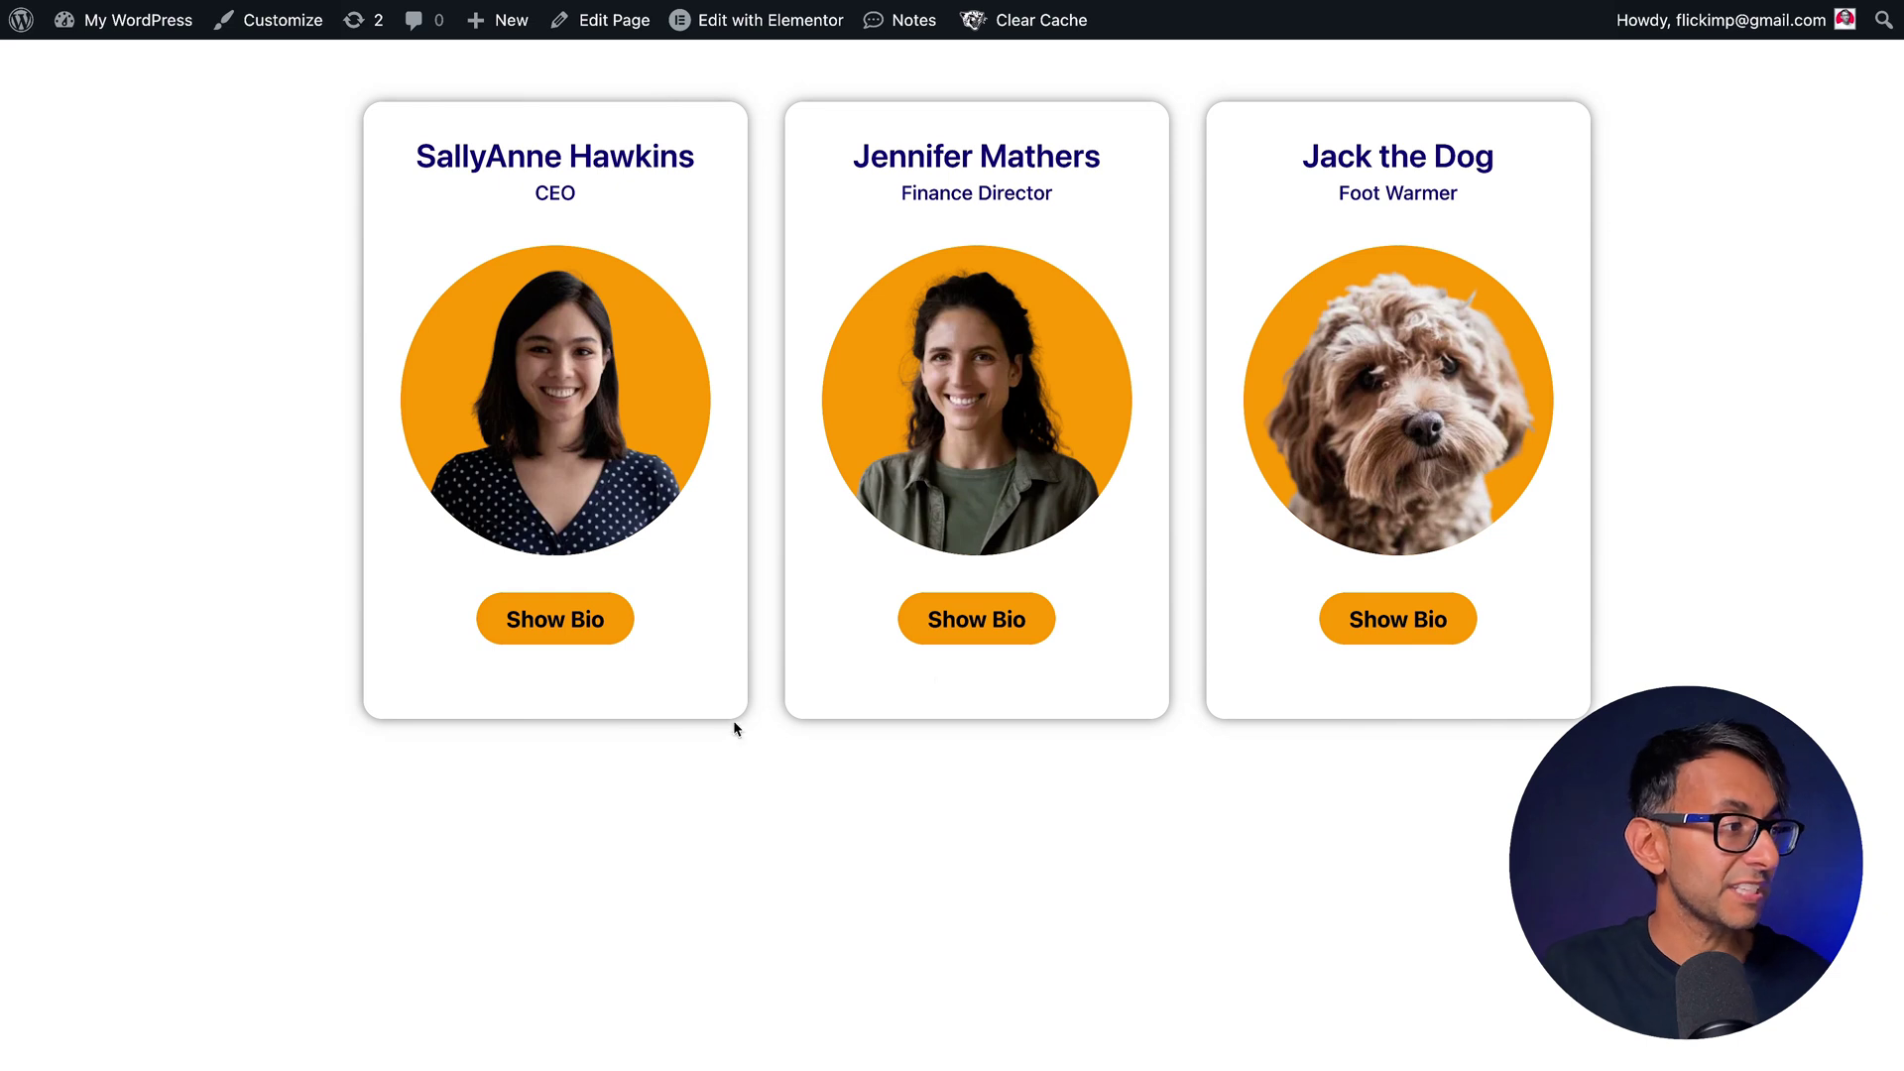
click(585, 635)
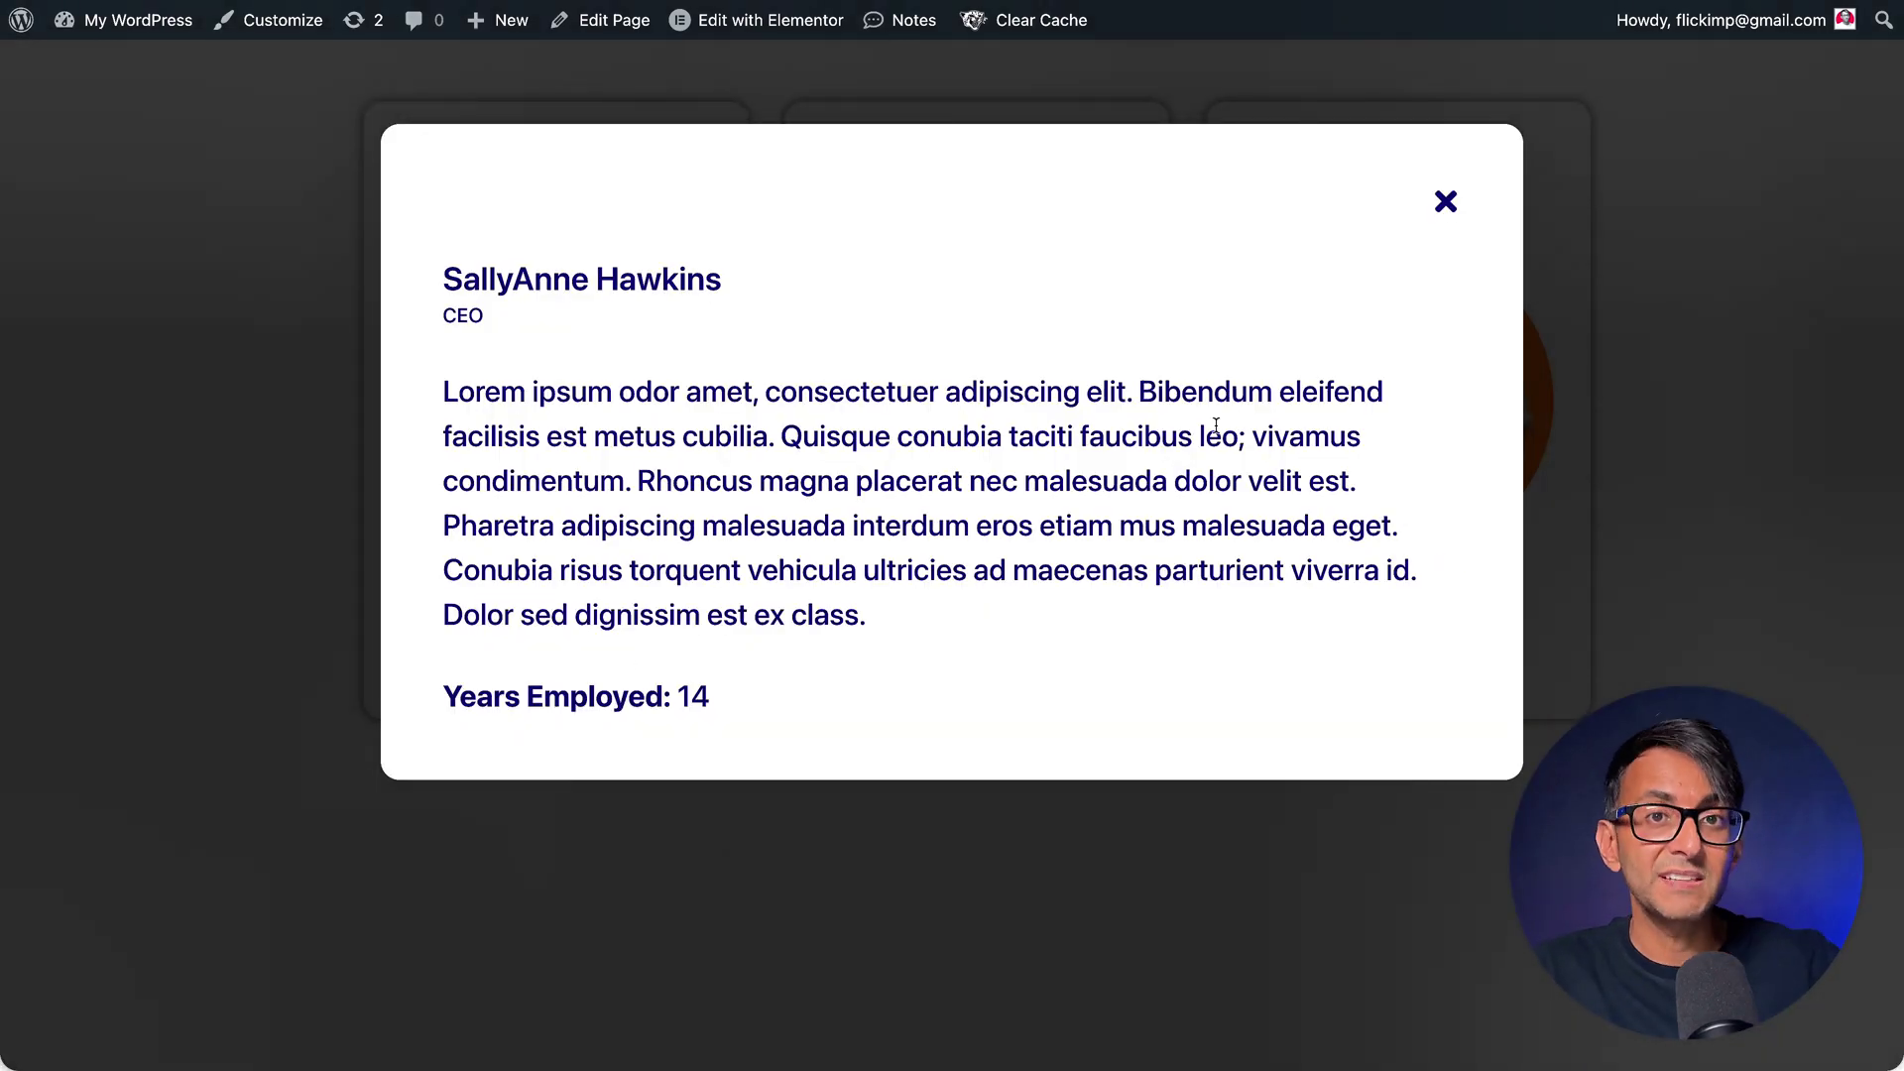
click(1442, 200)
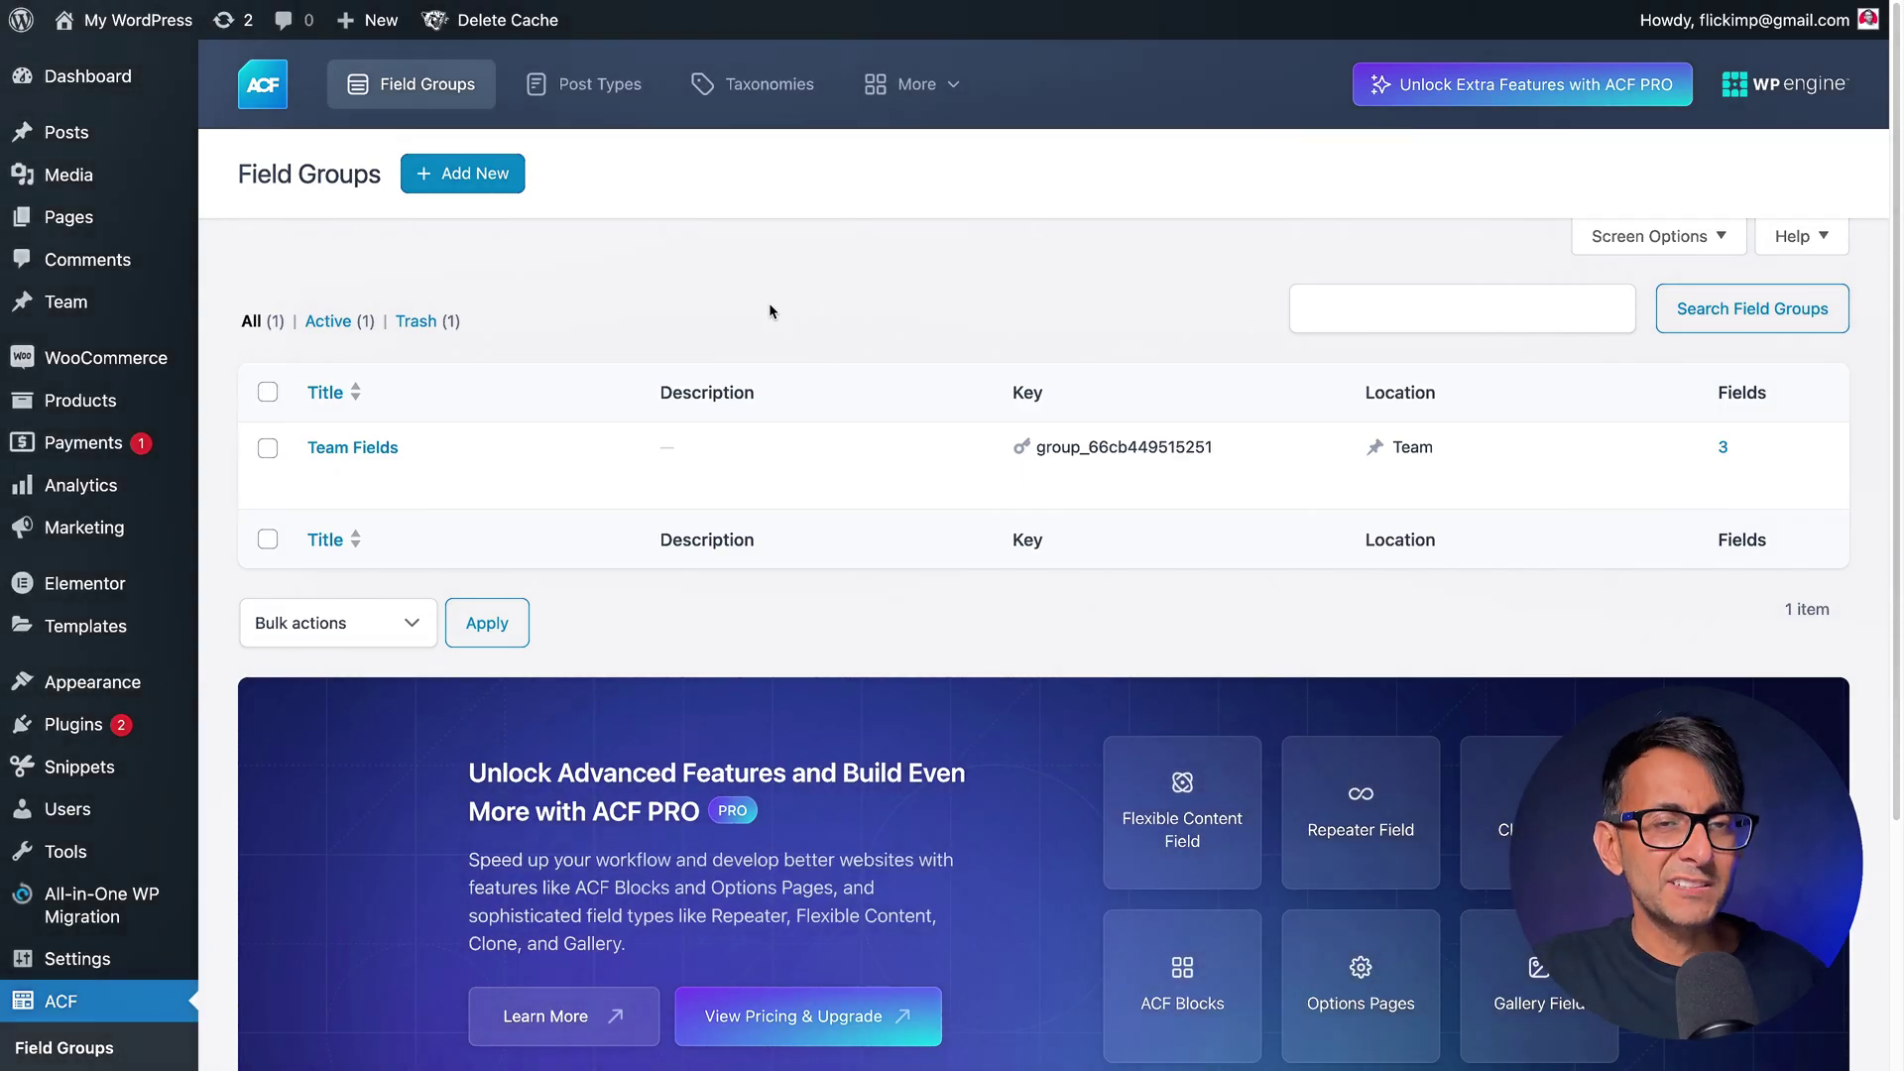
Open the Team Fields group in ACF for editing and review its custom fields.
mouse_move(126, 319)
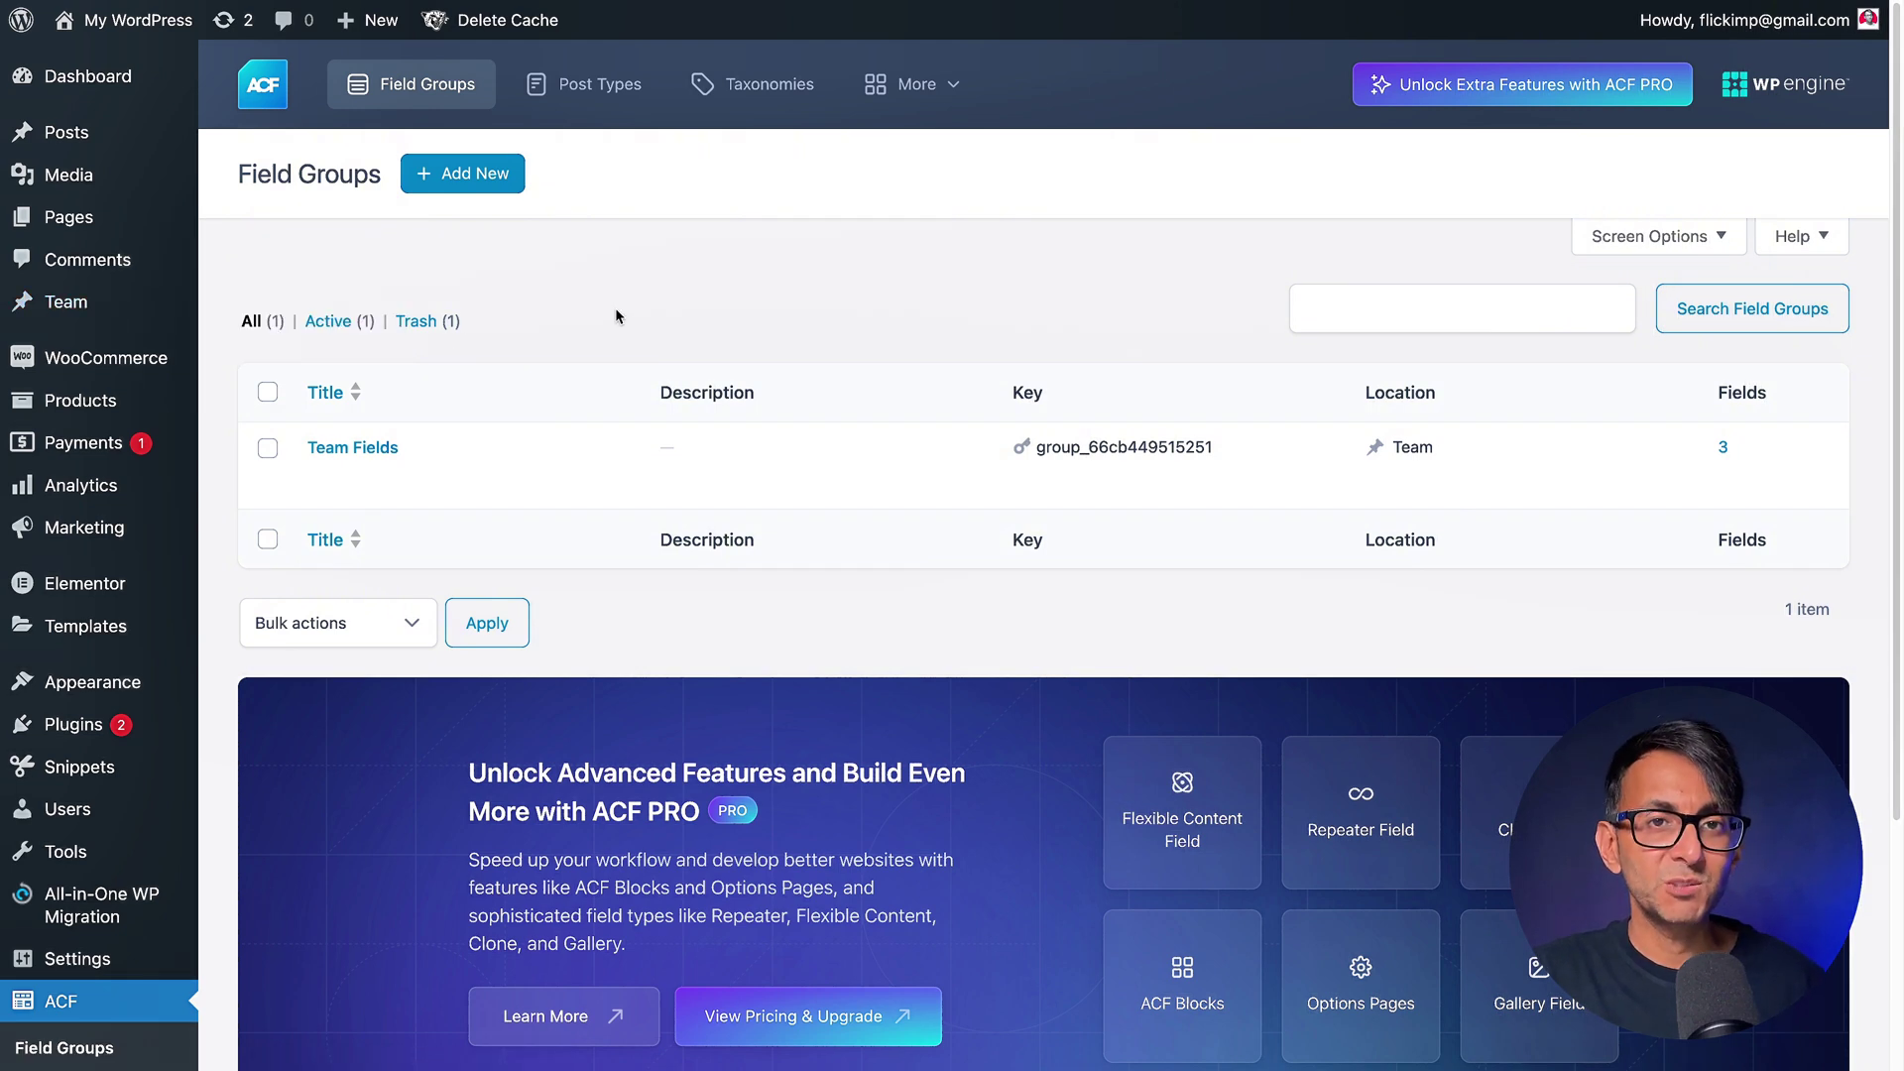
mouse_move(297, 484)
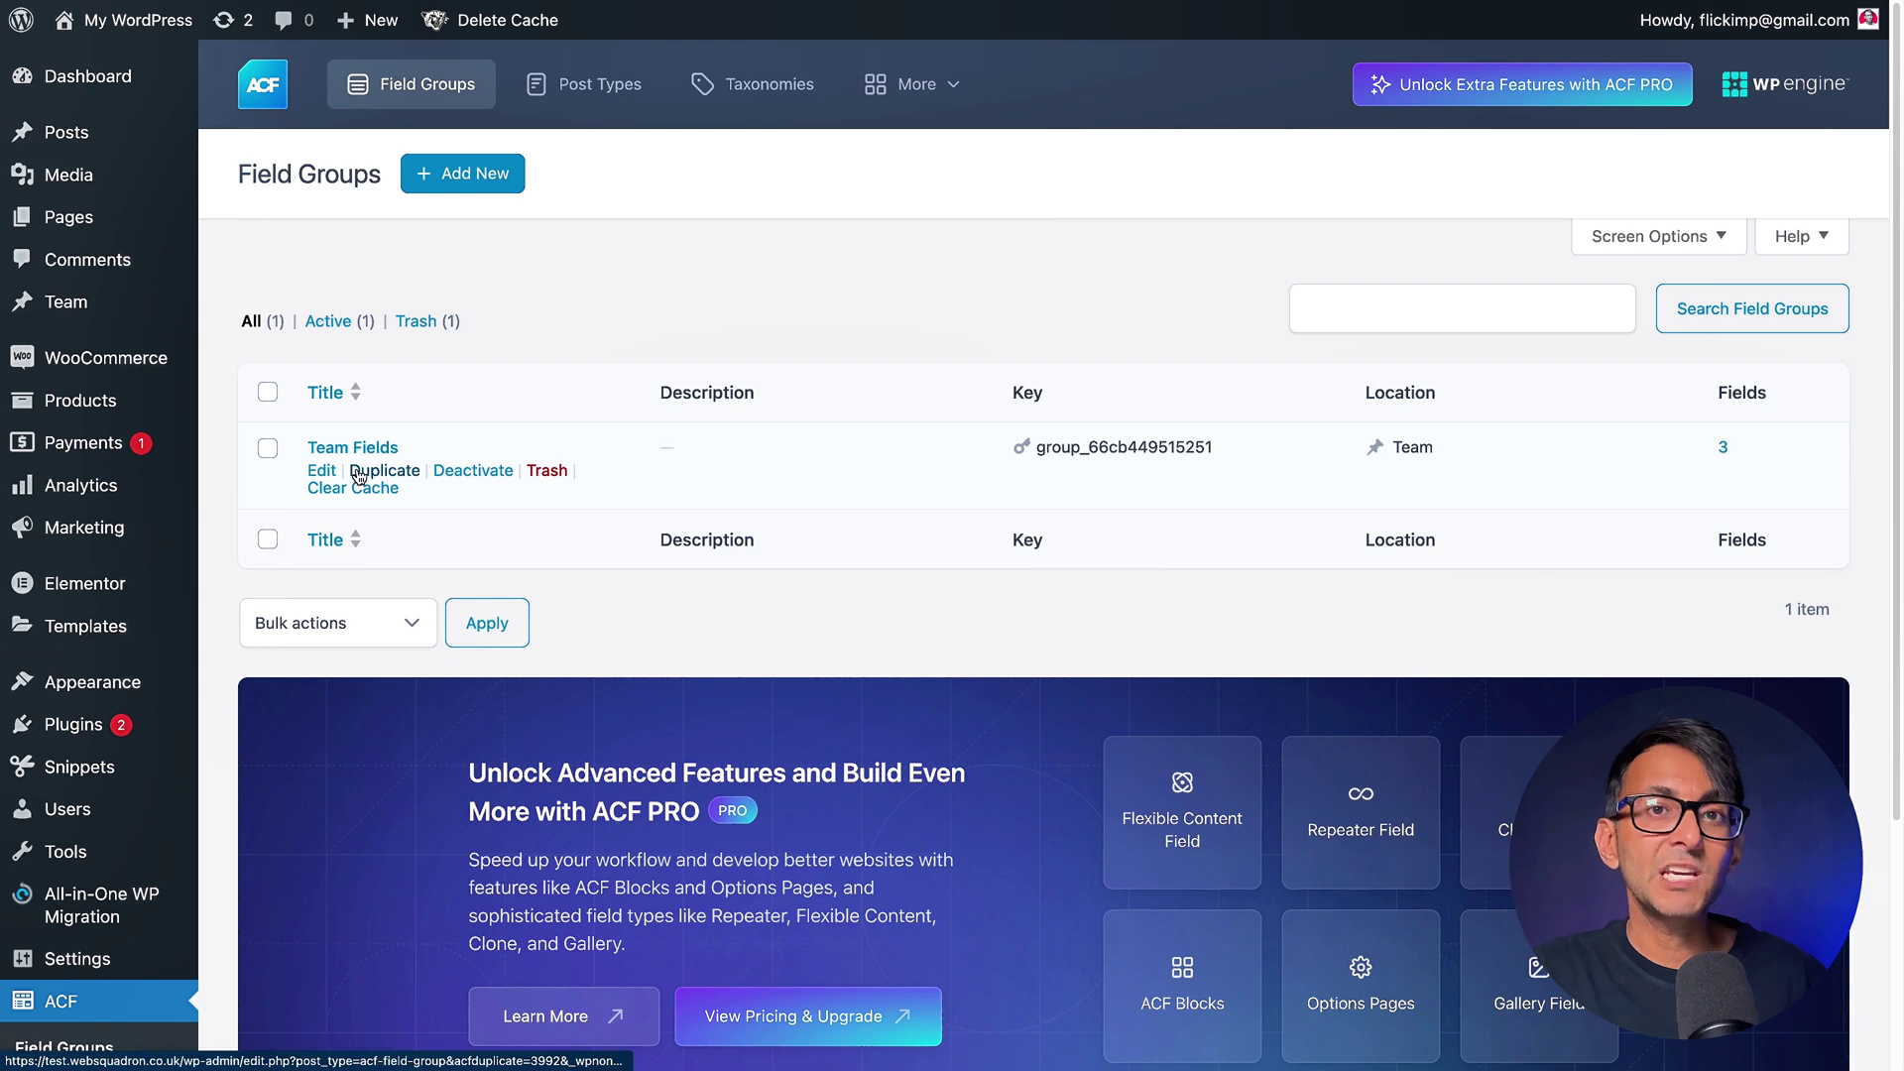
click(323, 470)
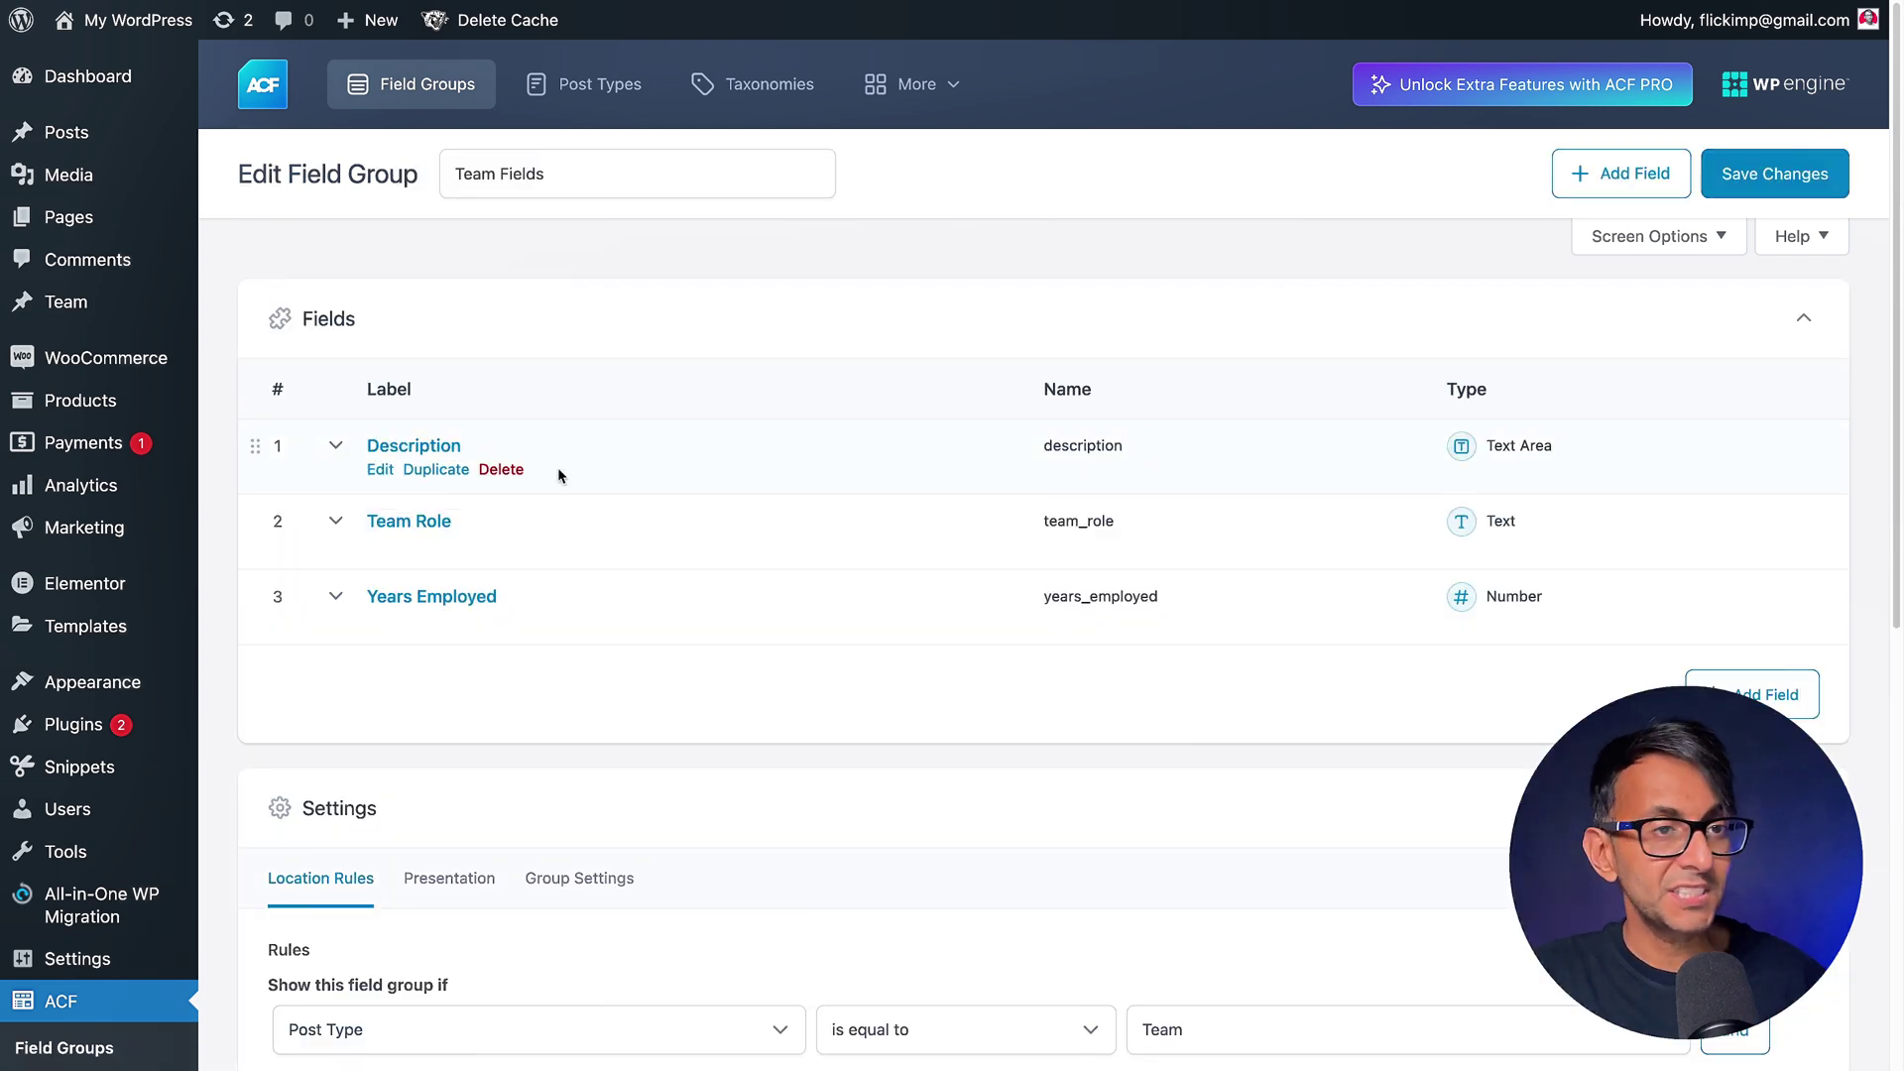
mouse_move(519, 547)
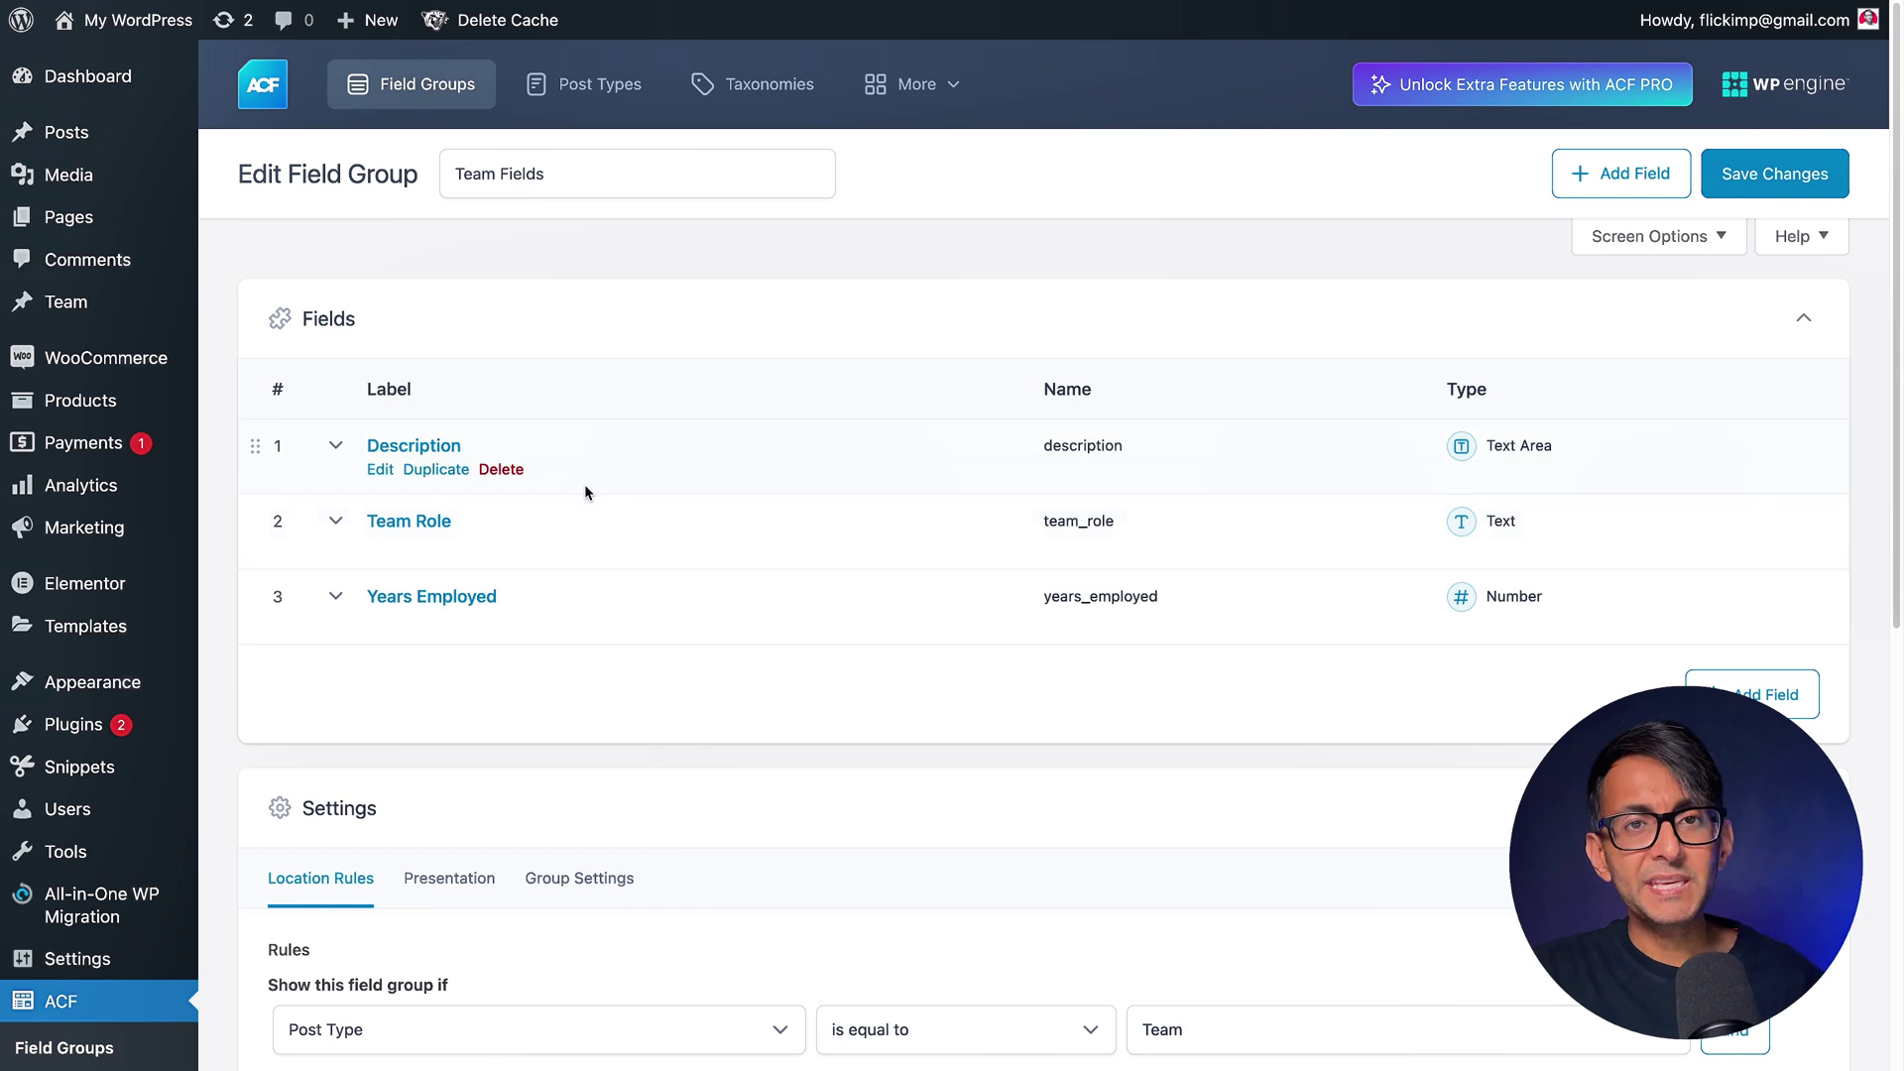
Open the Foot Warmer's Team post for editing and review its custom field values and featured image.
mouse_move(73, 303)
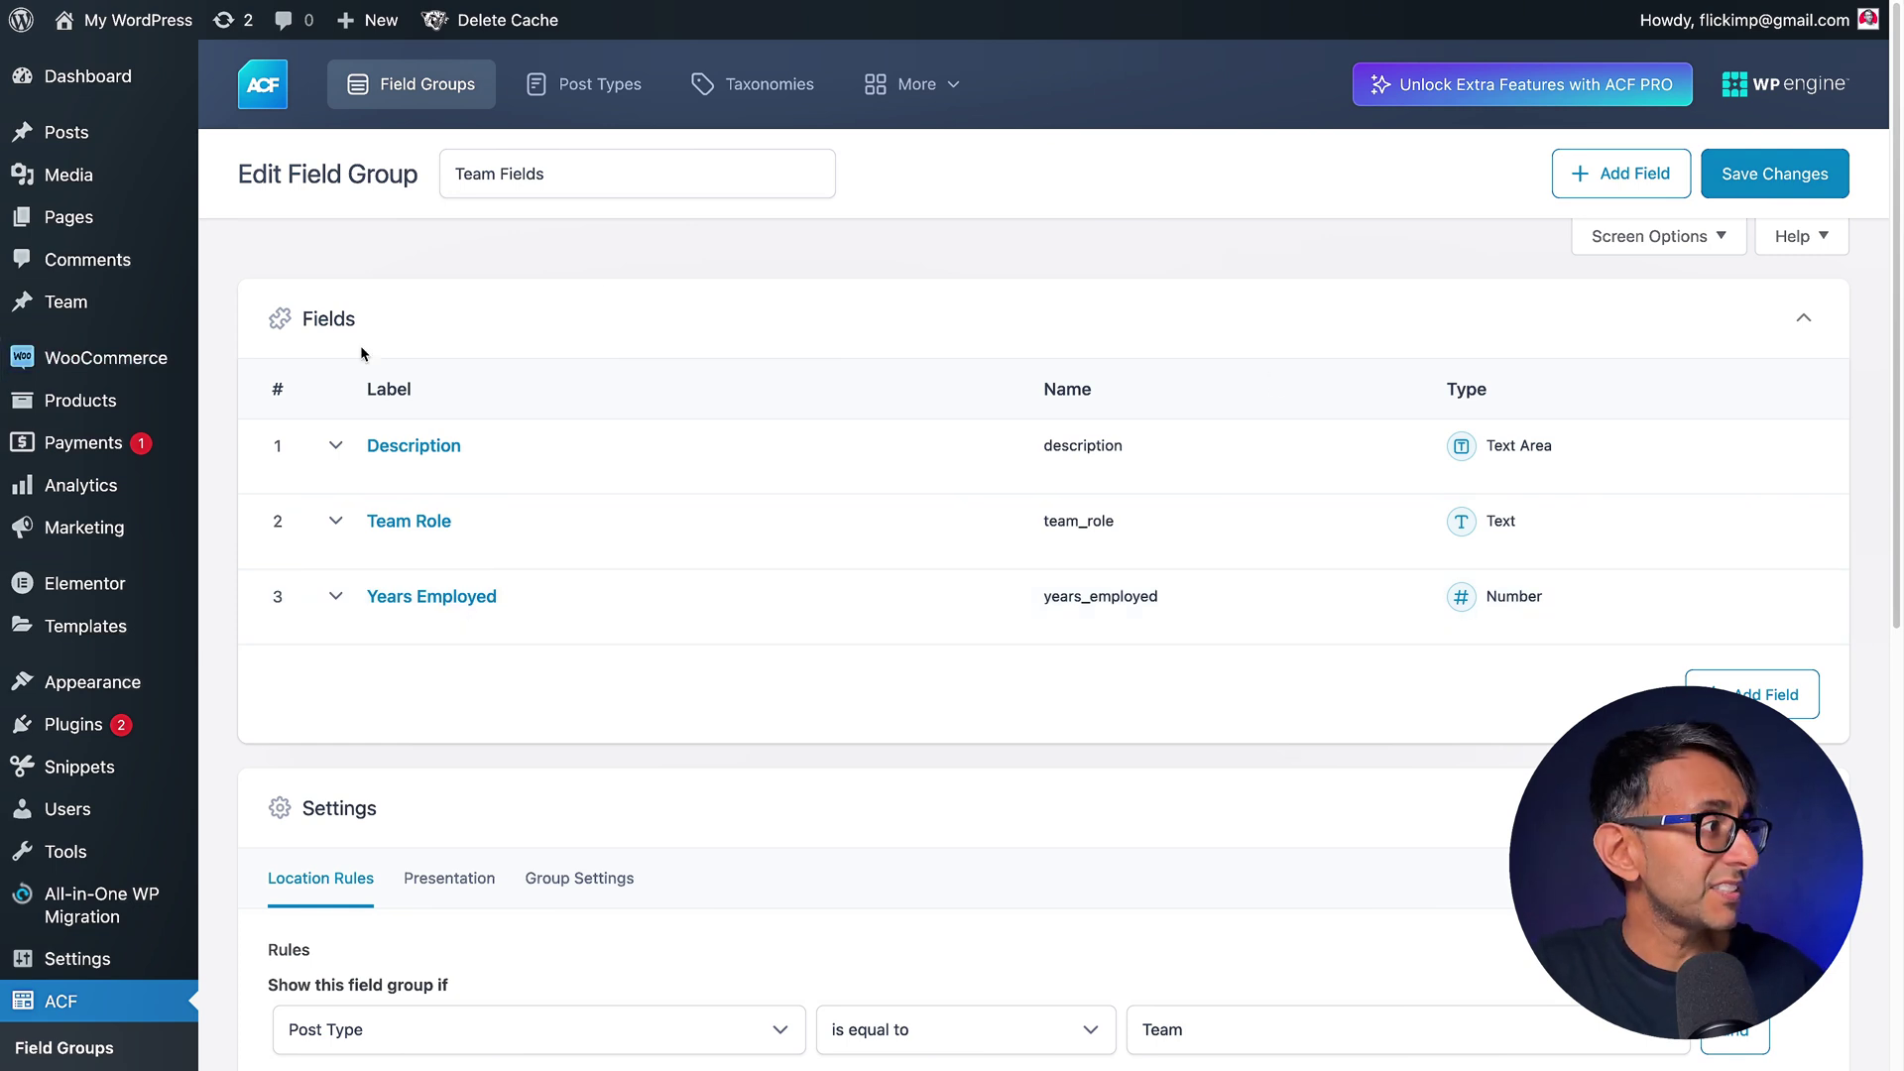
click(248, 305)
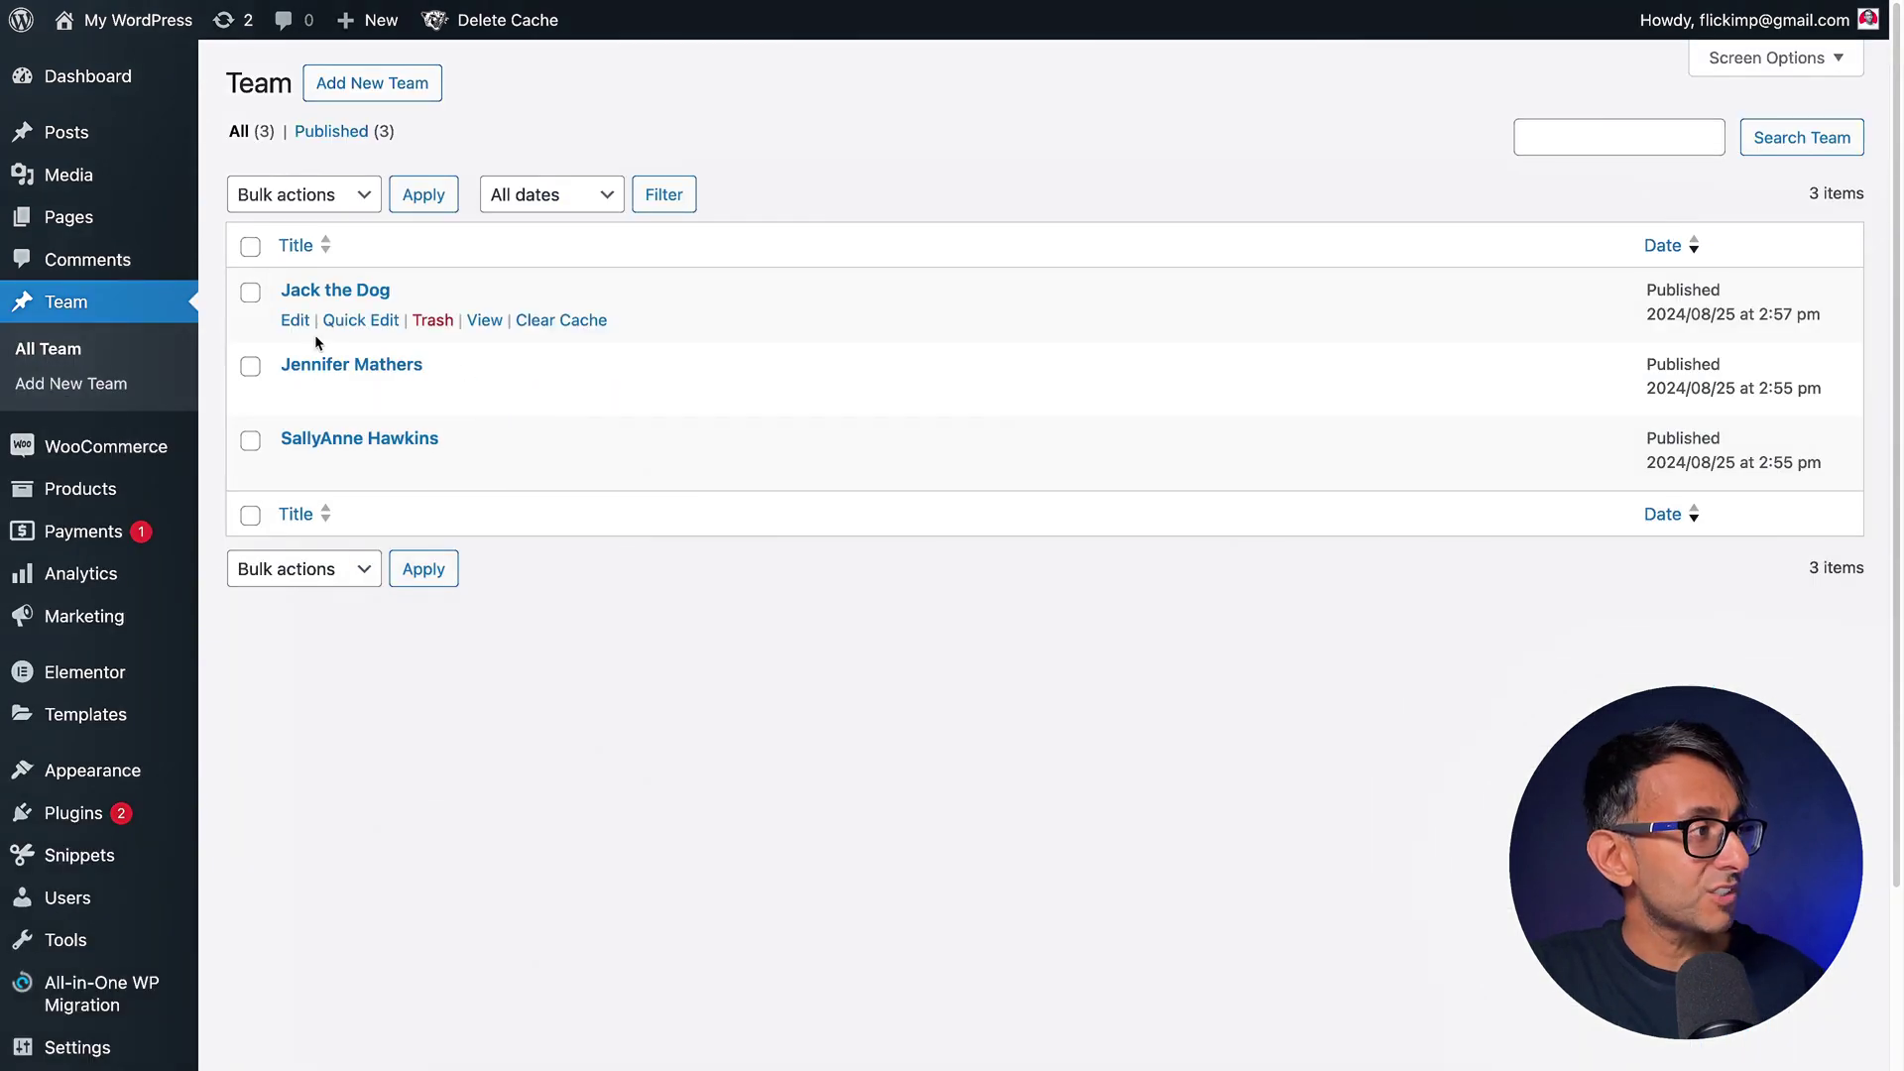
click(296, 321)
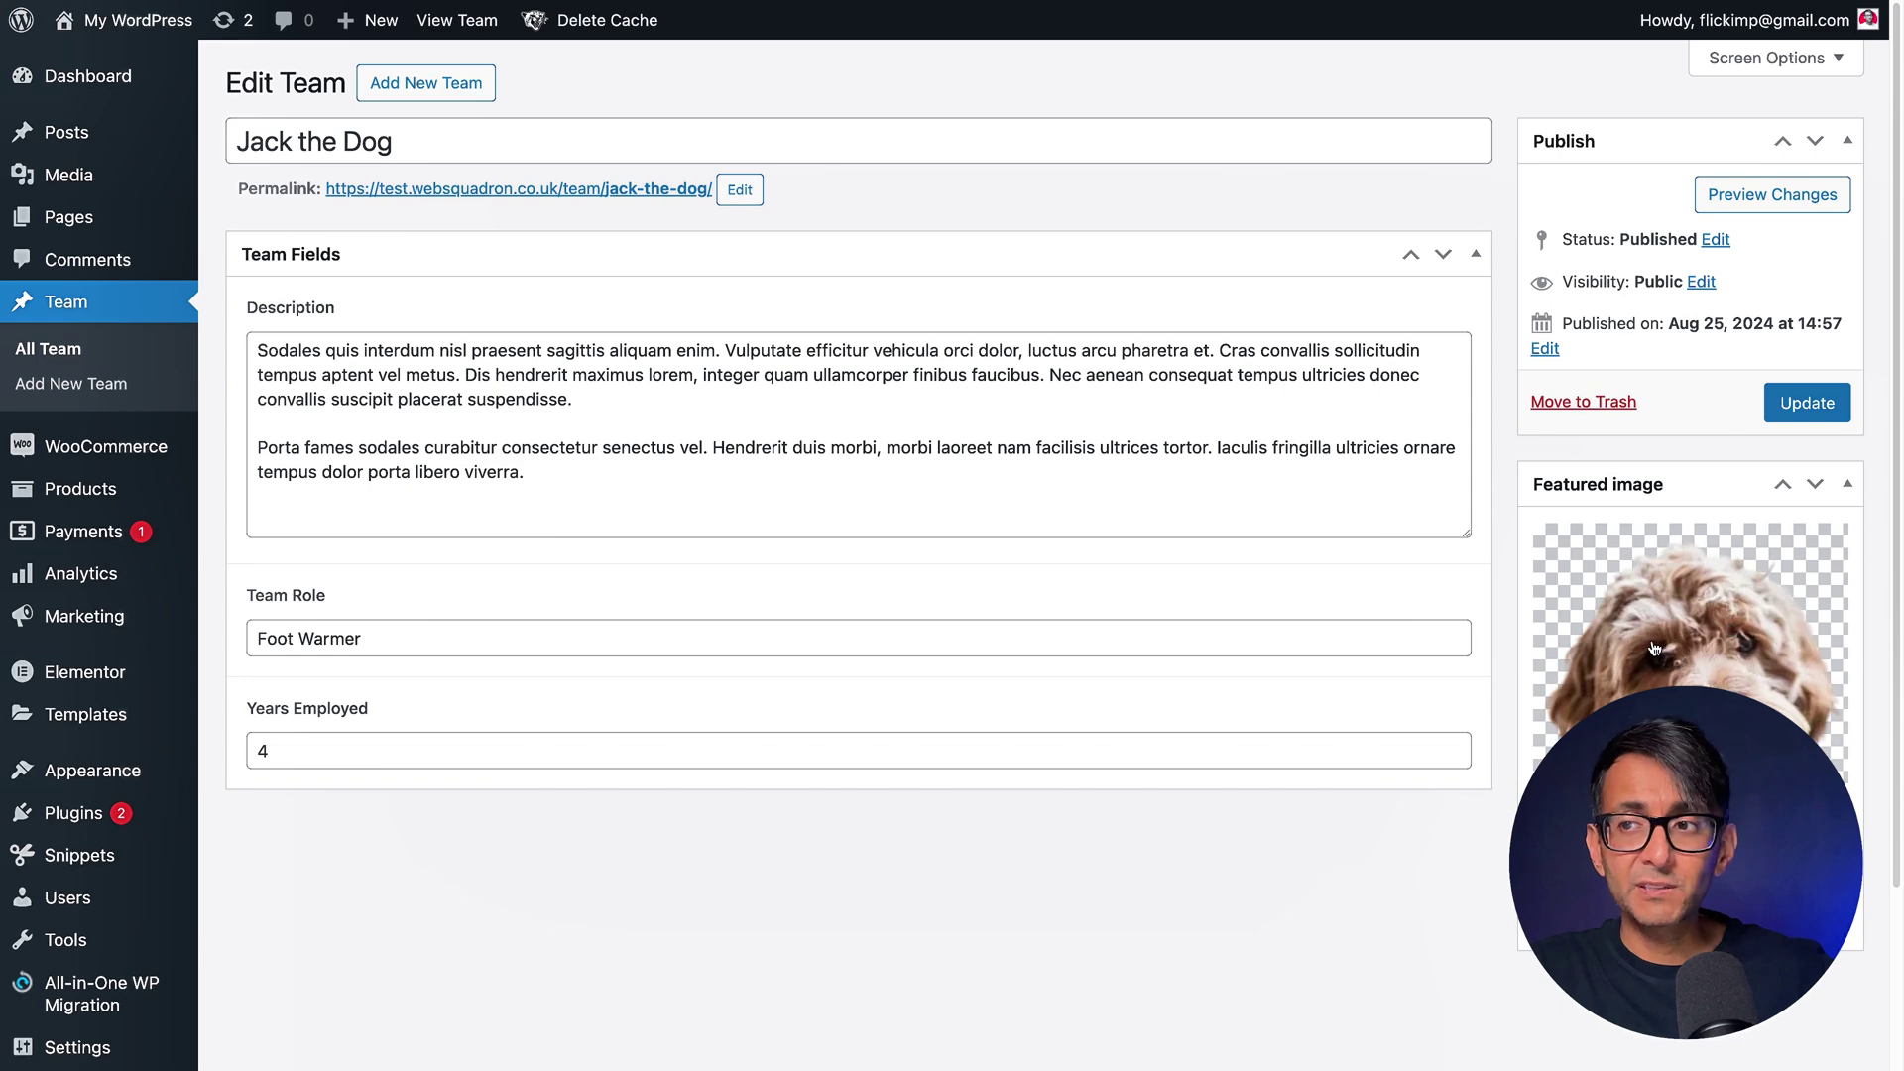
scroll(1654, 648, down, 2)
scroll(1654, 648, up, 1)
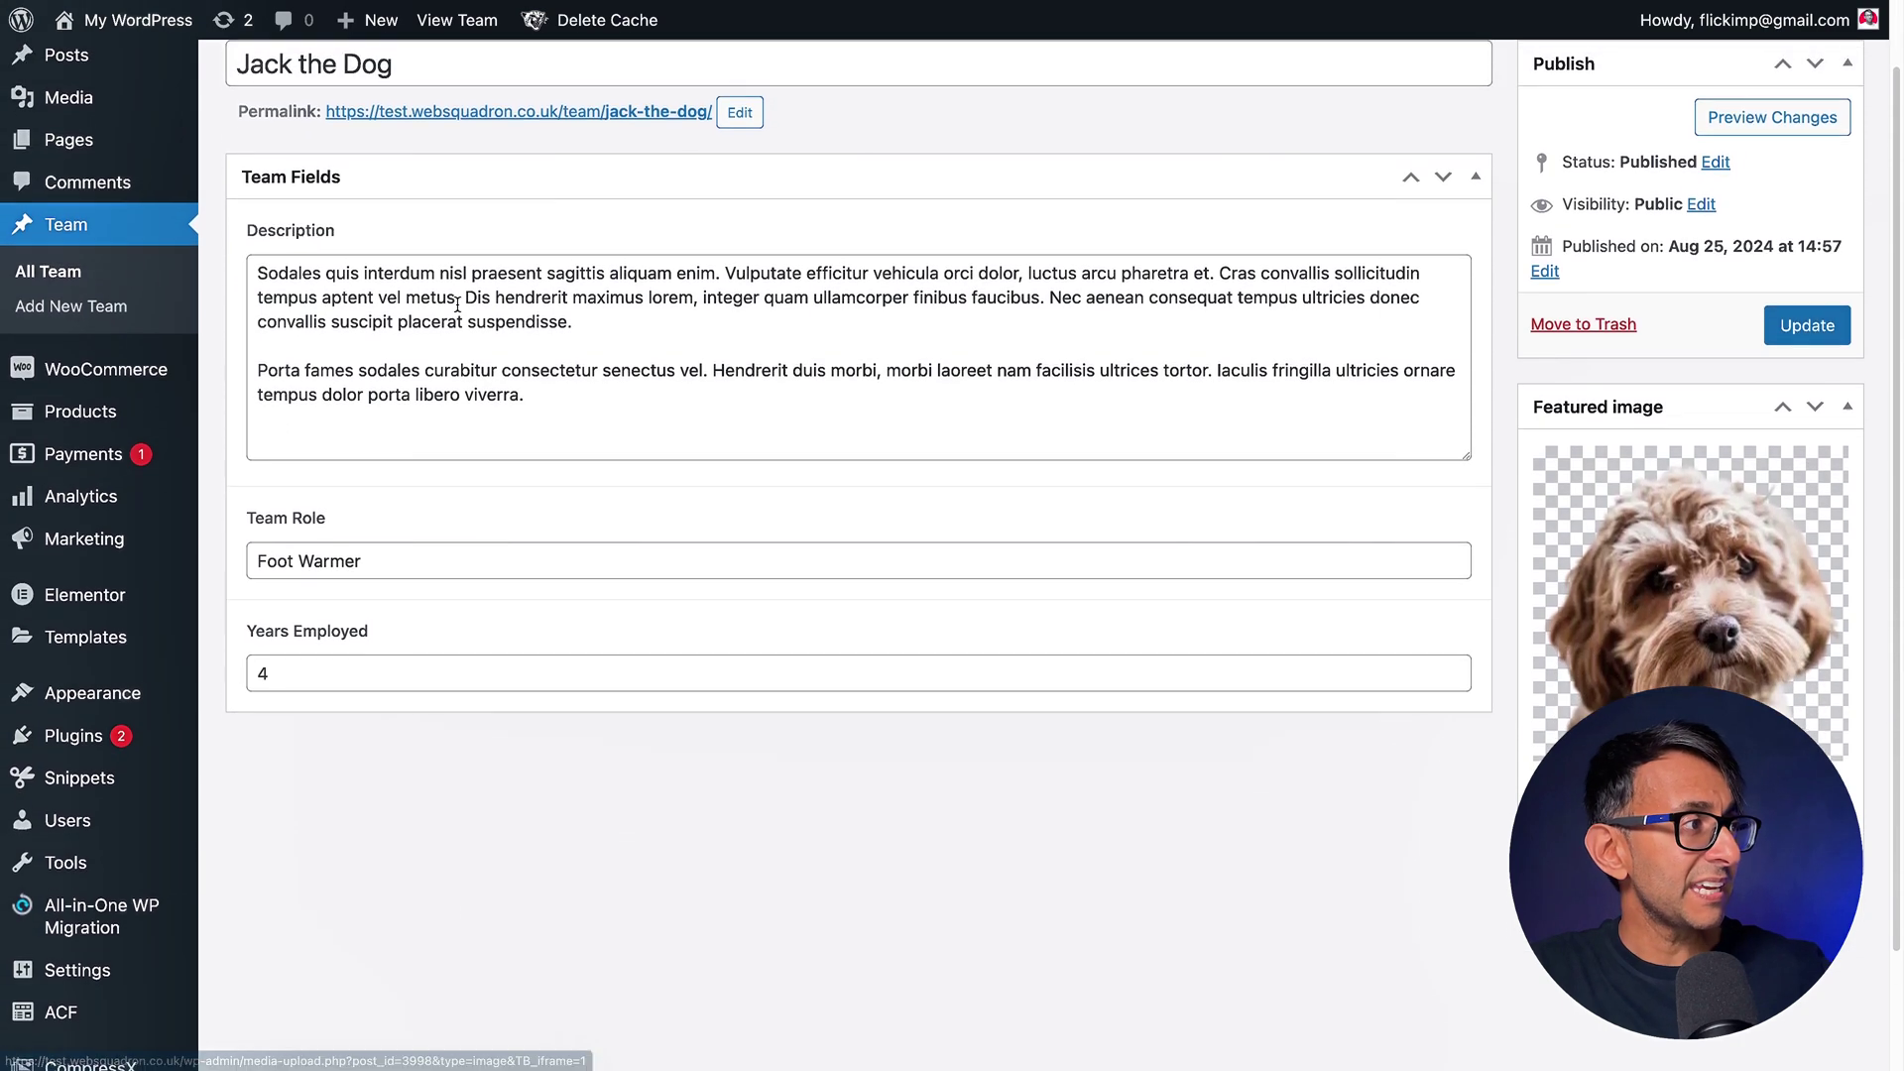
scroll(453, 323, up, 1)
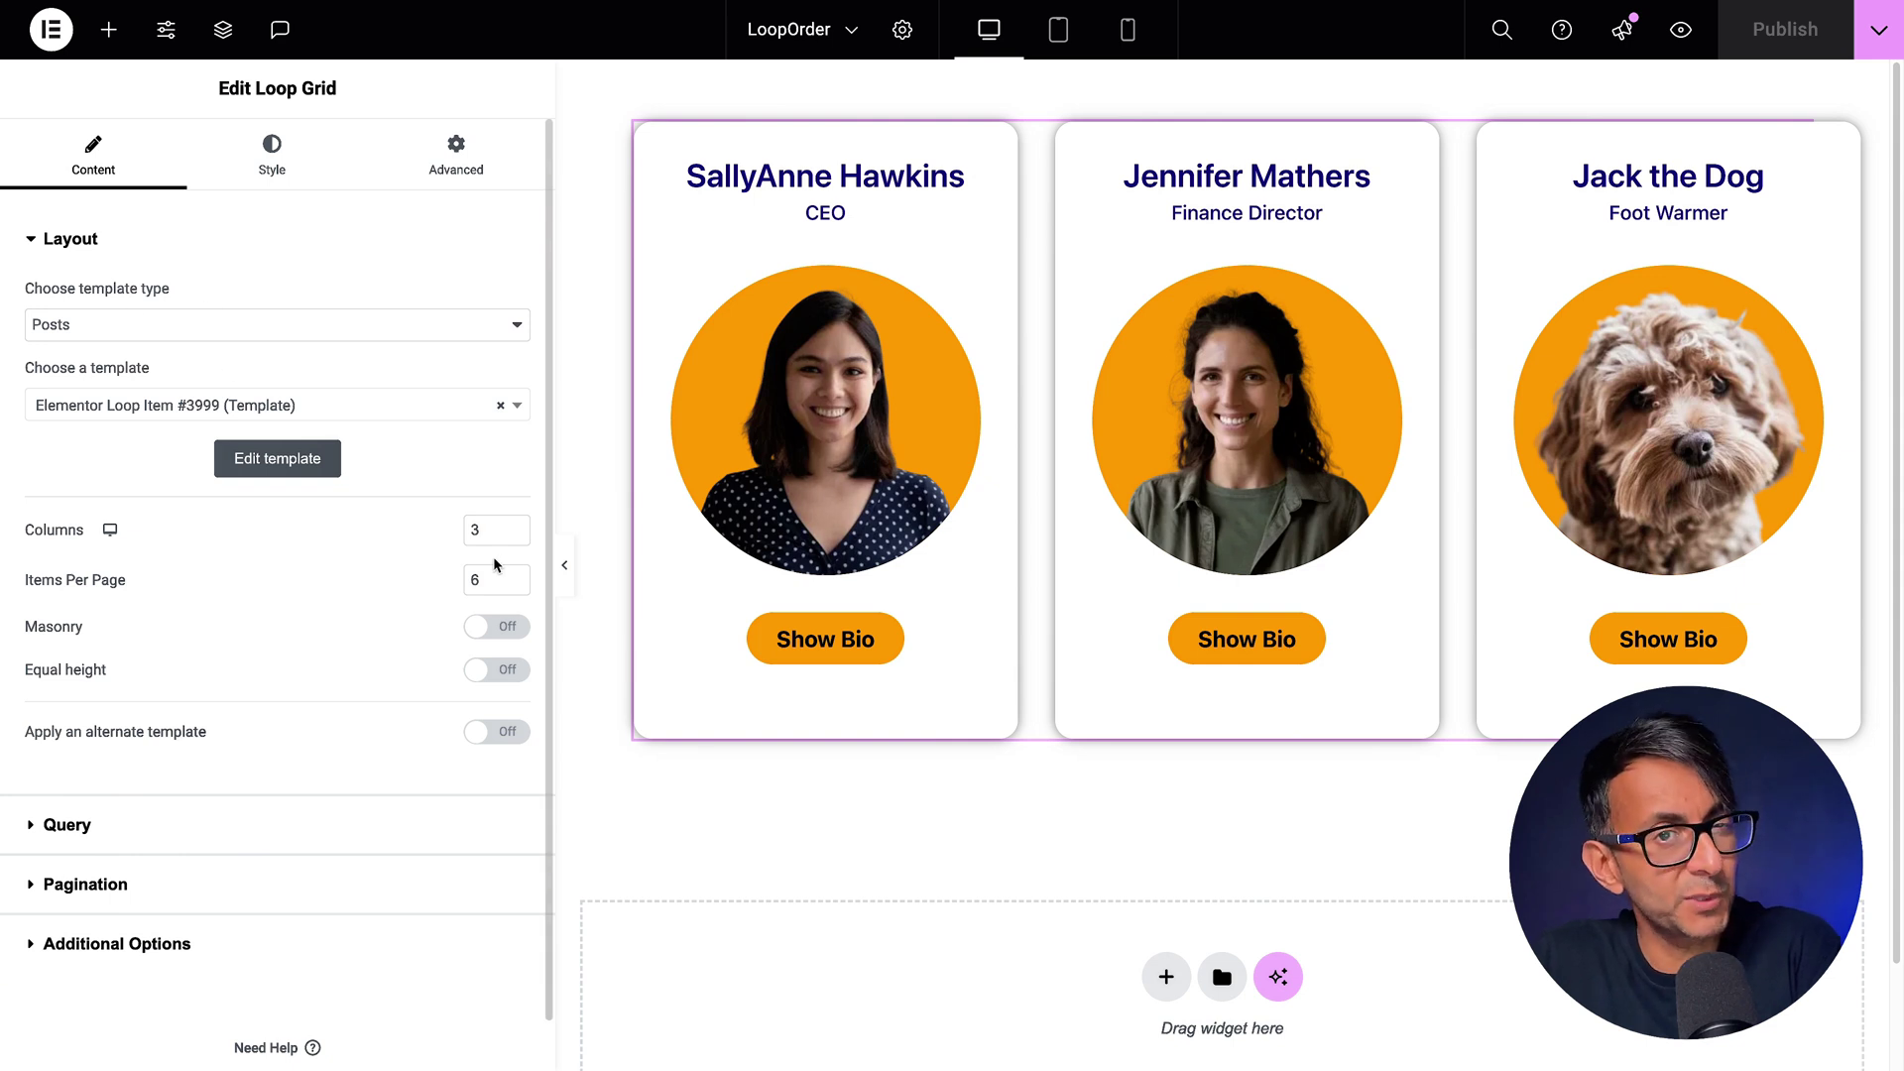
Review the Loop Grid's template type and query source options, keeping Posts as the template type and Team as the source.
scroll(429, 608, down, 1)
click(209, 824)
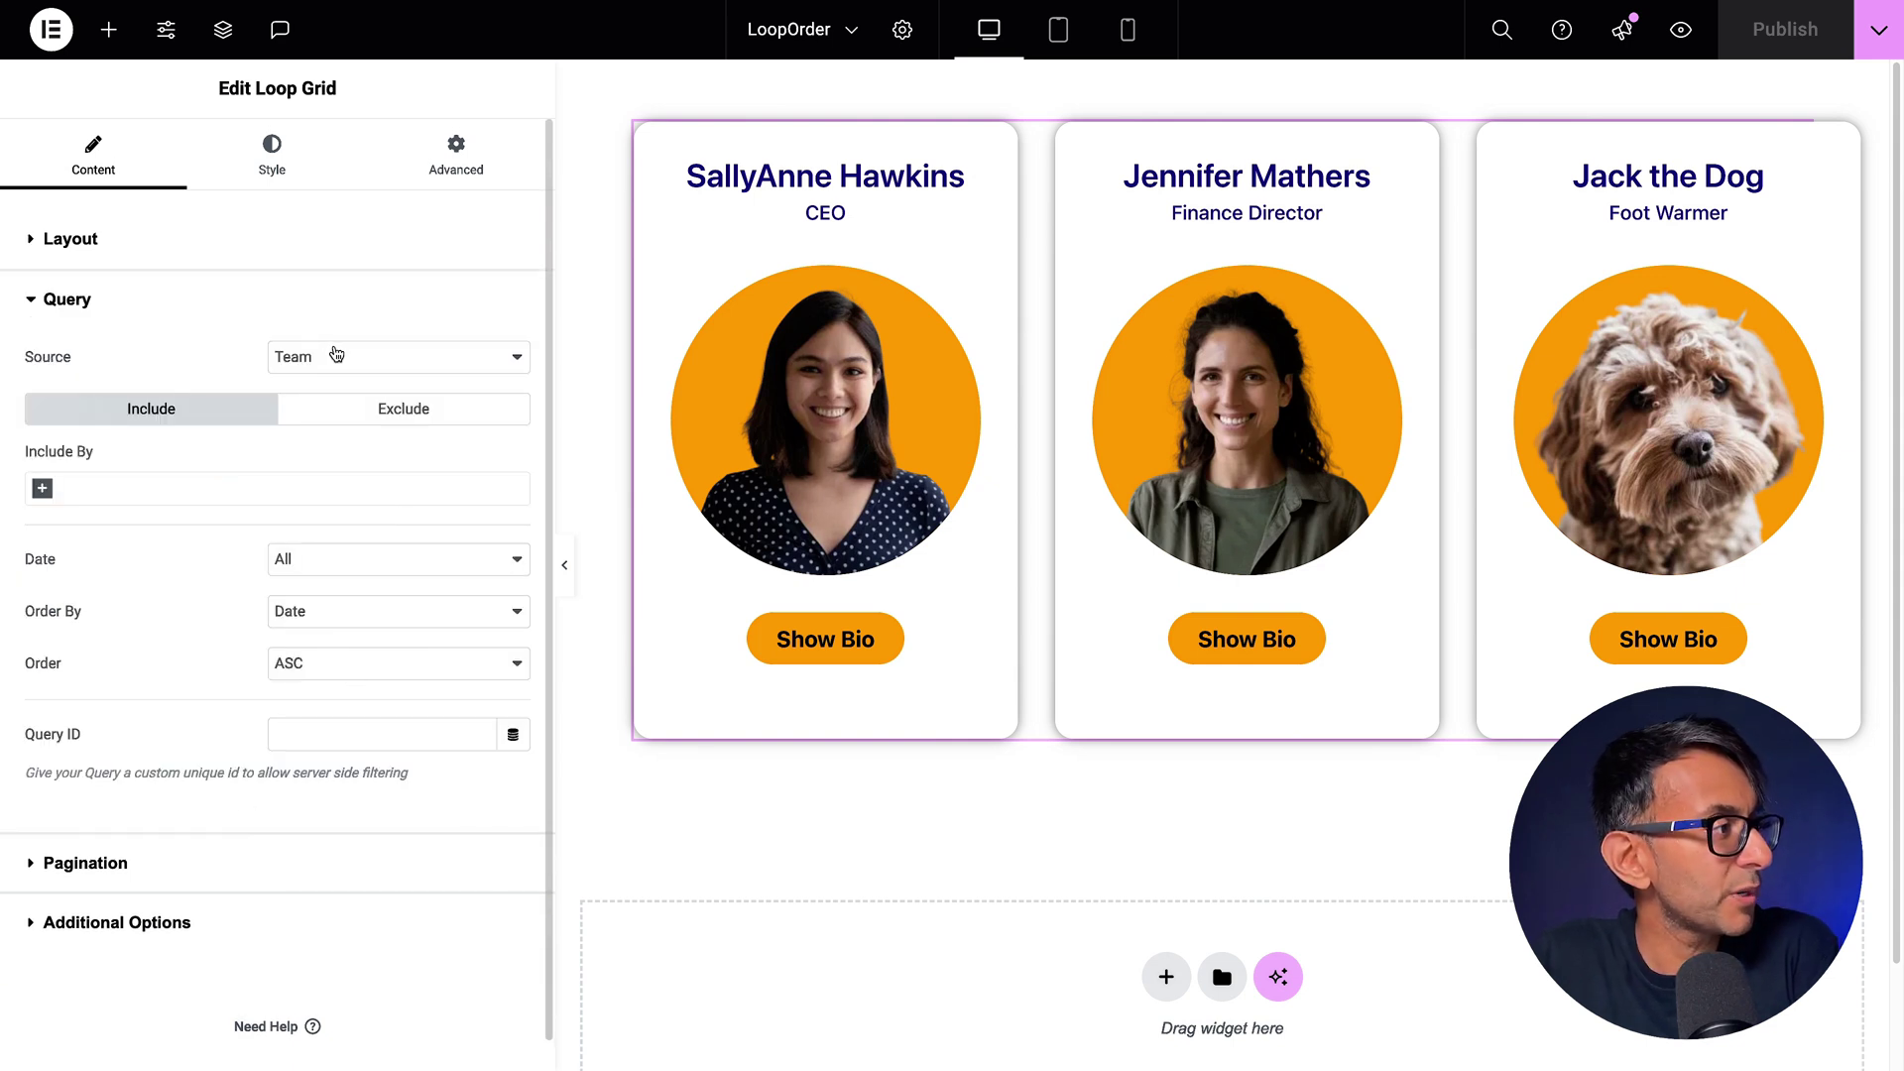
click(333, 359)
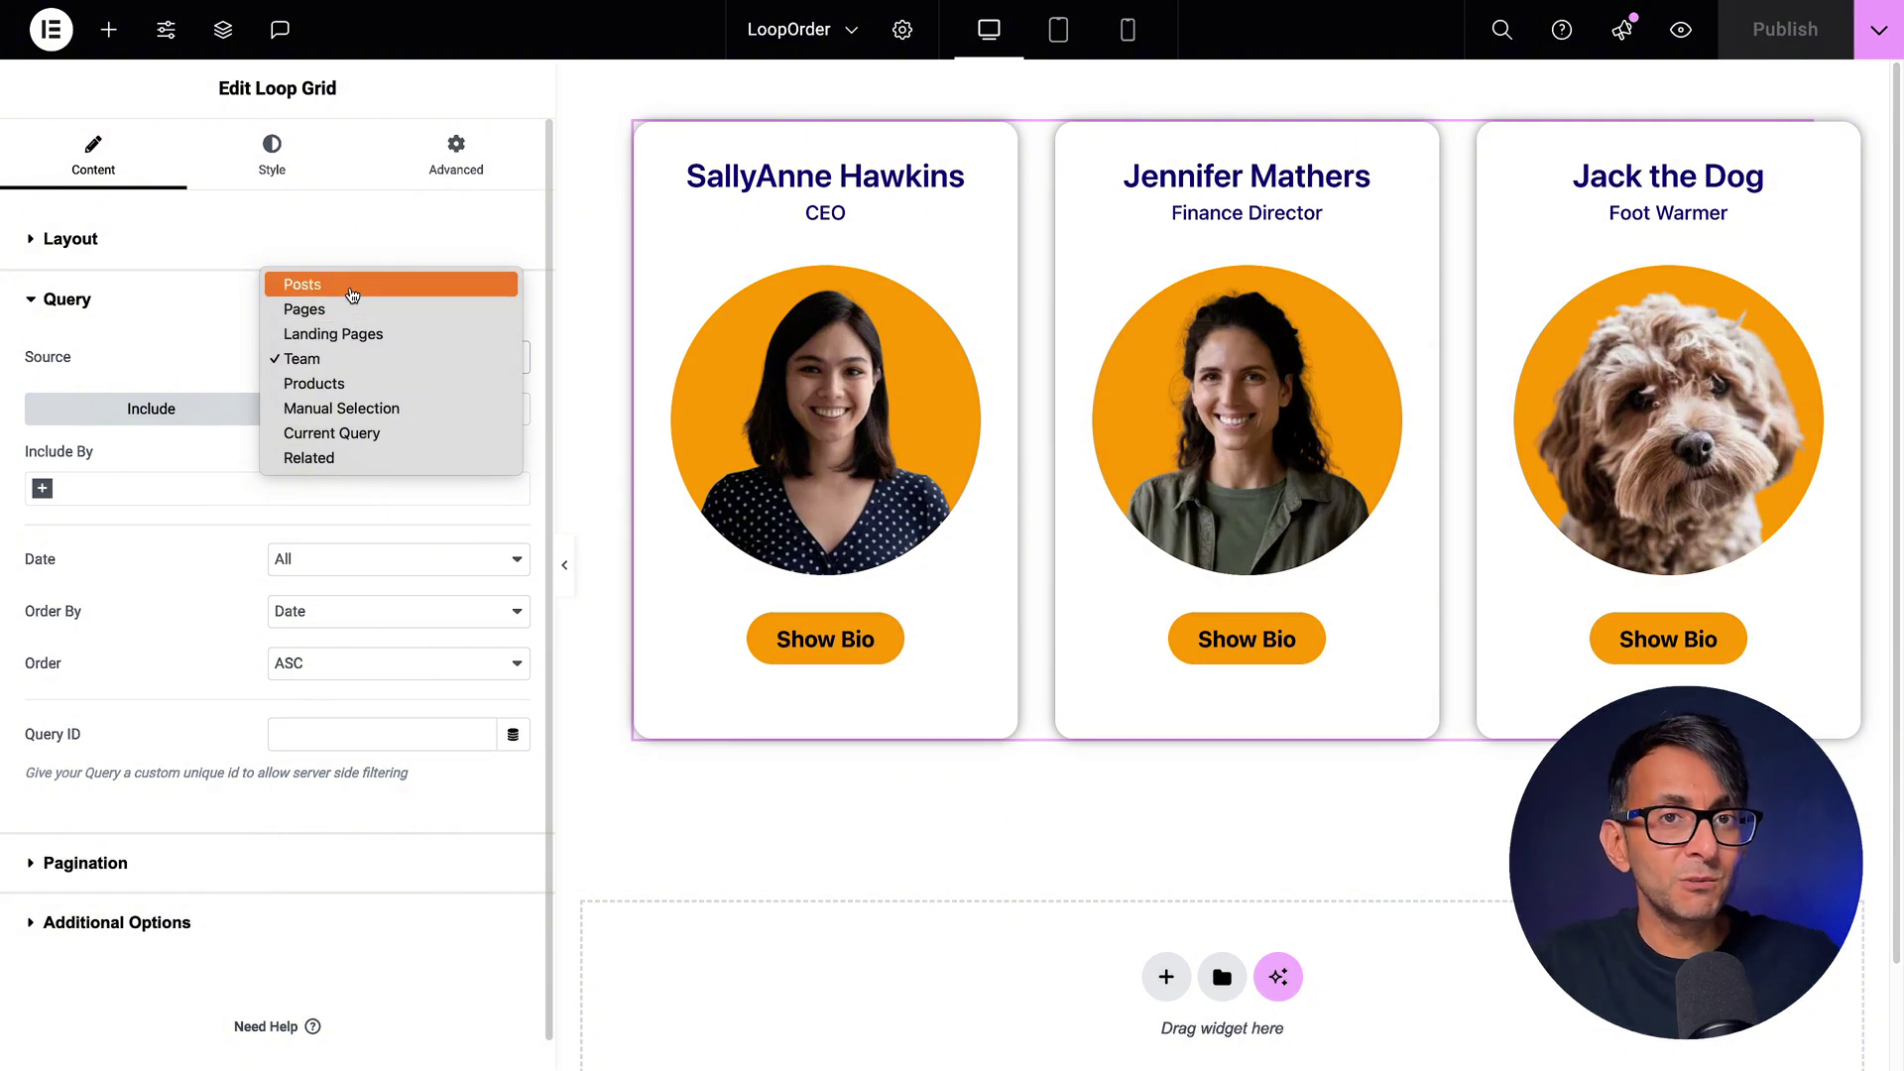
click(178, 256)
click(178, 256)
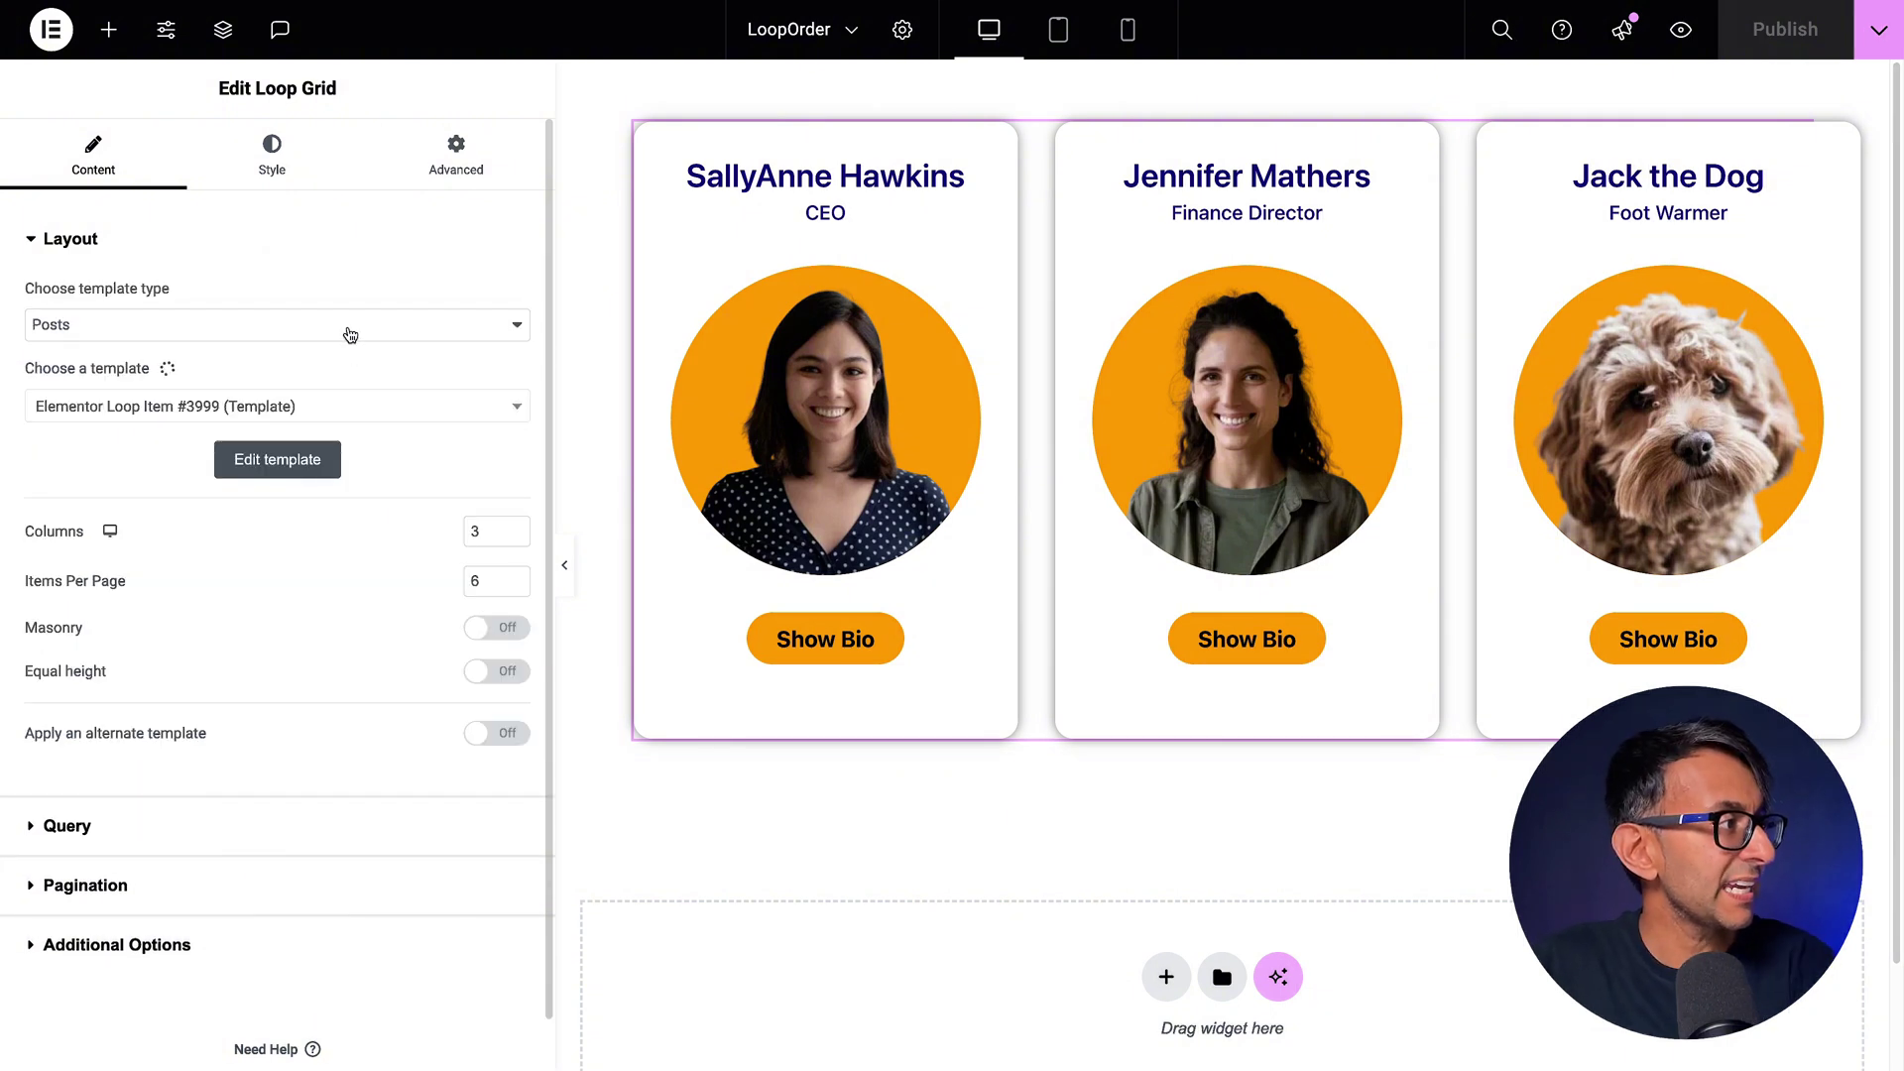
click(349, 328)
click(376, 276)
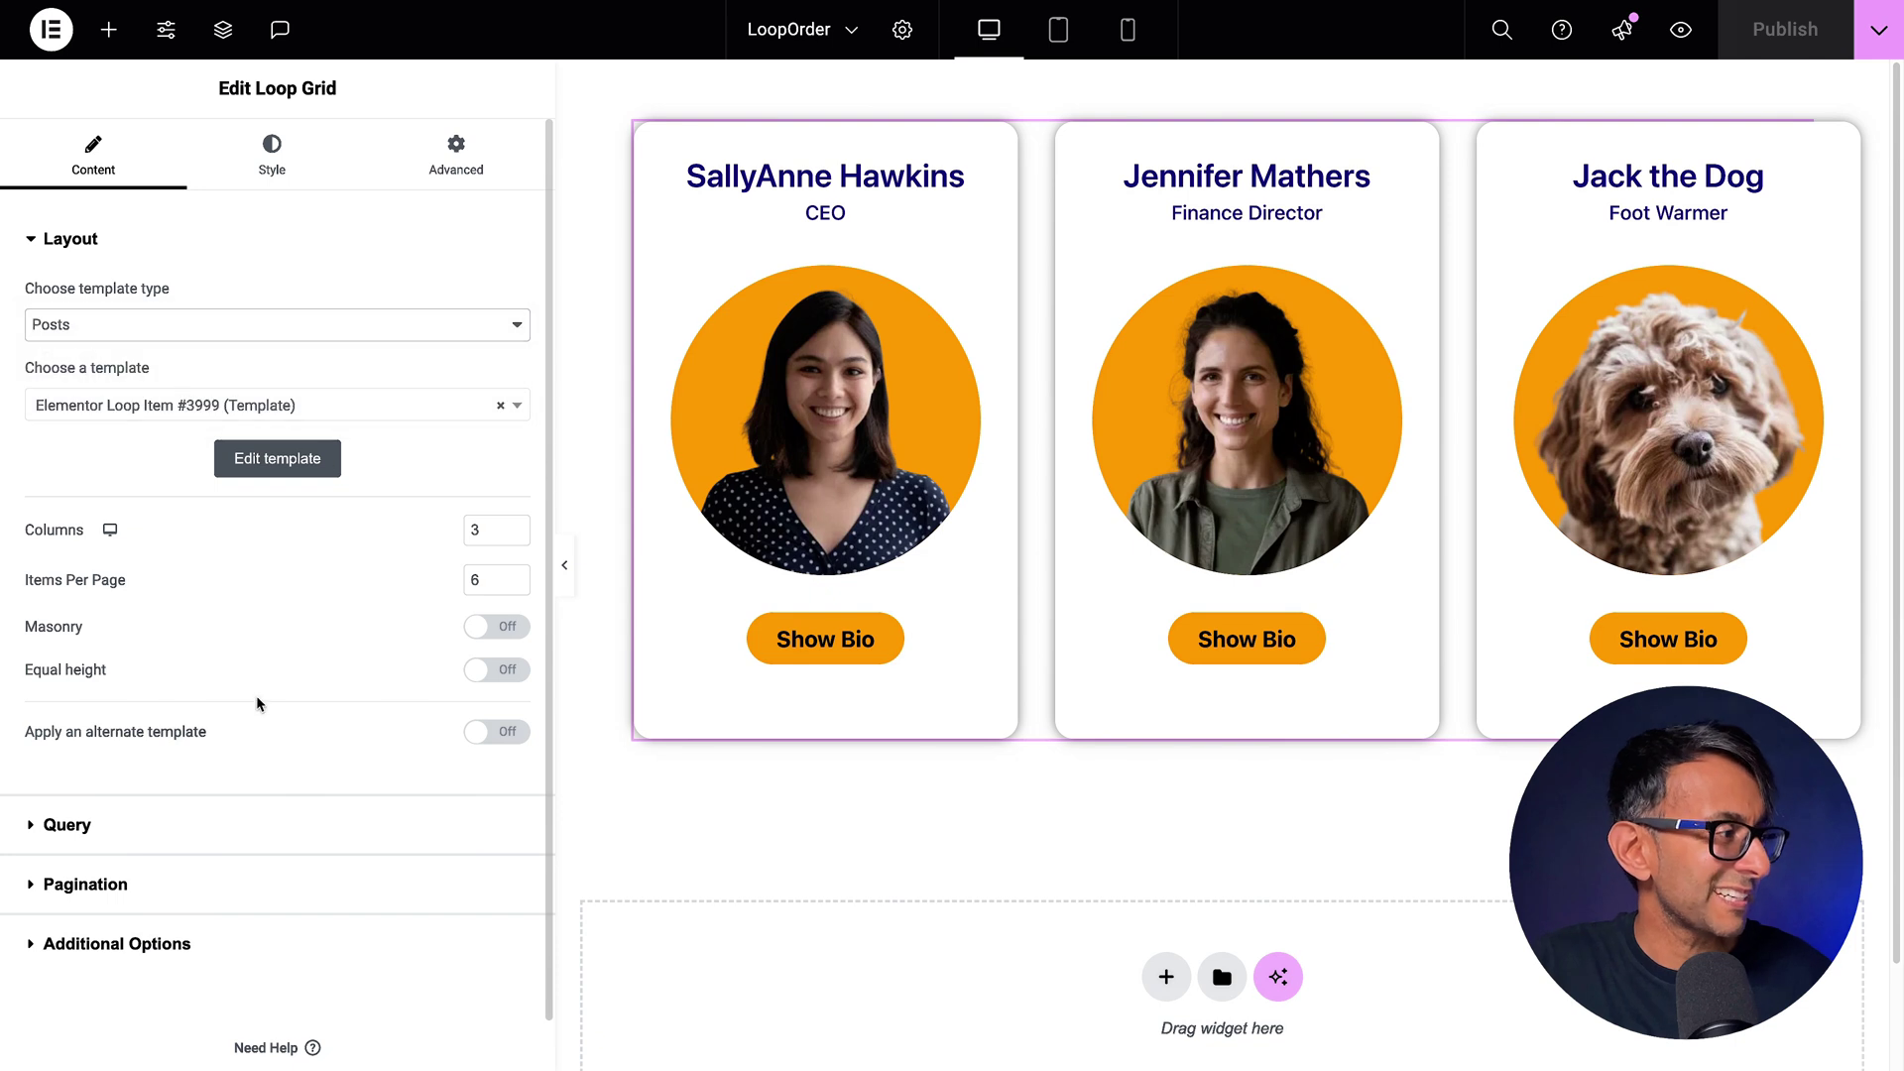
click(277, 839)
click(366, 357)
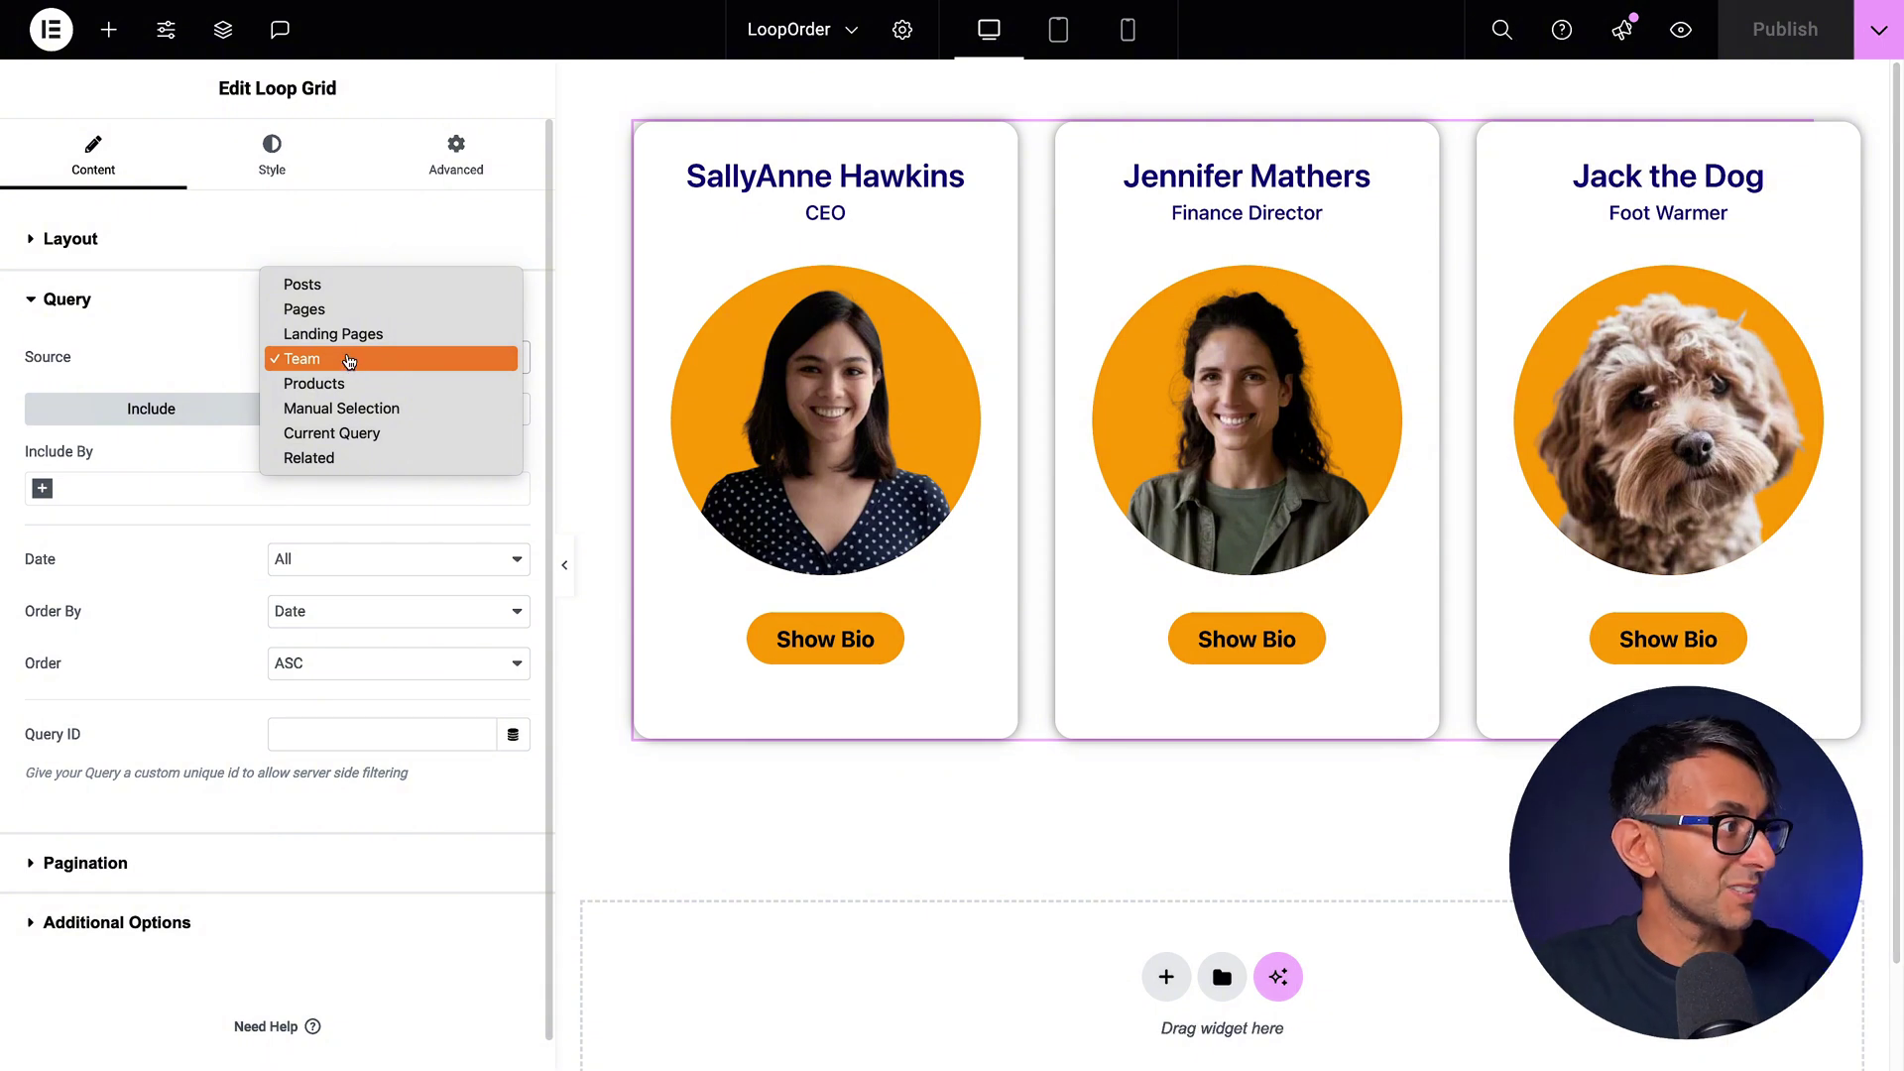
click(348, 359)
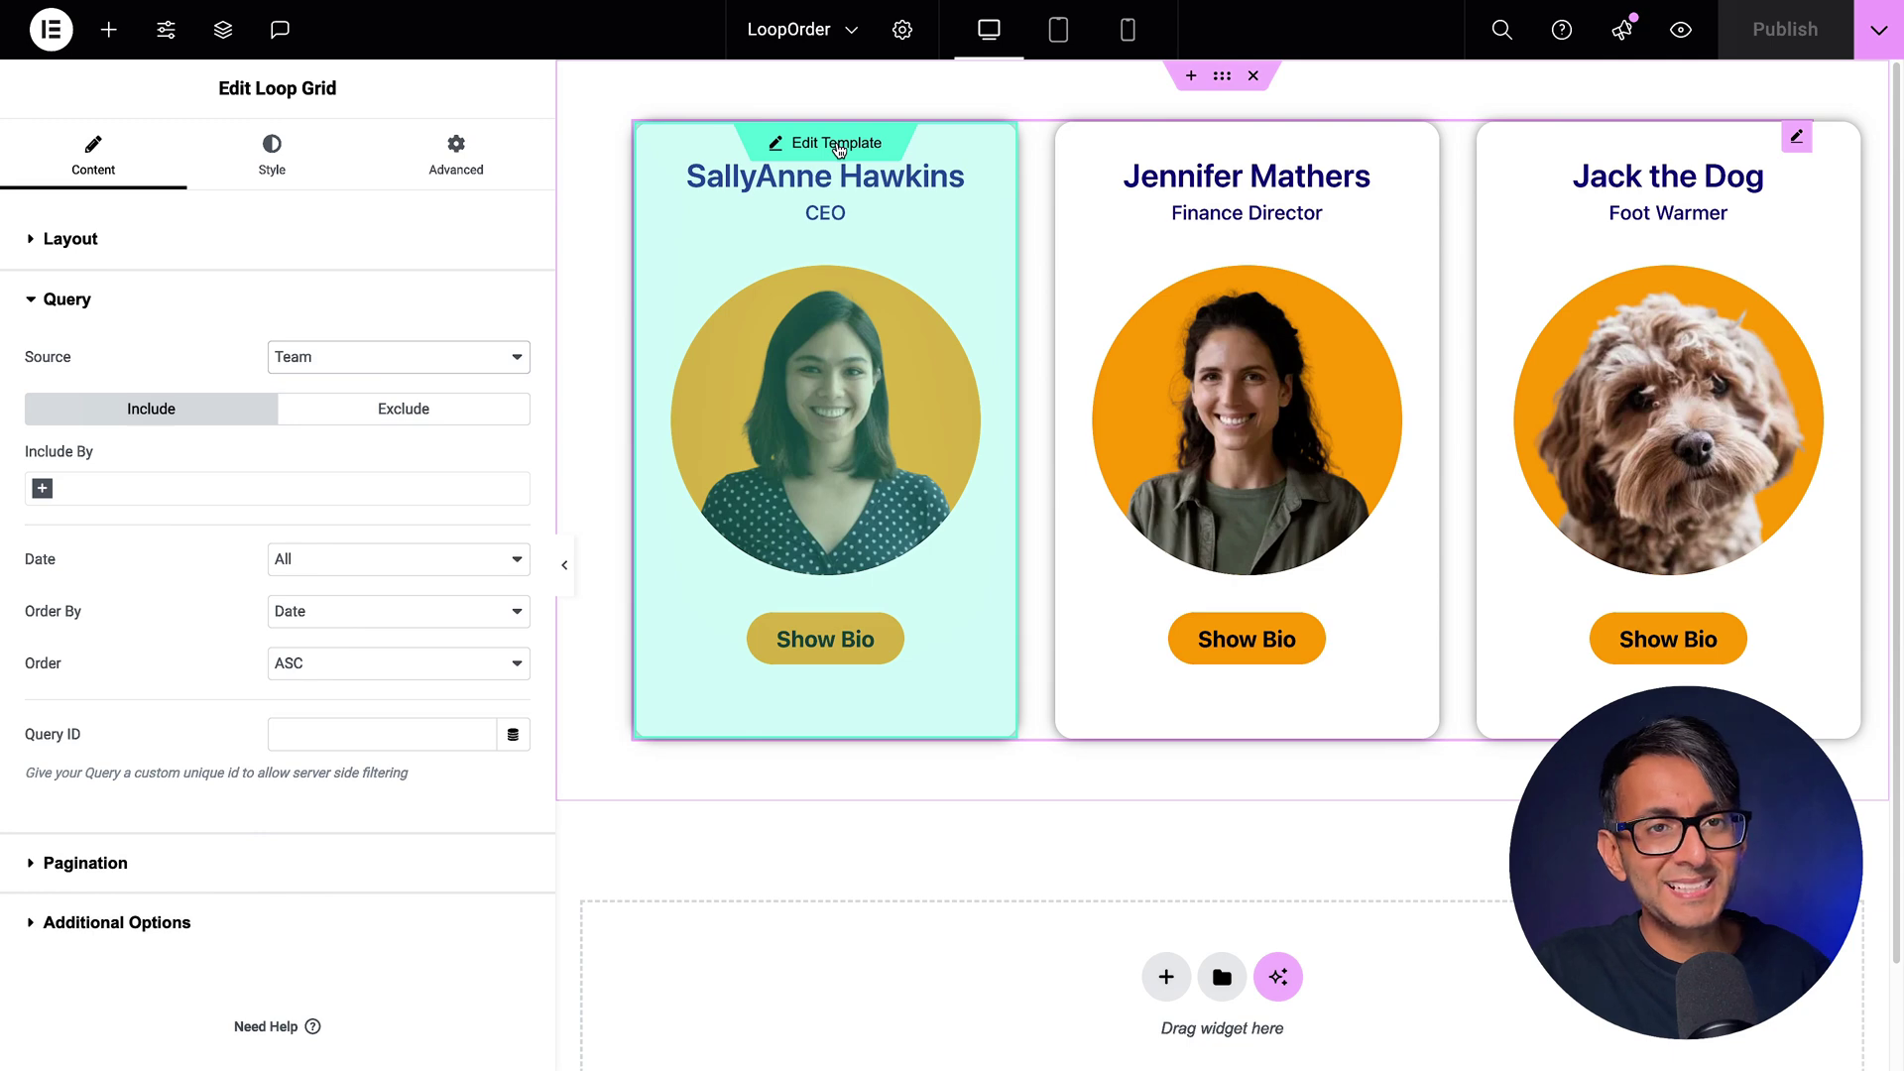
Open the loop item template for editing, expand its main container and select the Post Title widget.
click(838, 149)
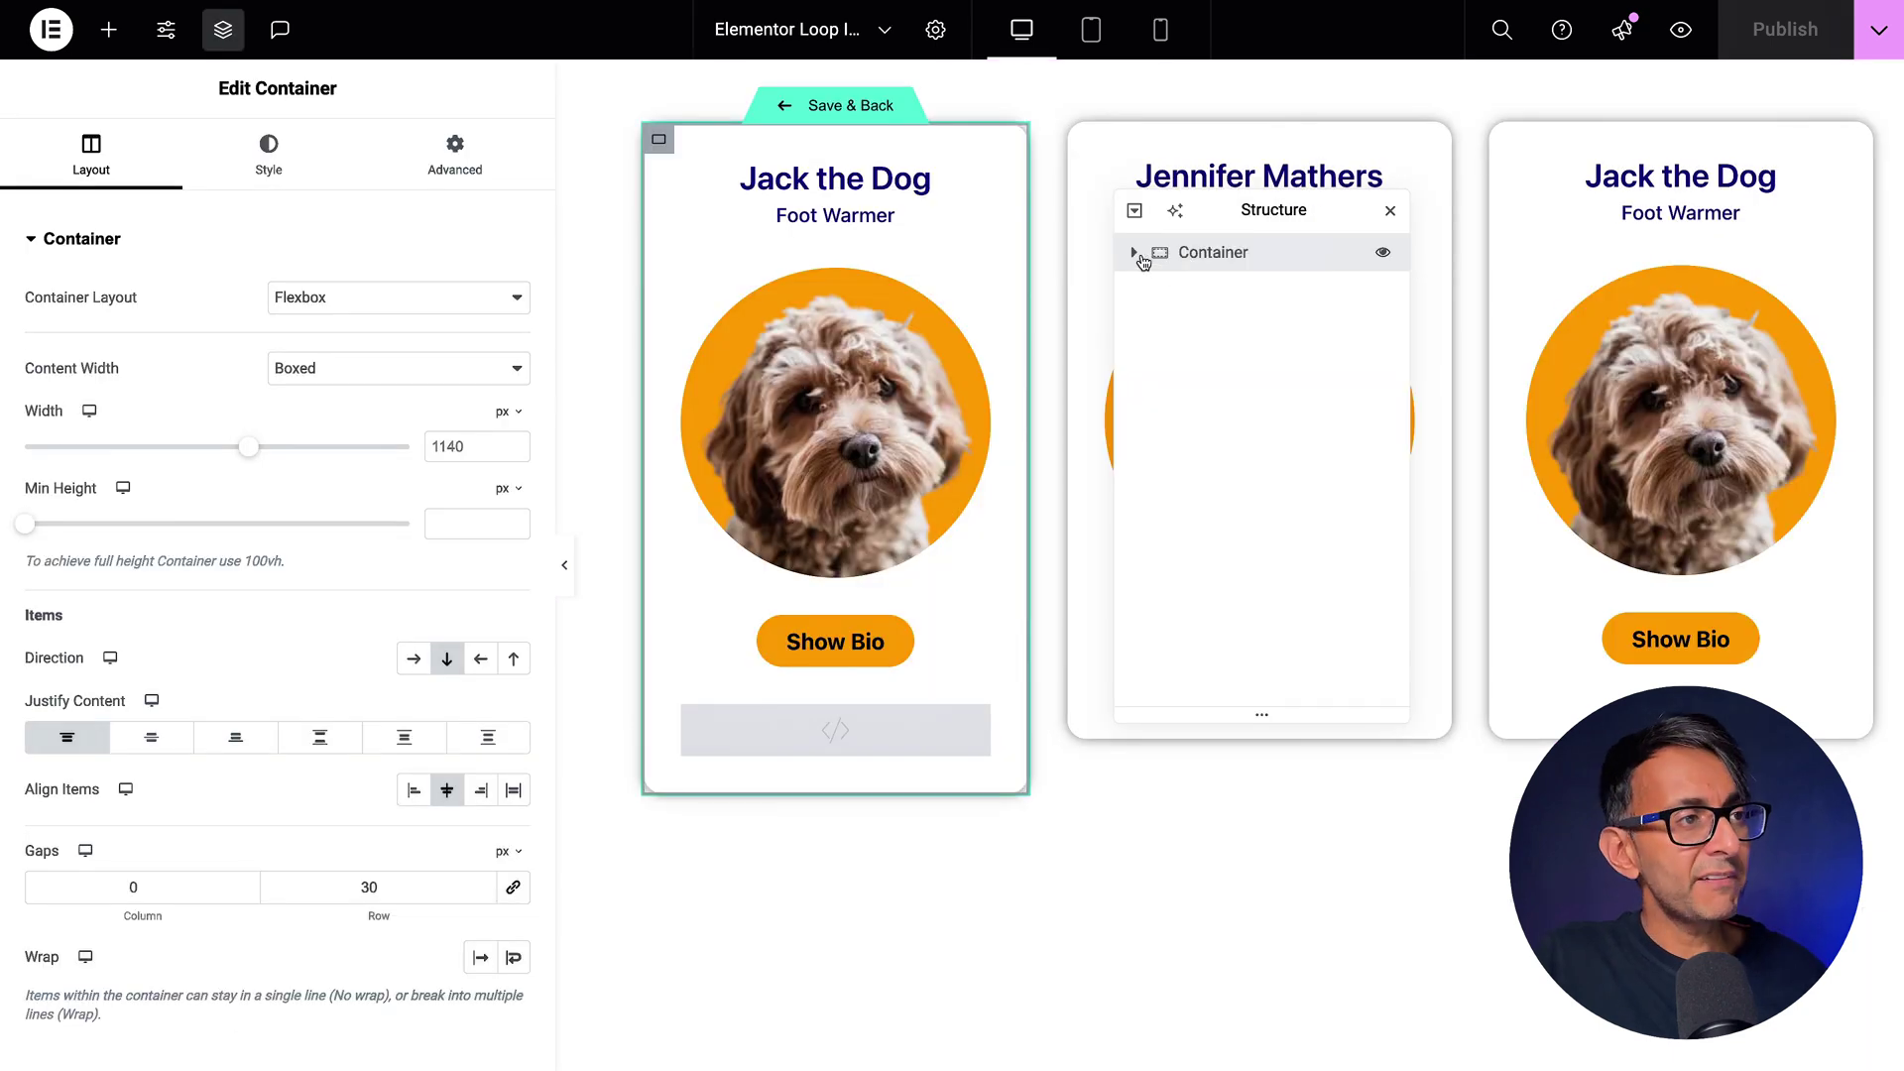
click(1136, 255)
click(1244, 290)
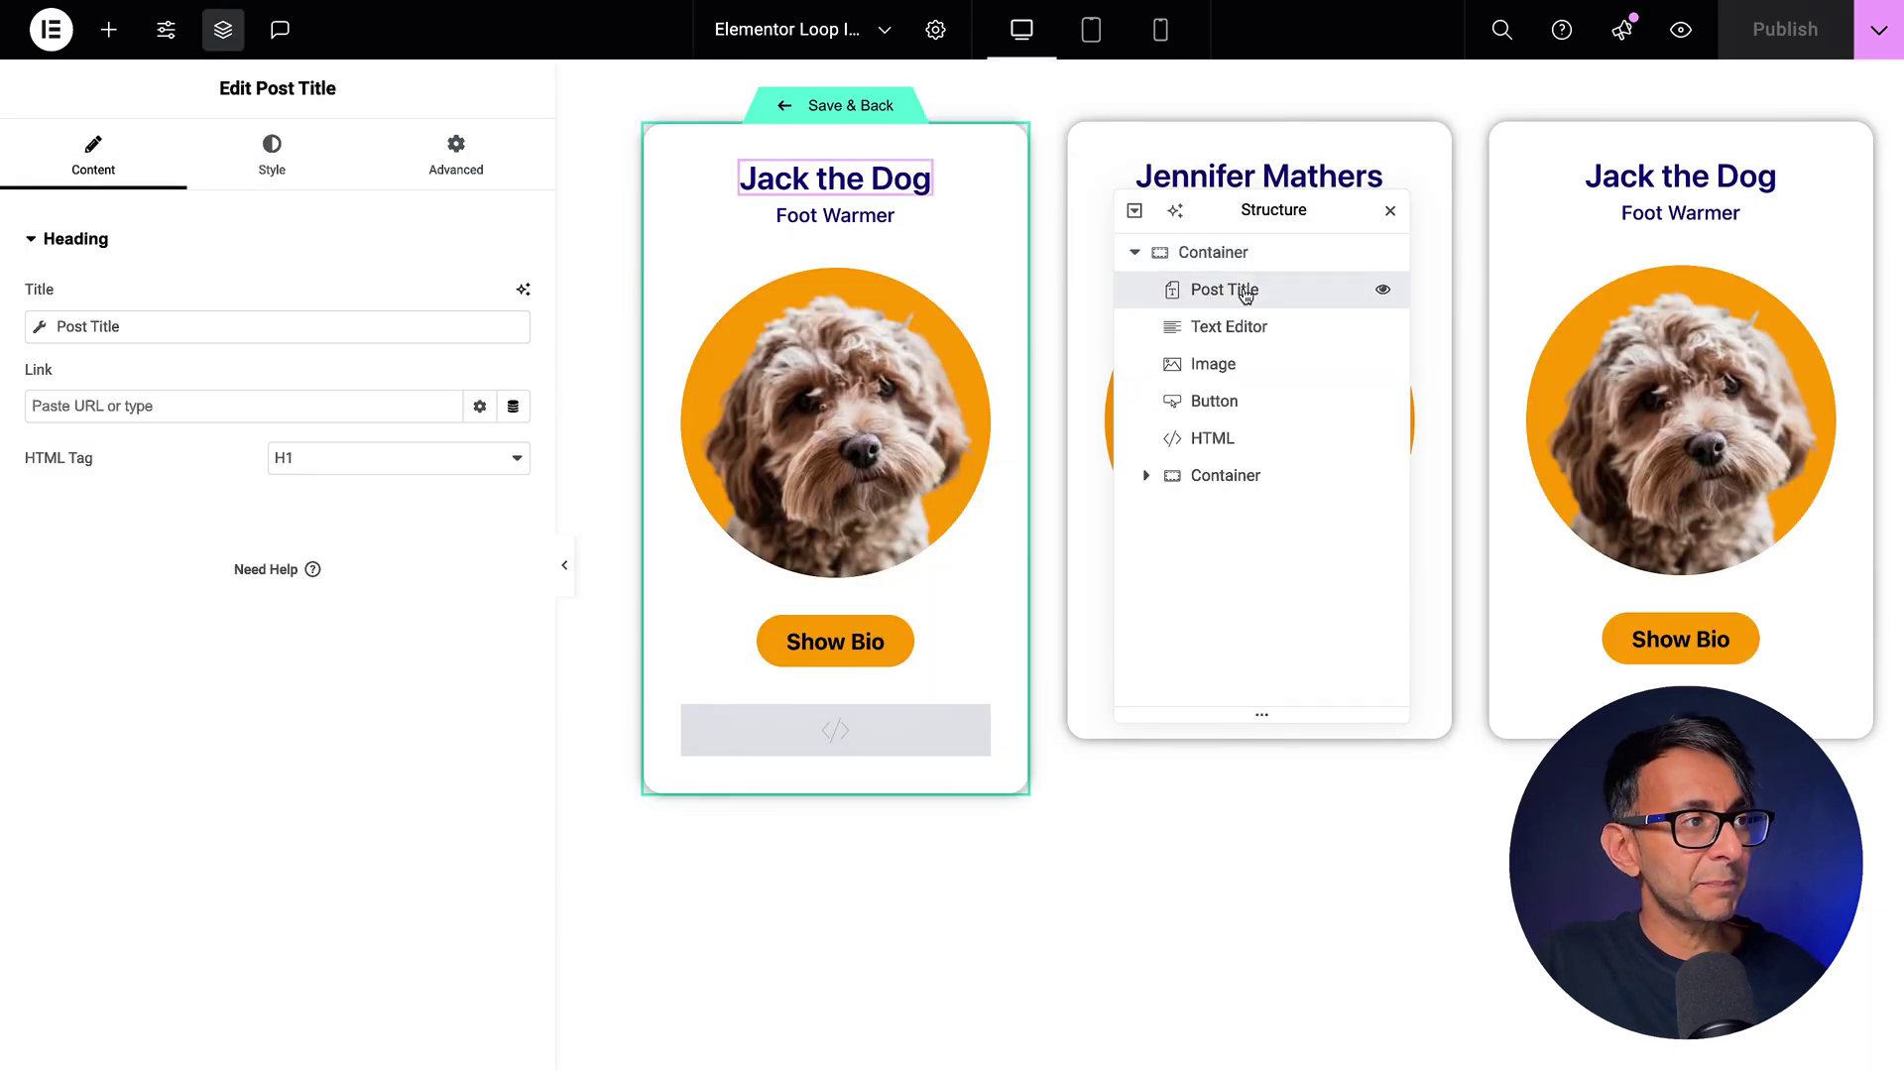
Remove the Text Editor widget's dynamic content and link it to an ACF Field with the Team Role key.
click(1219, 327)
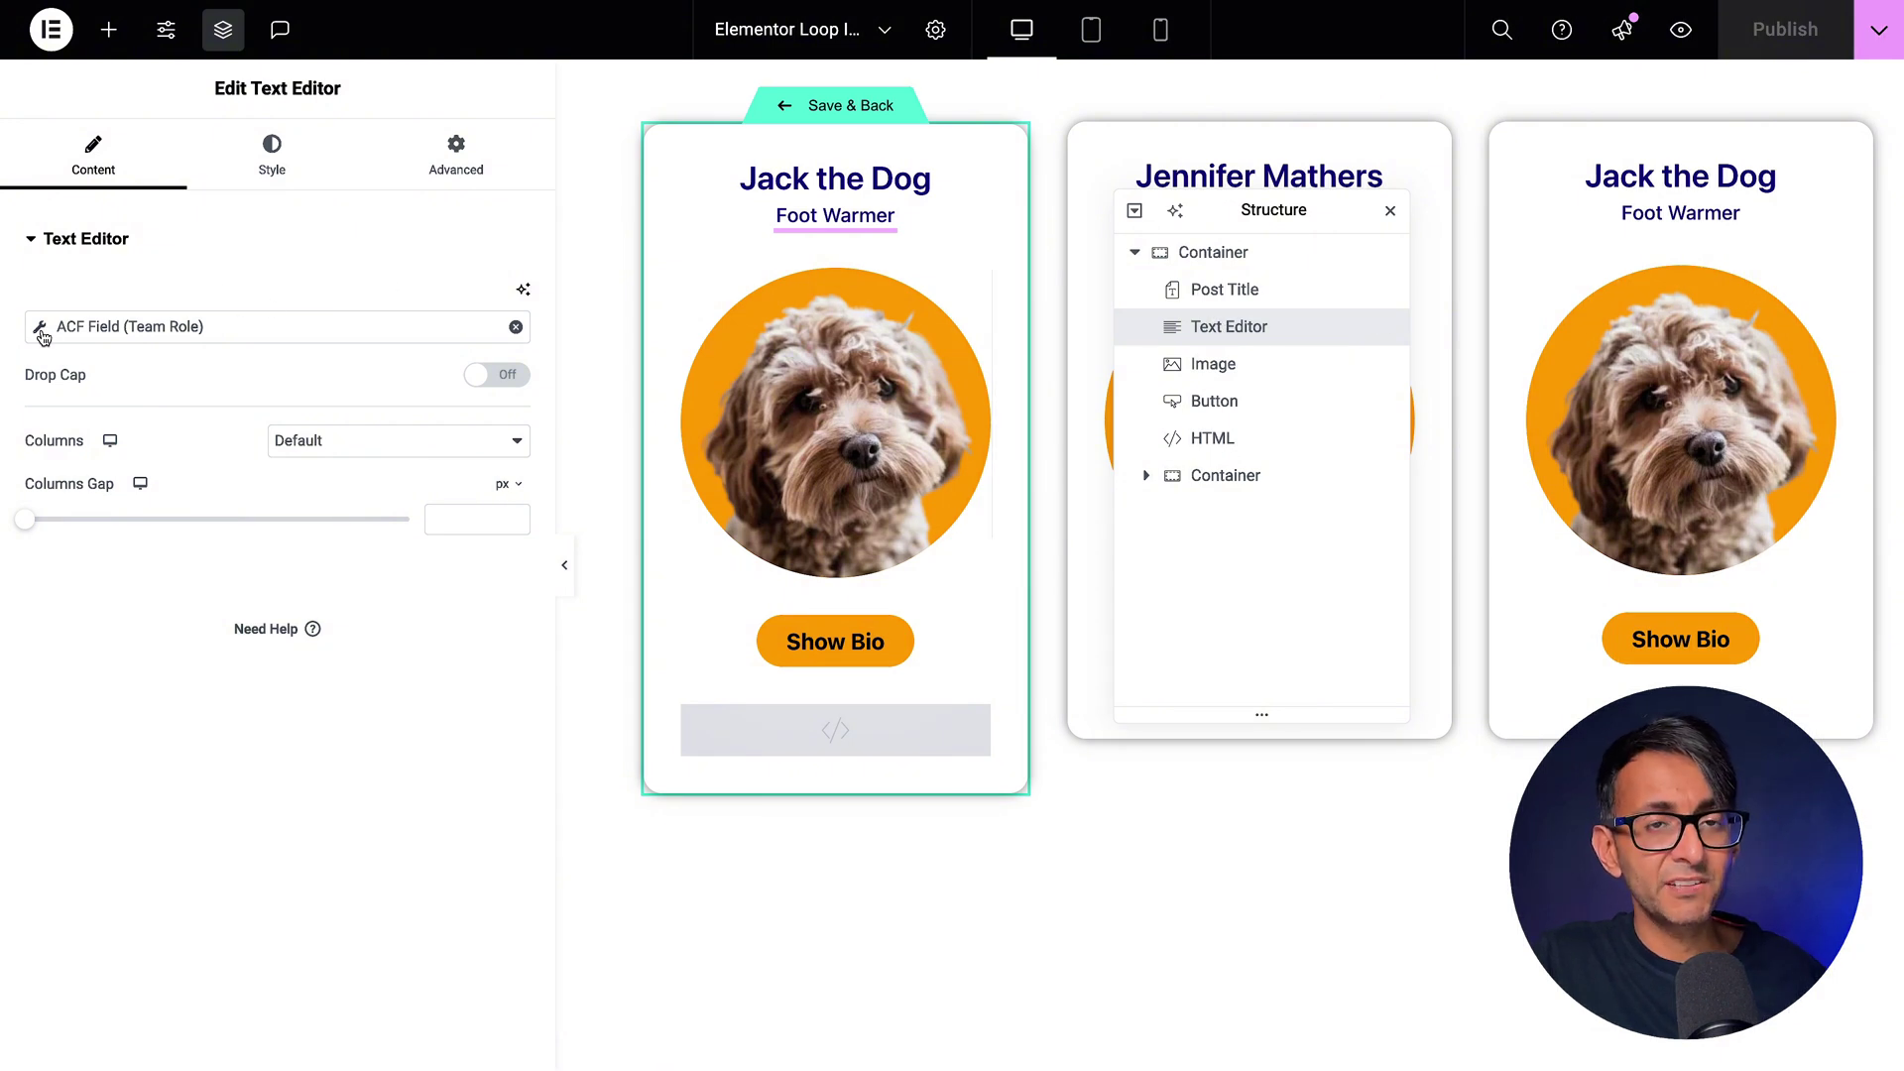
click(515, 327)
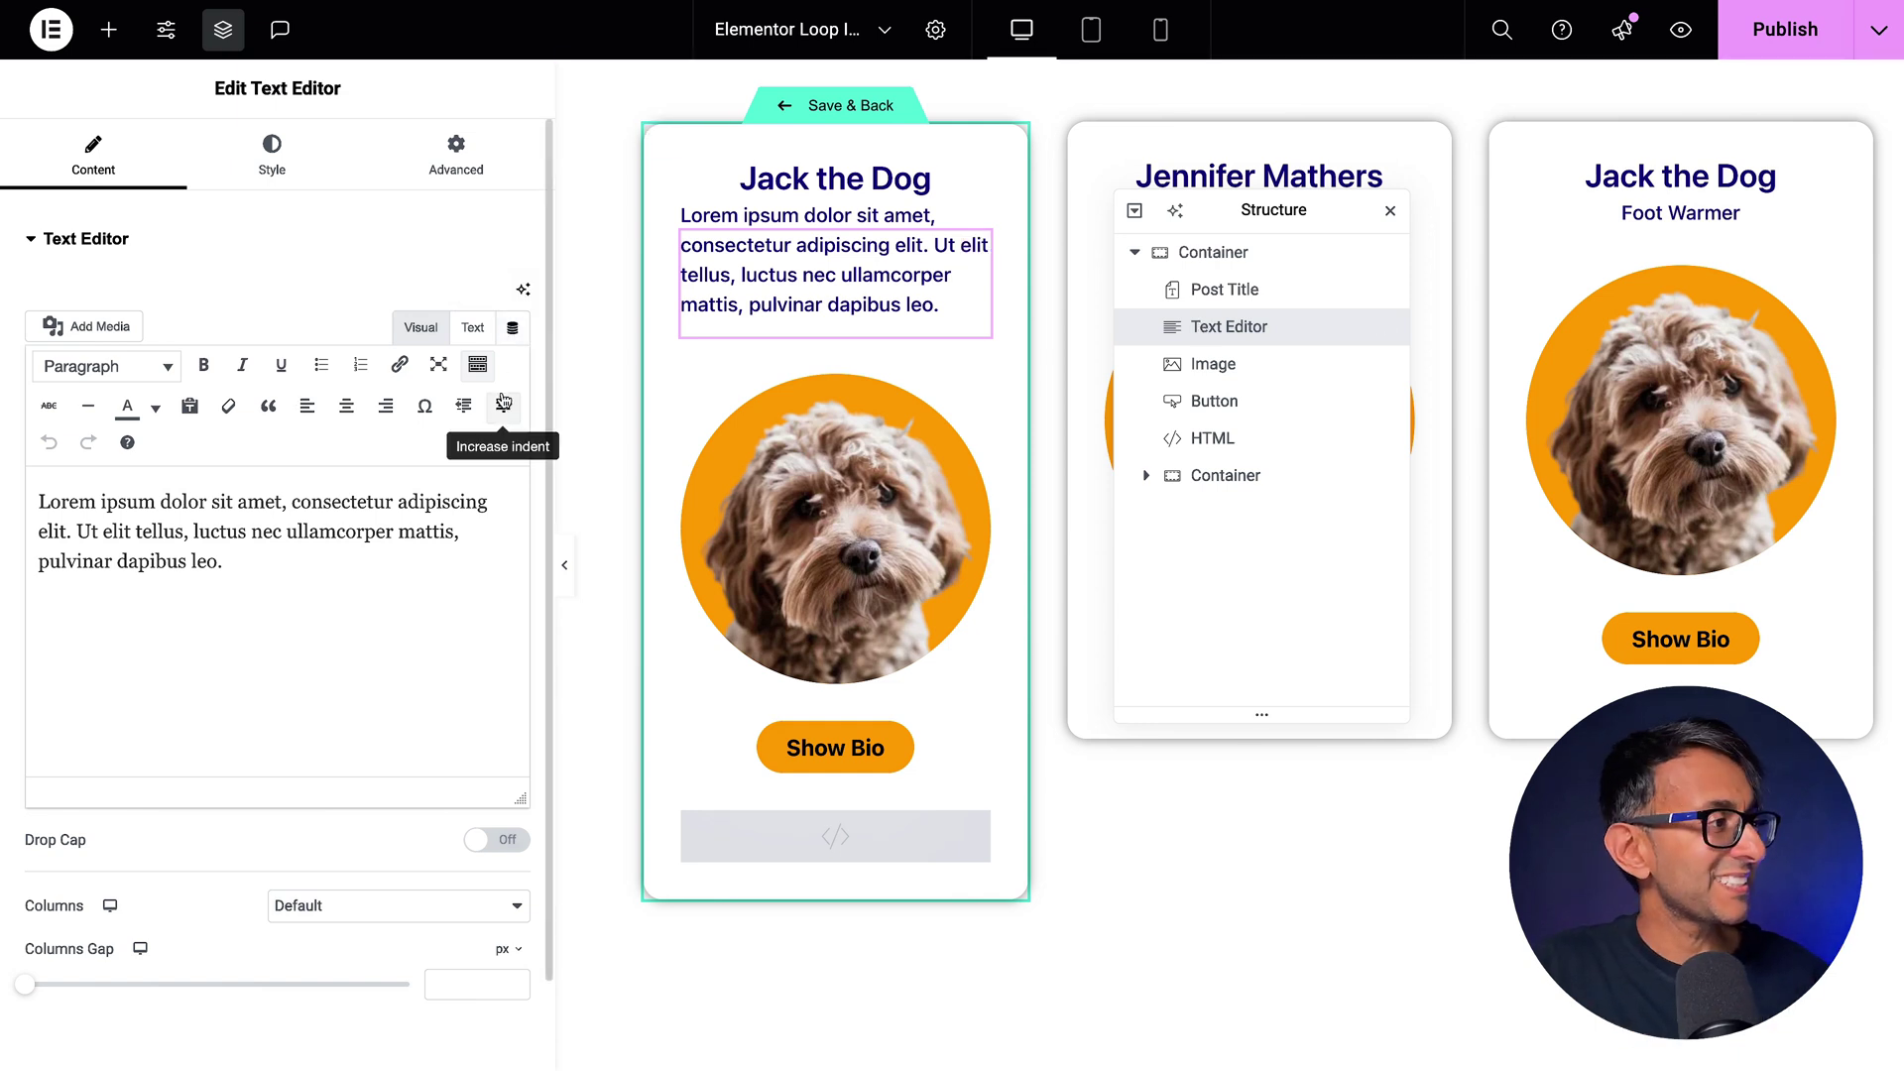
click(516, 332)
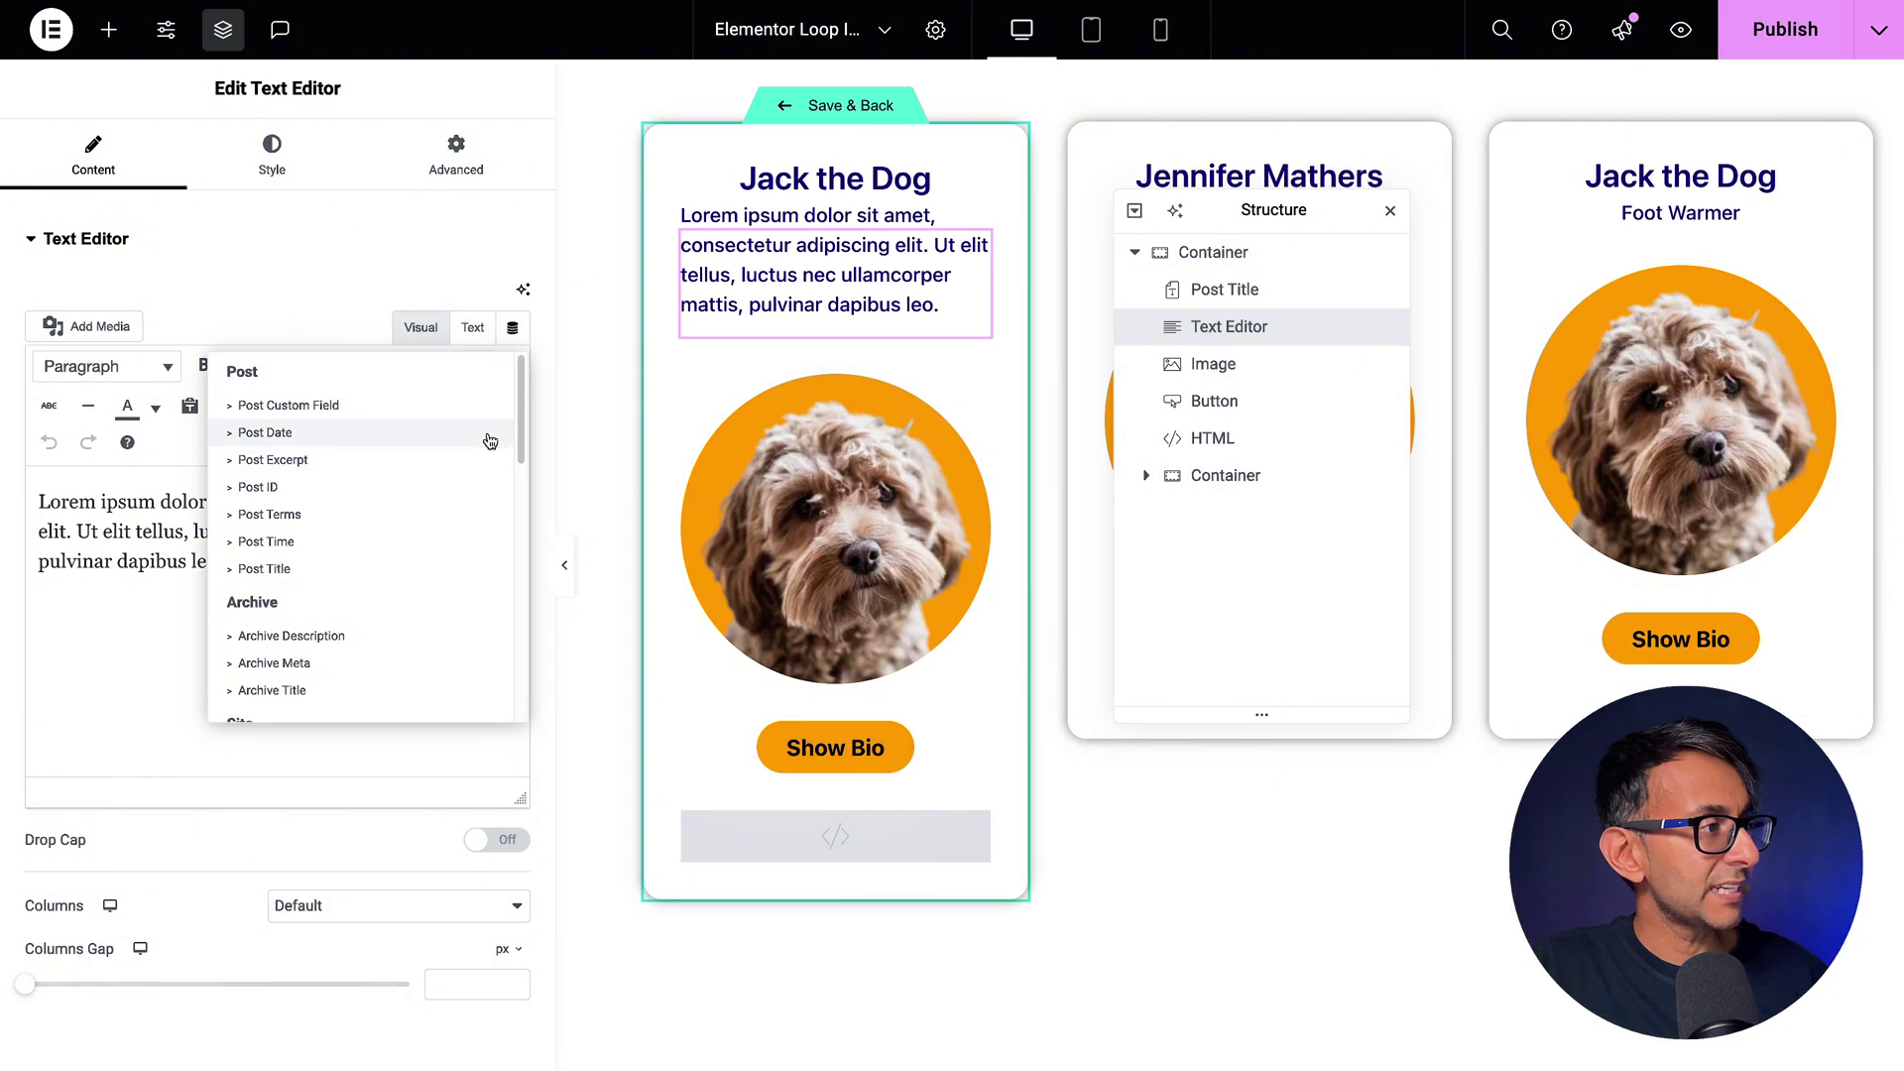
scroll(464, 645, down, 10)
click(267, 704)
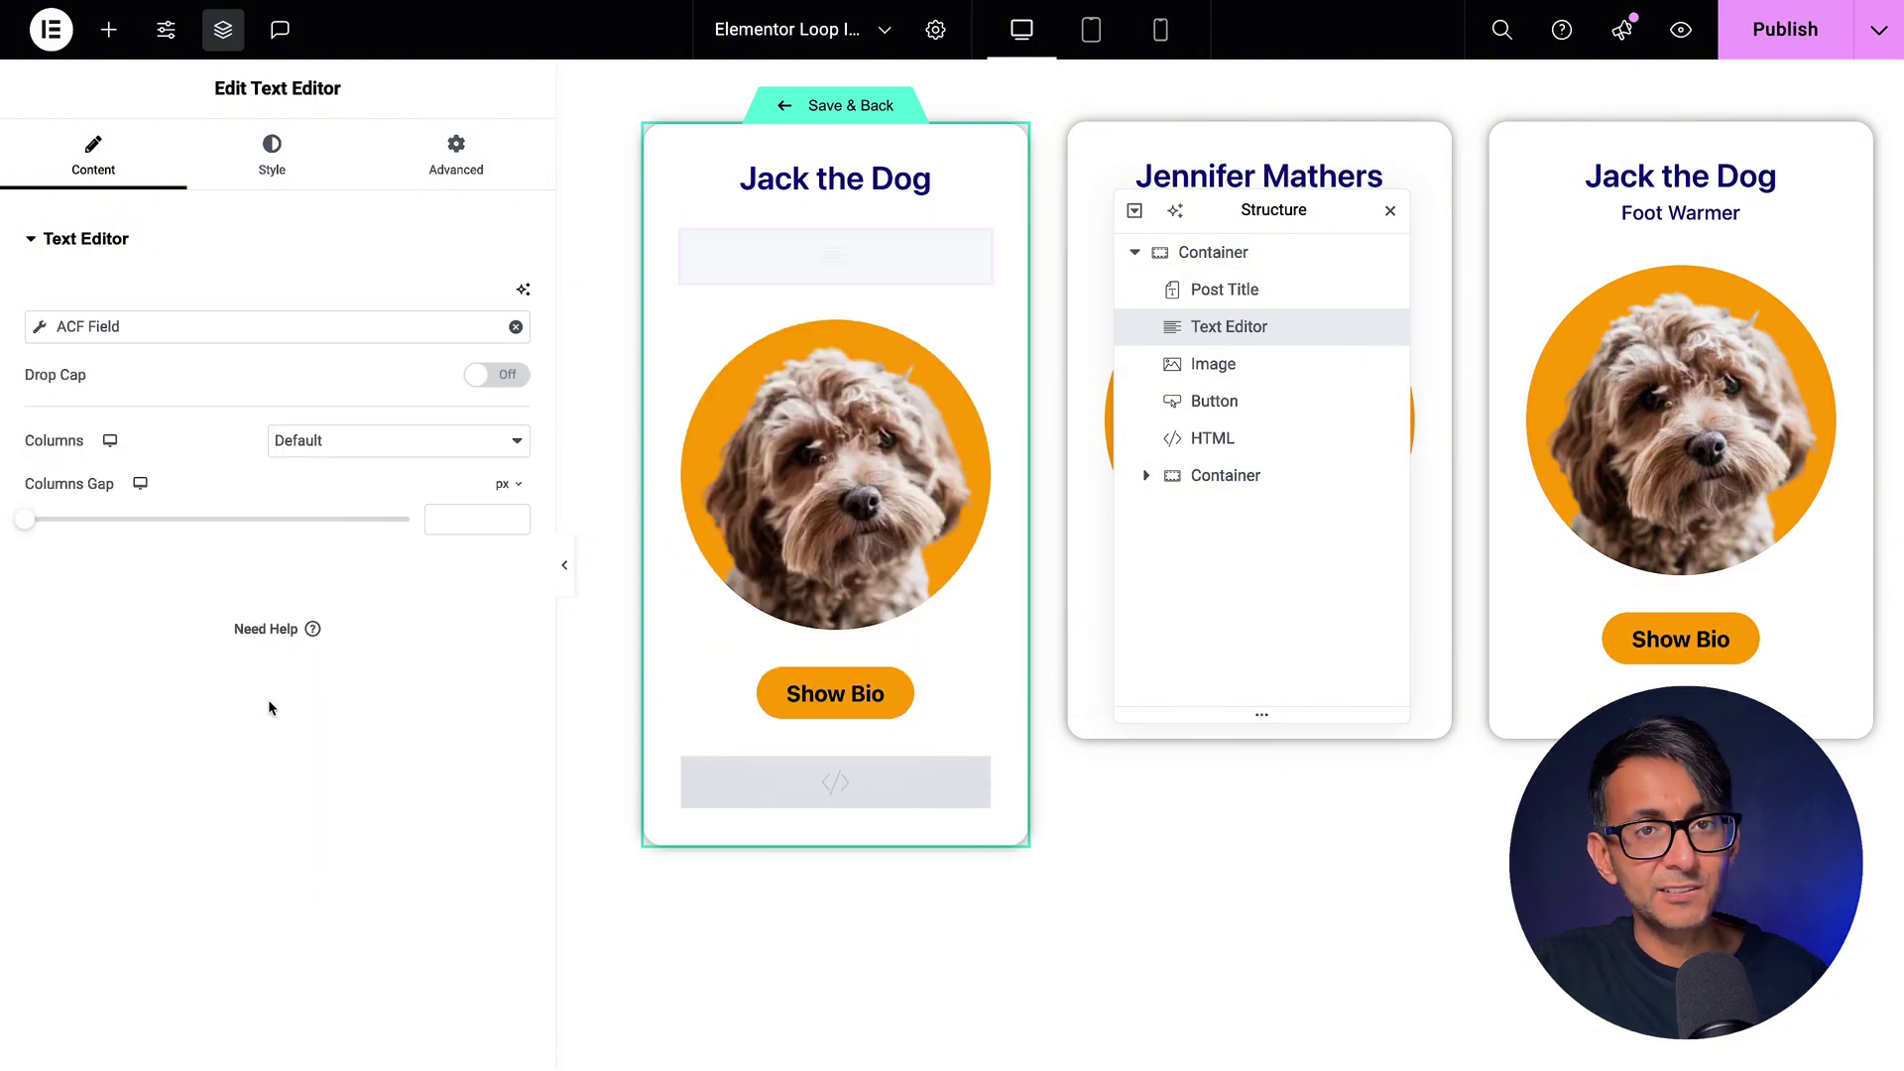
click(40, 327)
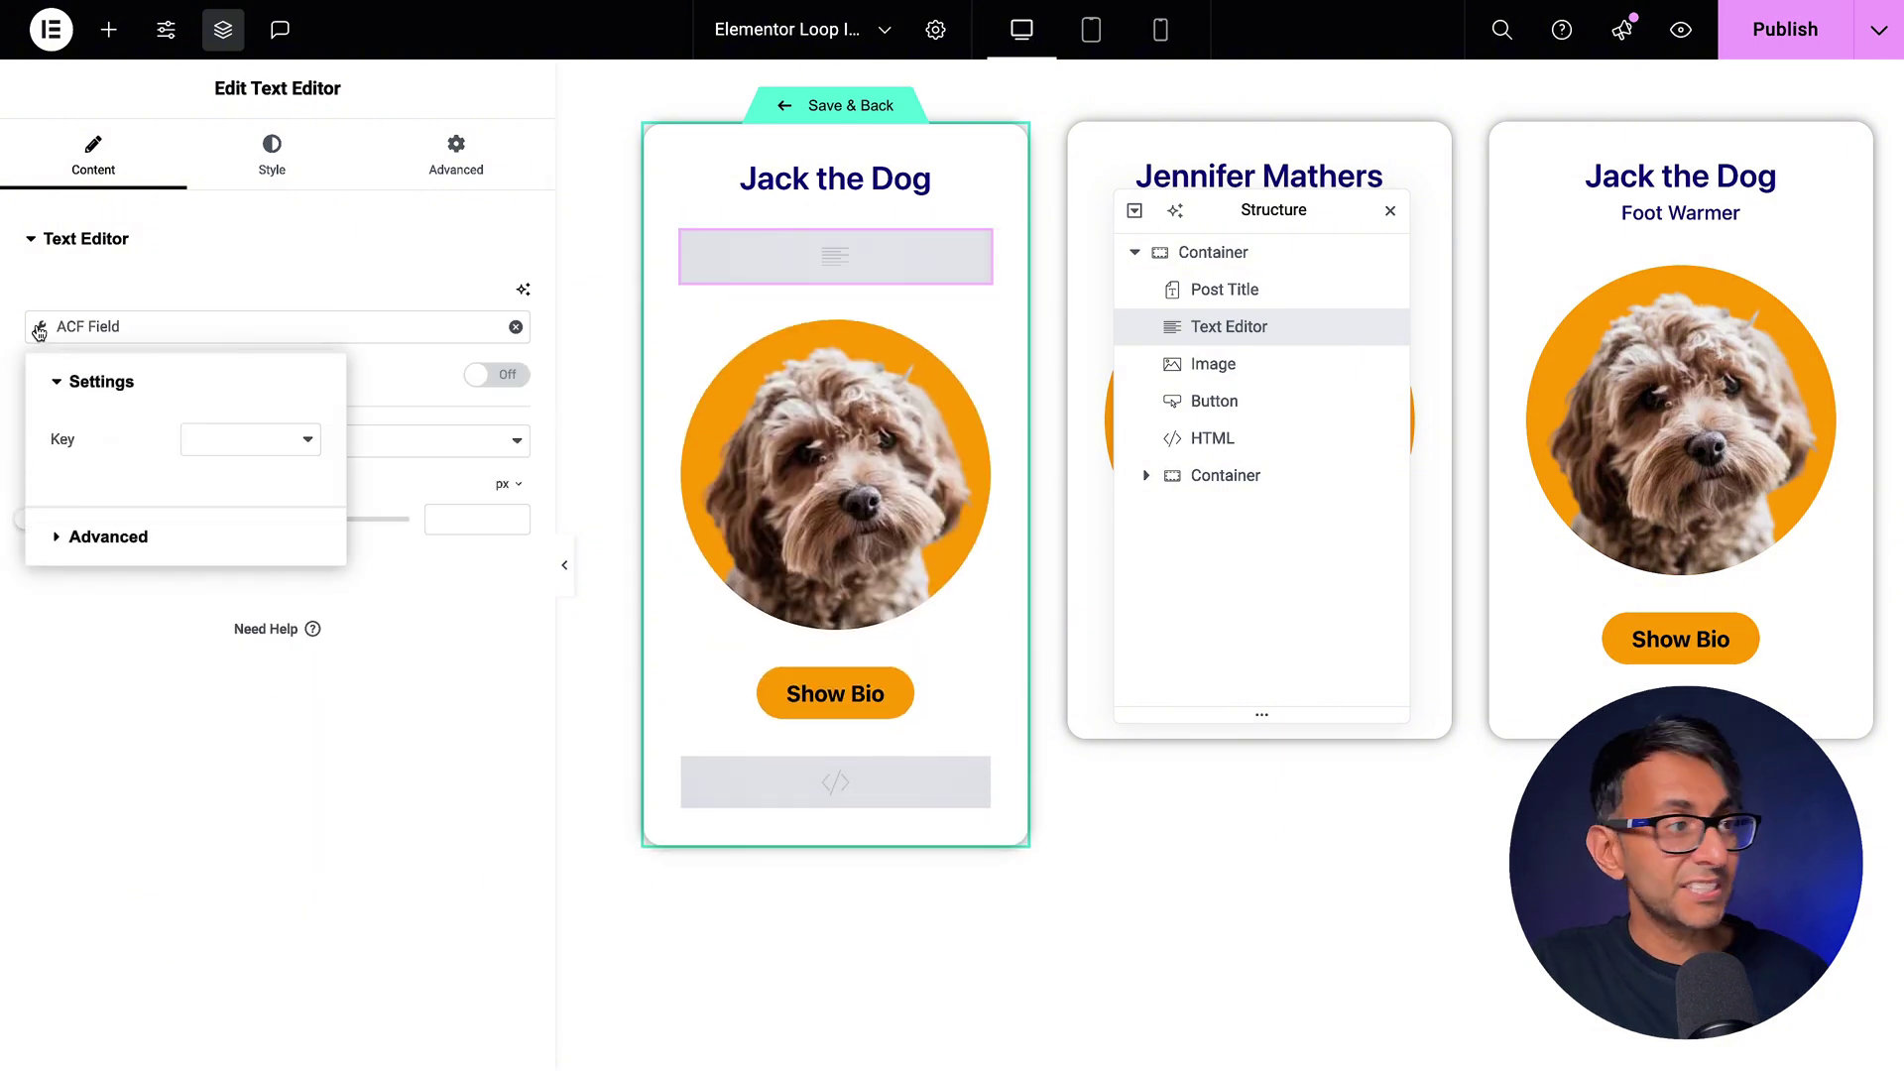
click(218, 452)
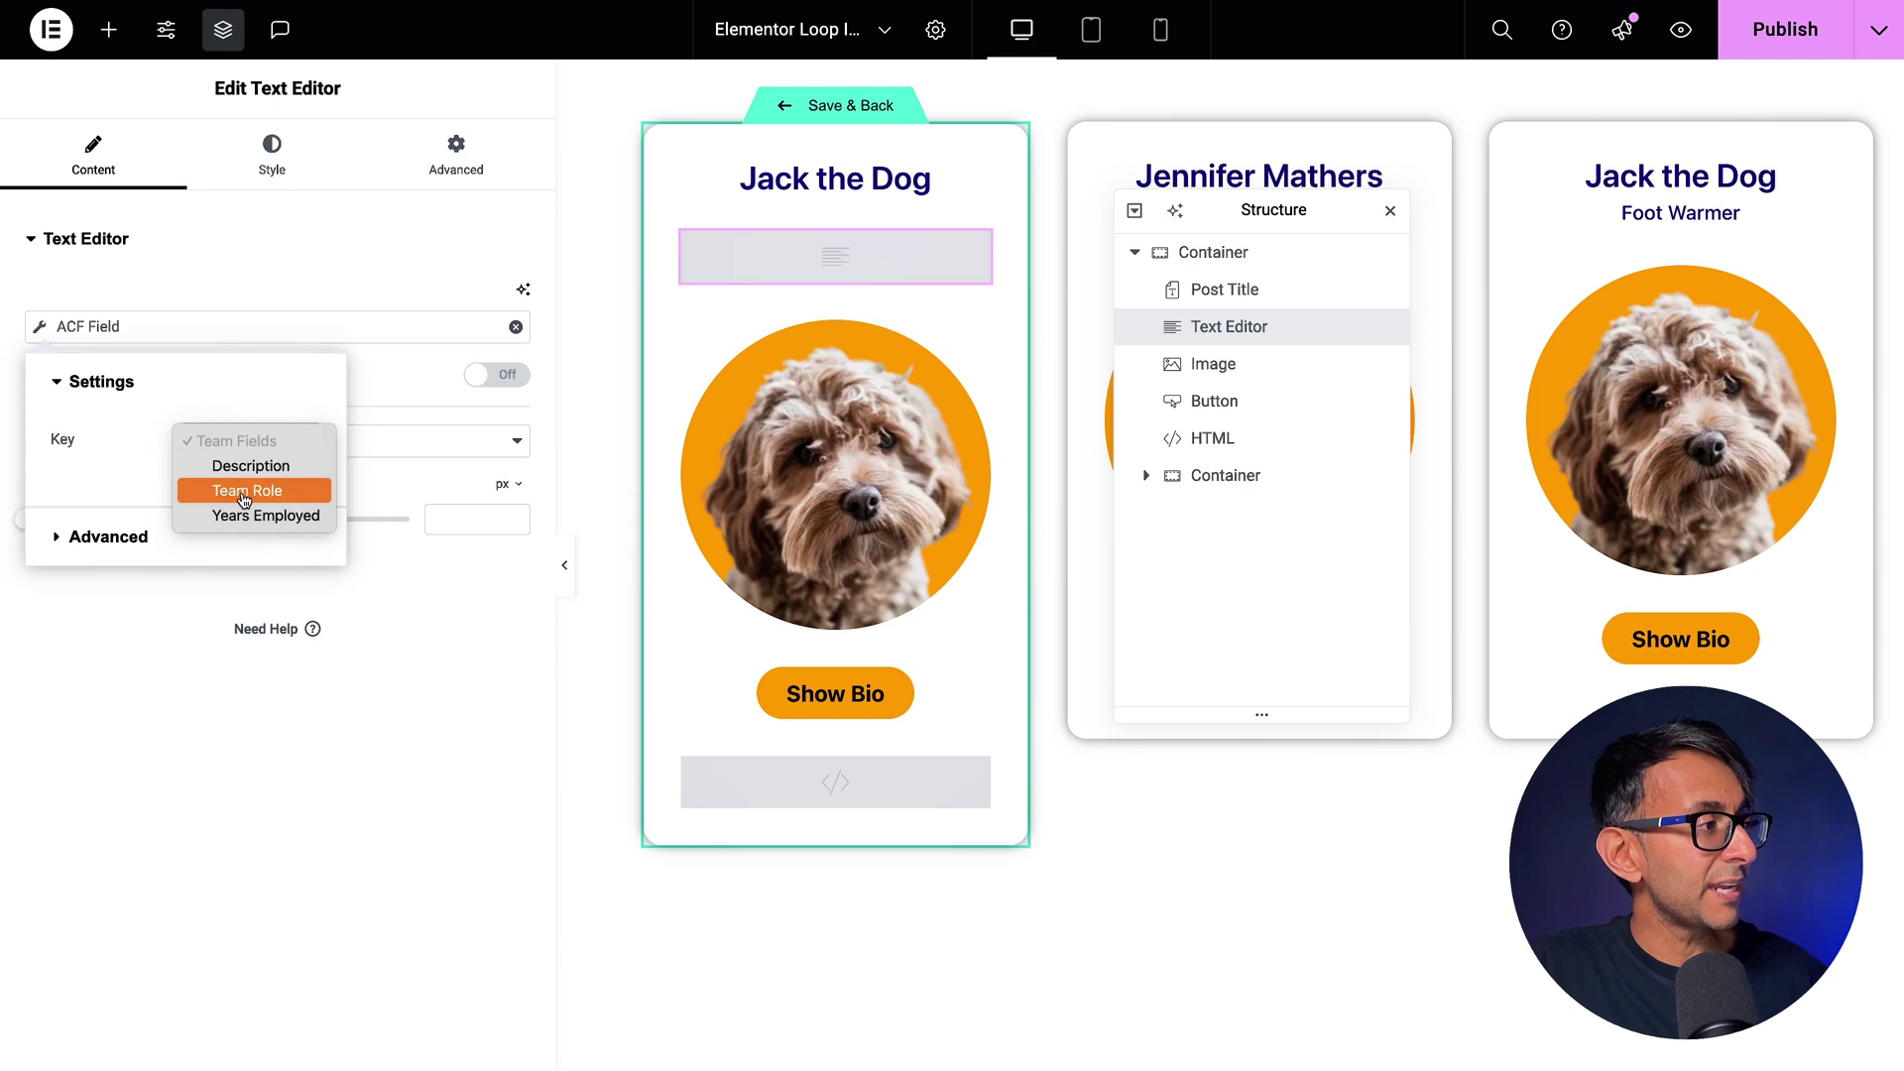
click(244, 493)
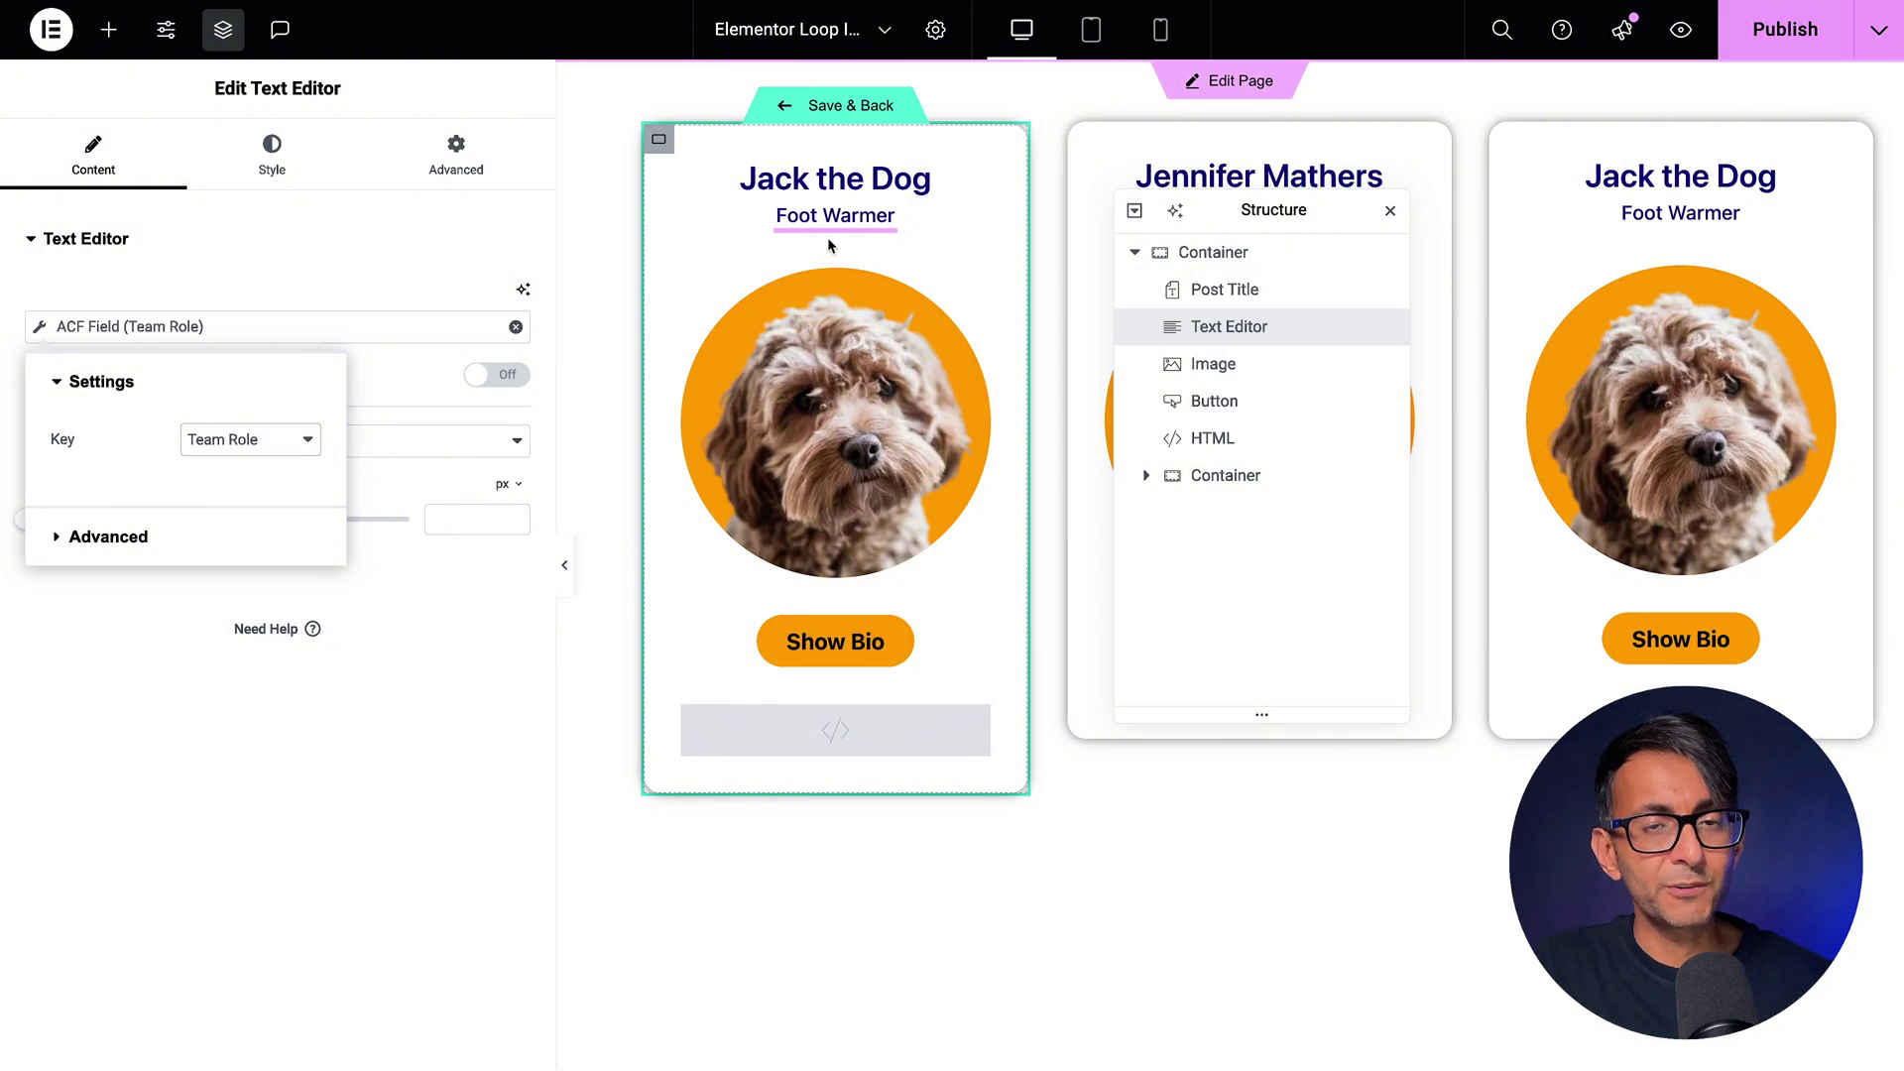
Clear the Image widget's dynamic source, link it to the Featured Image again, and open its style settings for review.
click(1227, 369)
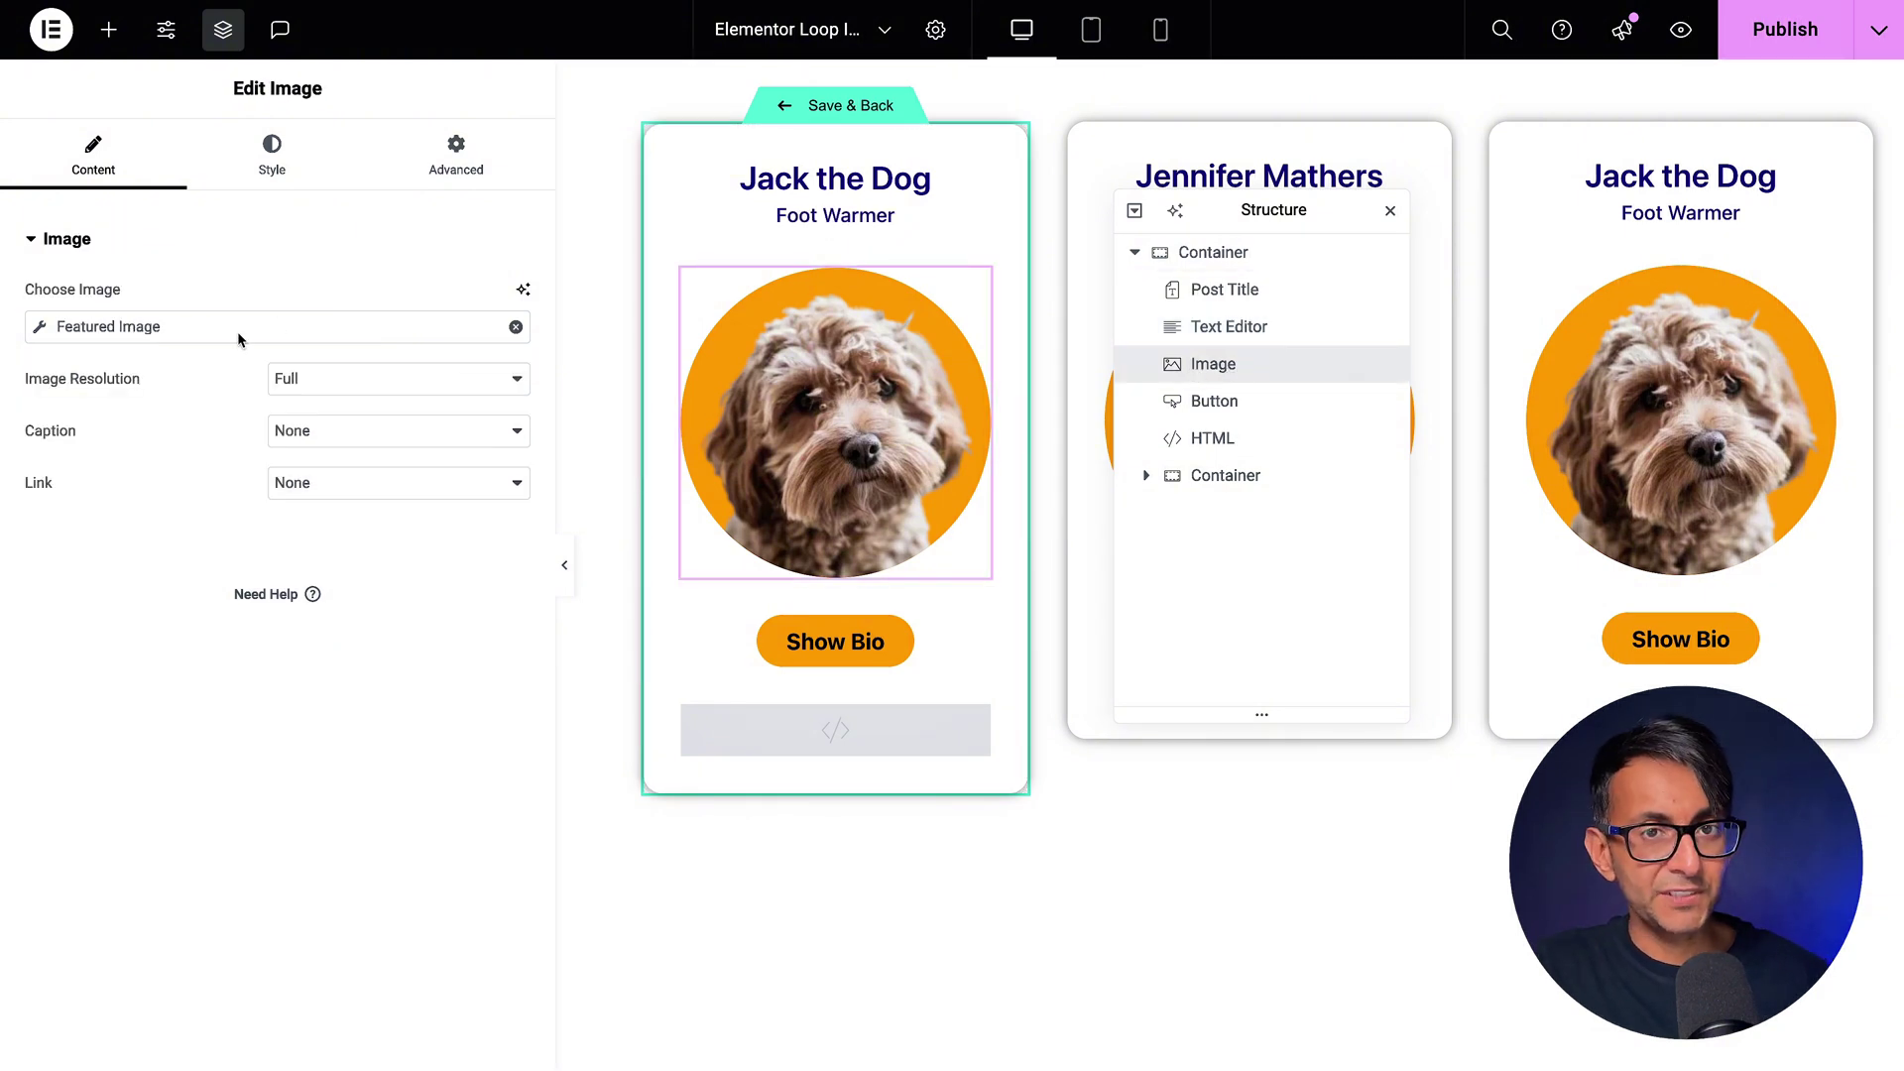
click(109, 29)
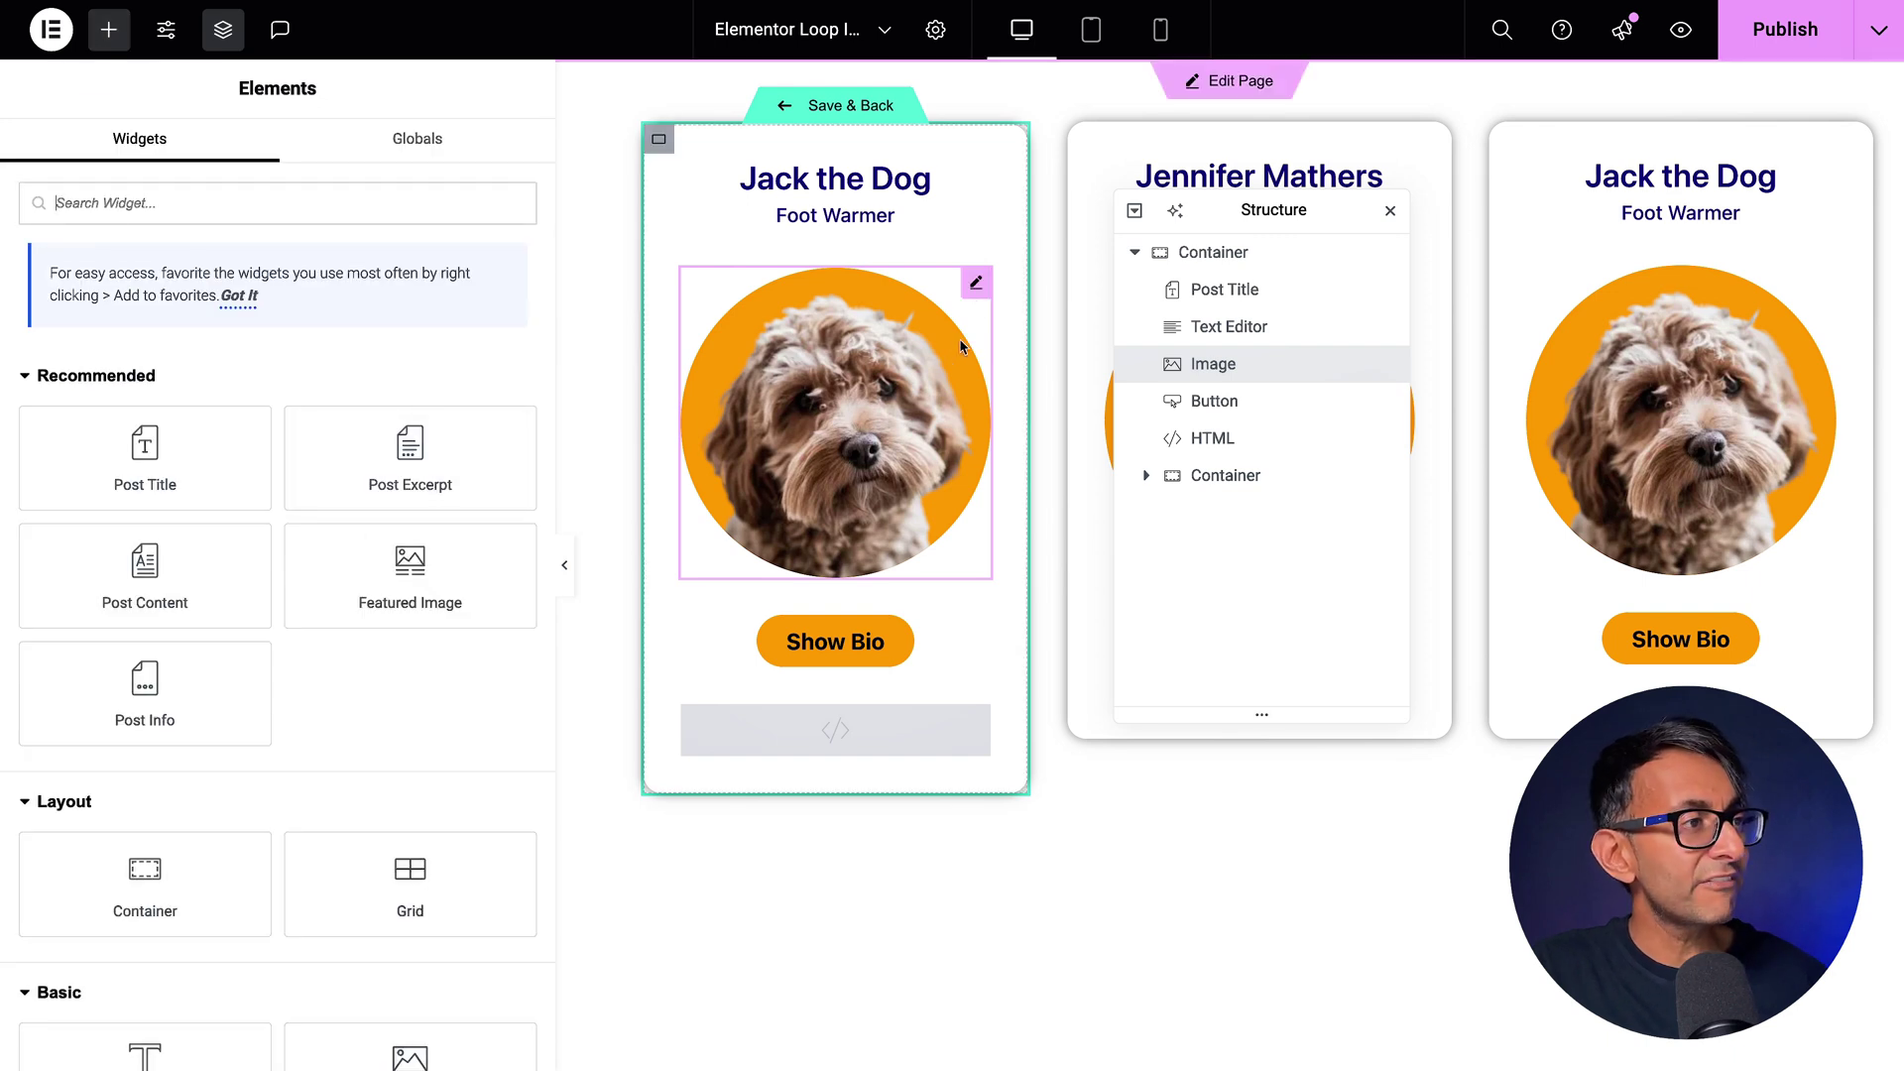
click(975, 288)
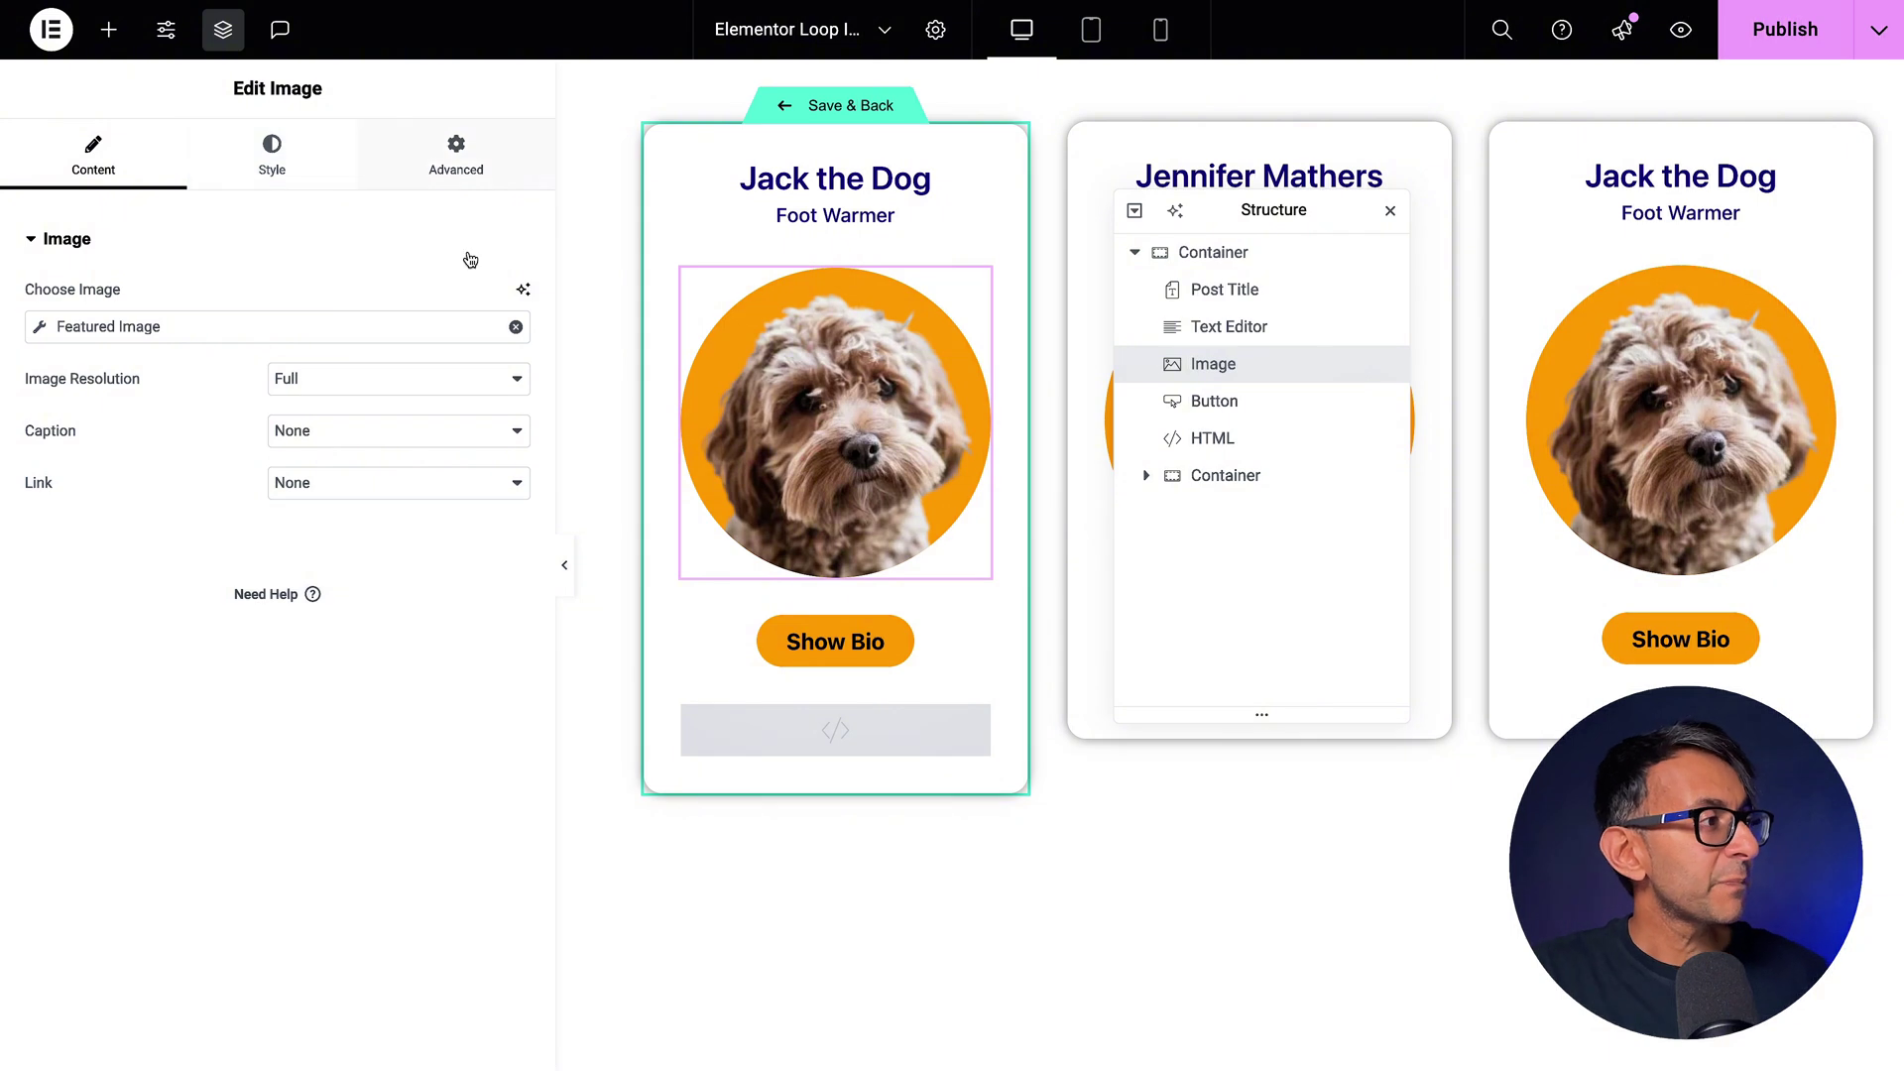
click(516, 326)
click(513, 510)
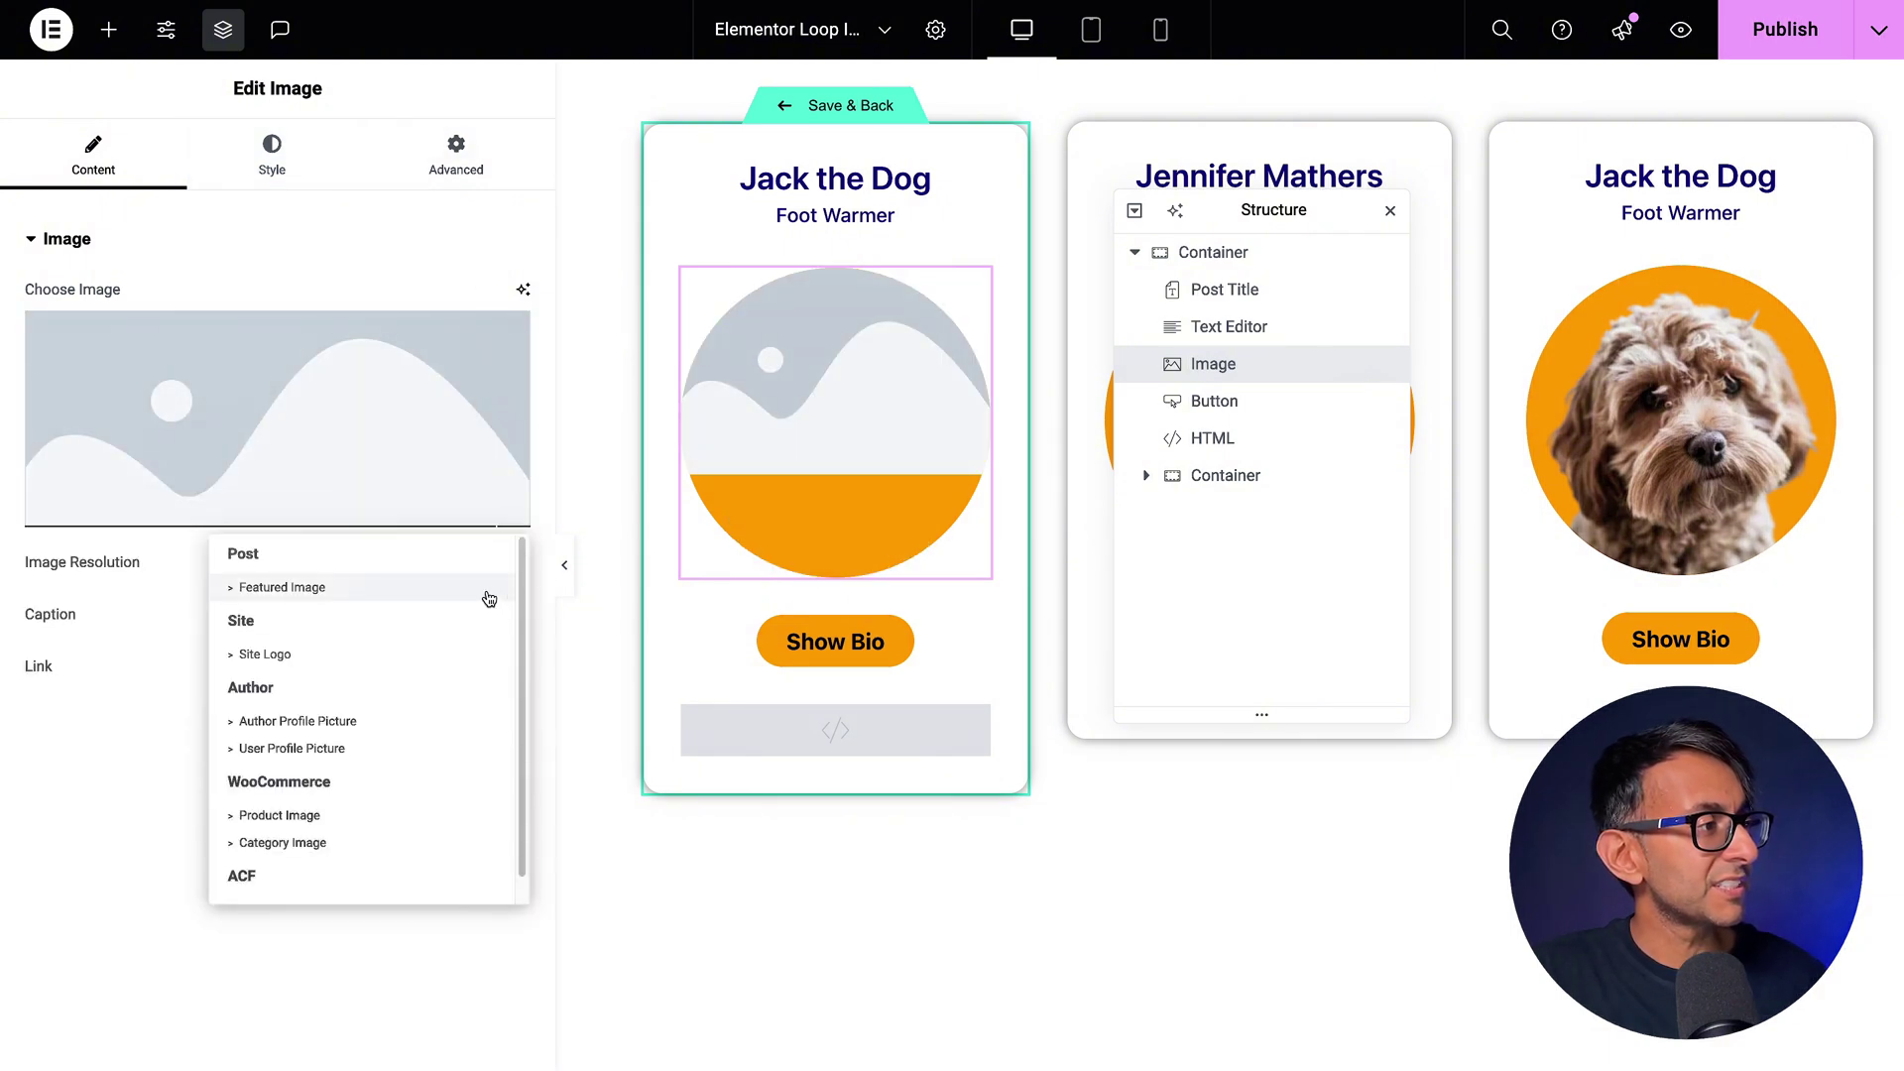
click(344, 587)
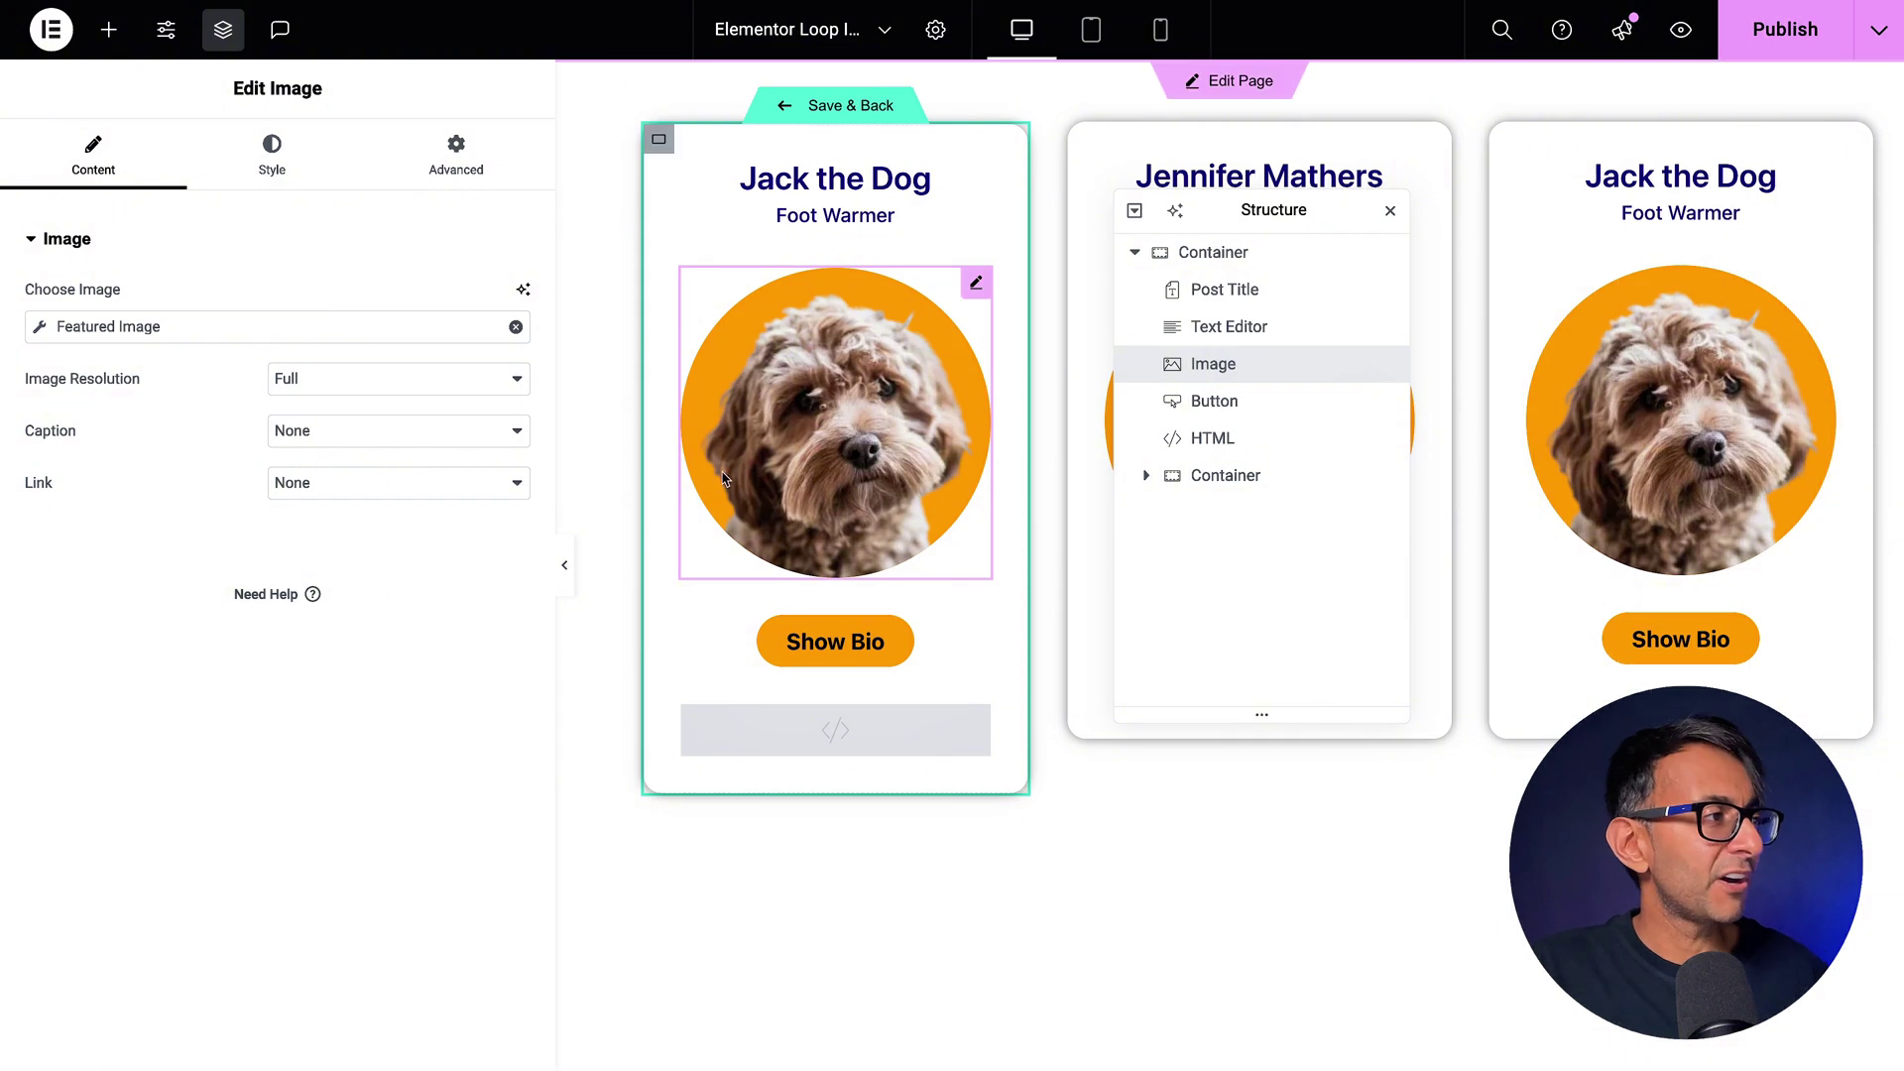
click(271, 163)
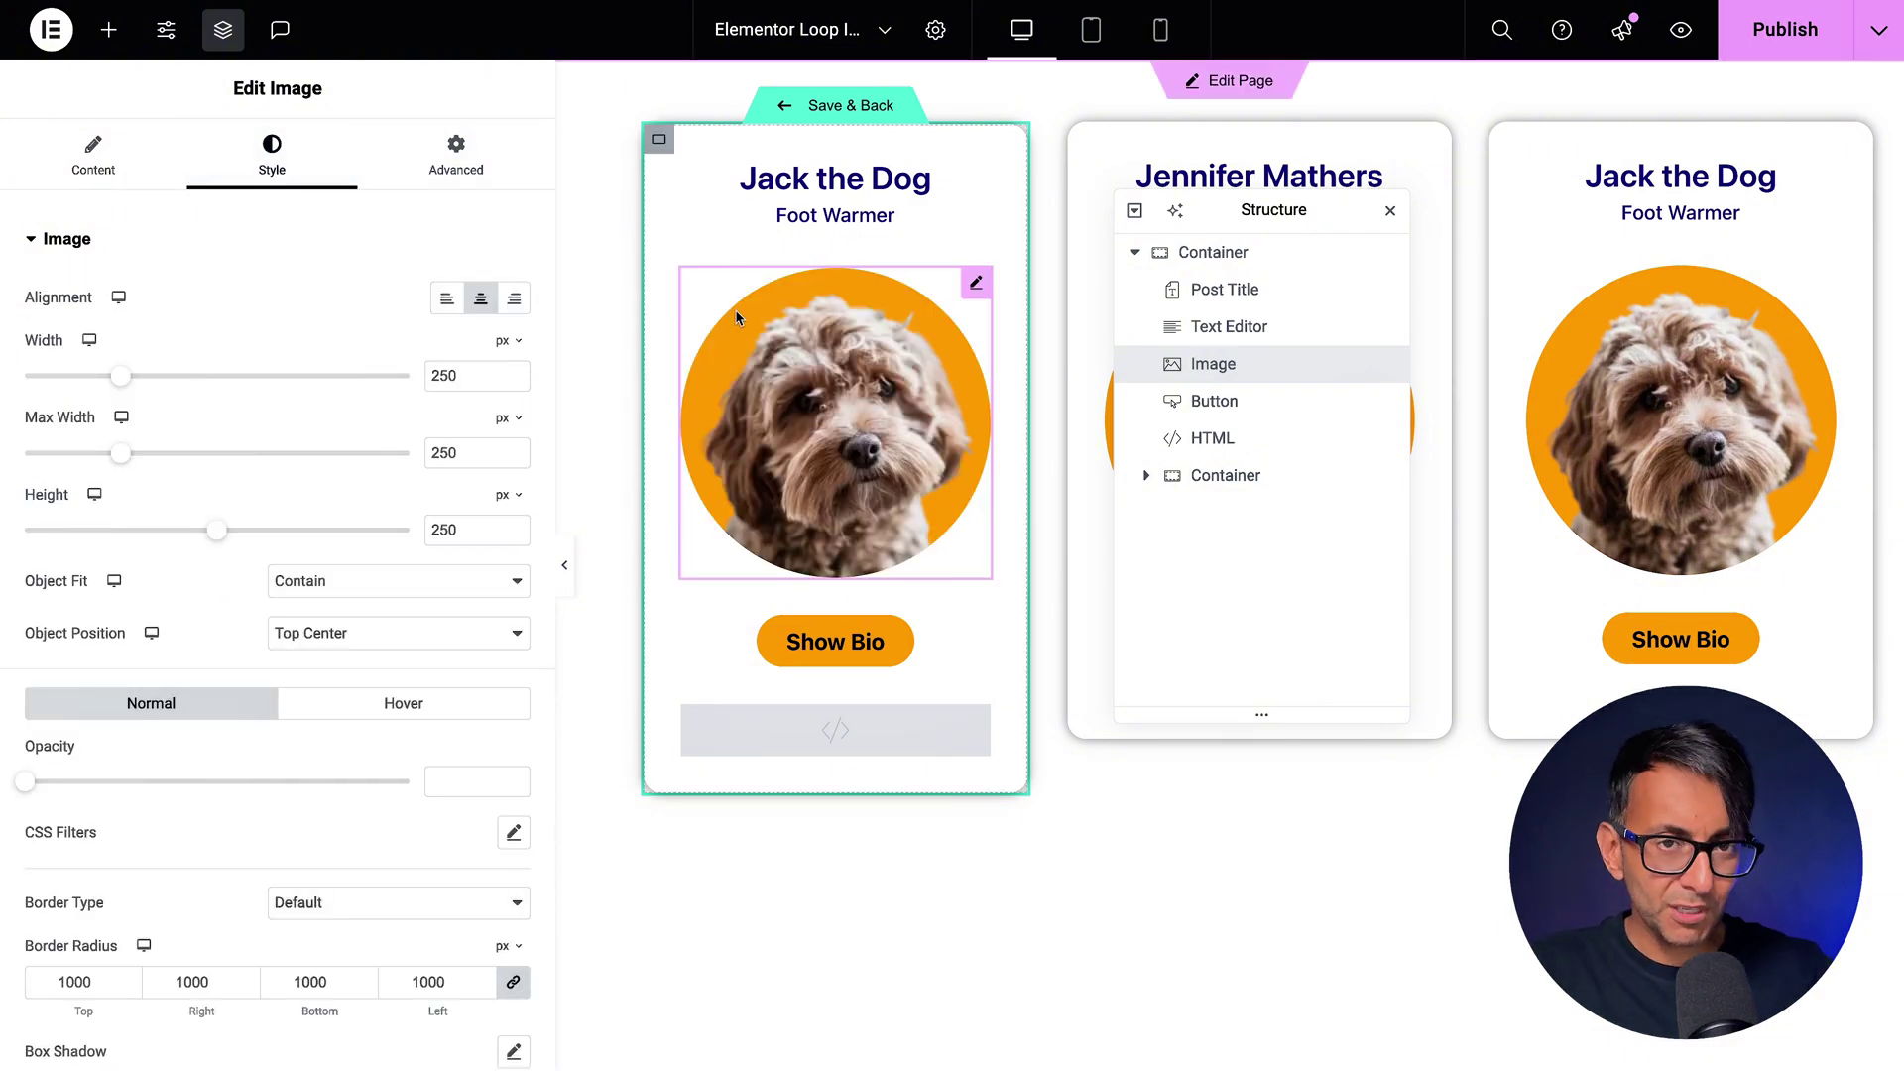
Review the Show Bio button's advanced settings and add "button" as the Before text of its Post ID button ID.
click(1268, 414)
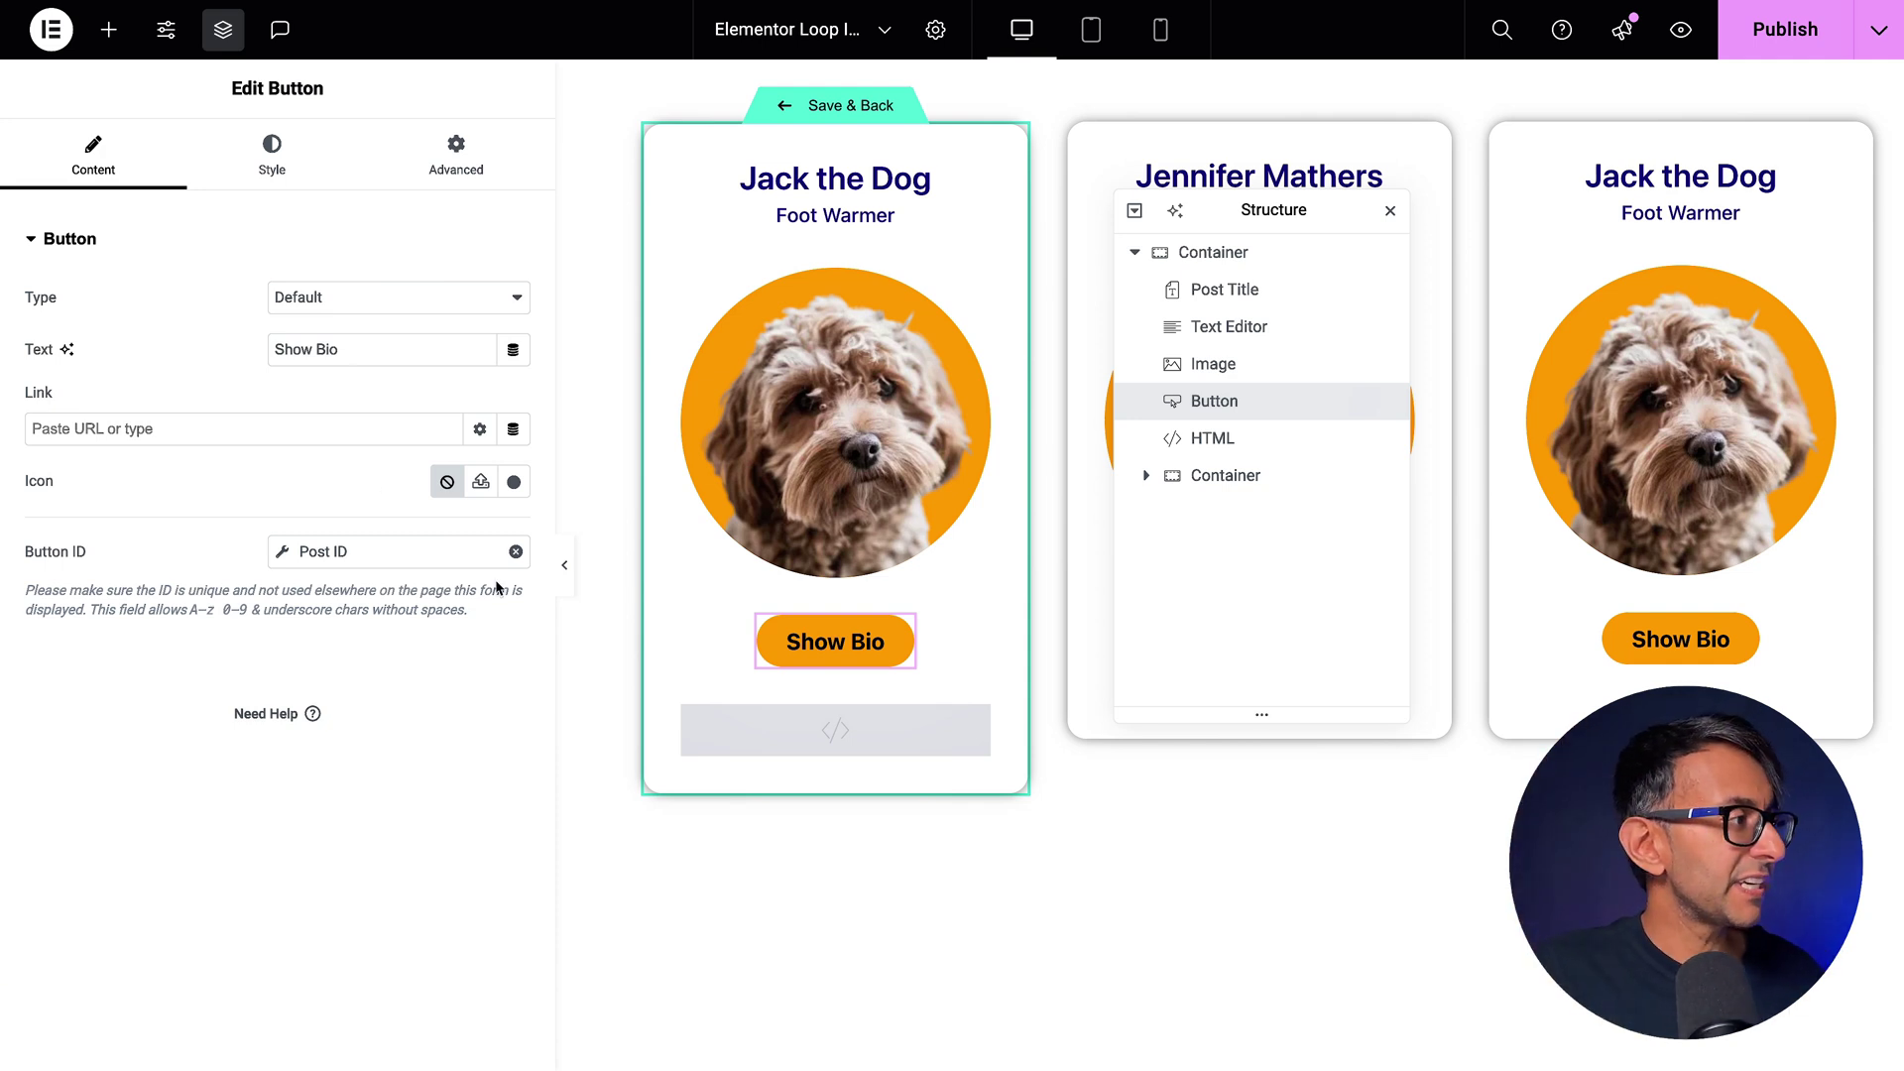
click(445, 169)
scroll(394, 944, down, 1)
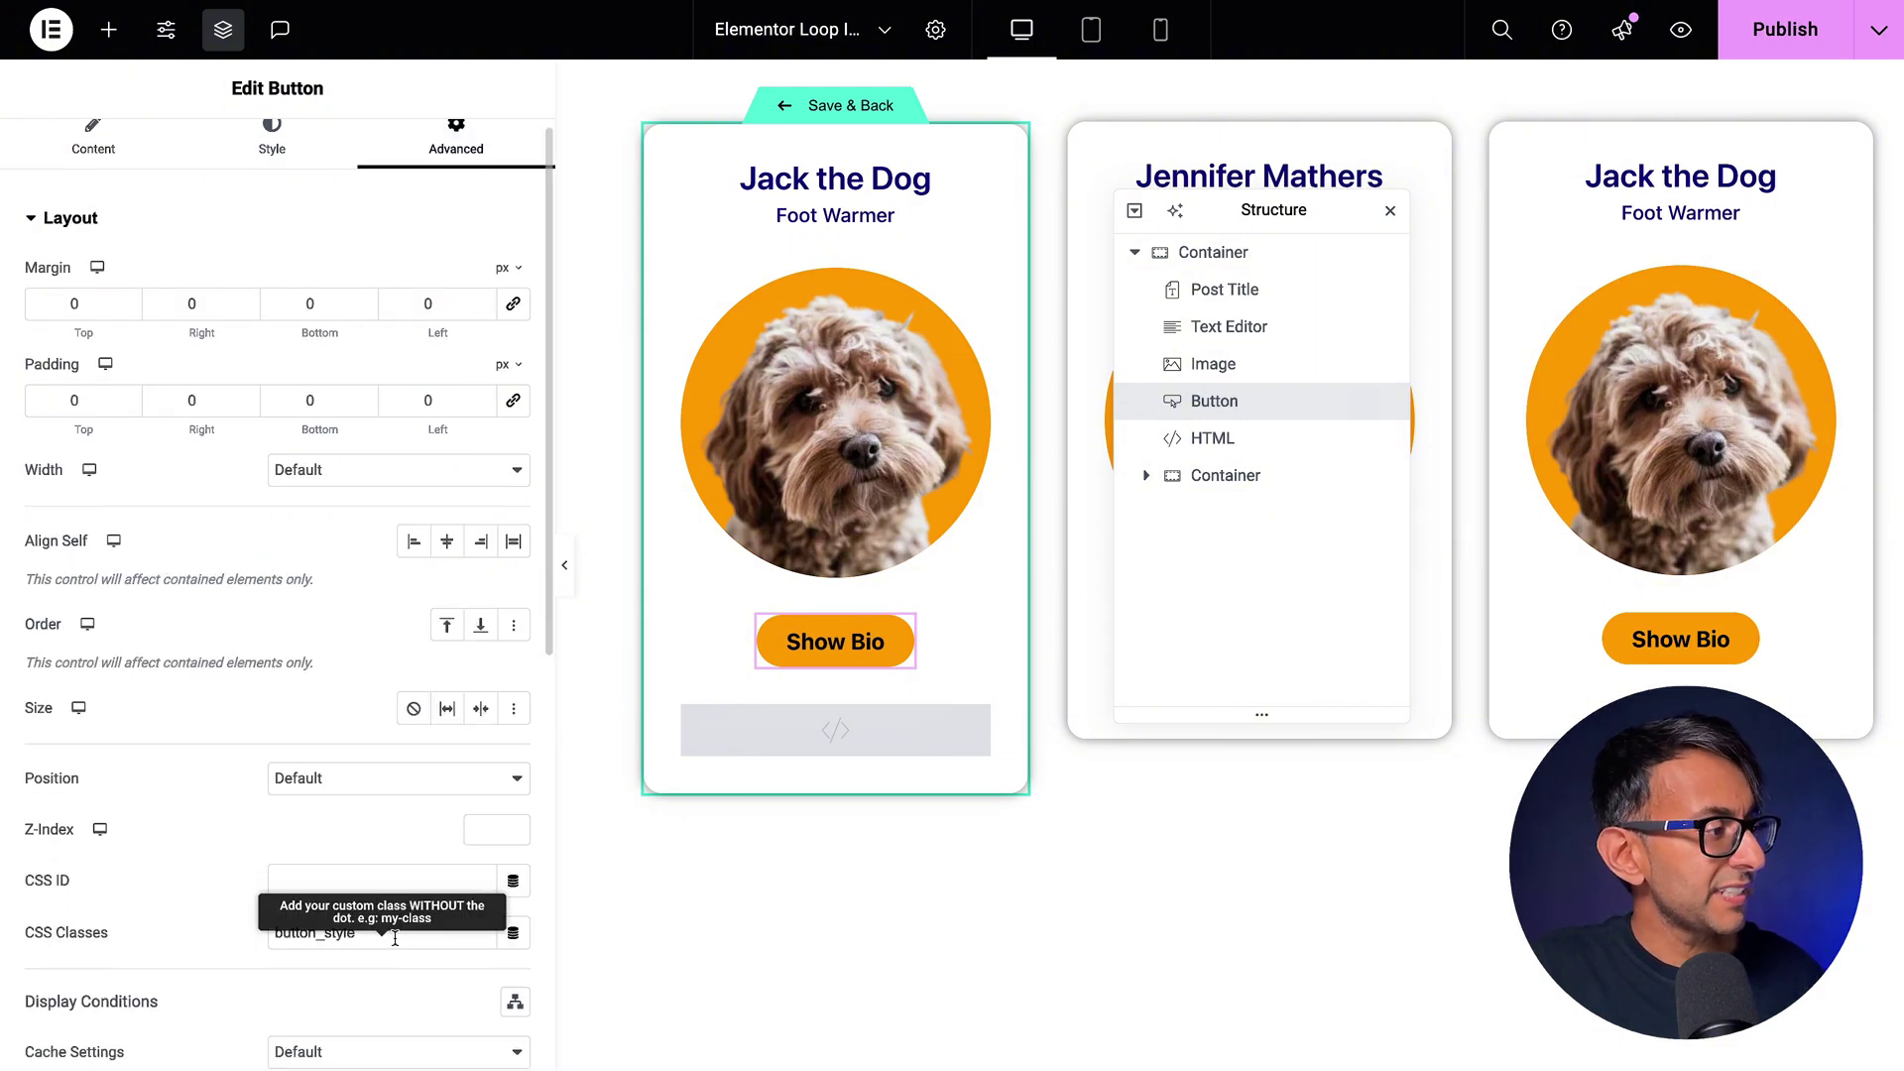
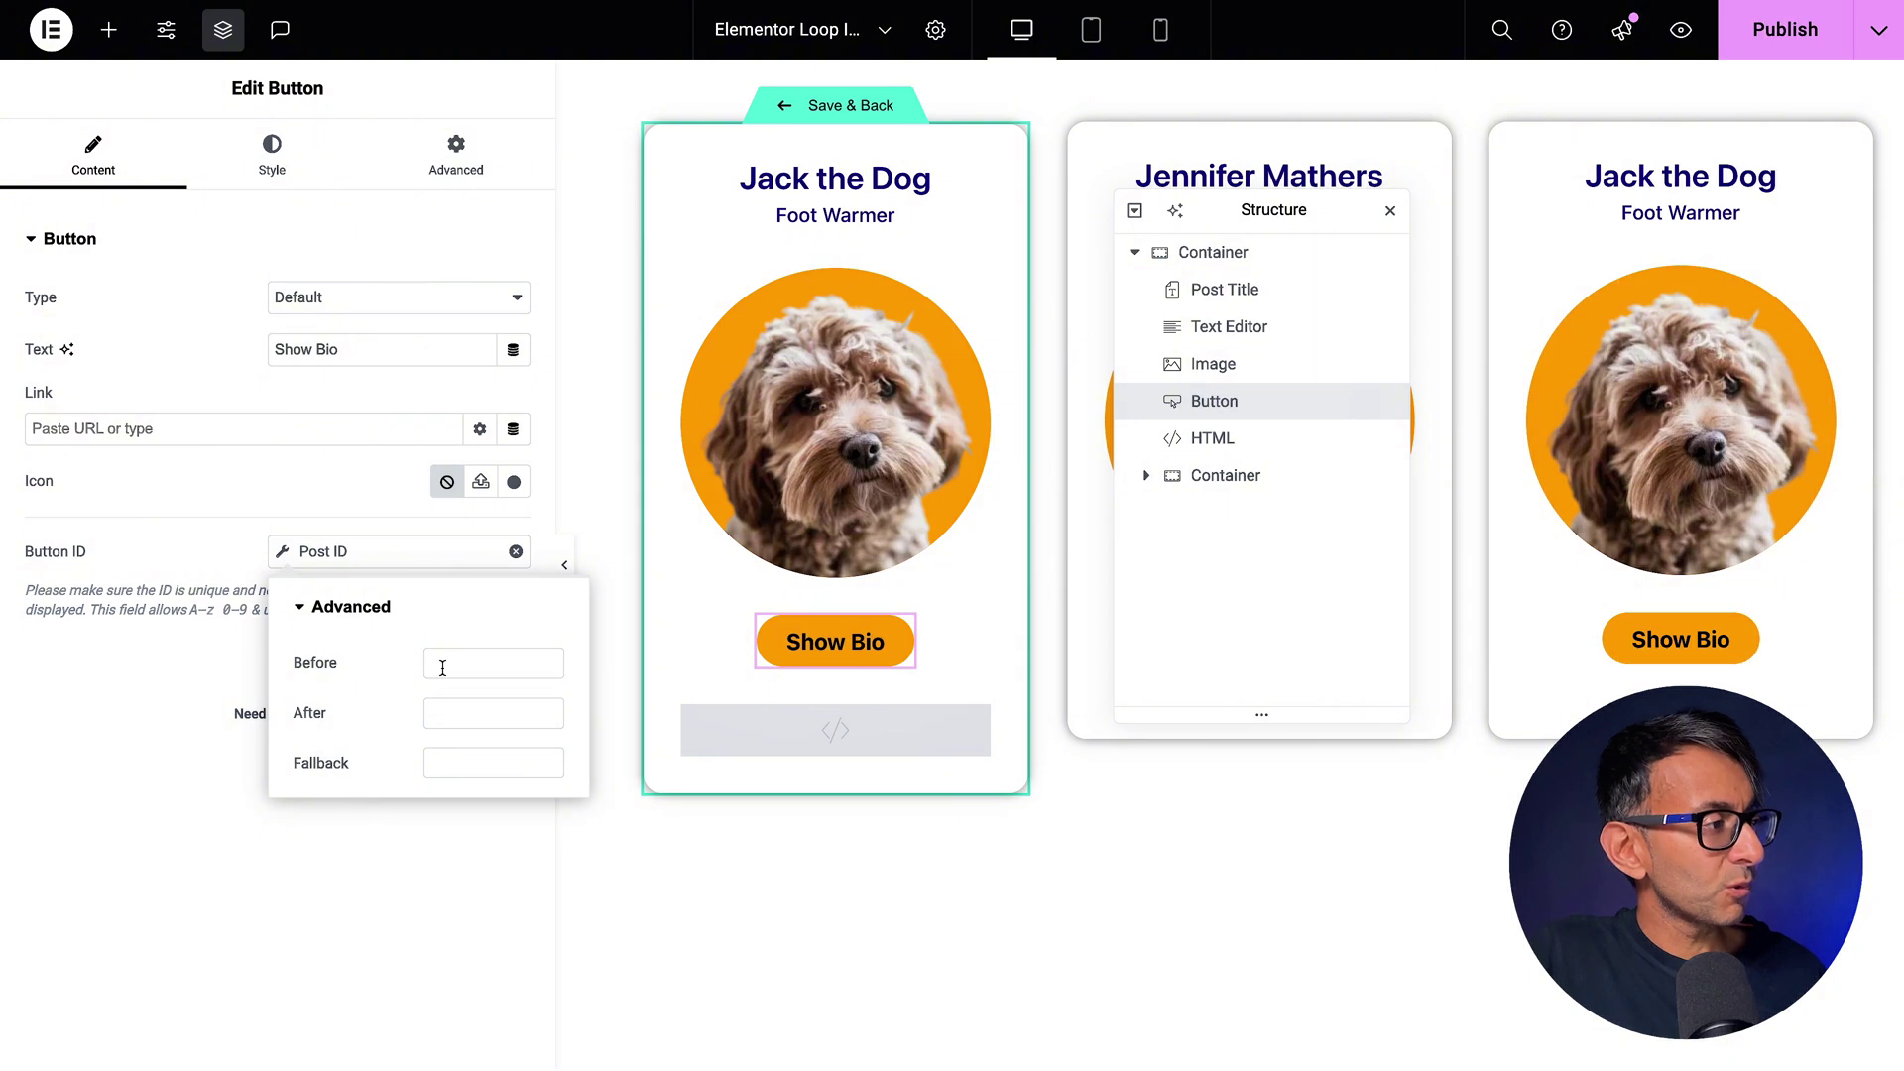
click(443, 668)
text(button)
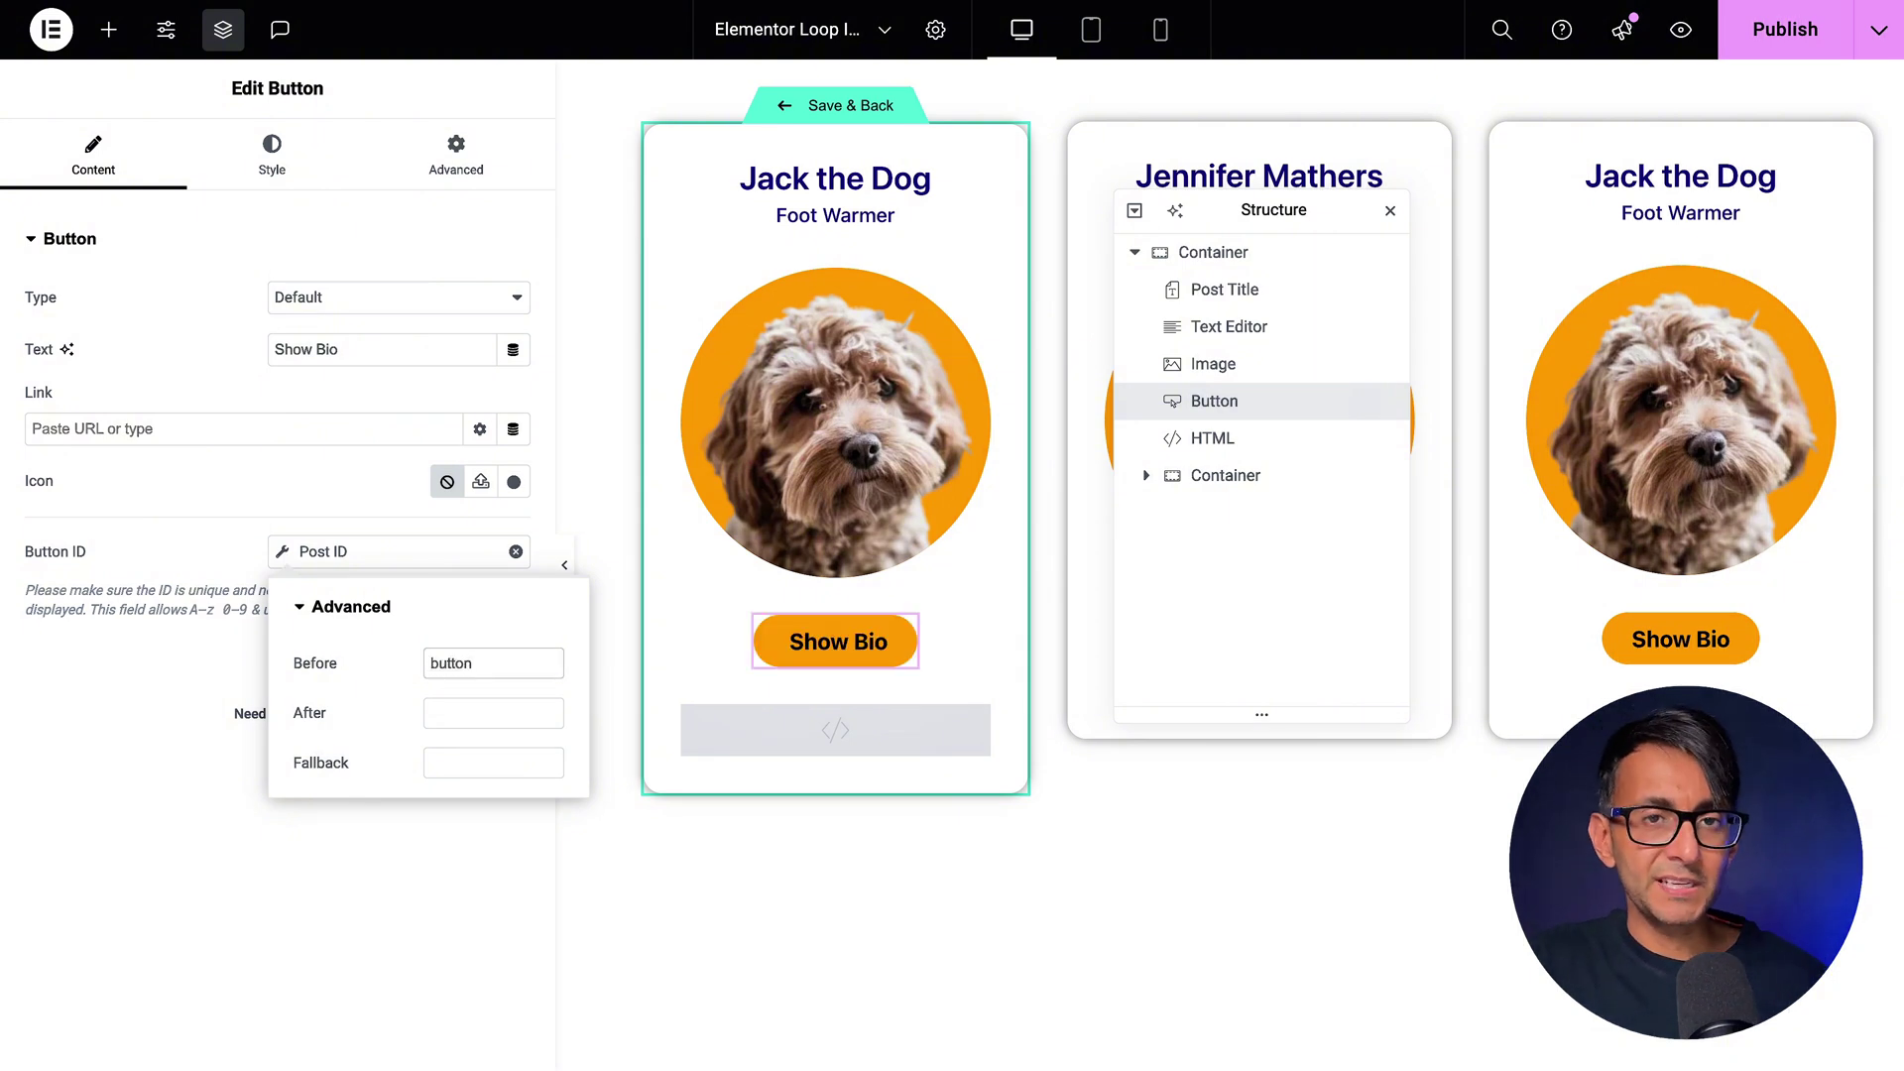
Open the HTML widget's code in a wider settings area and examine the .container and .button_style CSS rules.
click(1212, 437)
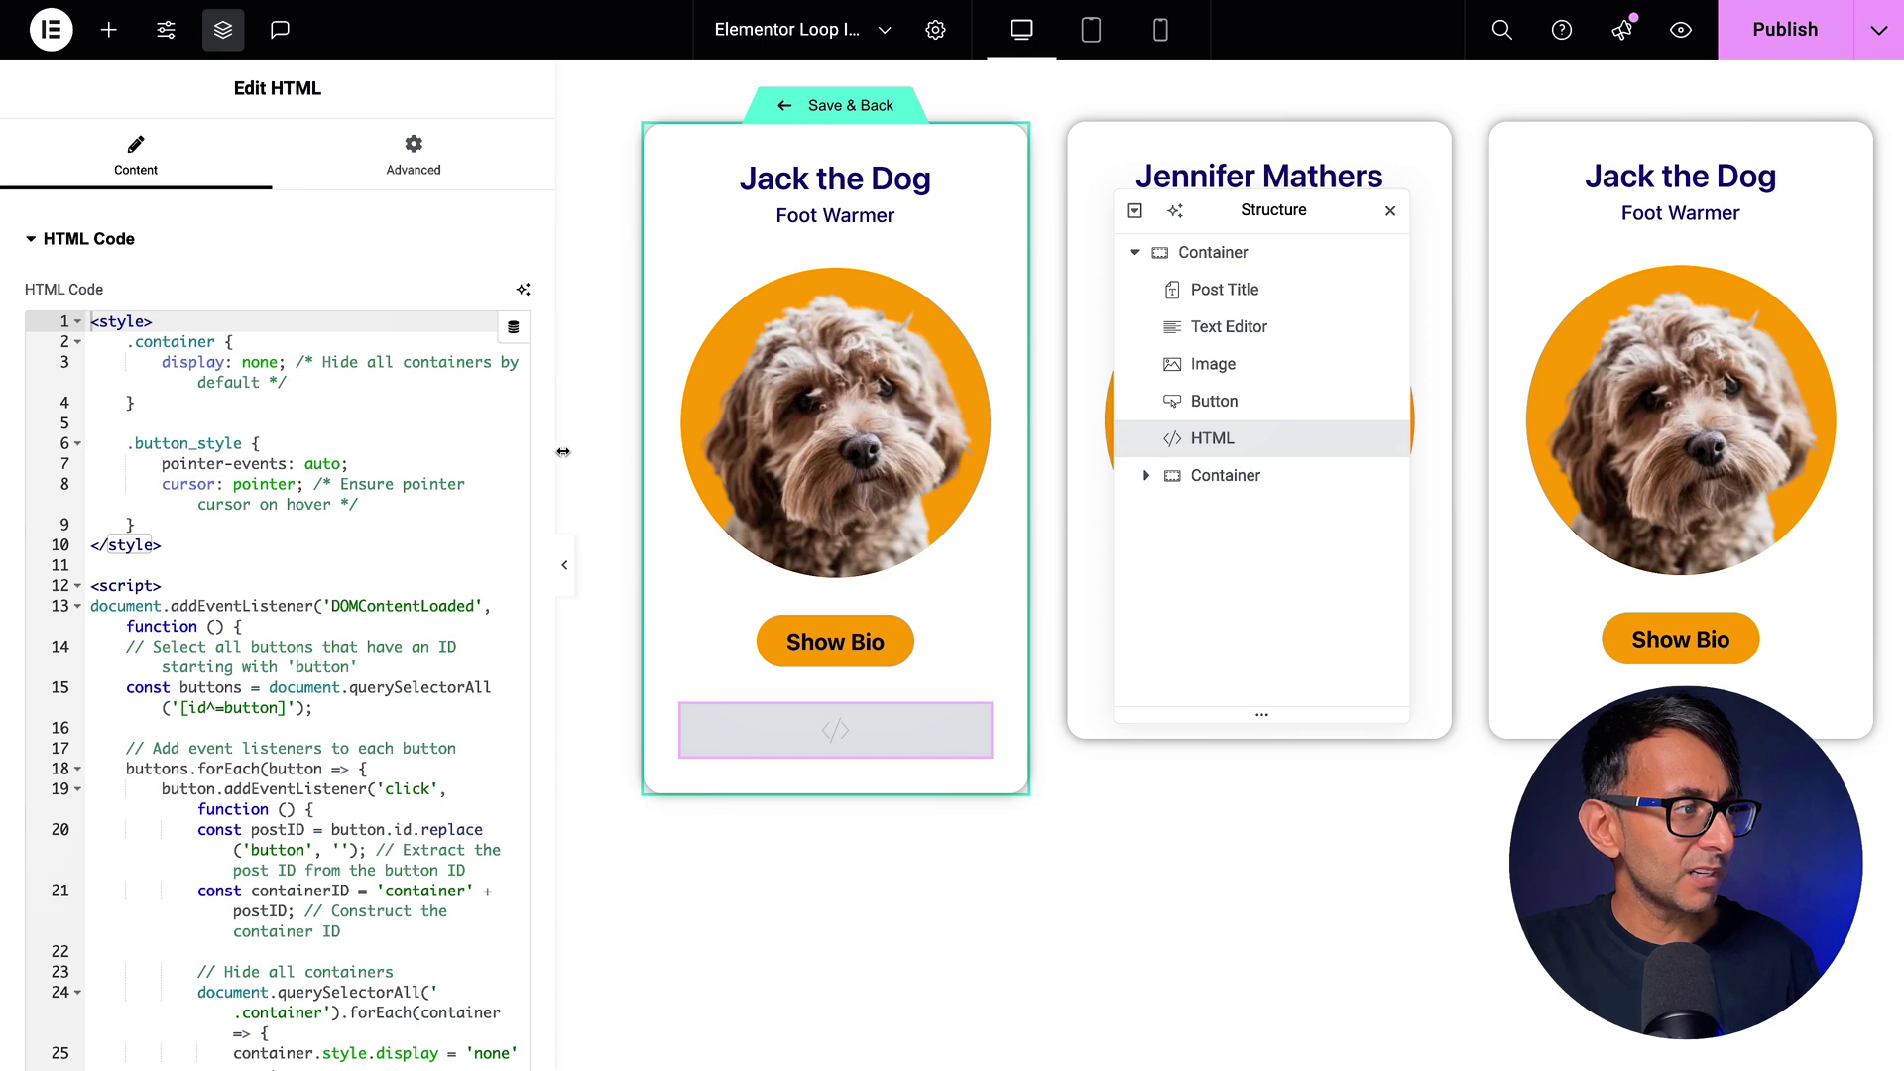
drag(555, 454, 644, 454)
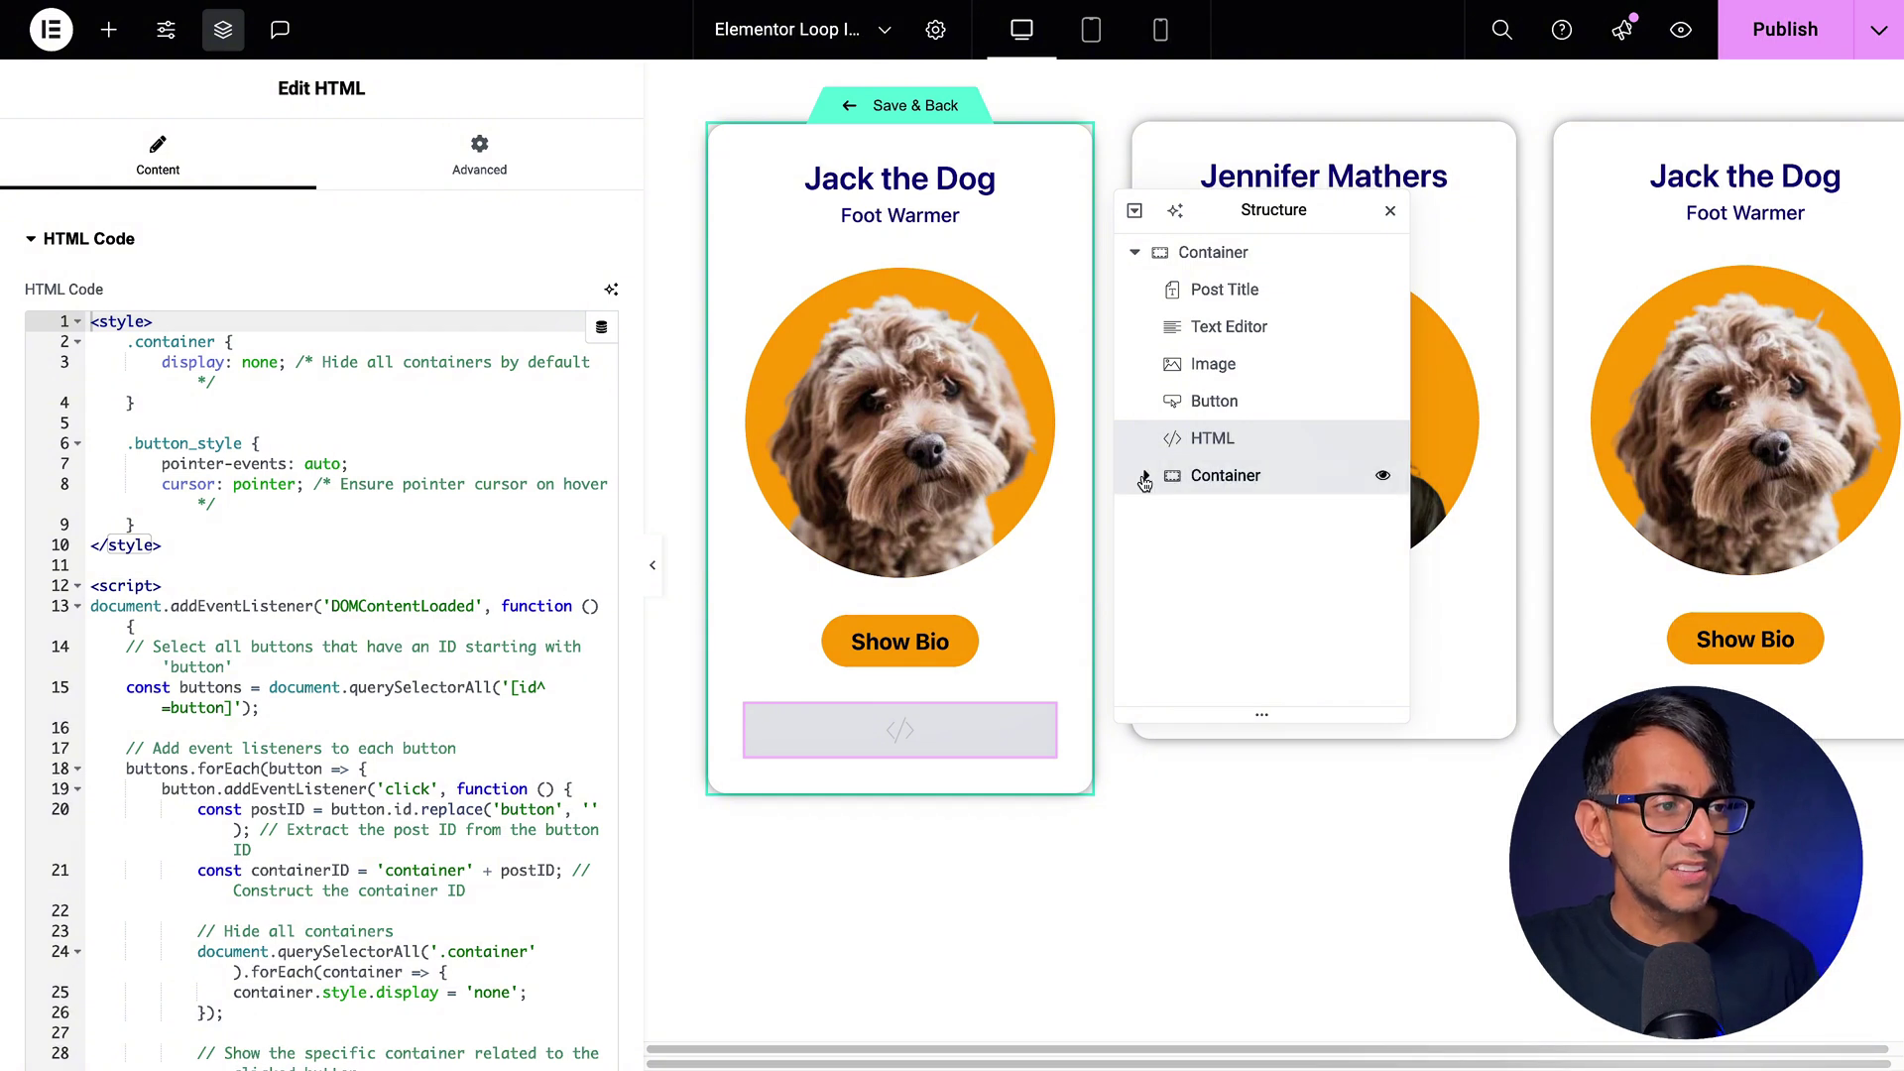
click(1212, 480)
click(1158, 513)
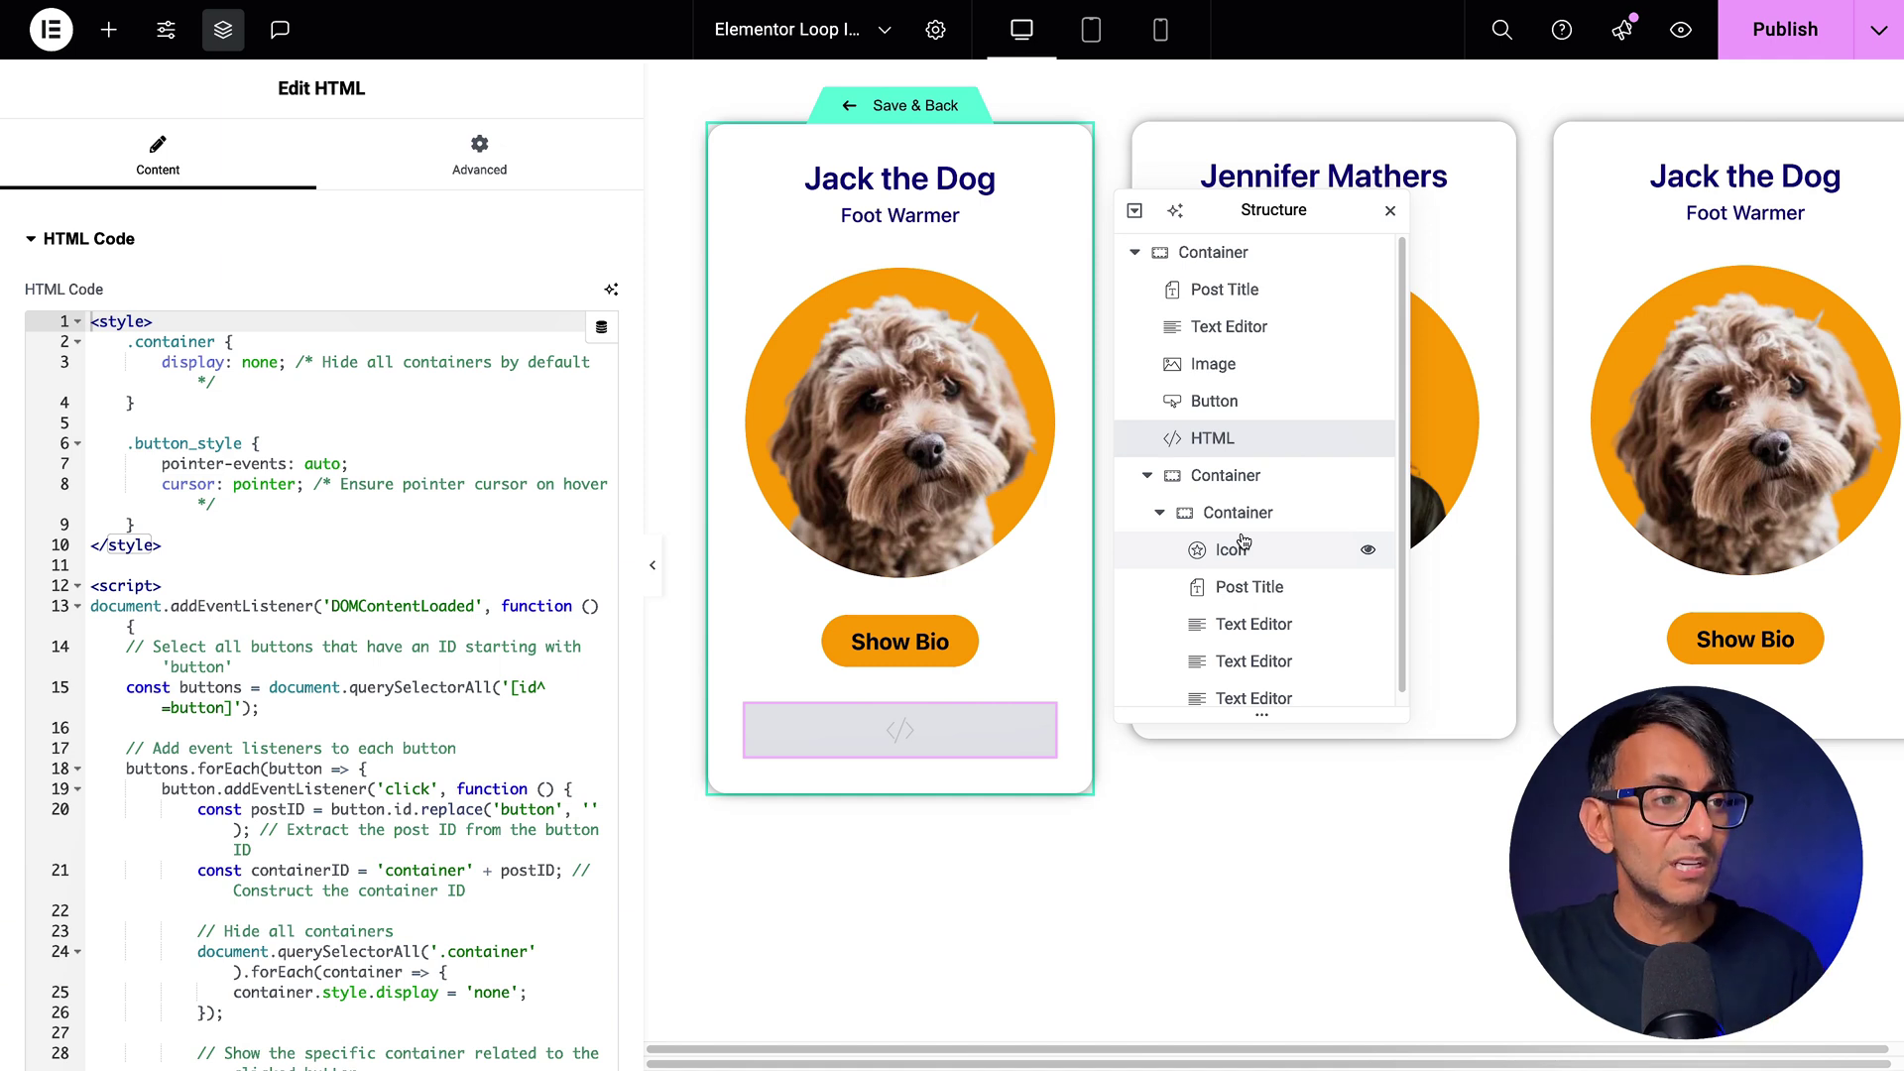
click(1145, 478)
click(154, 503)
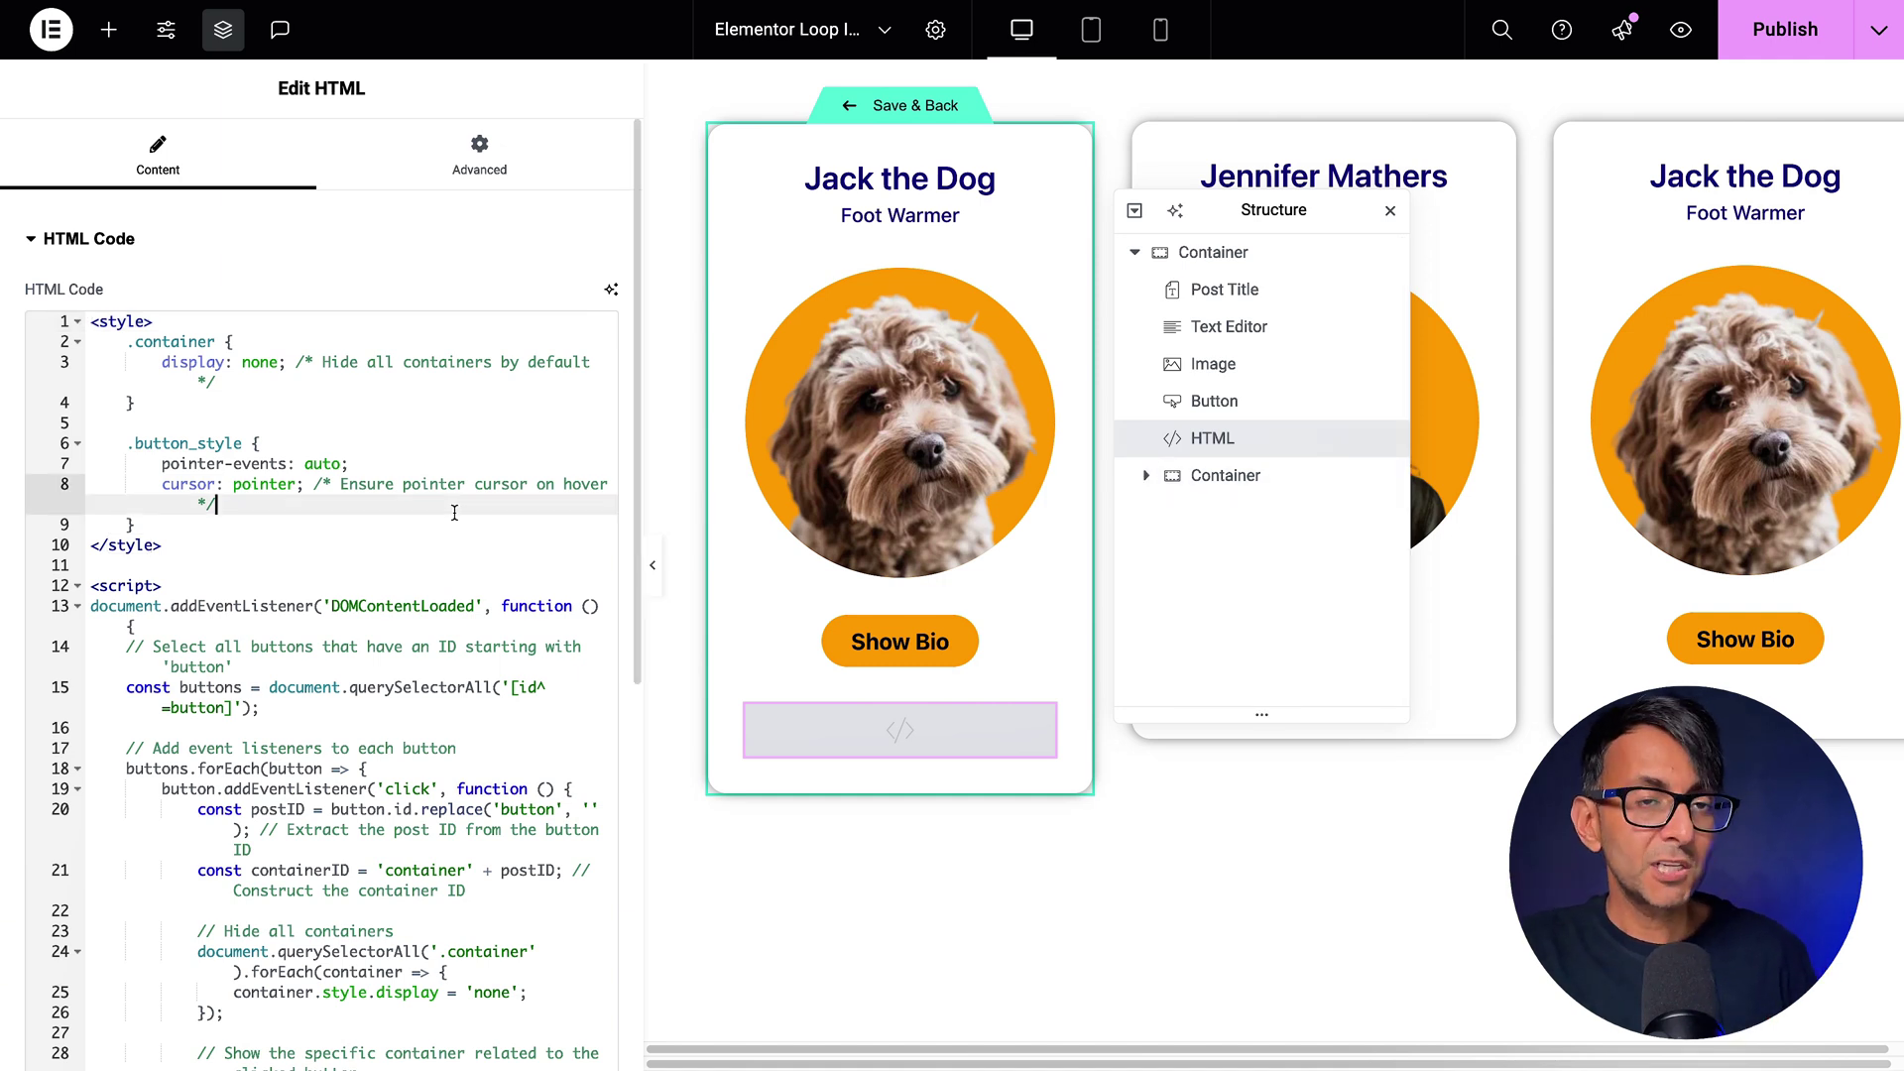
drag(127, 444, 264, 443)
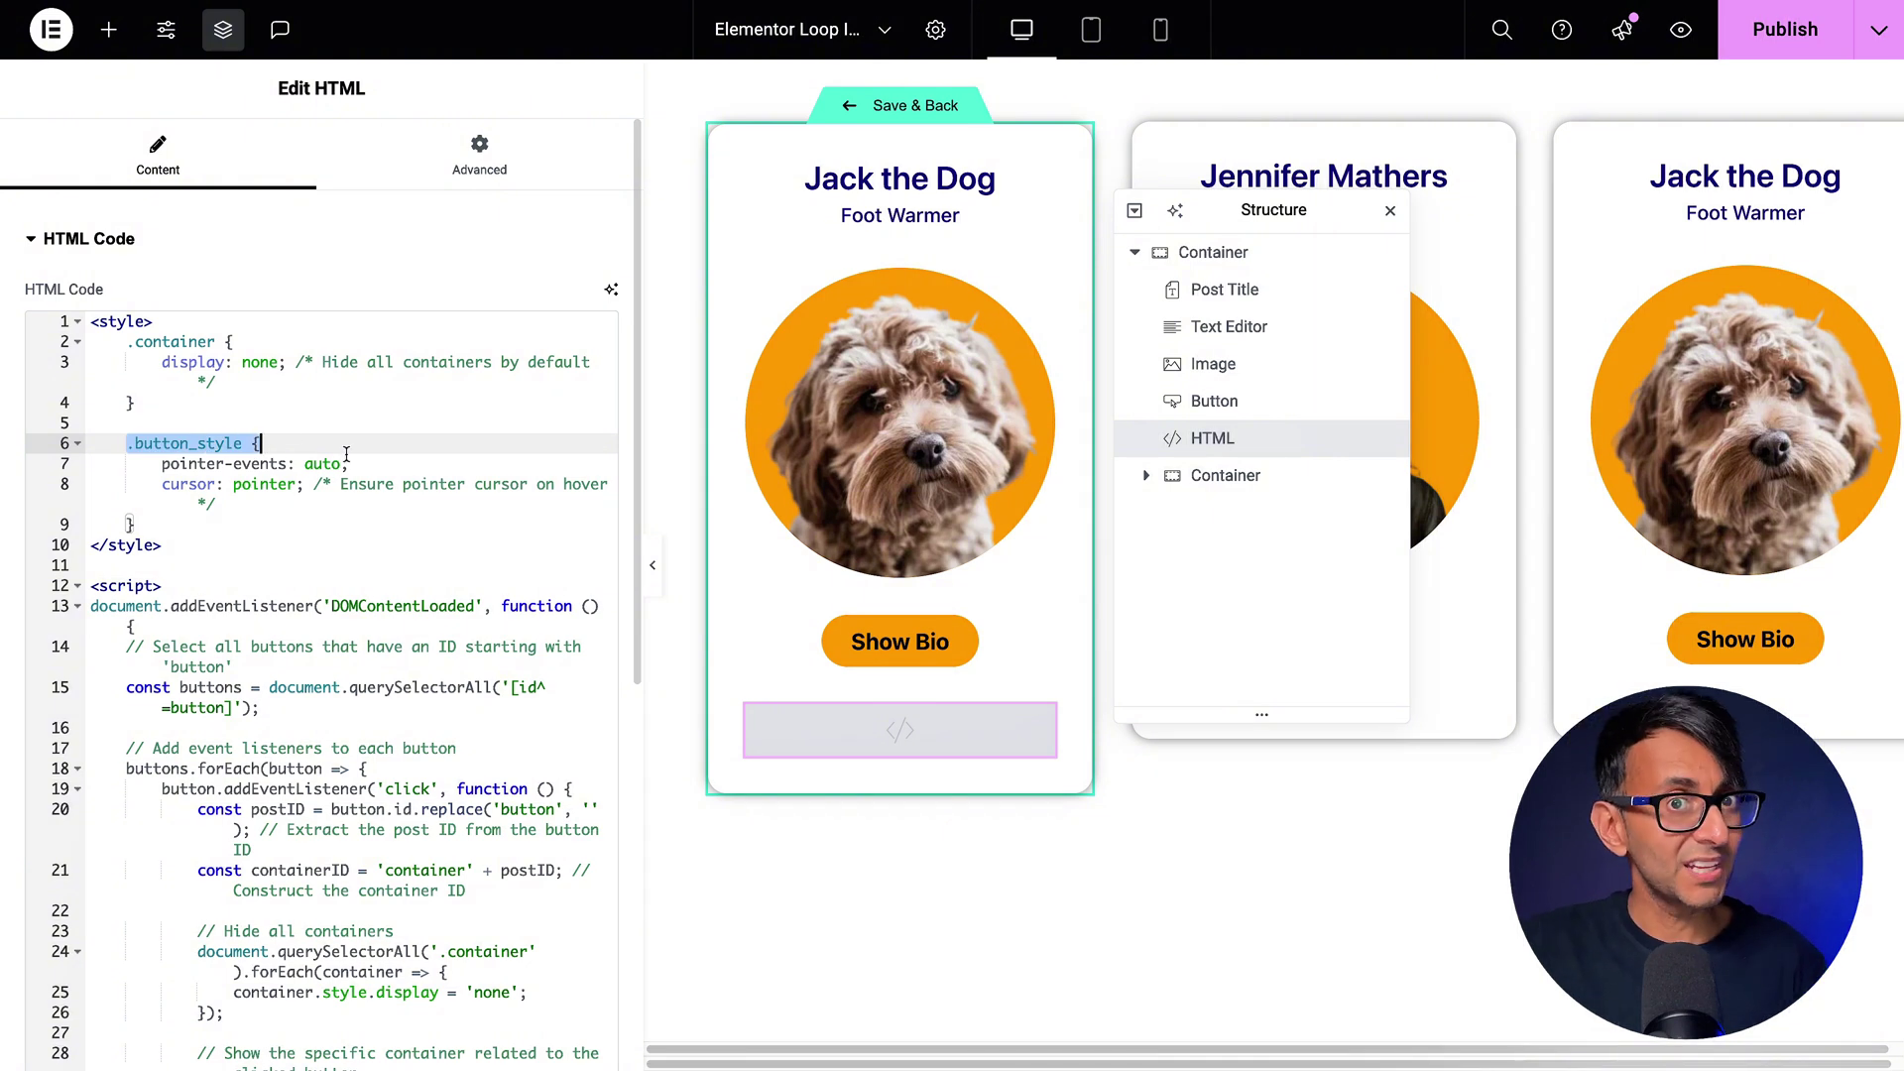
click(318, 515)
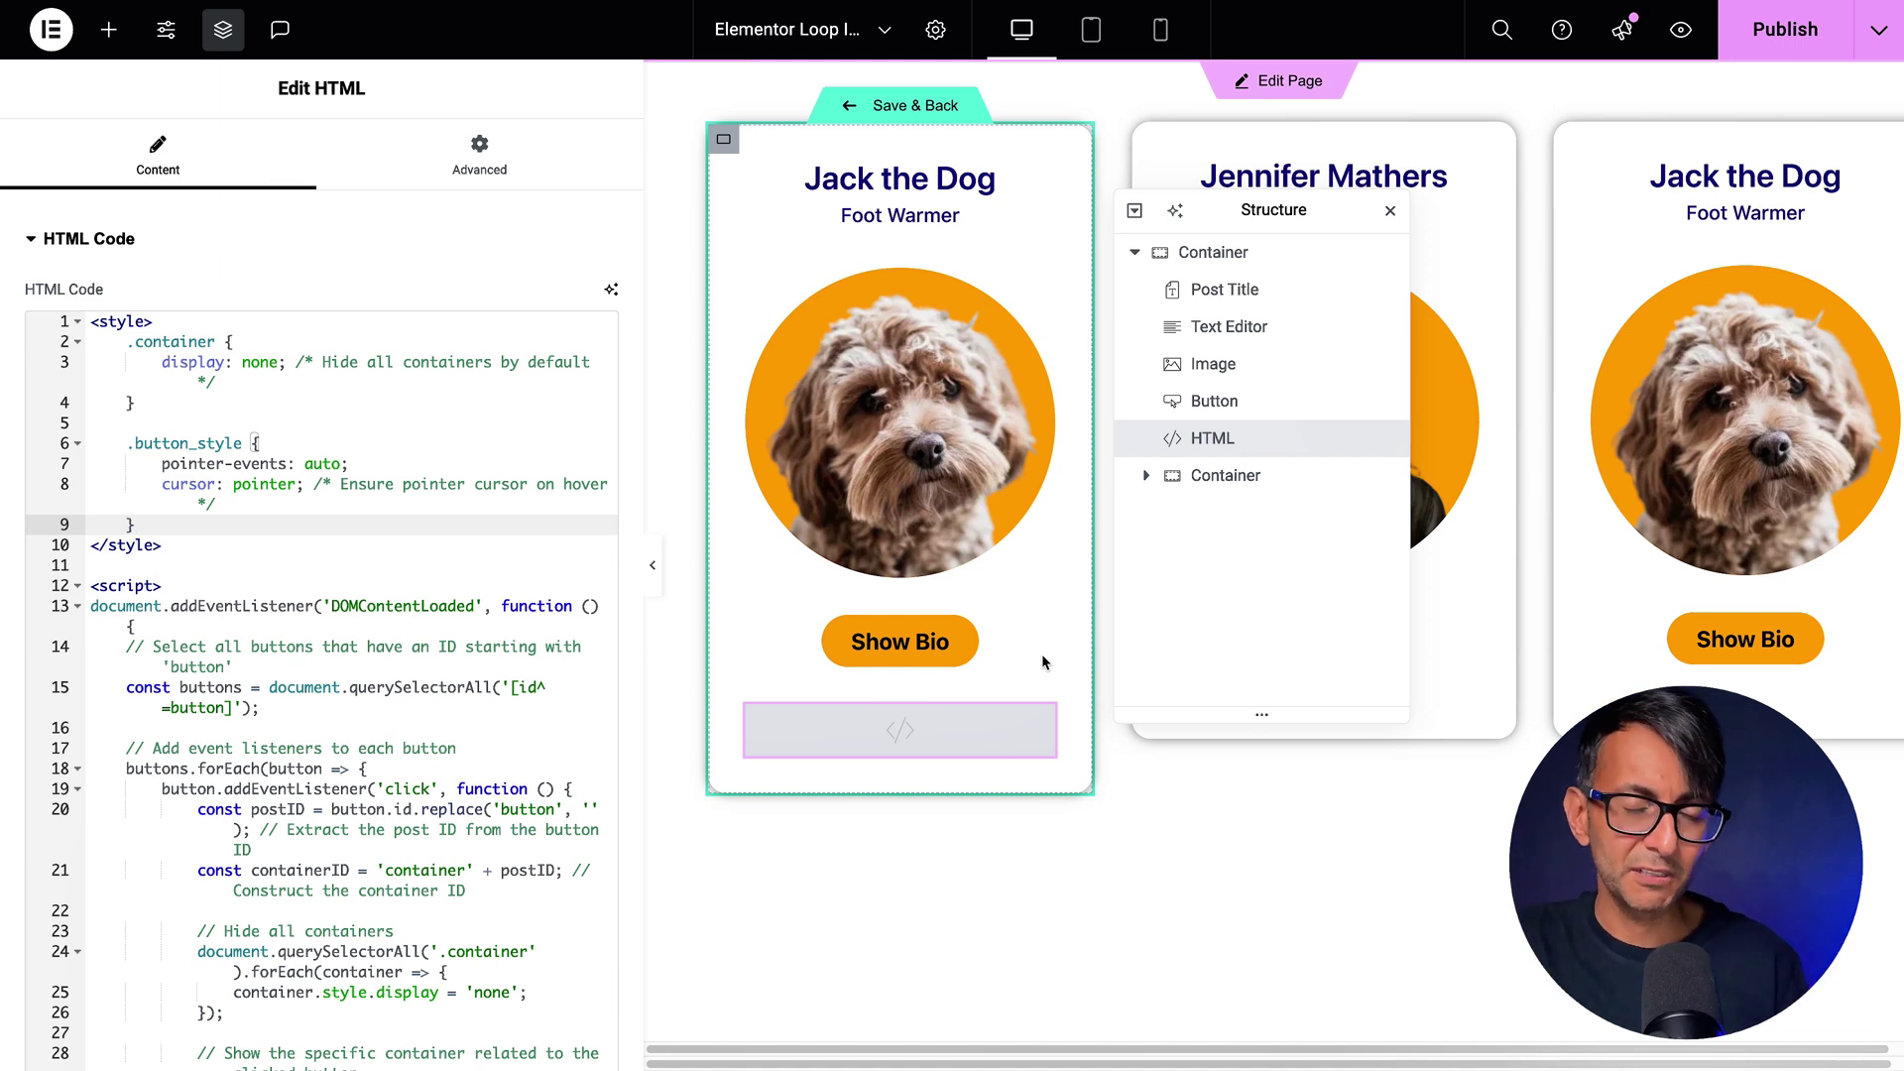
Examine the HTML widget's script that handles the button clicks, container display and close icon.
click(417, 545)
scroll(427, 567, down, 3)
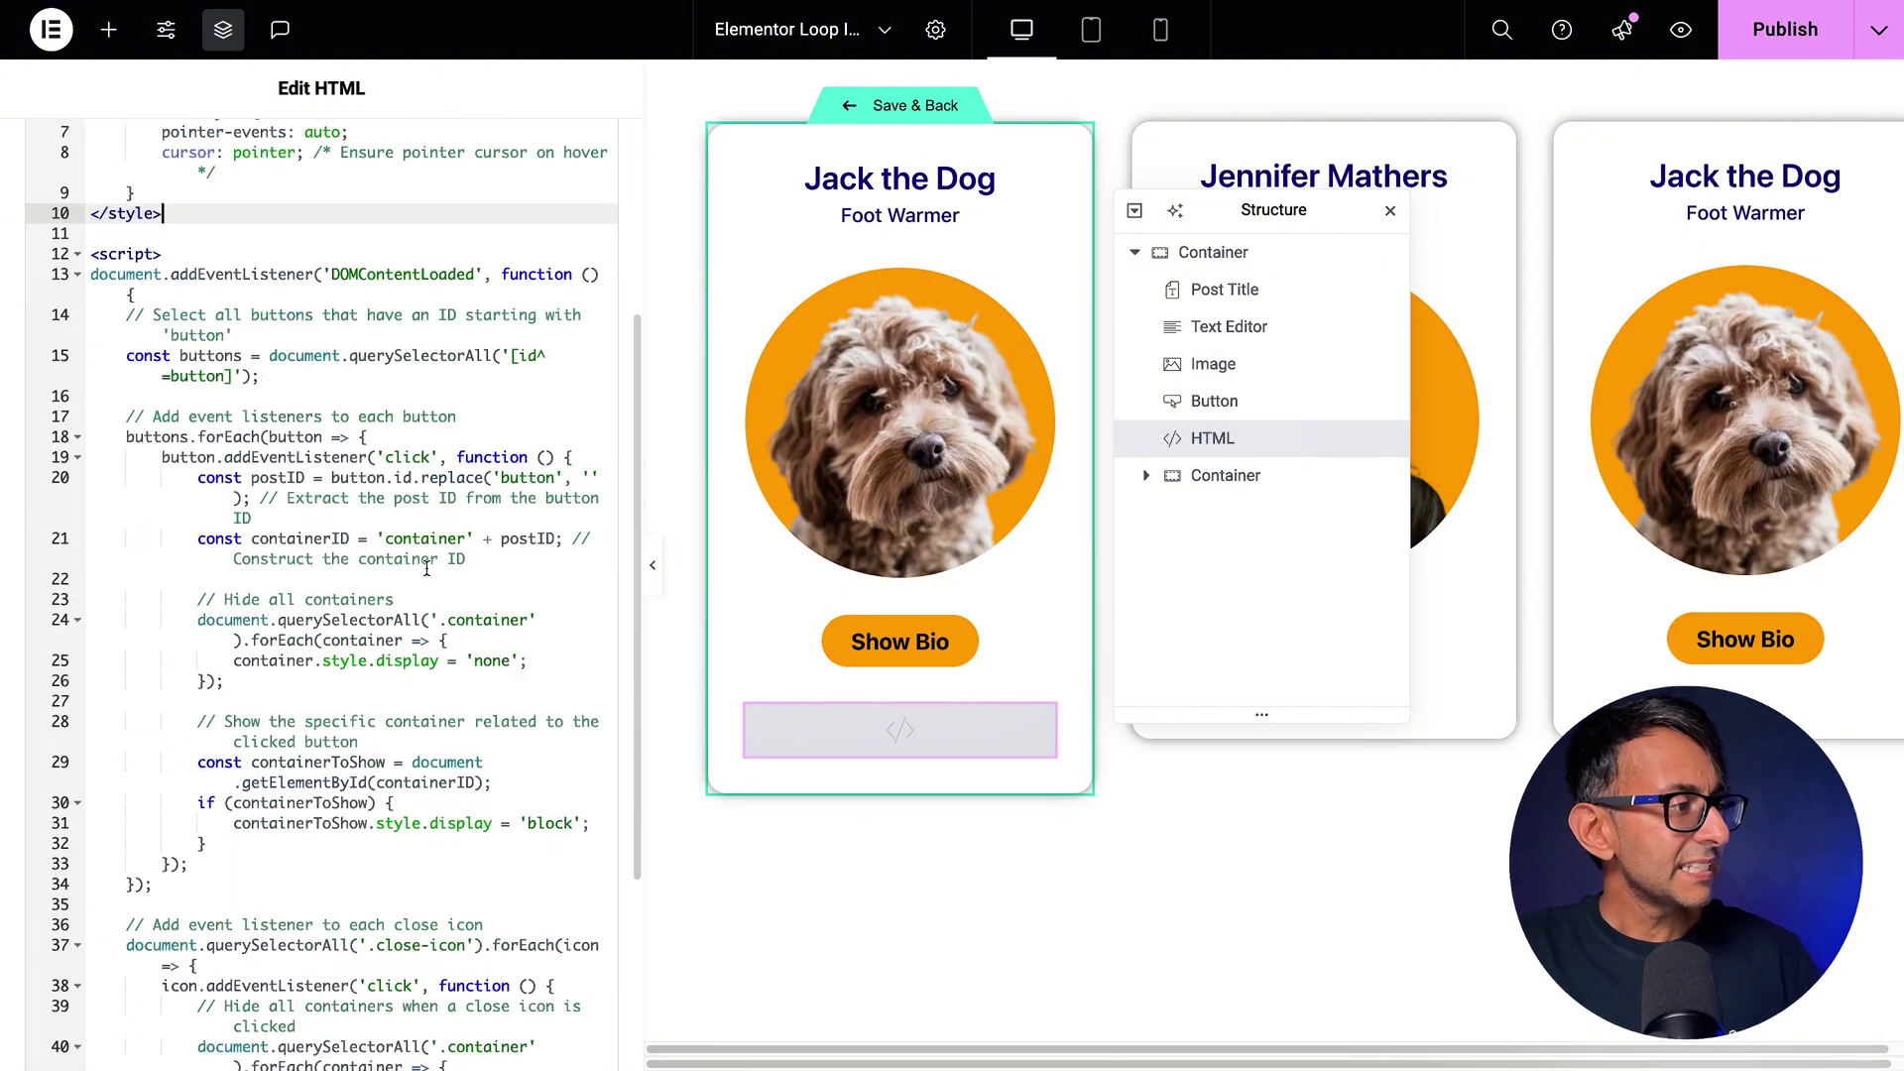
scroll(432, 590, down, 2)
scroll(432, 590, up, 2)
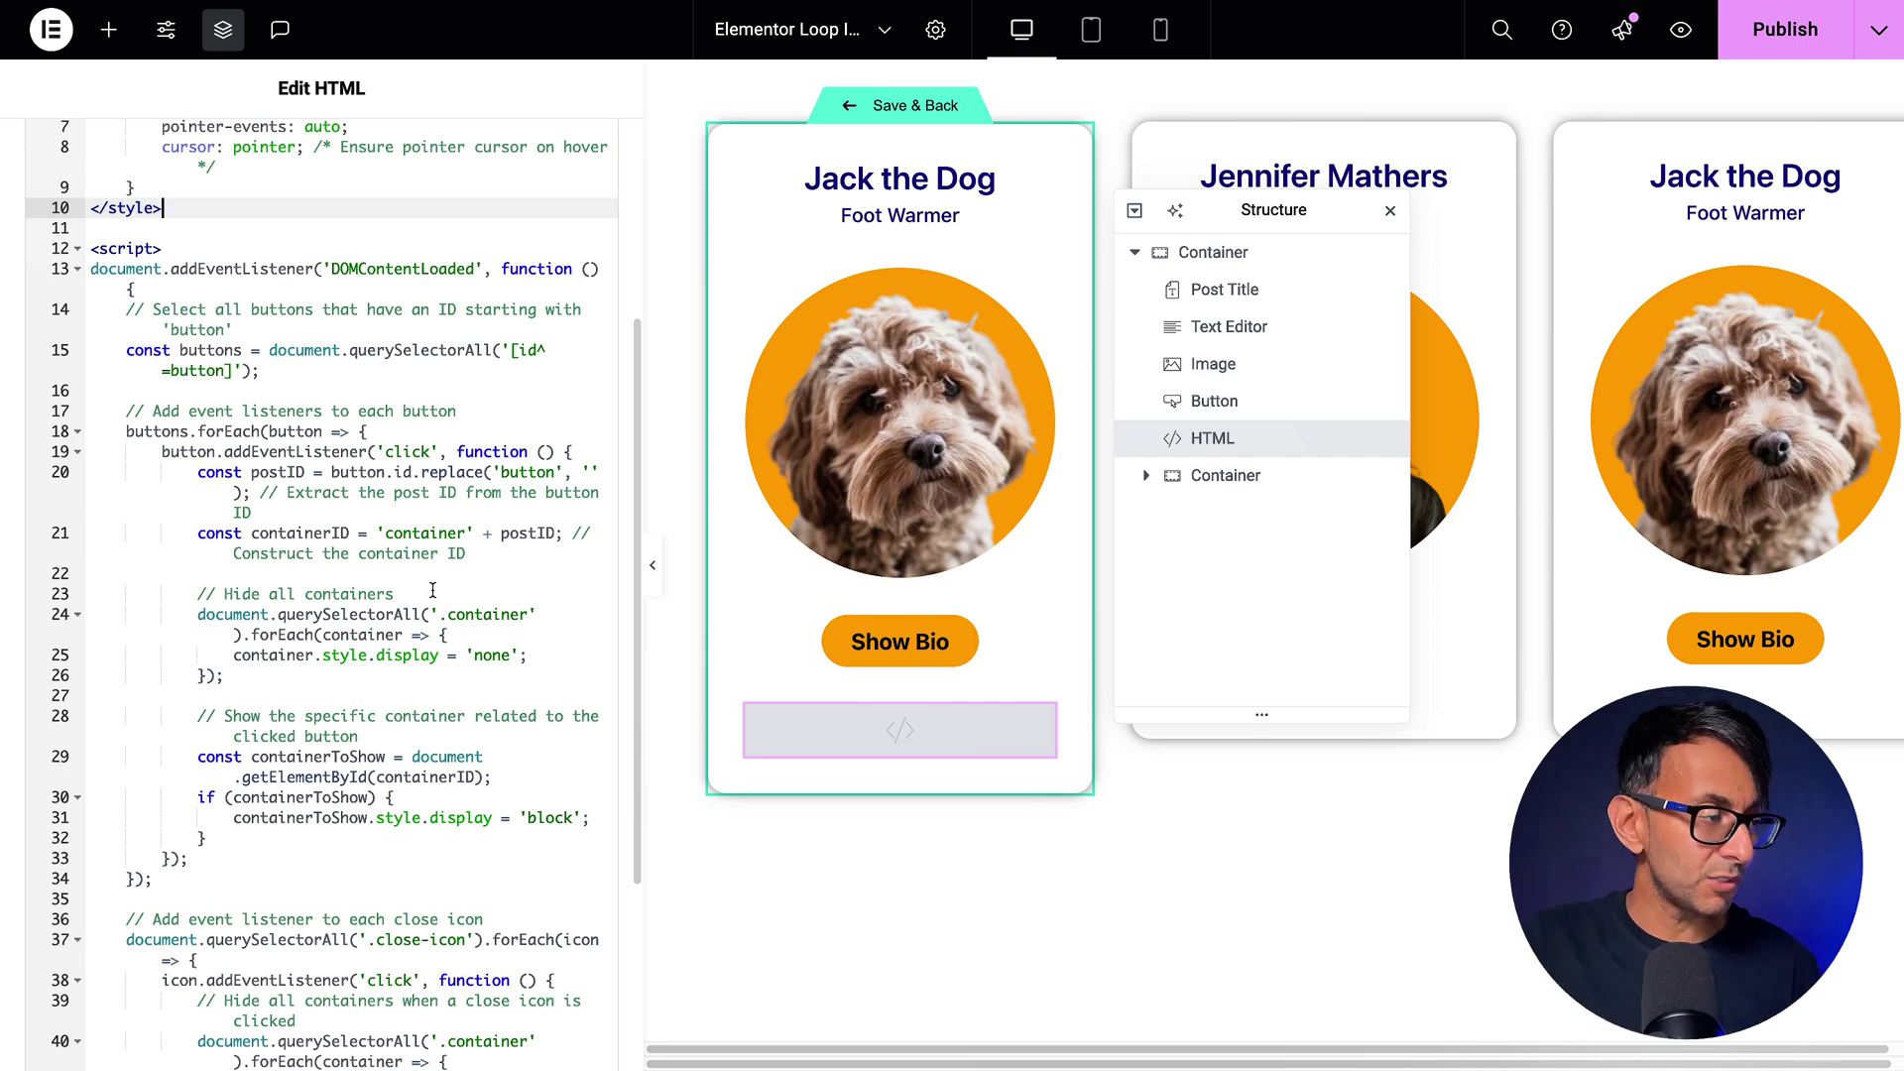
click(428, 572)
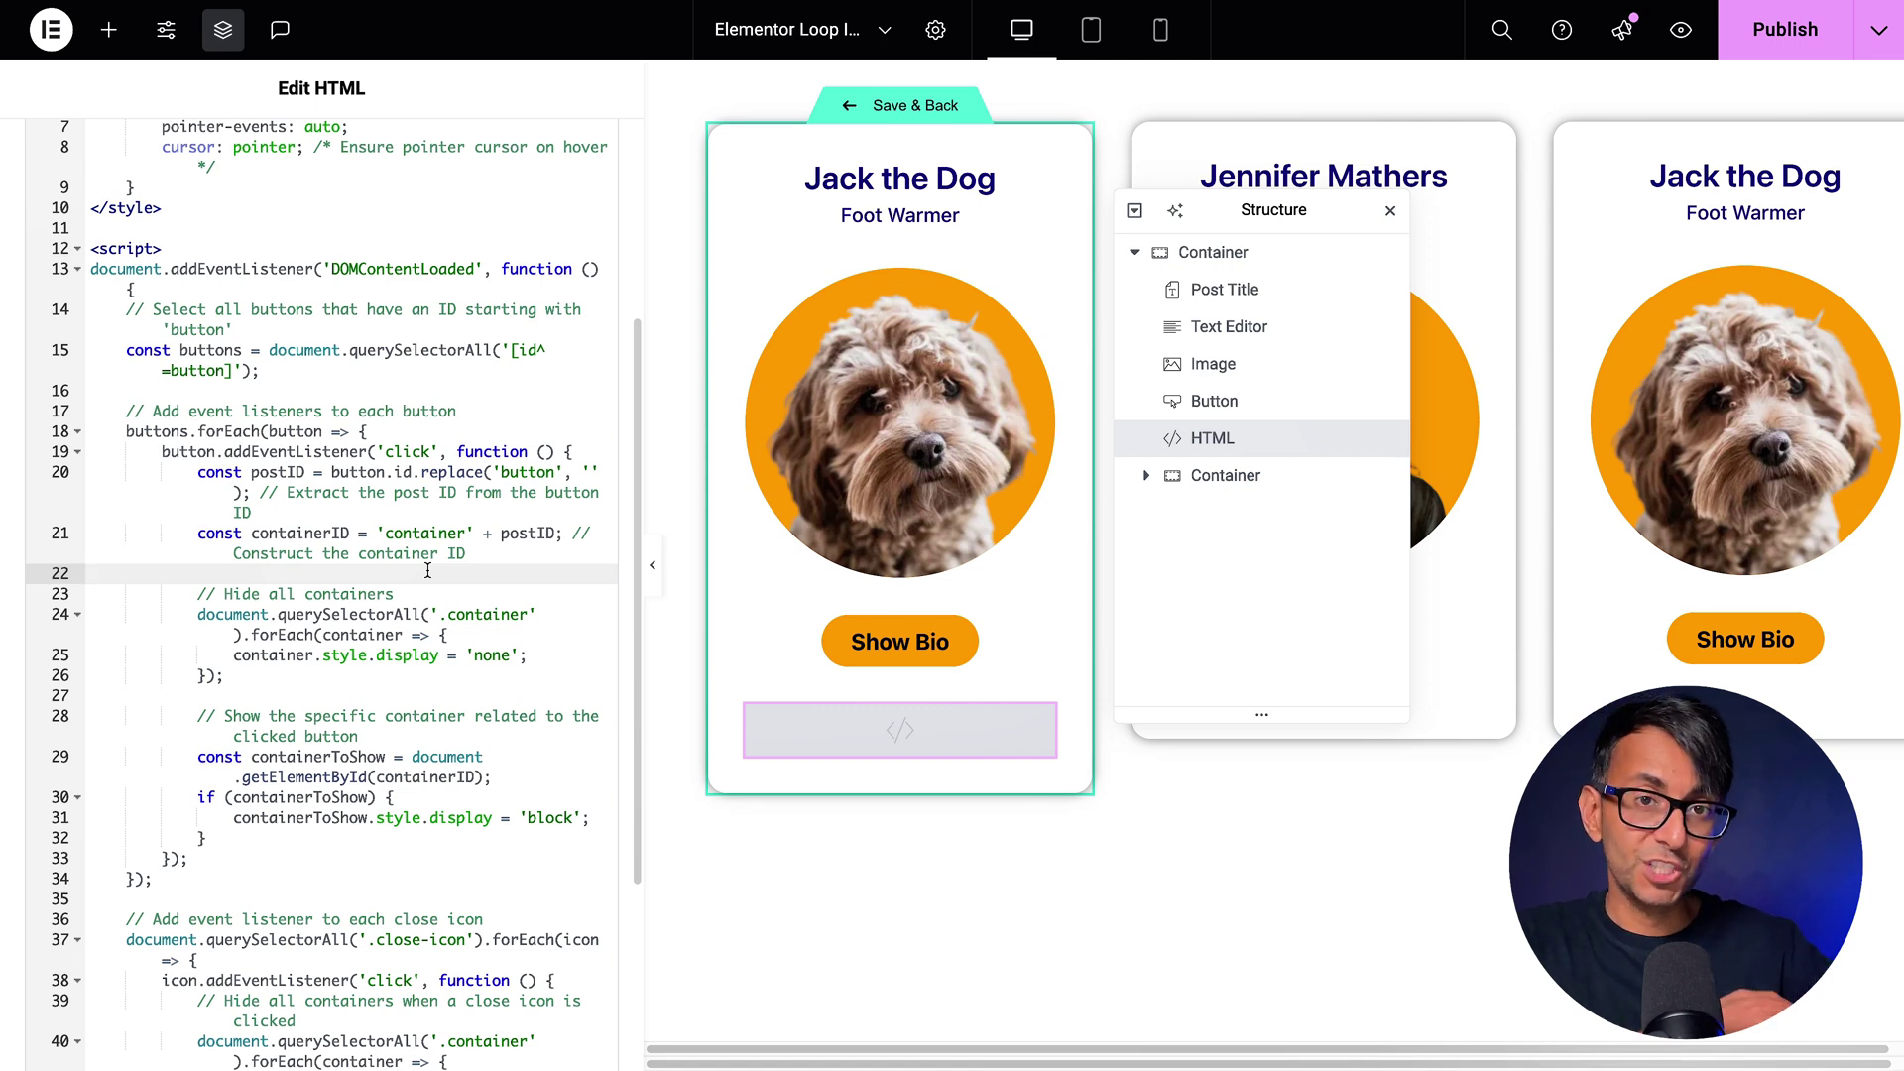
click(482, 386)
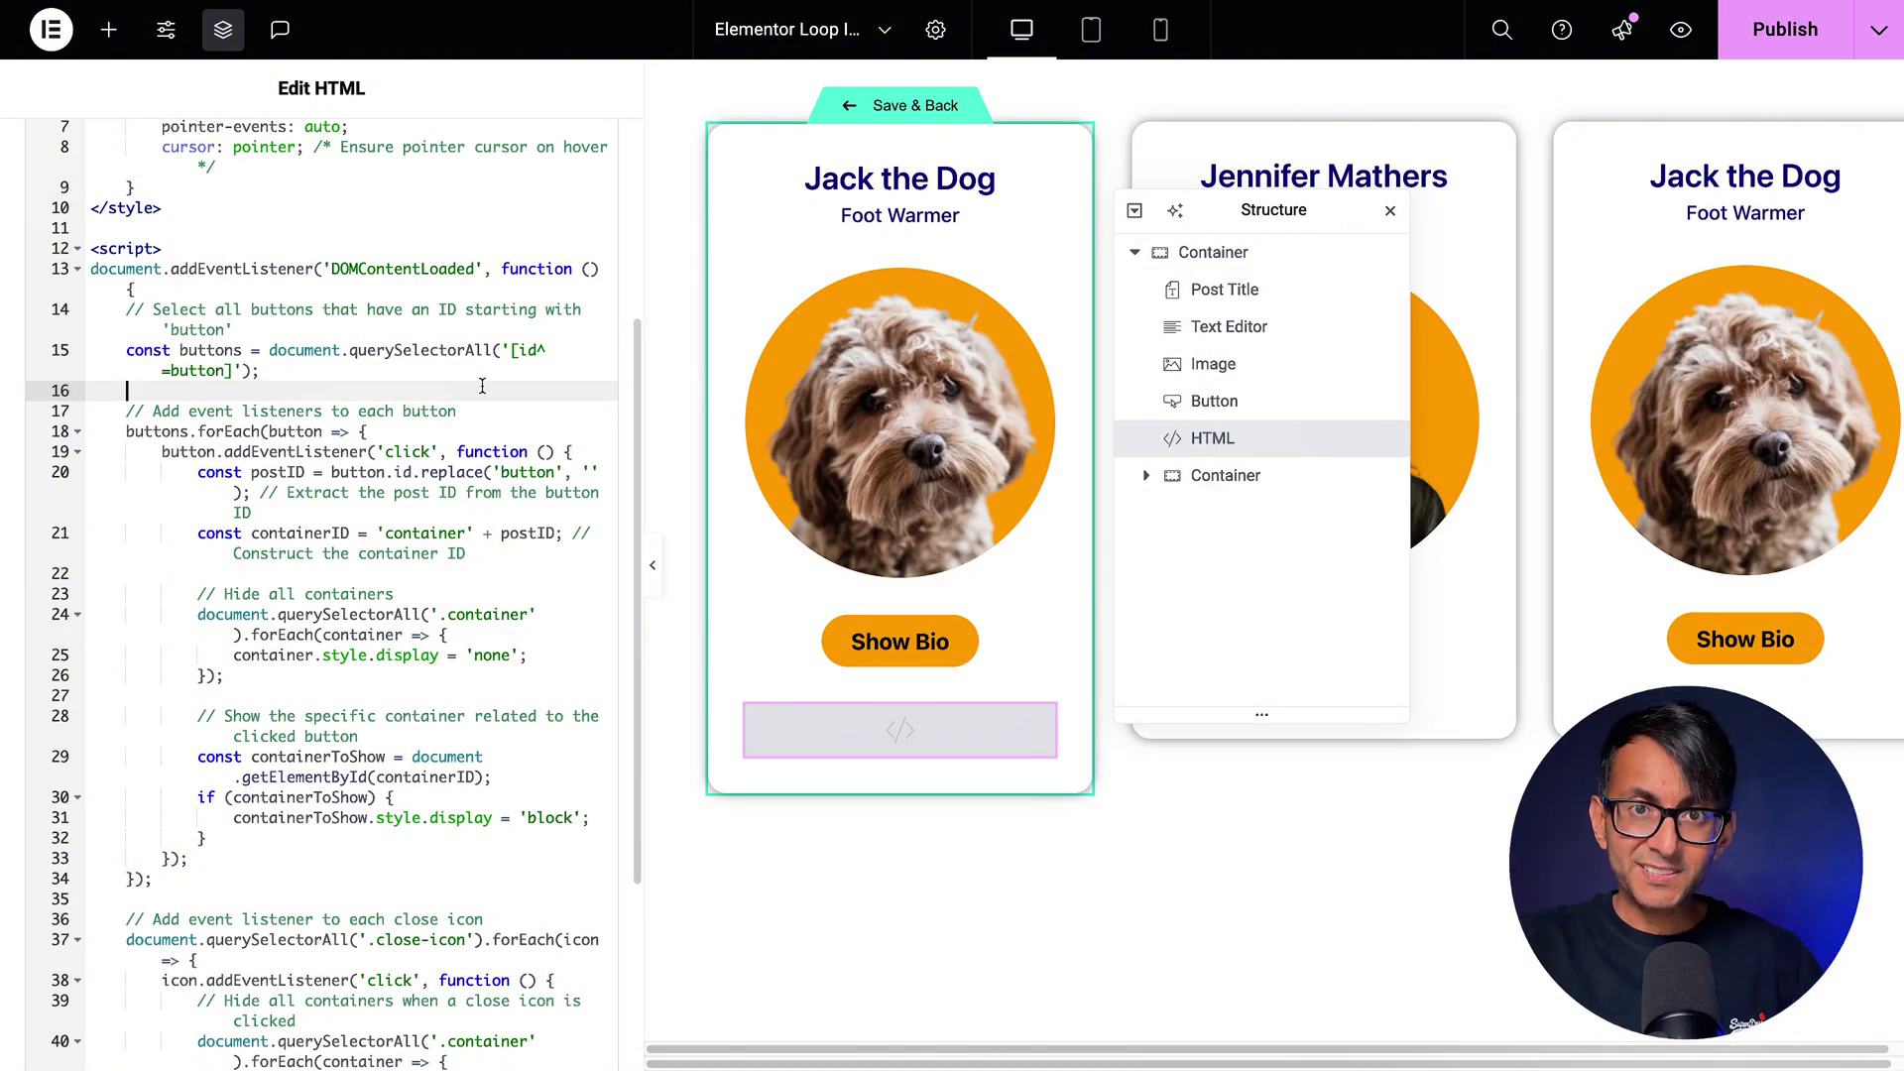
Expand the bio popup container and compare the outer and inner containers' layout settings, checking the HTML widget alongside.
click(1156, 478)
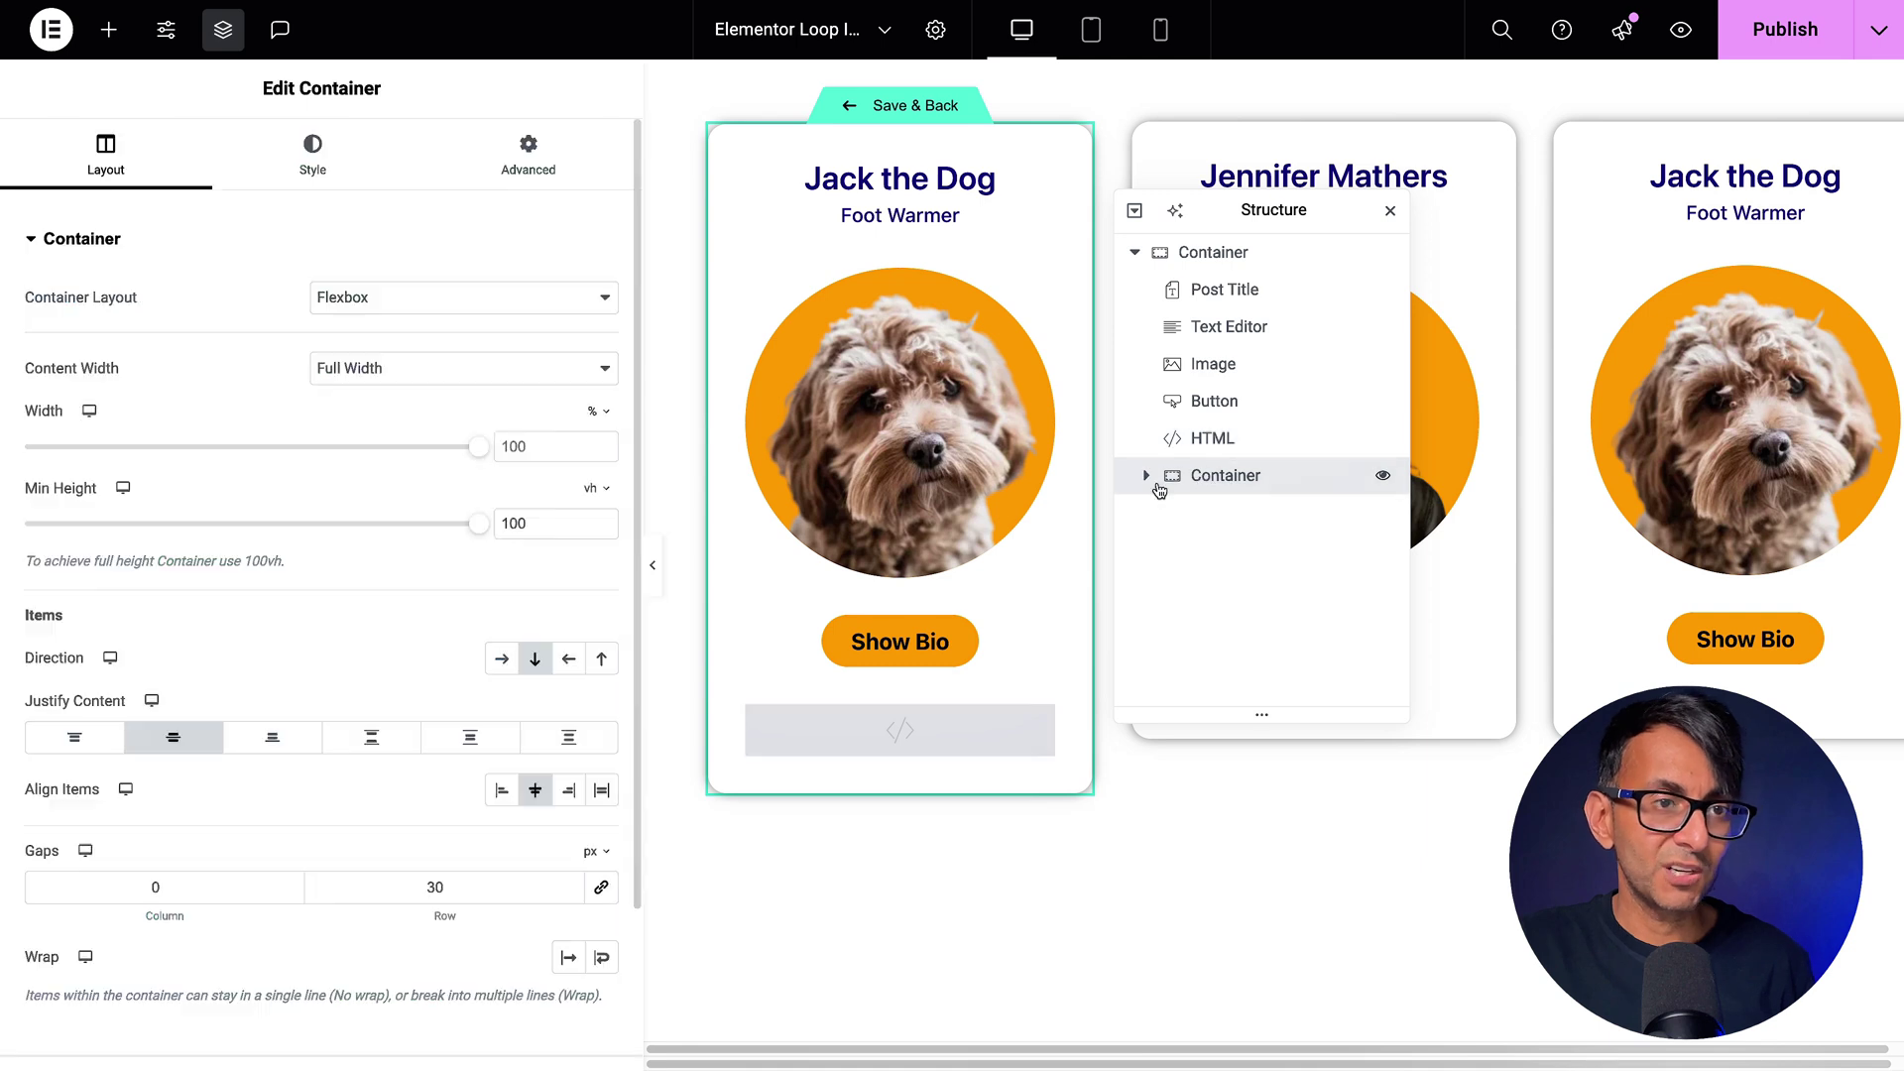
click(1146, 475)
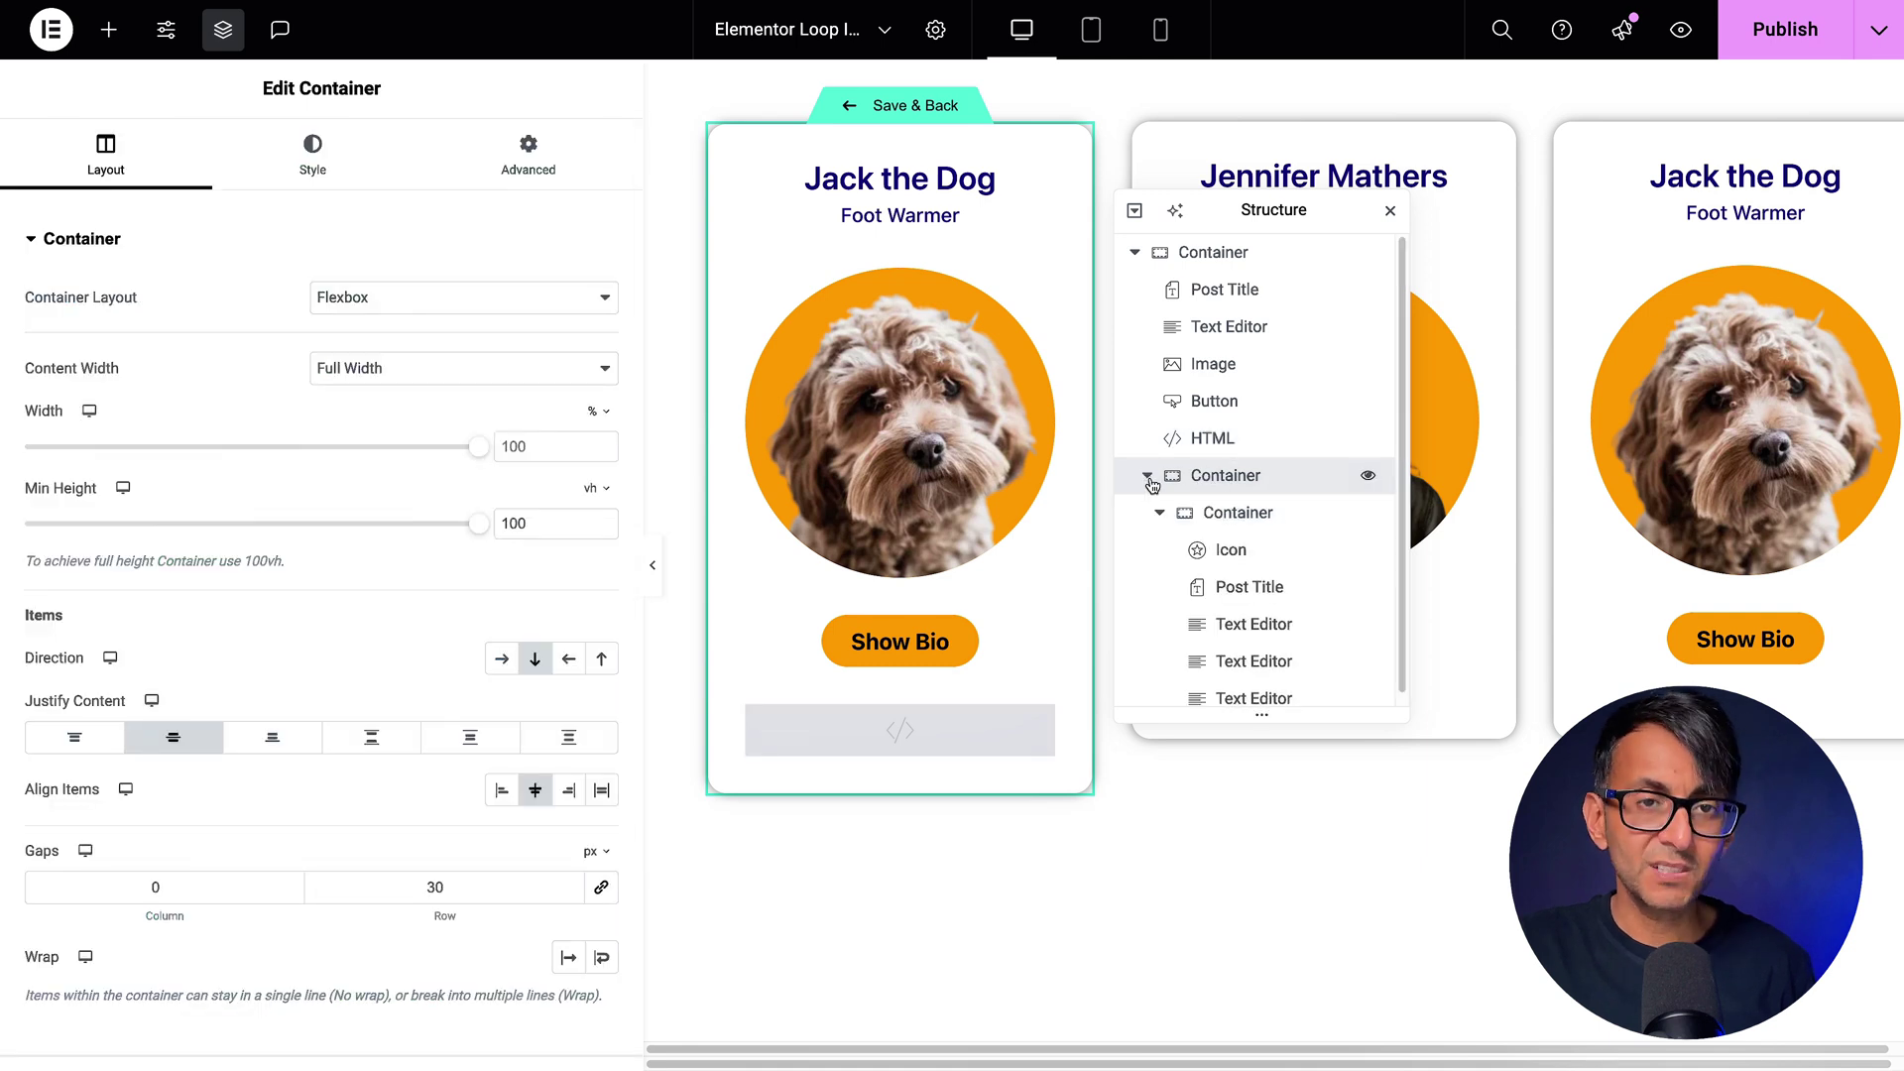
click(1239, 513)
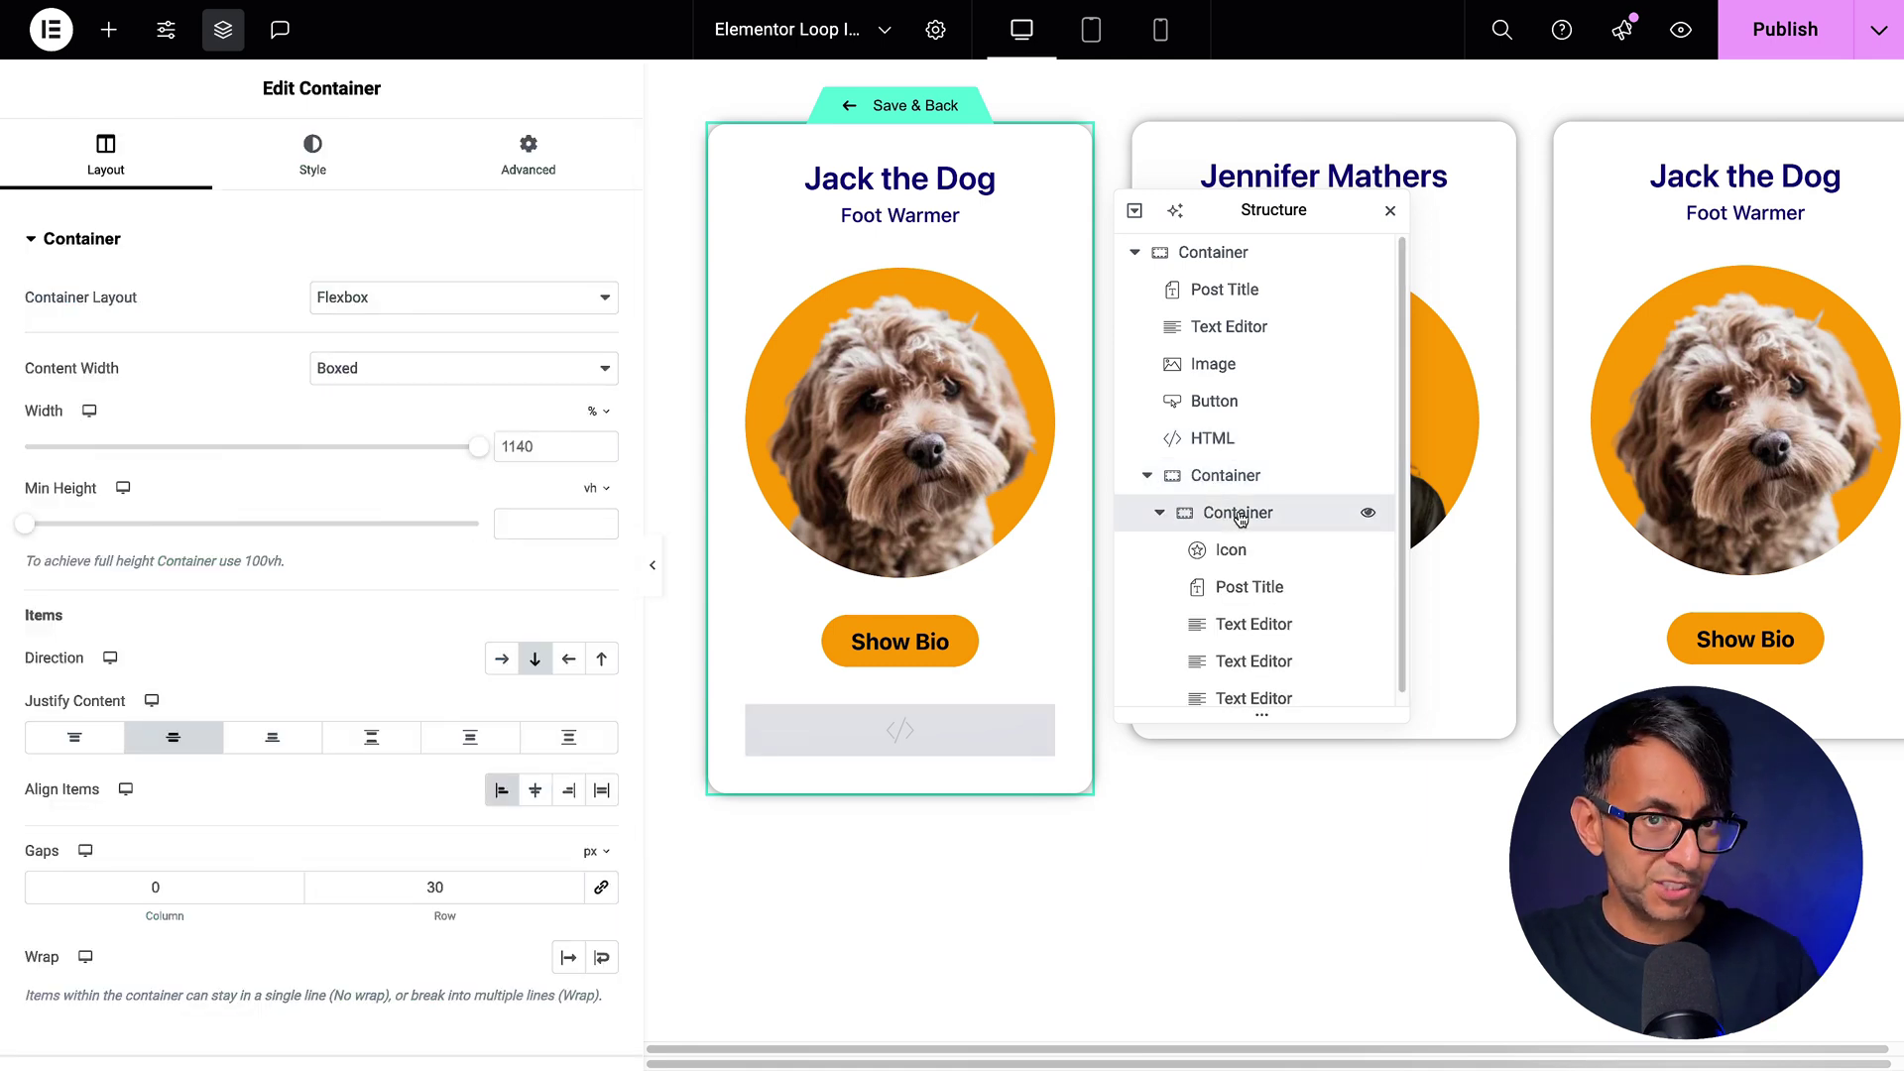
click(1261, 452)
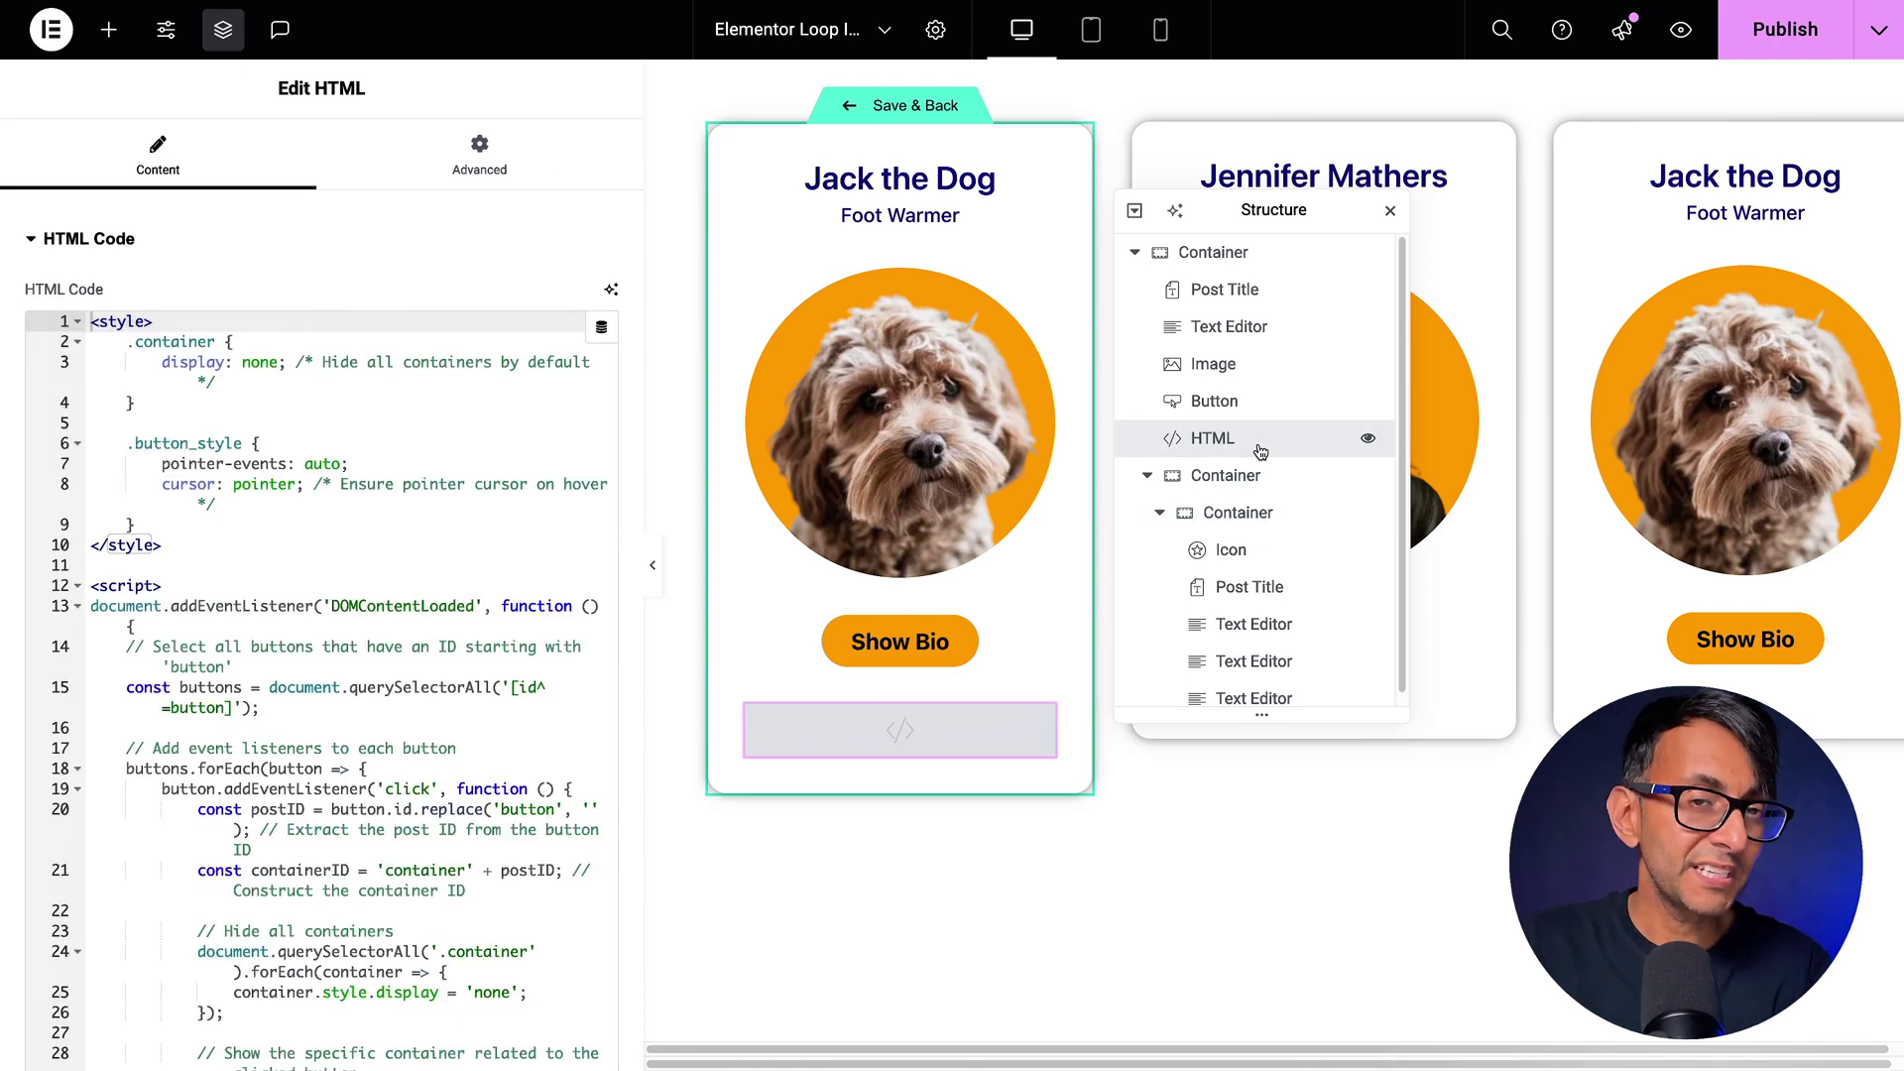
click(1254, 512)
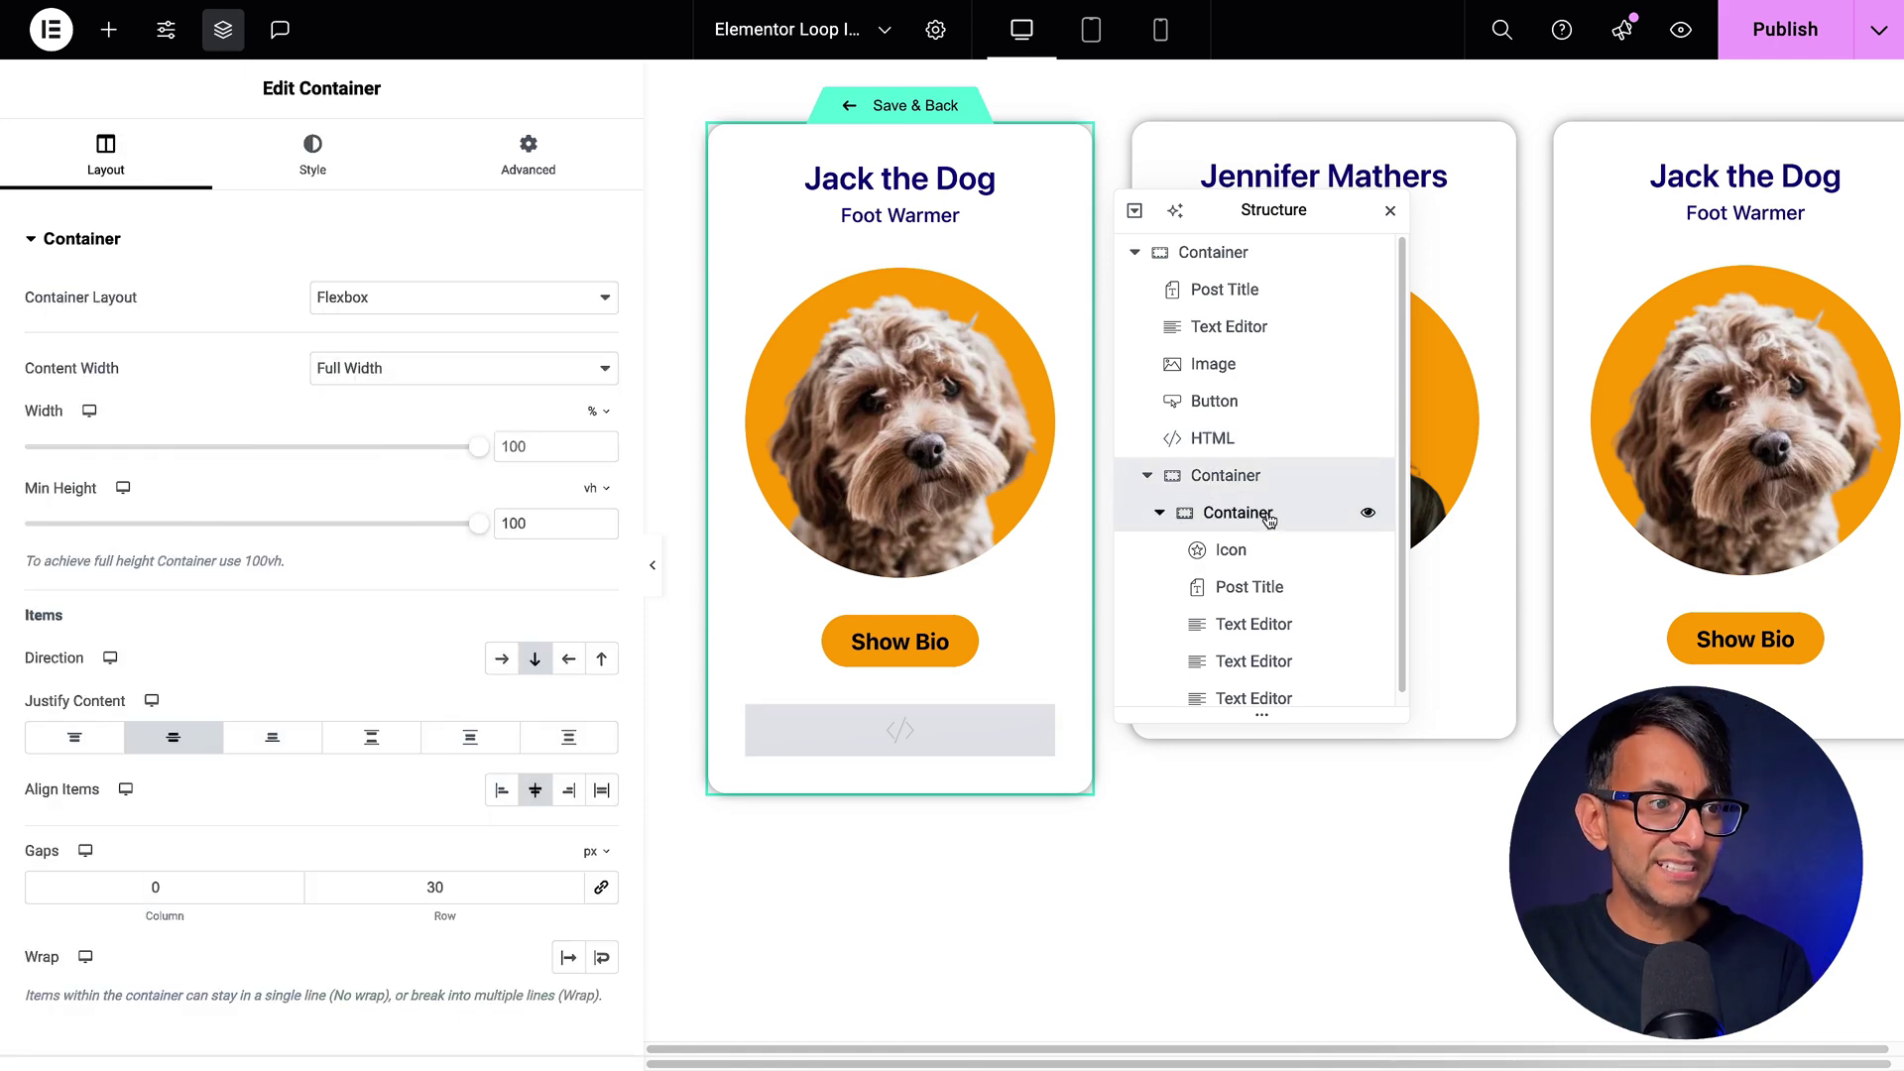
click(1273, 440)
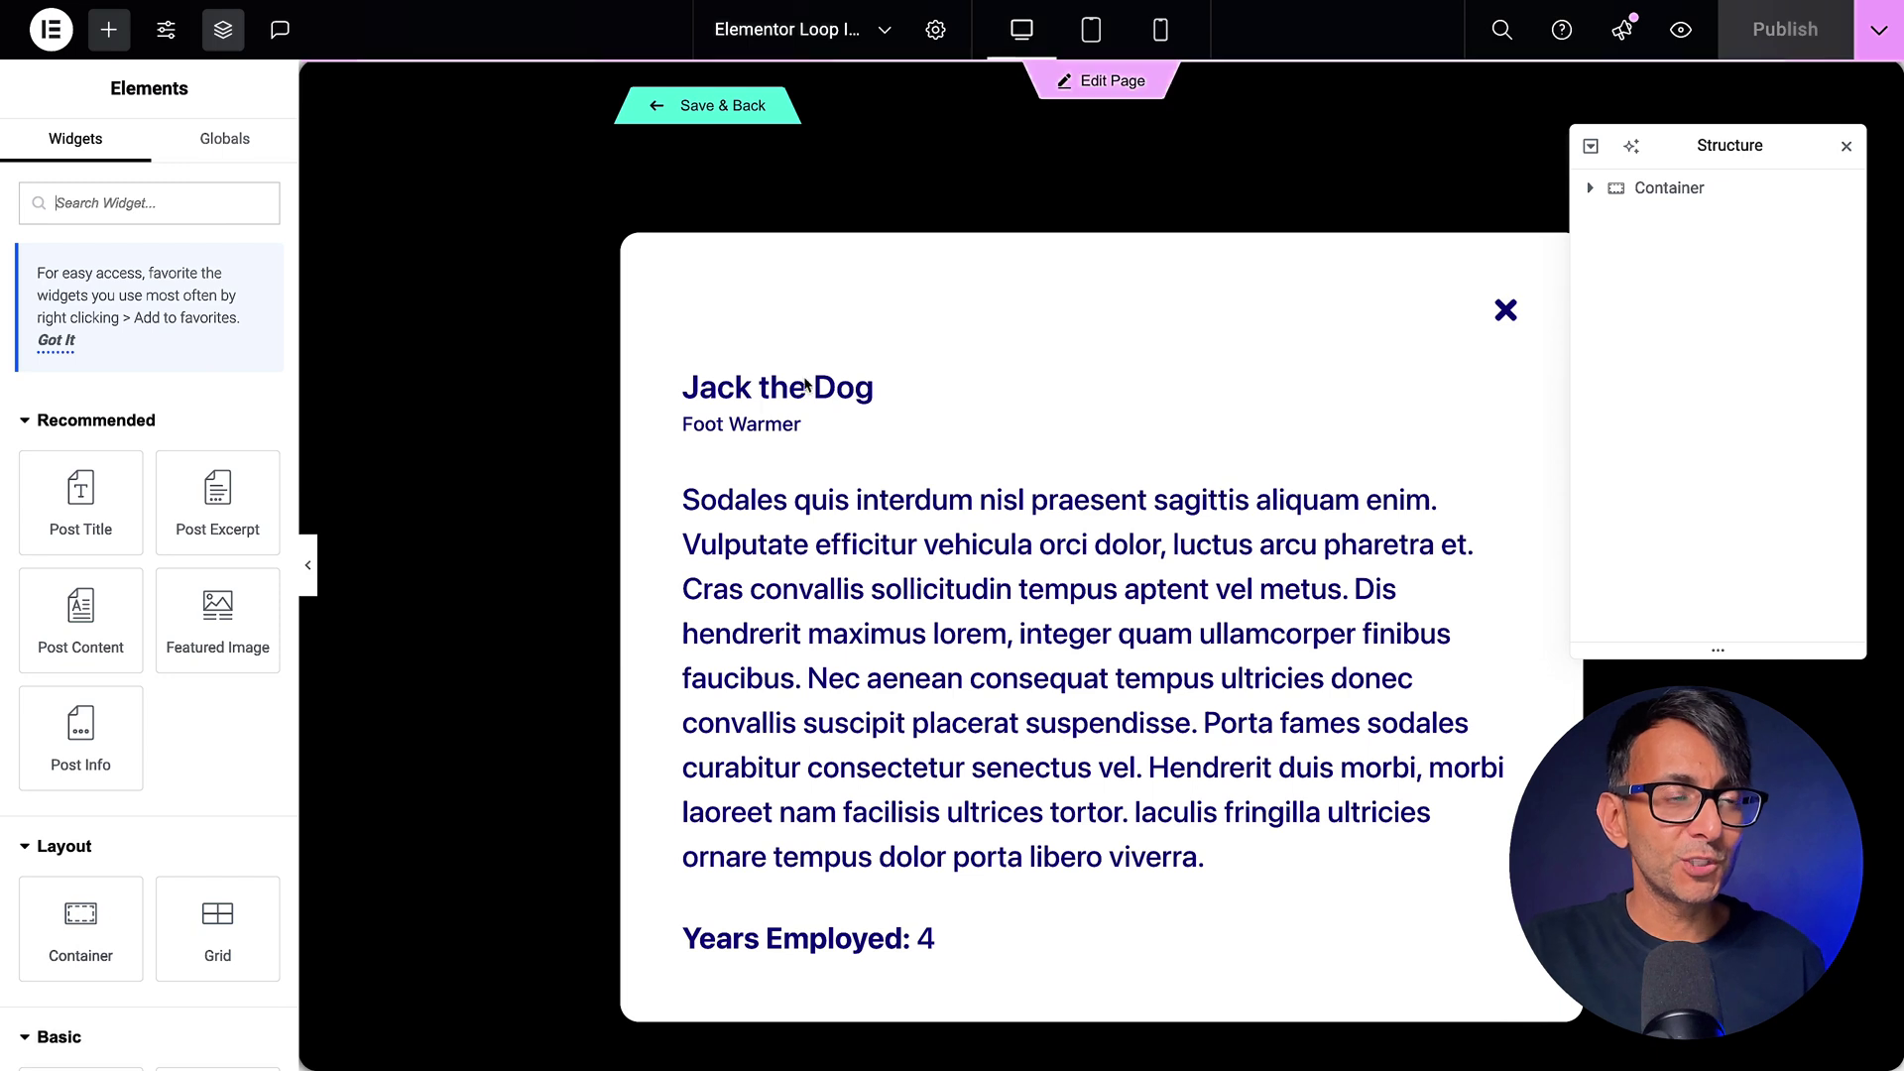
Expand the card's nested containers in the structure tree, move the tree closer to the popup and select the outer popup container.
click(1591, 190)
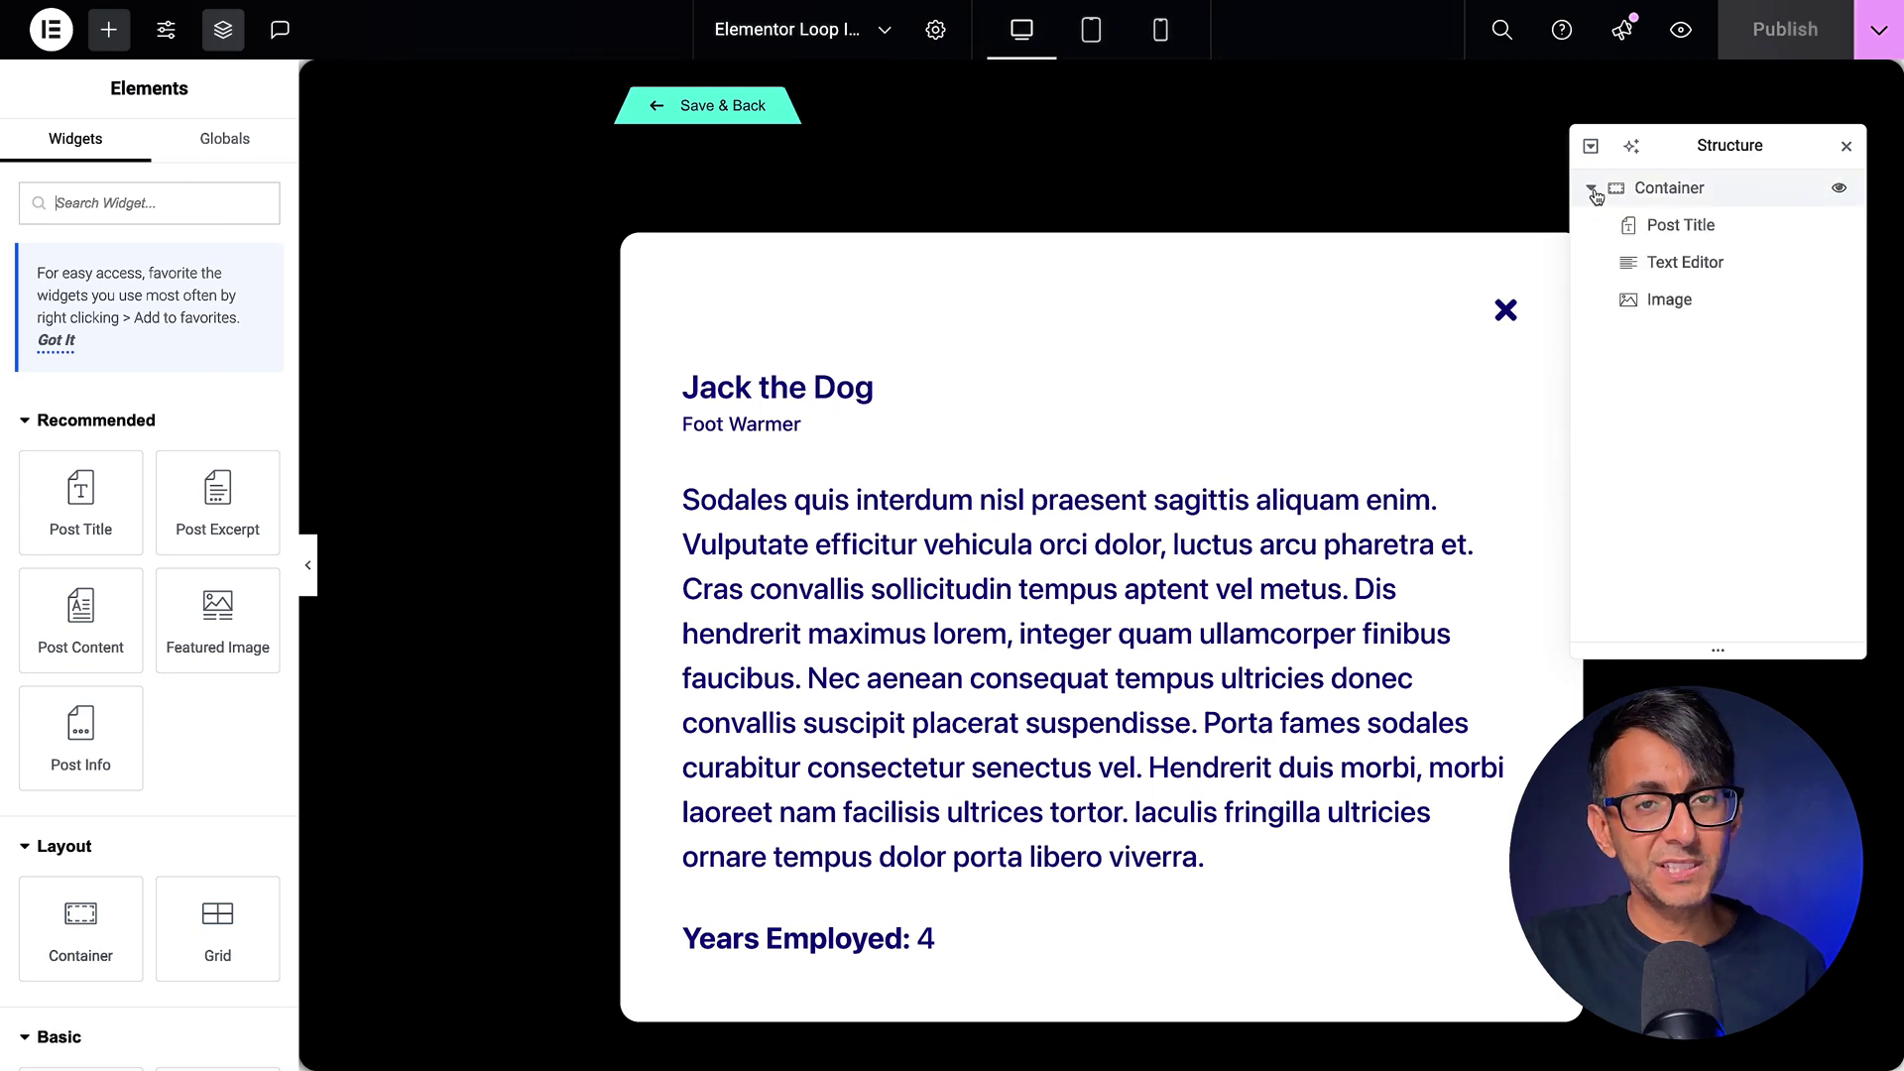
click(1603, 413)
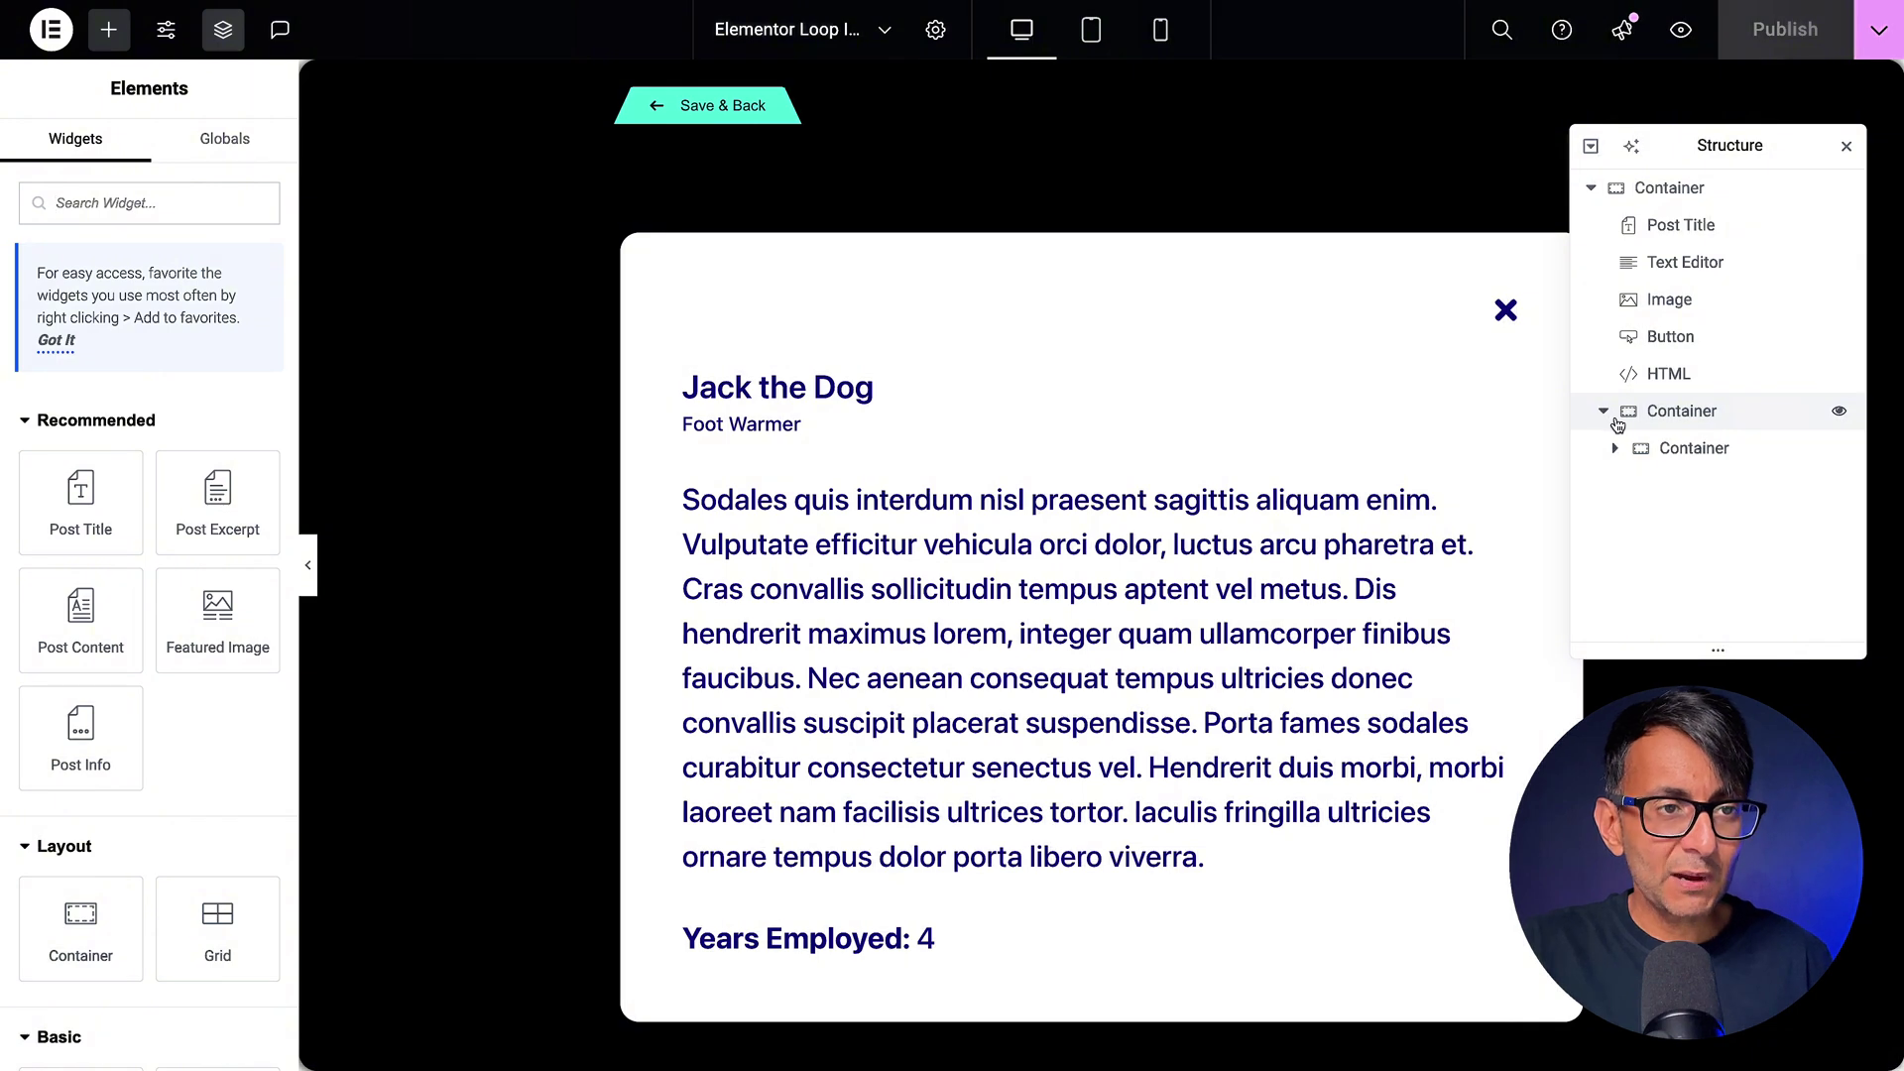
click(1619, 451)
click(1616, 451)
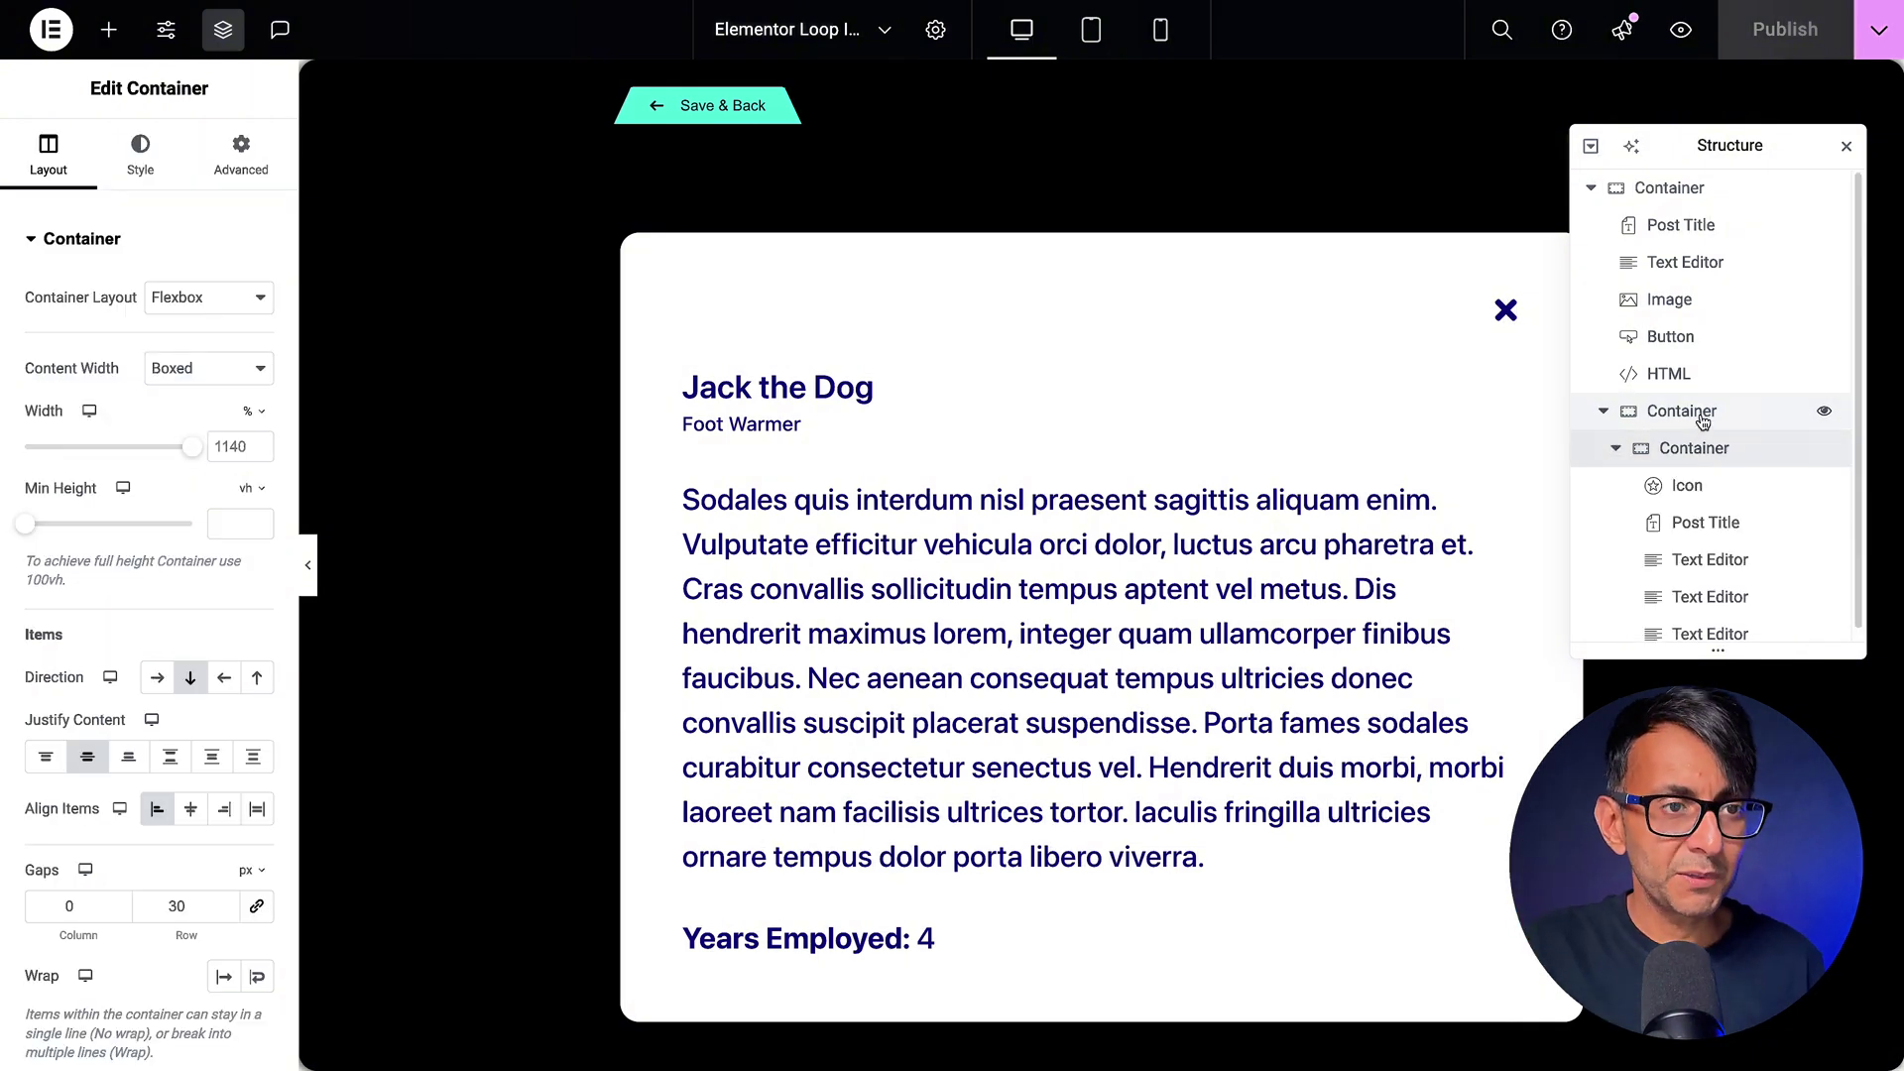
drag(1730, 144, 1132, 105)
click(1108, 381)
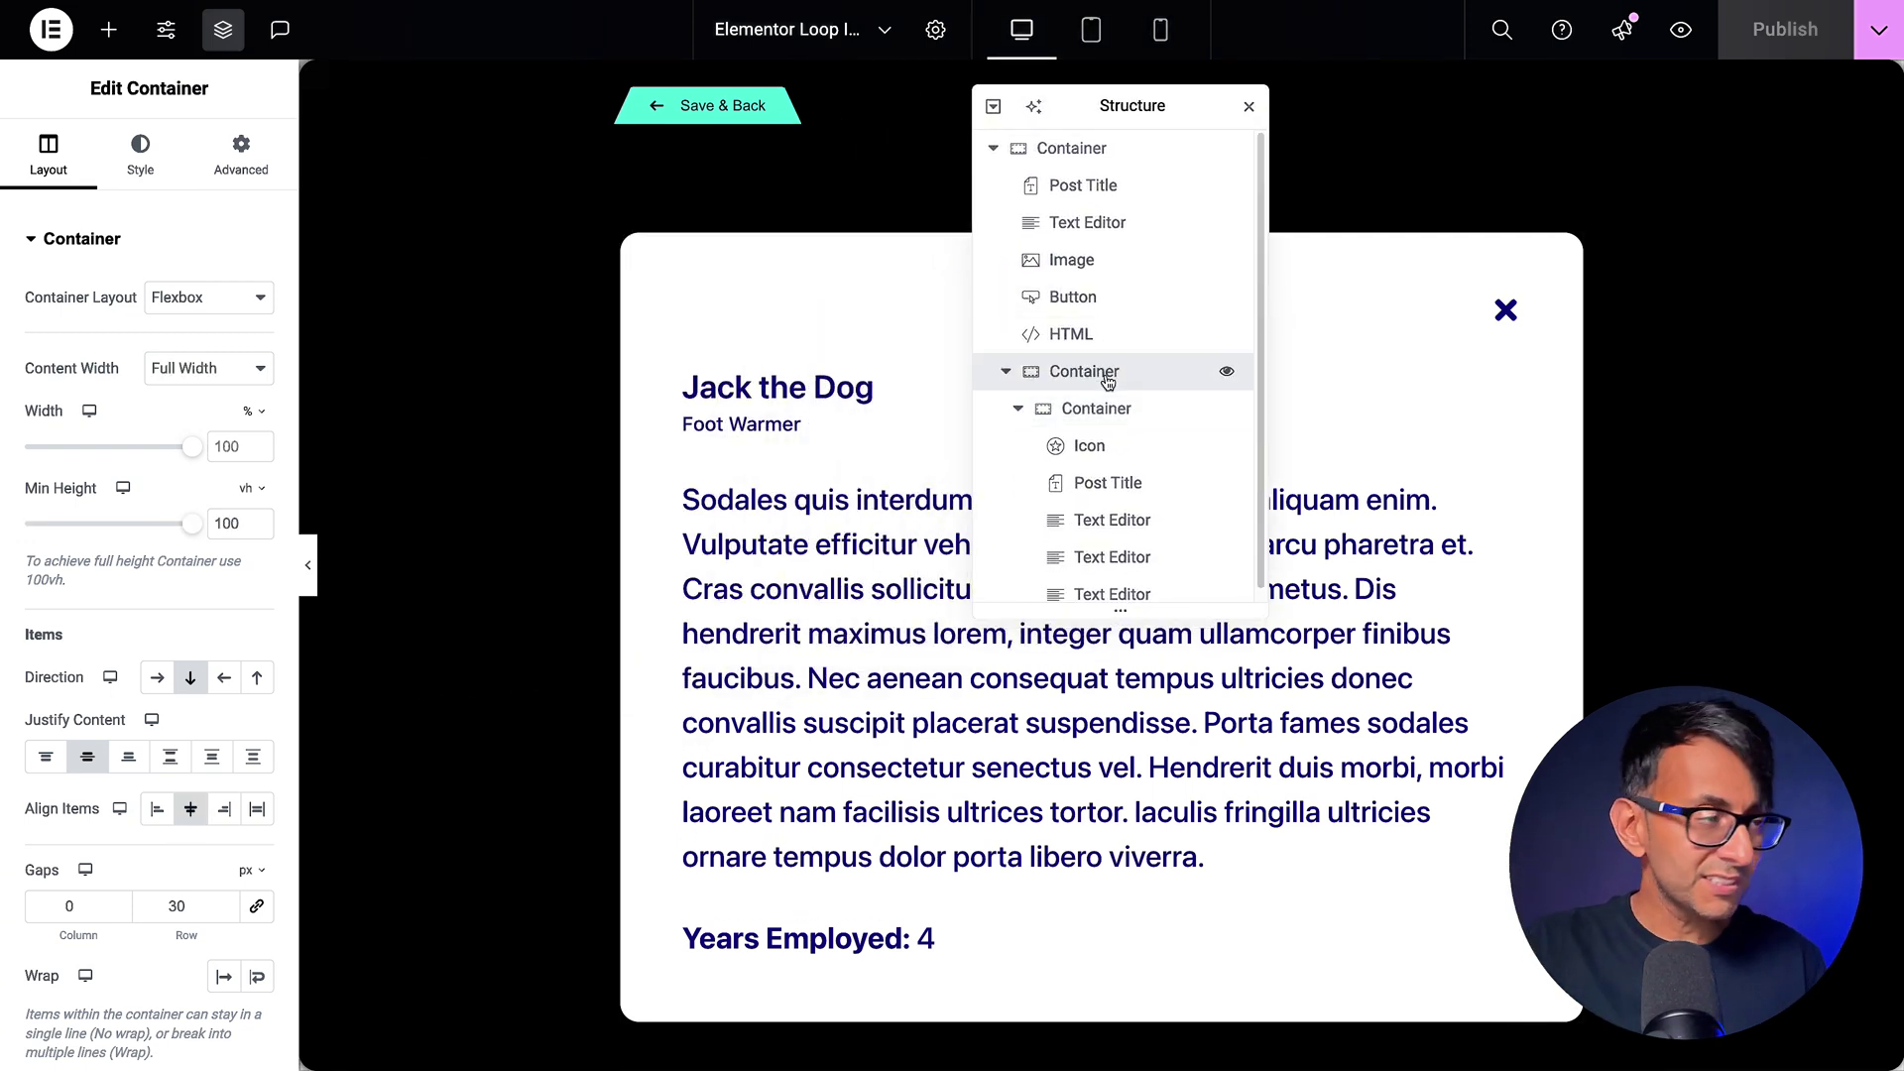
Widen the settings area and review the outer popup container's layout, background colour, overlay and advanced positioning settings.
drag(303, 280, 523, 281)
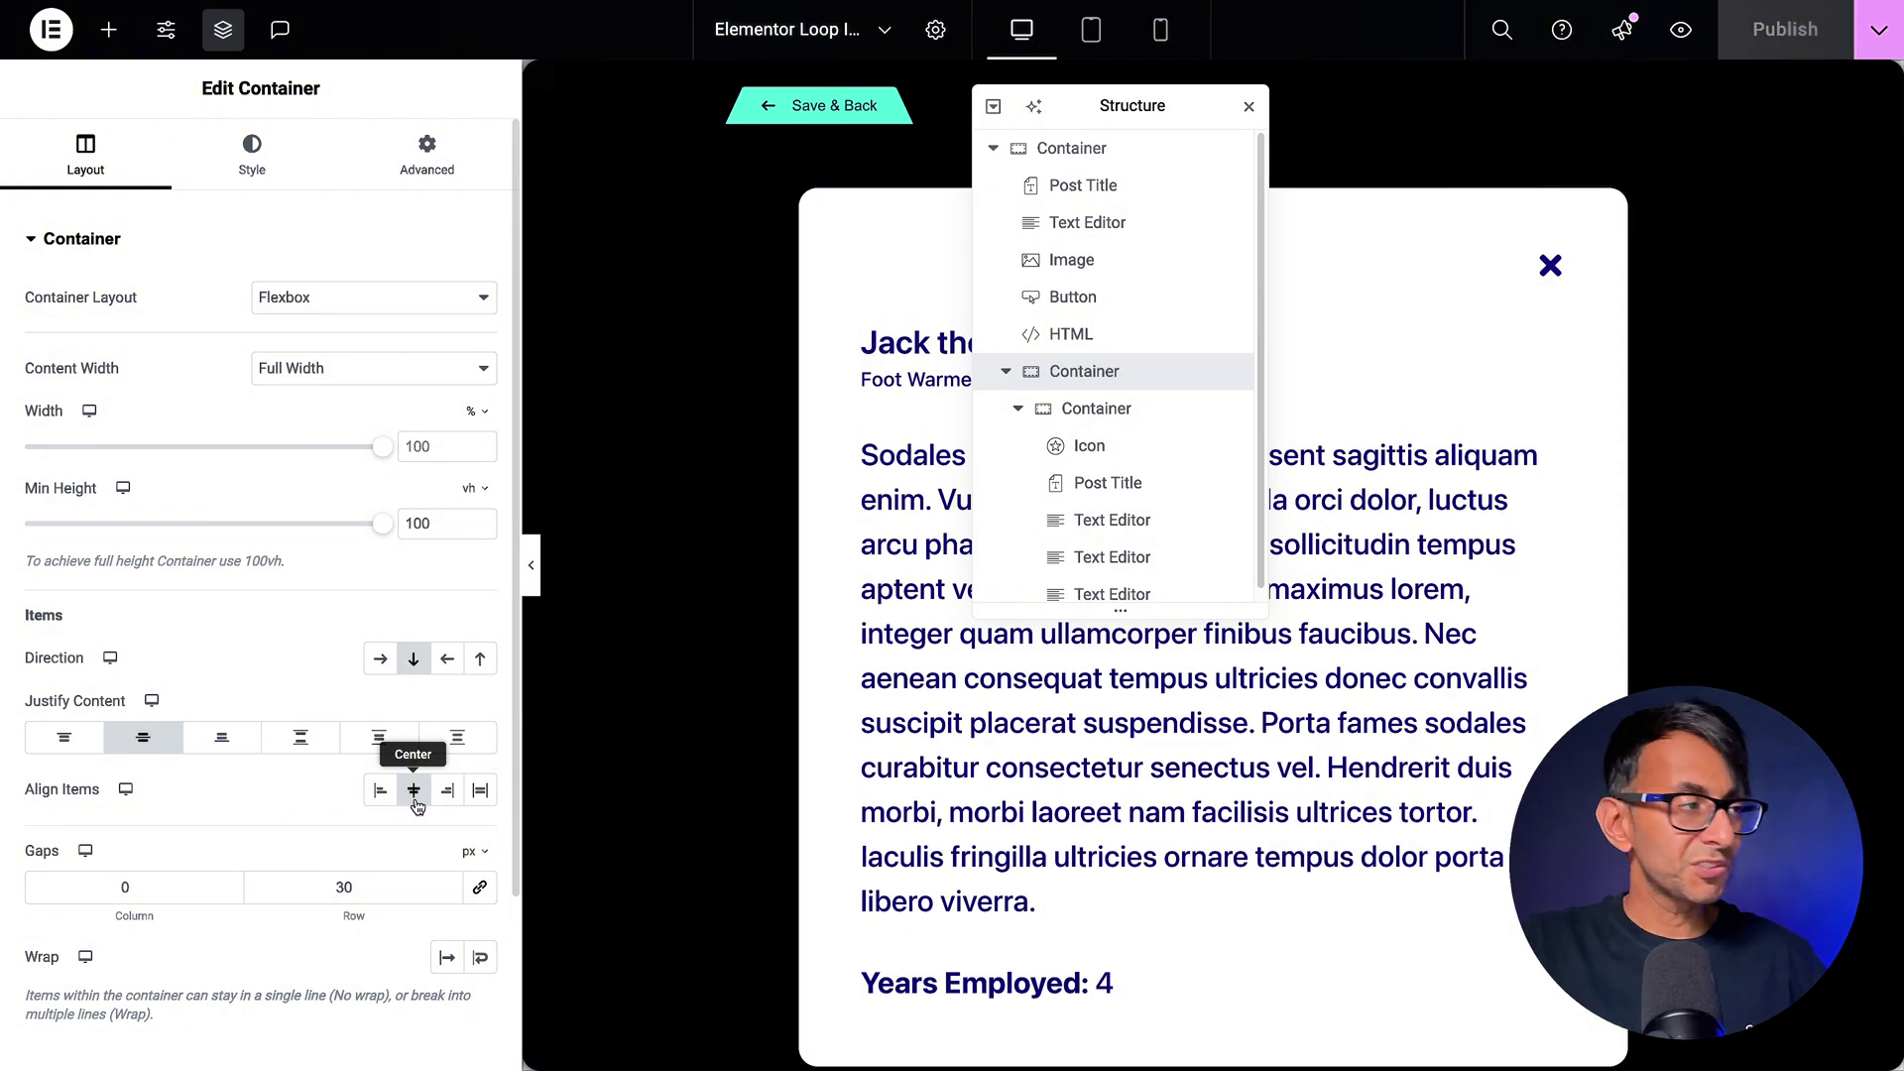
click(263, 151)
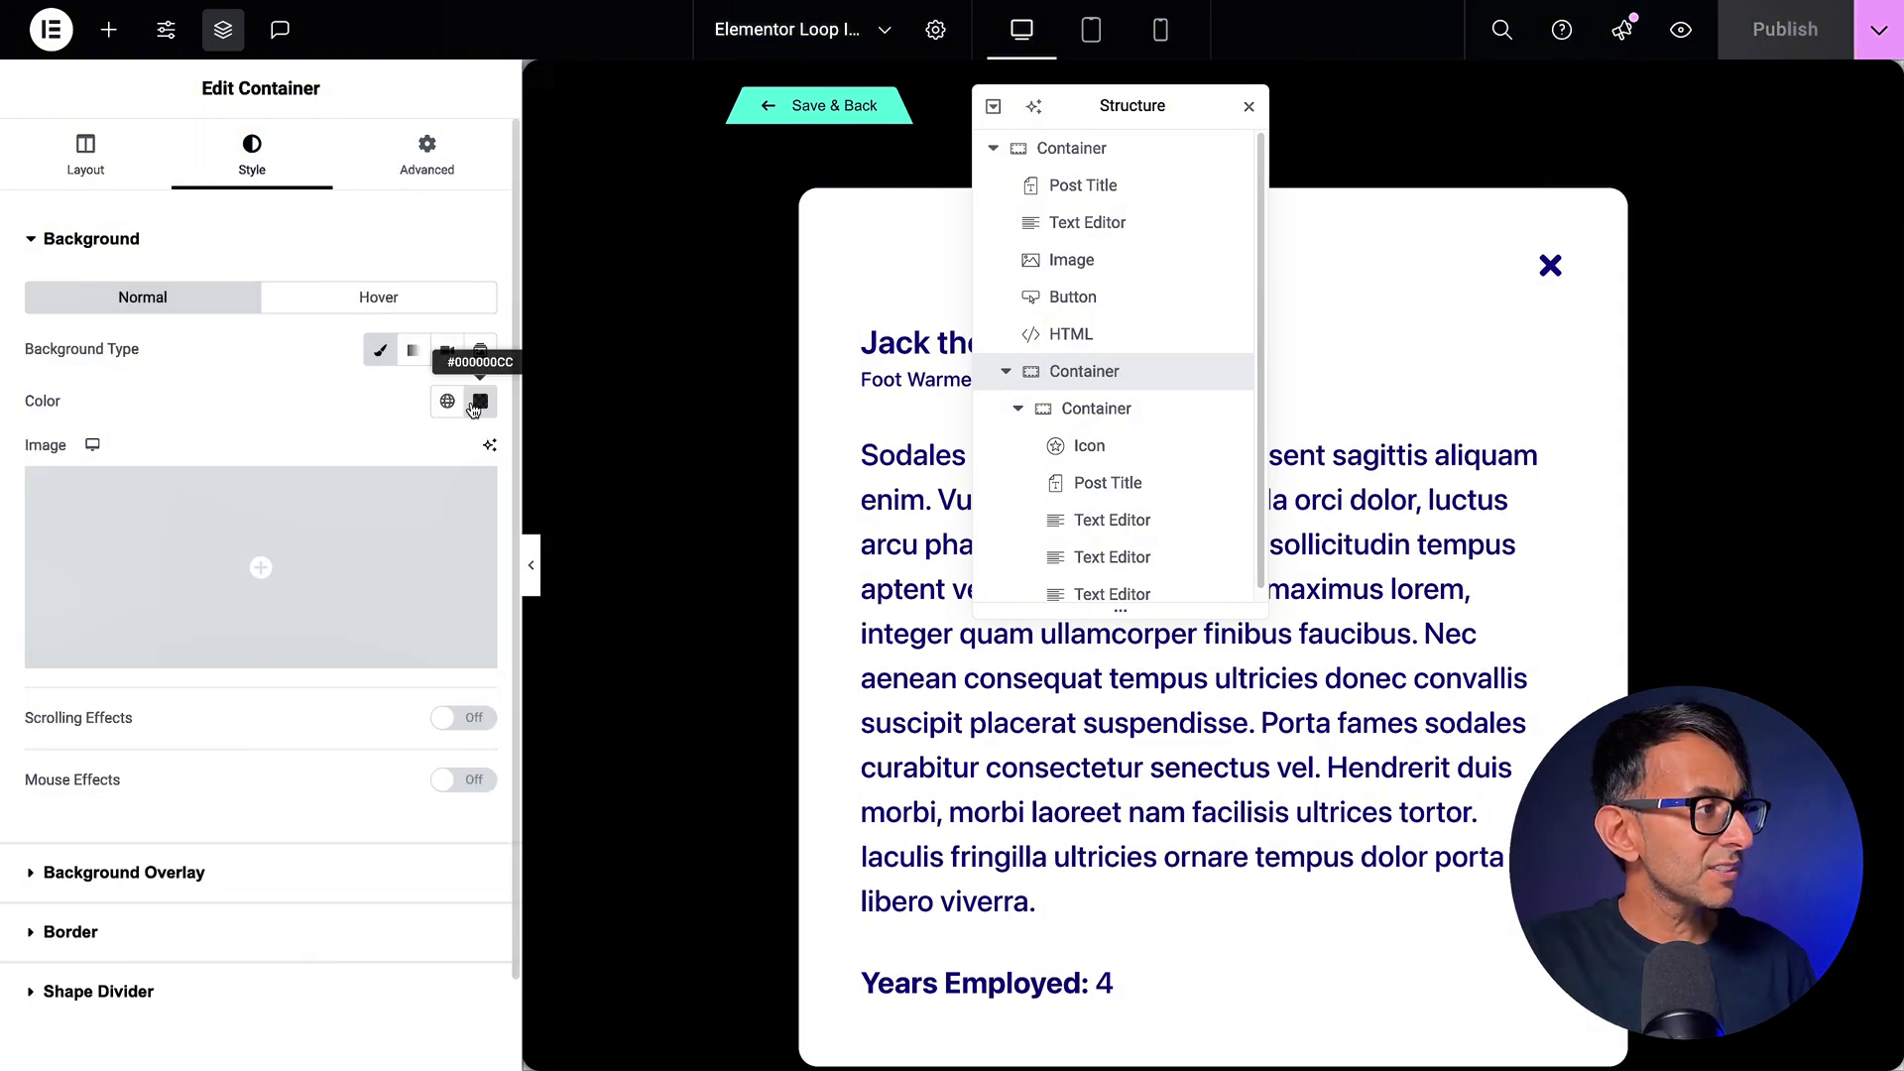
click(476, 403)
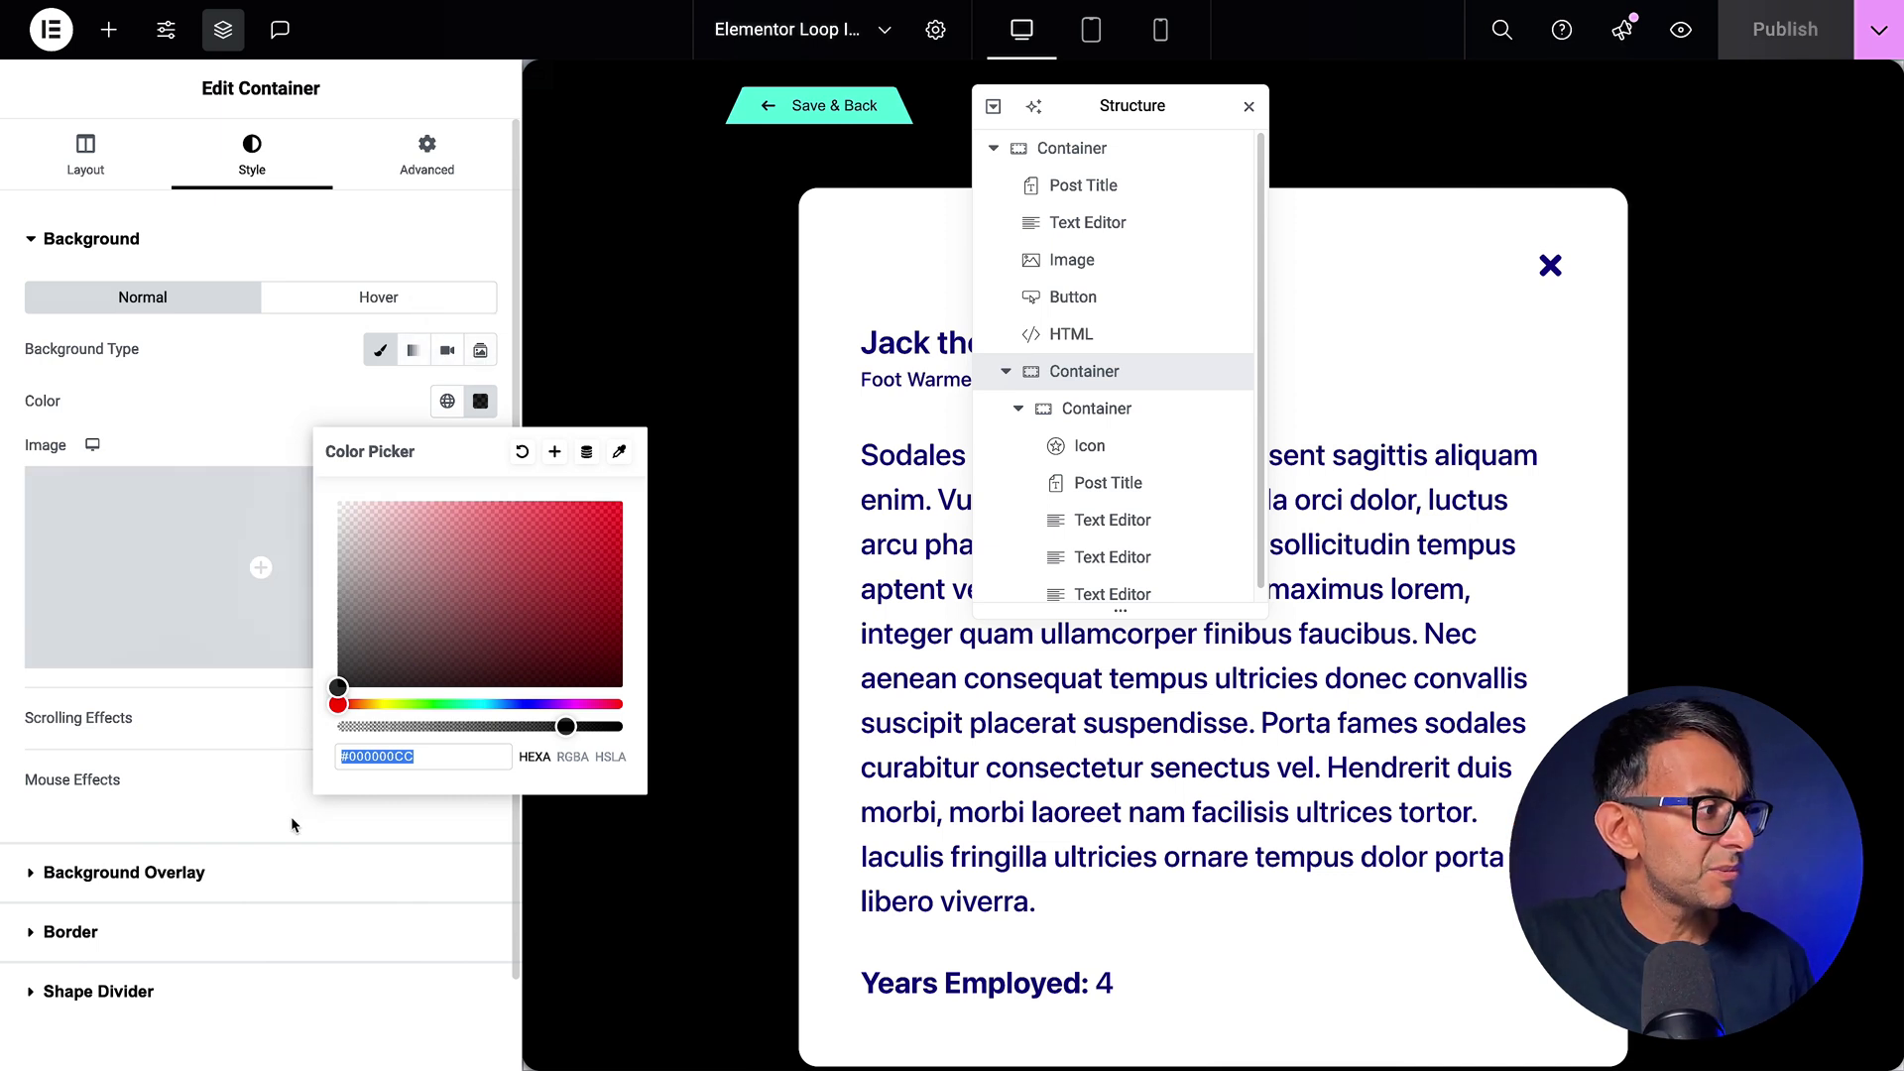
click(284, 872)
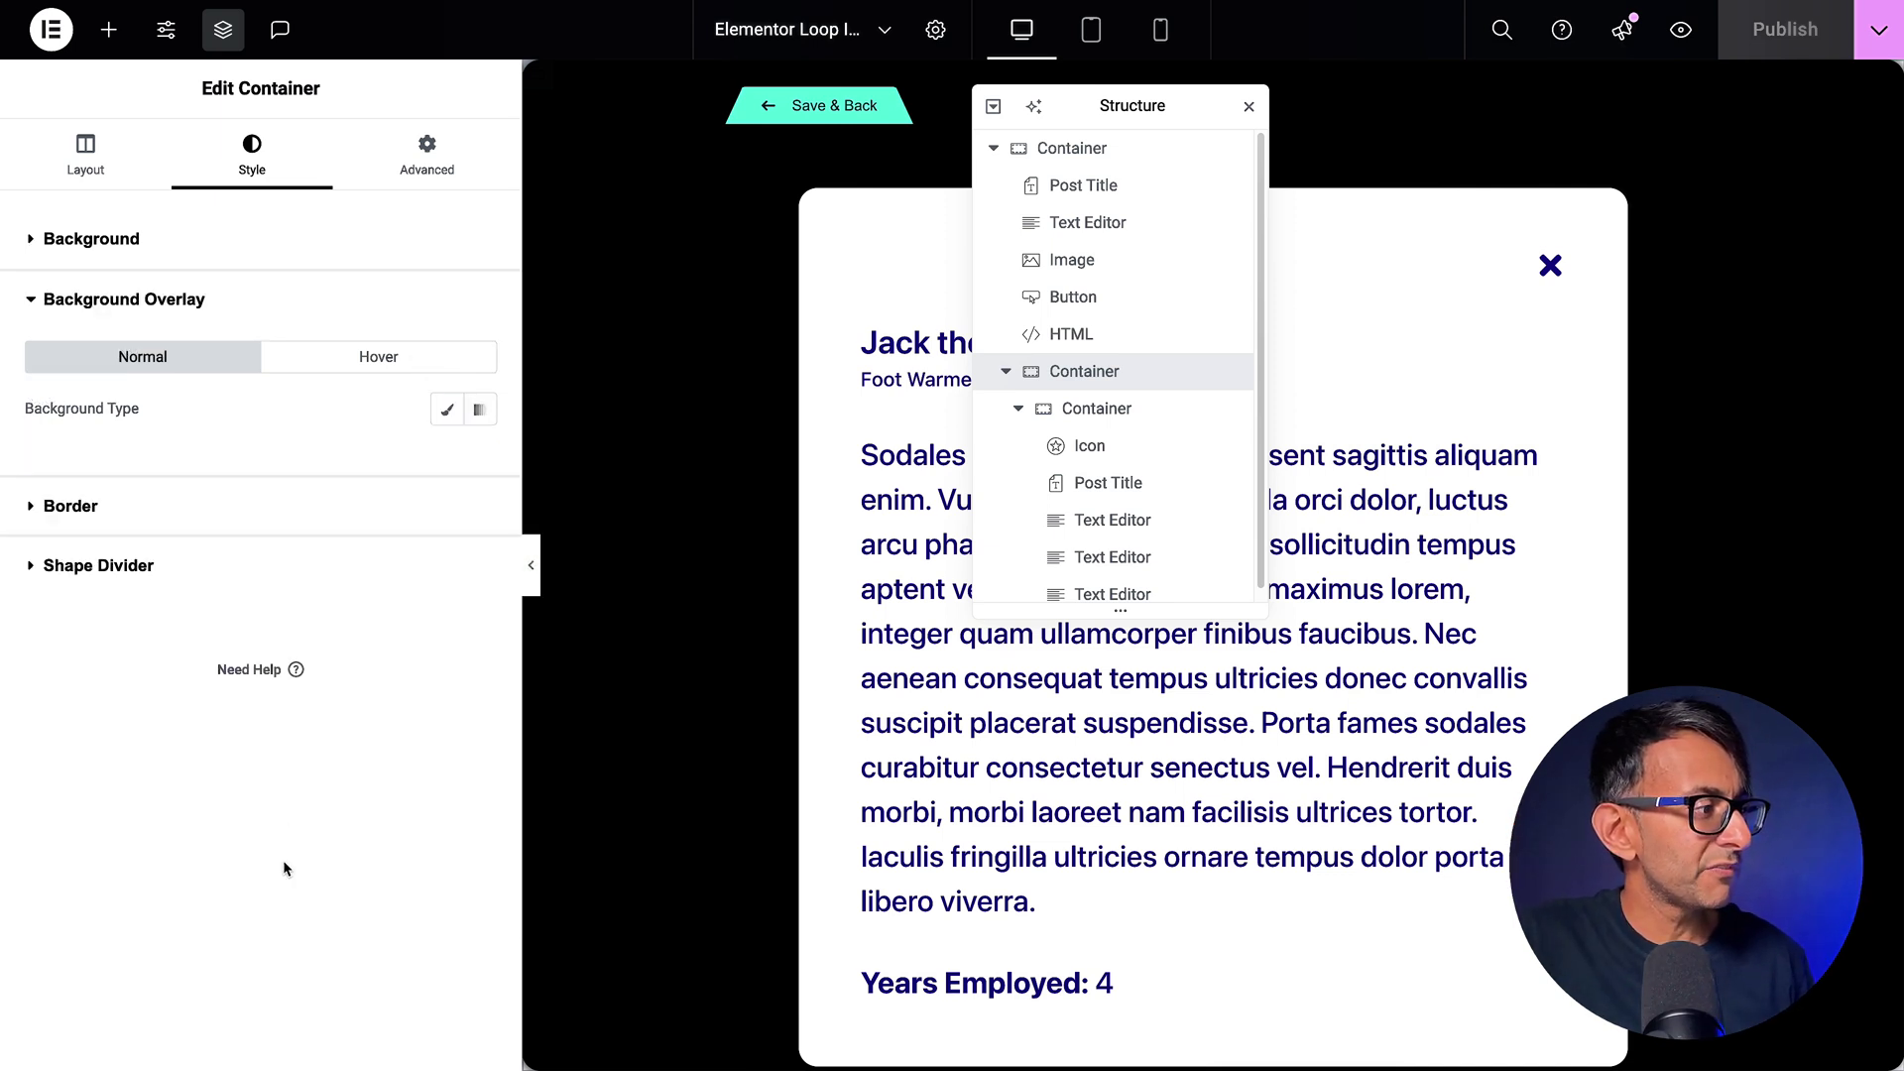
click(414, 165)
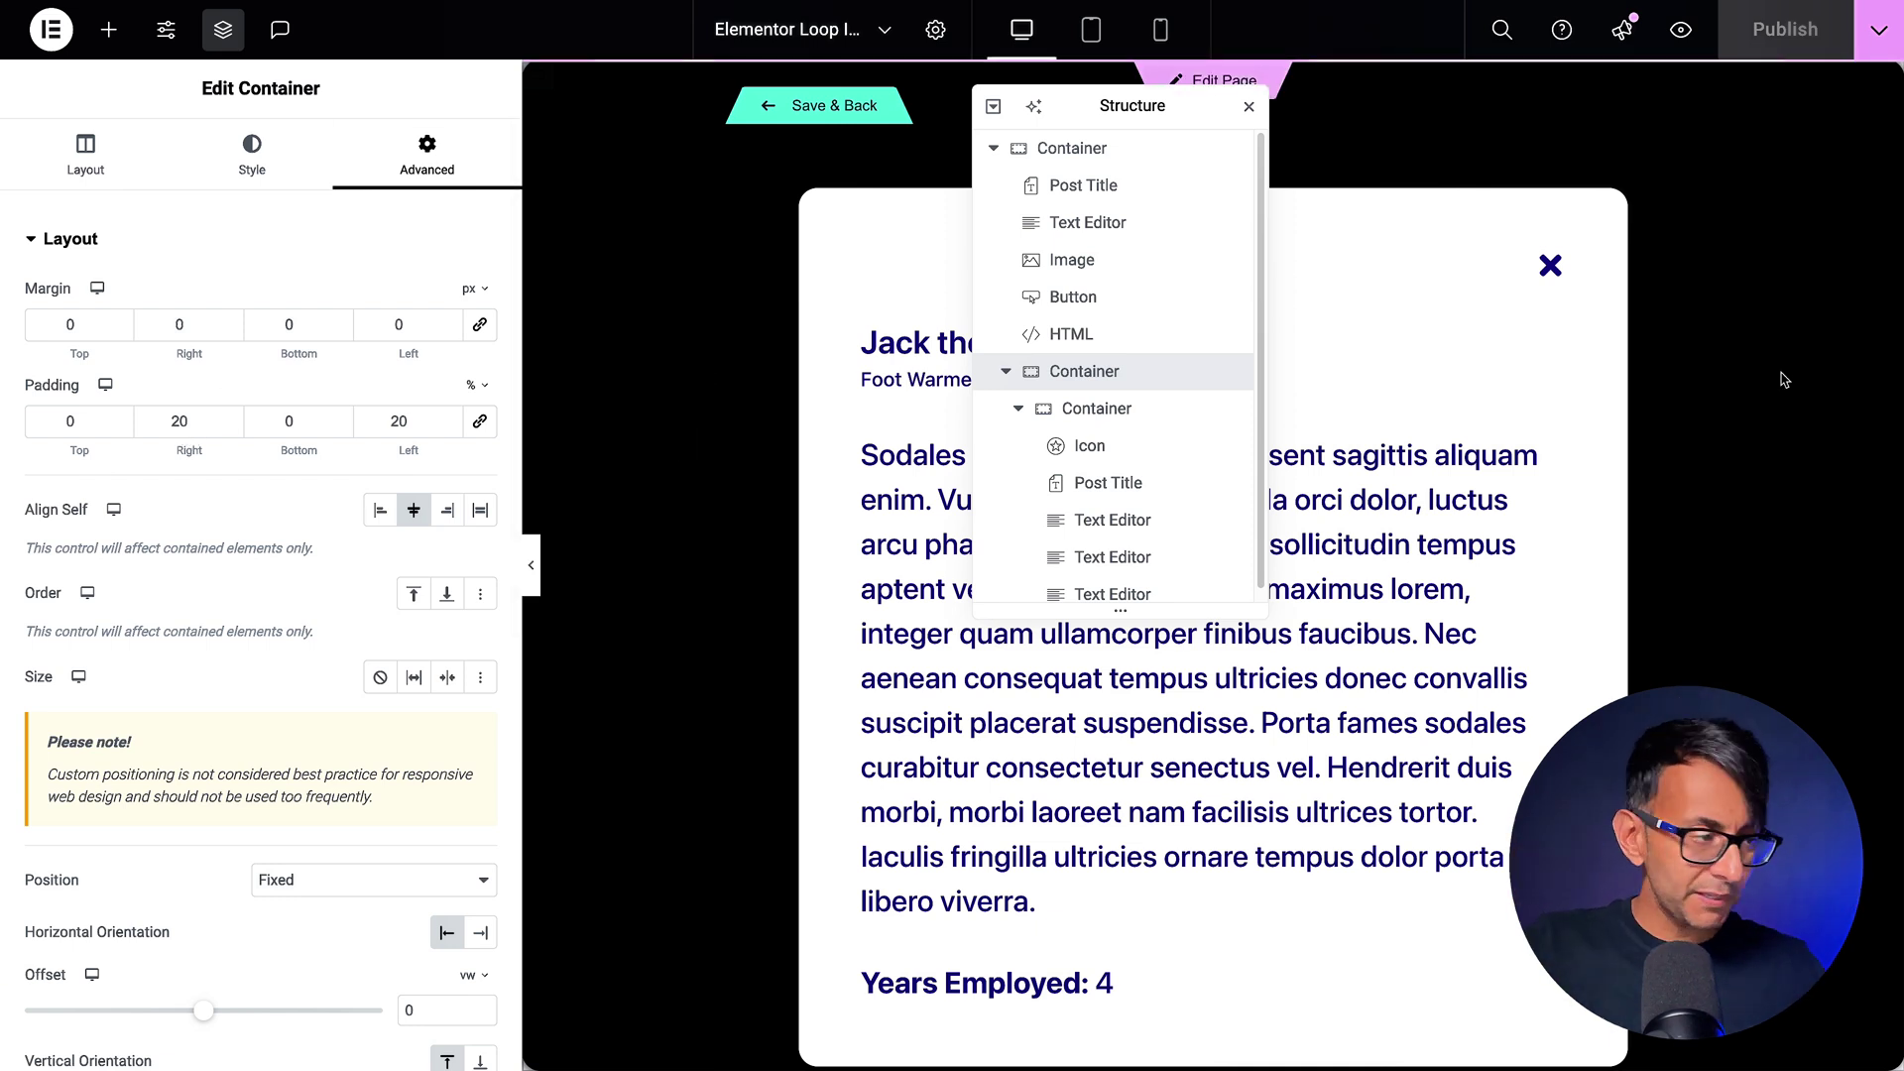
Review the outer popup container's positioning options, keeping the position Fixed and the vertical orientation Top.
scroll(496, 719, down, 2)
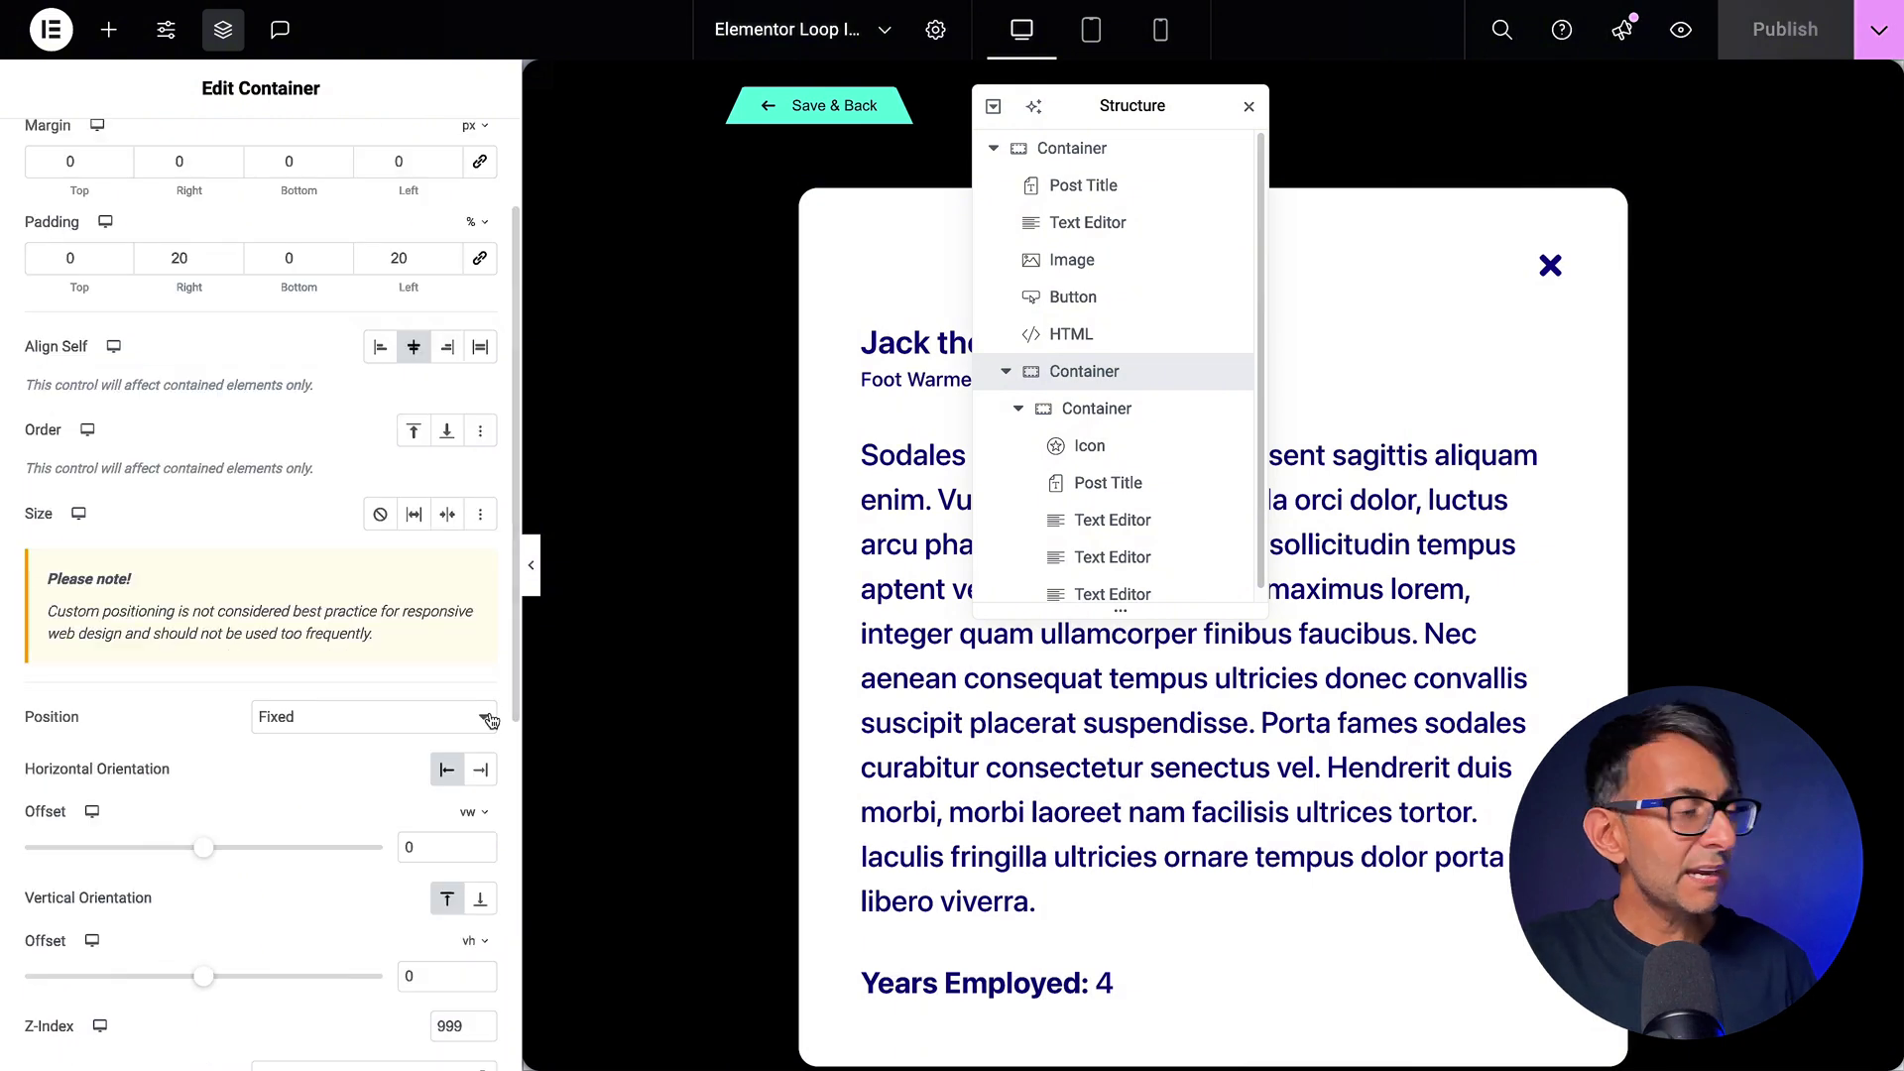
click(374, 727)
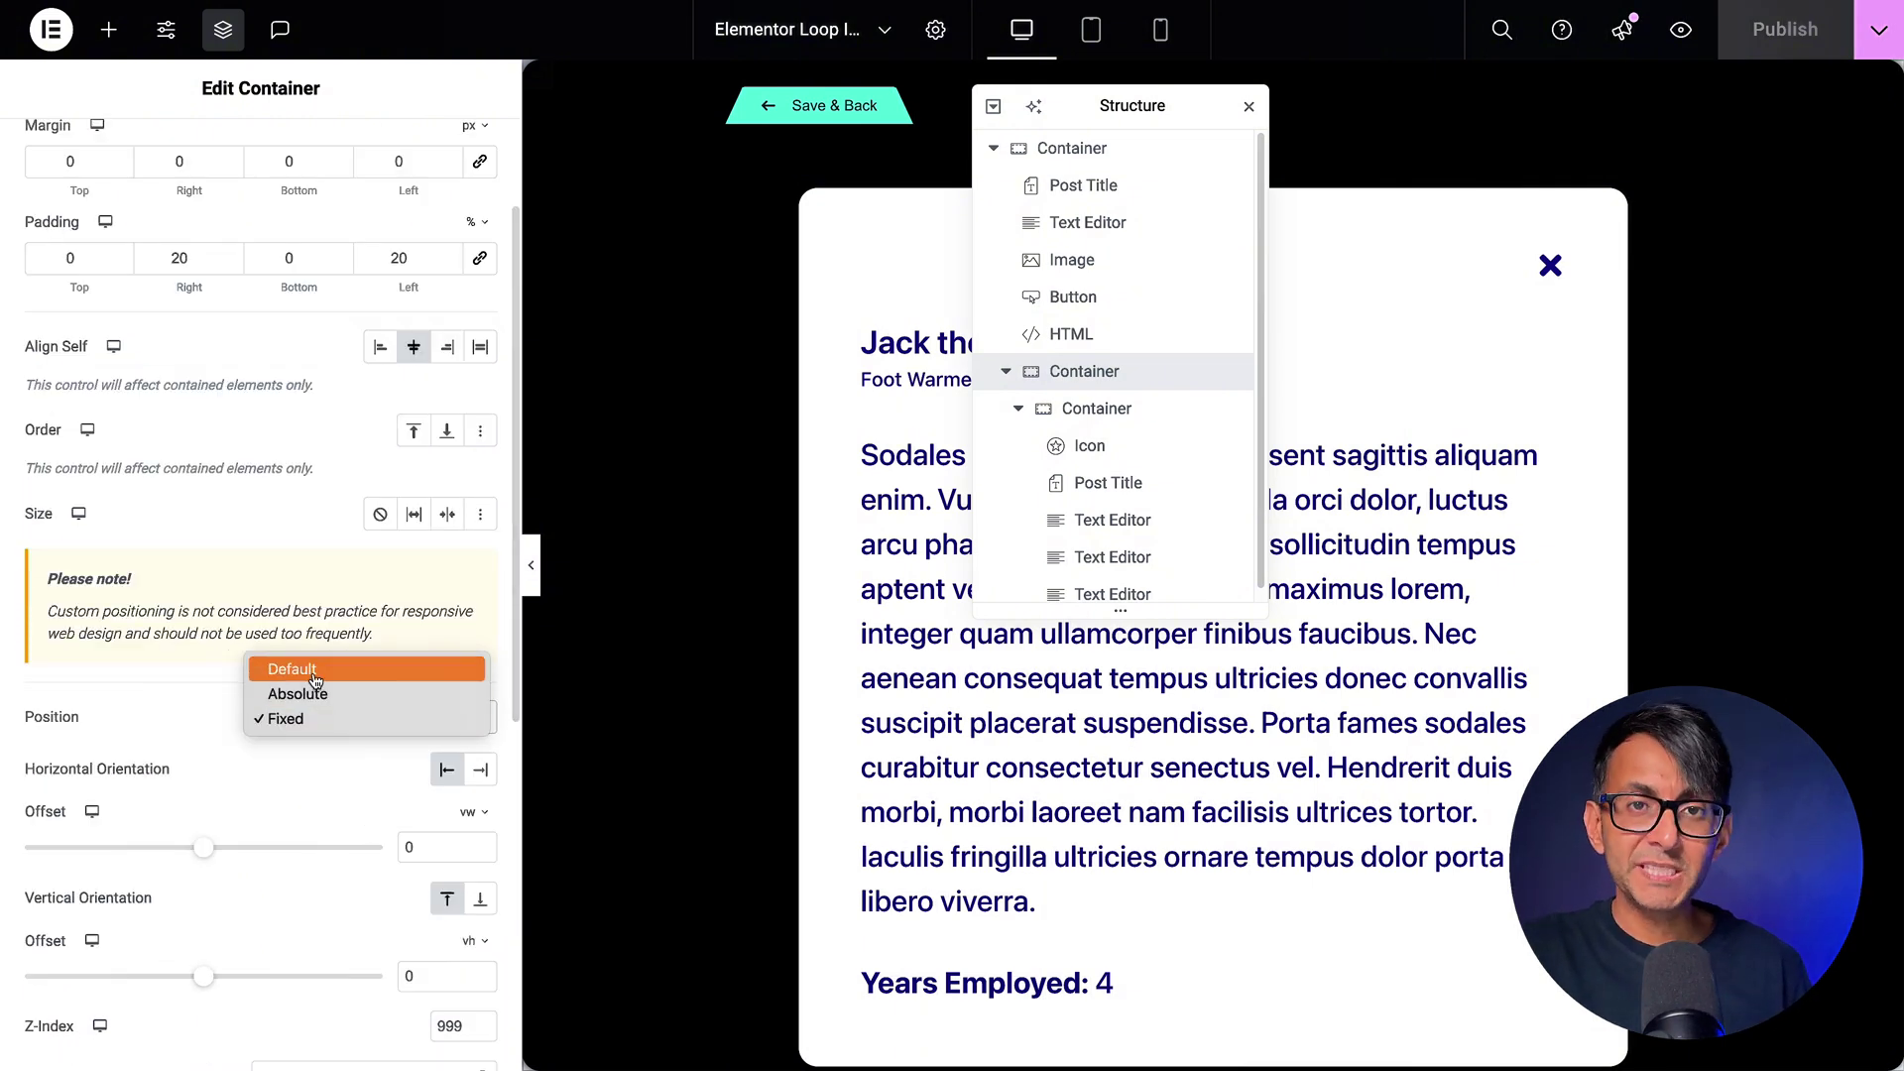
click(317, 720)
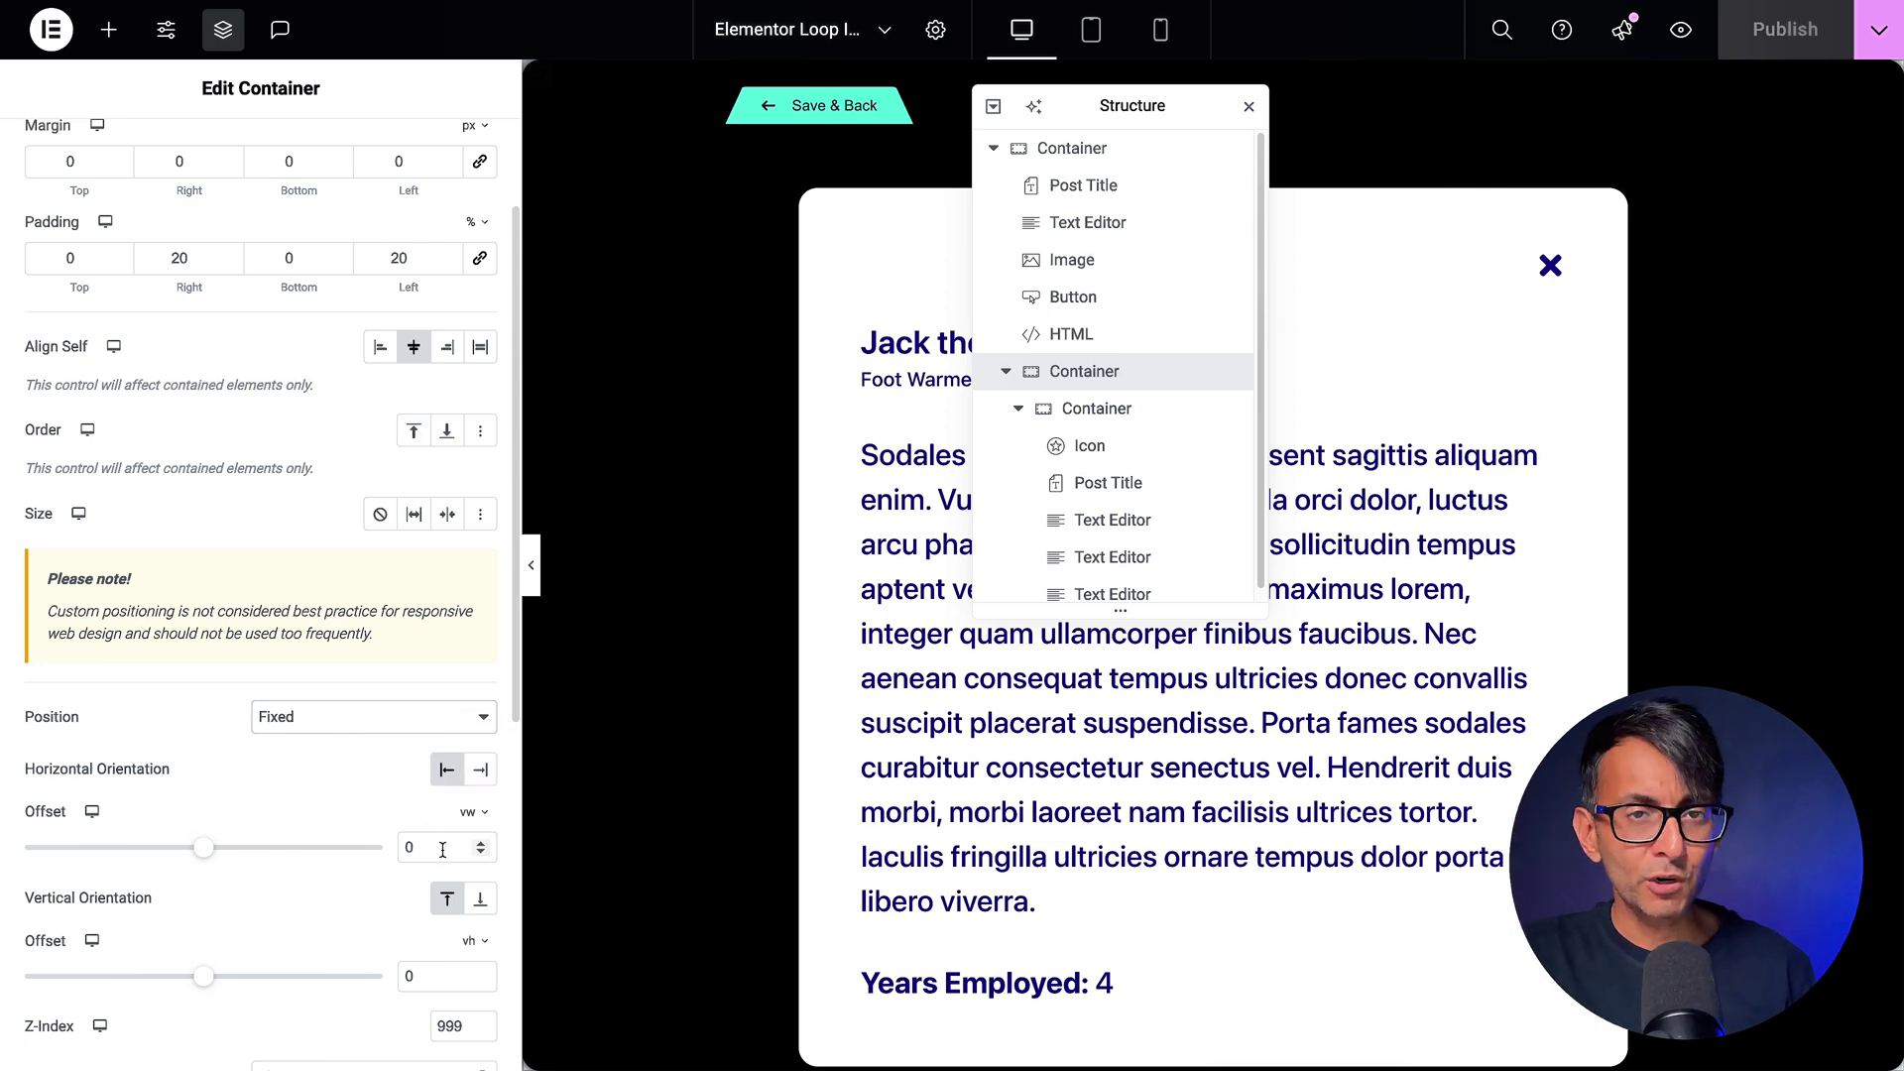
scroll(442, 849, down, 2)
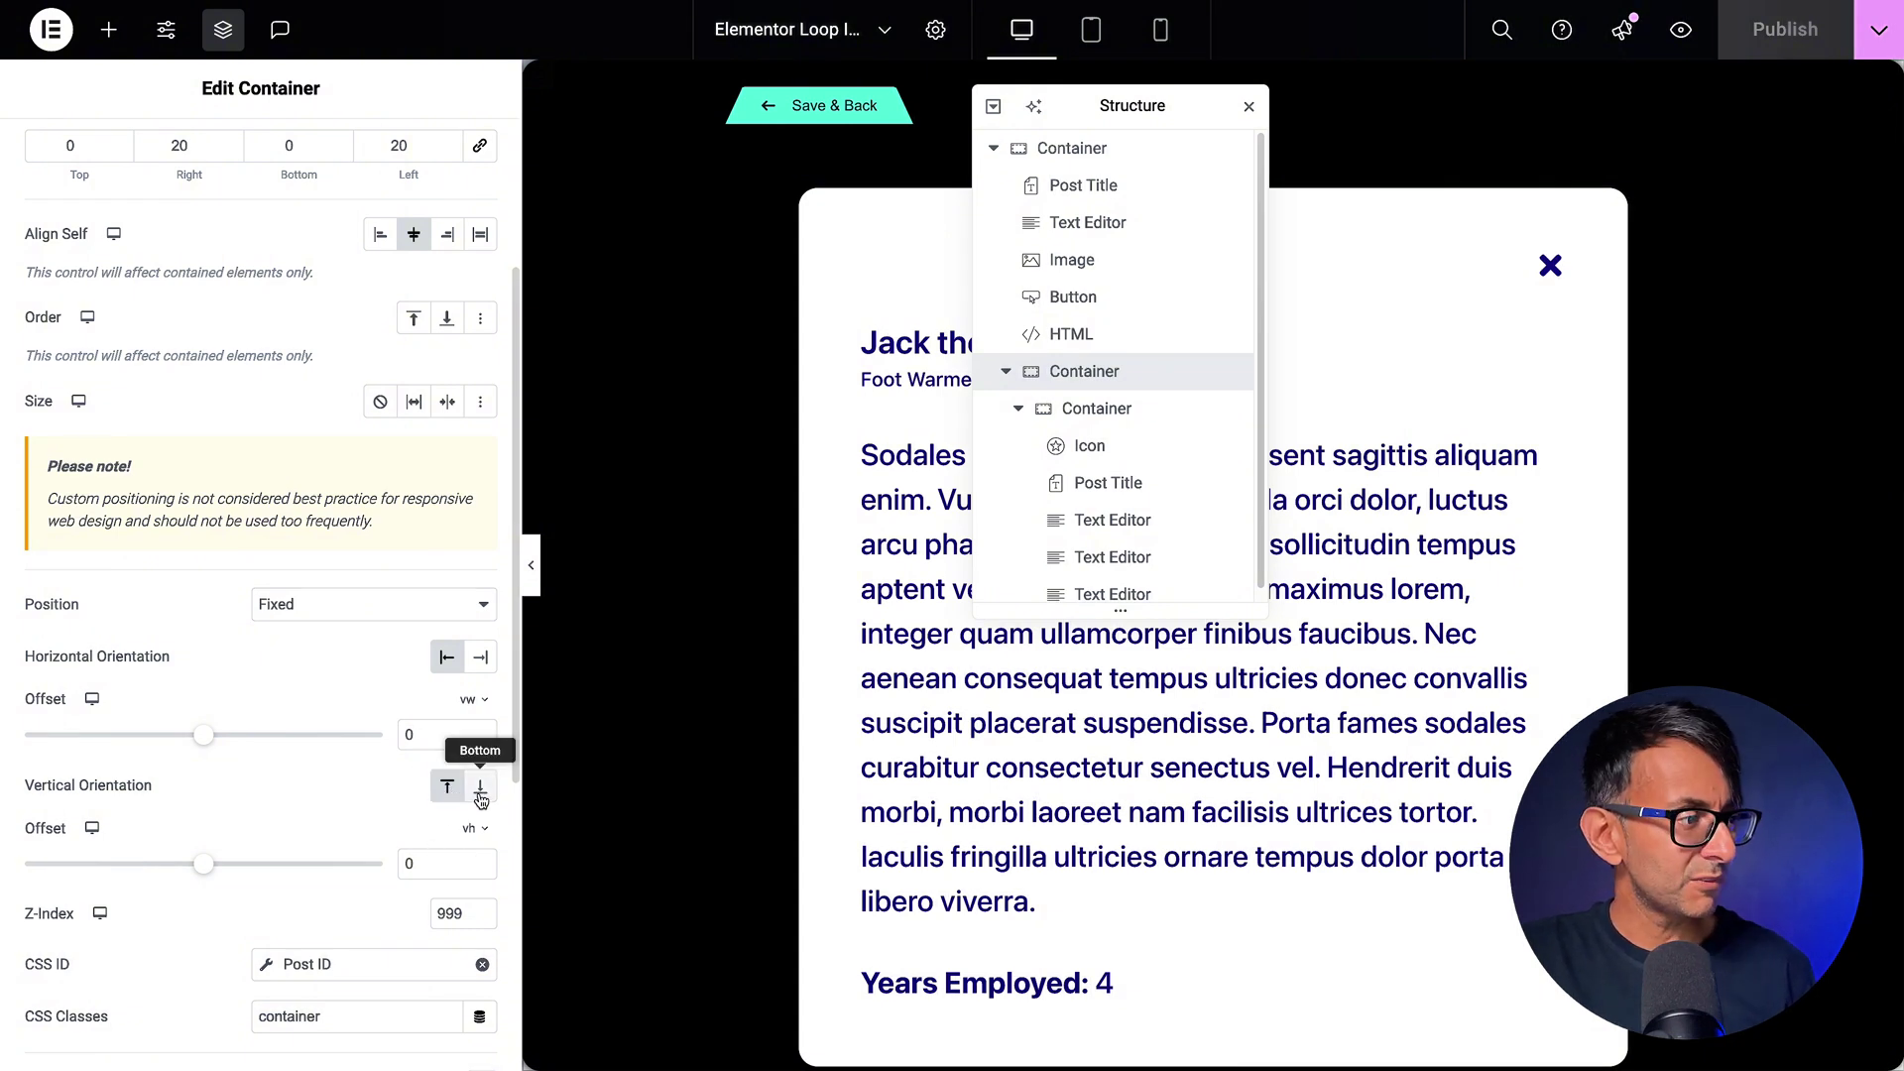
click(481, 789)
click(447, 788)
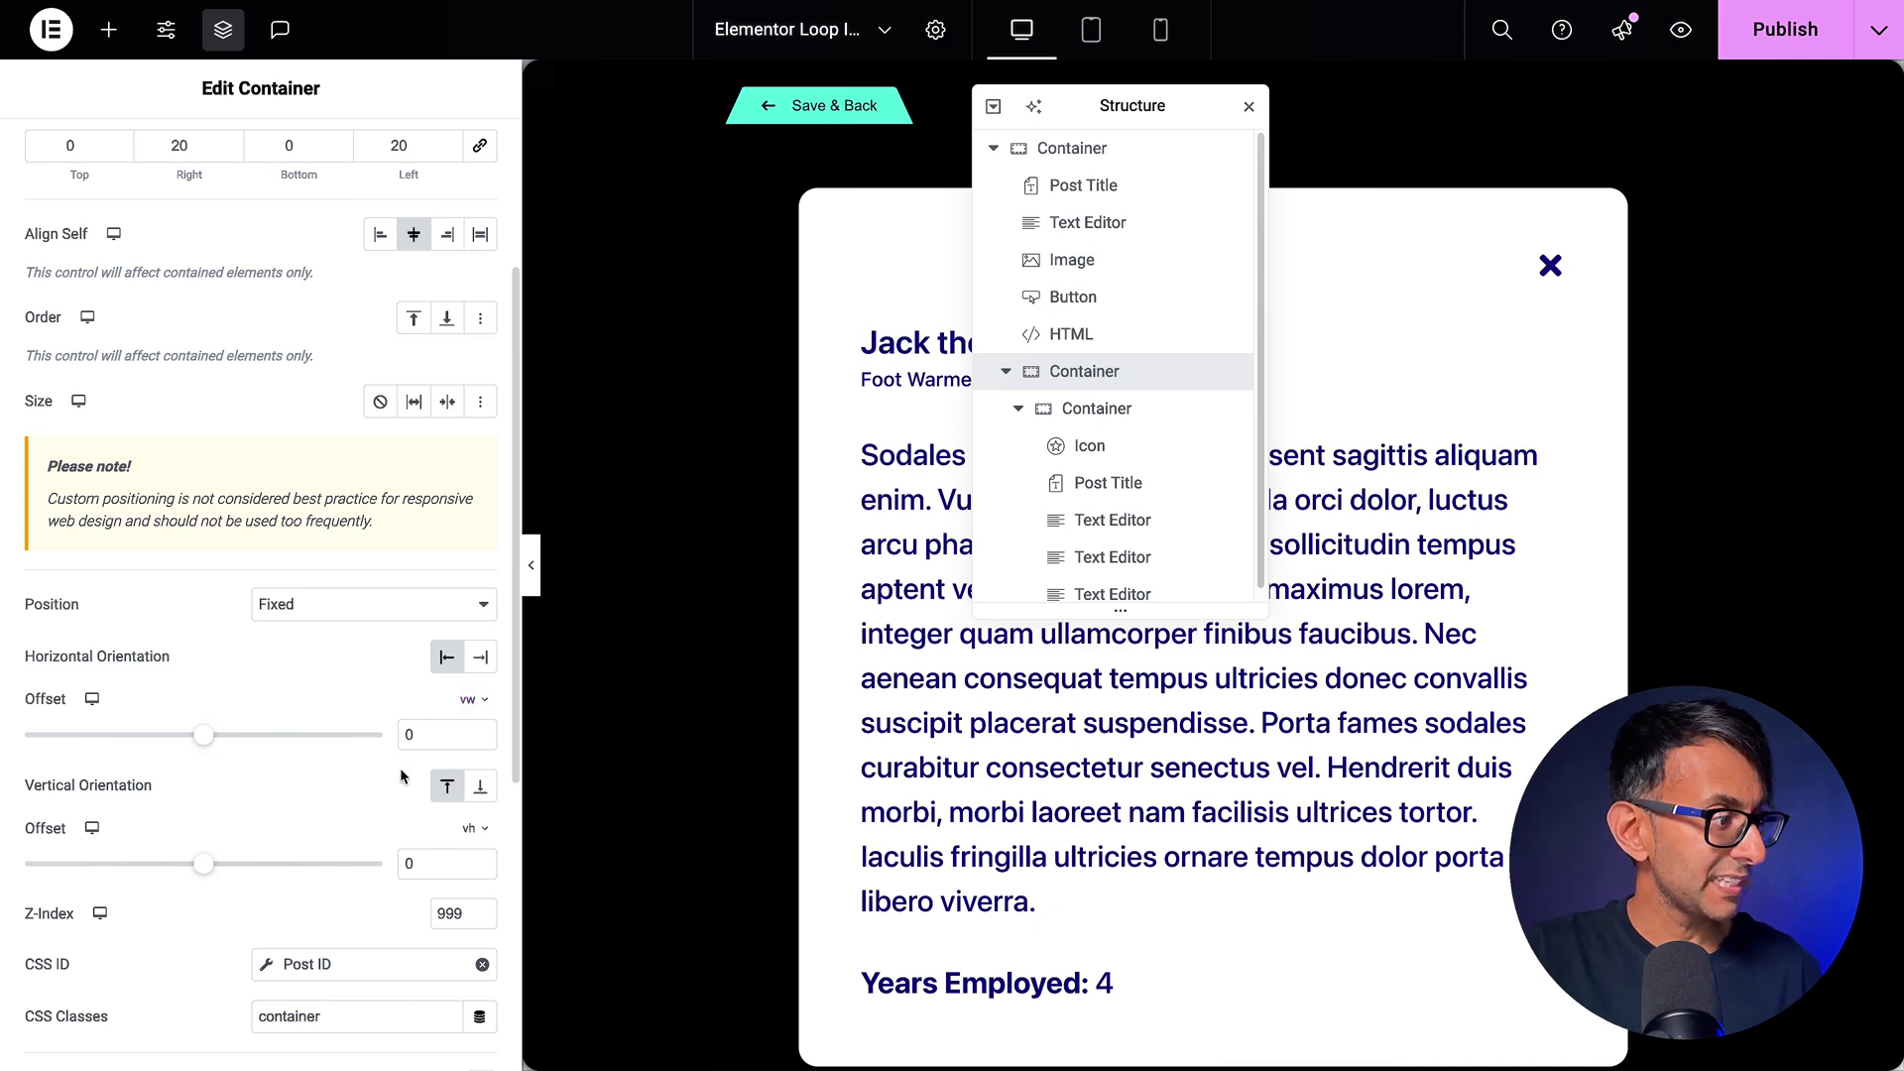
Inspect the advanced settings of the Post ID tag used as the outer popup container's CSS ID.
scroll(405, 769, down, 1)
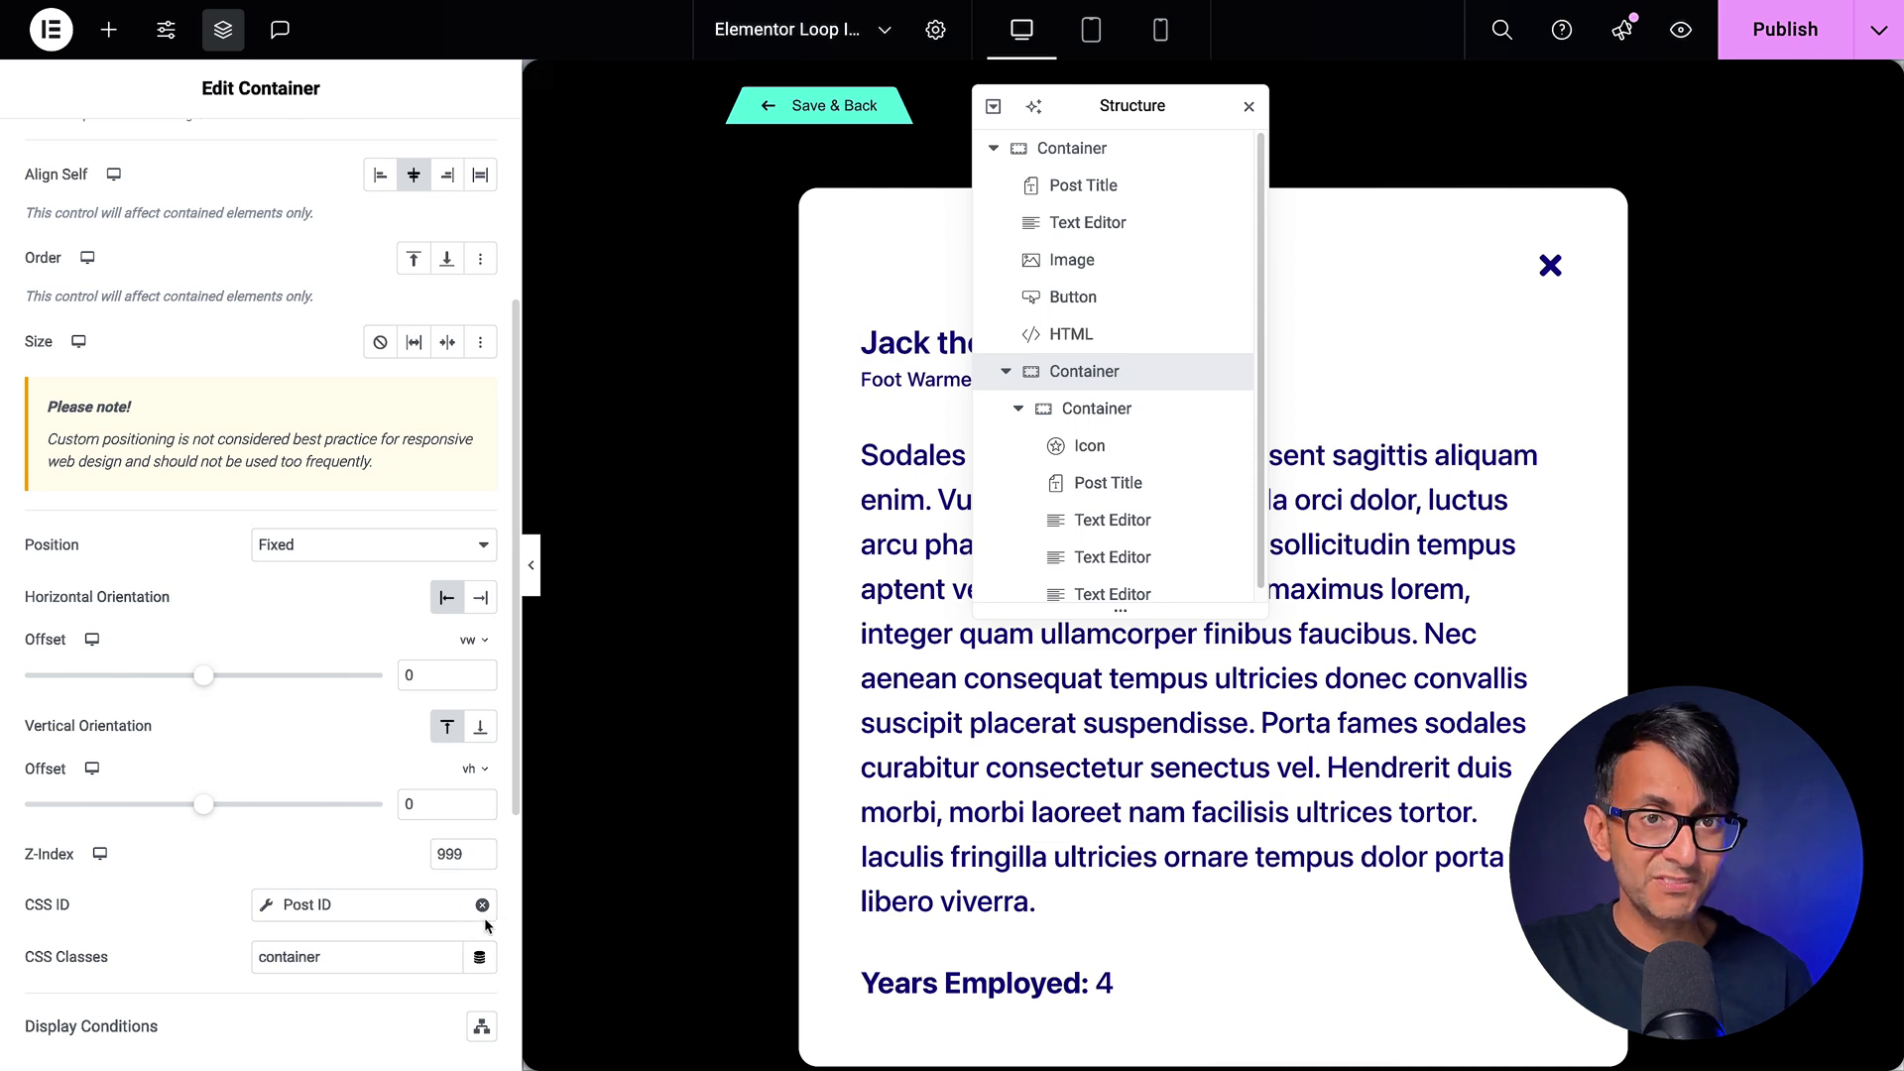
click(268, 907)
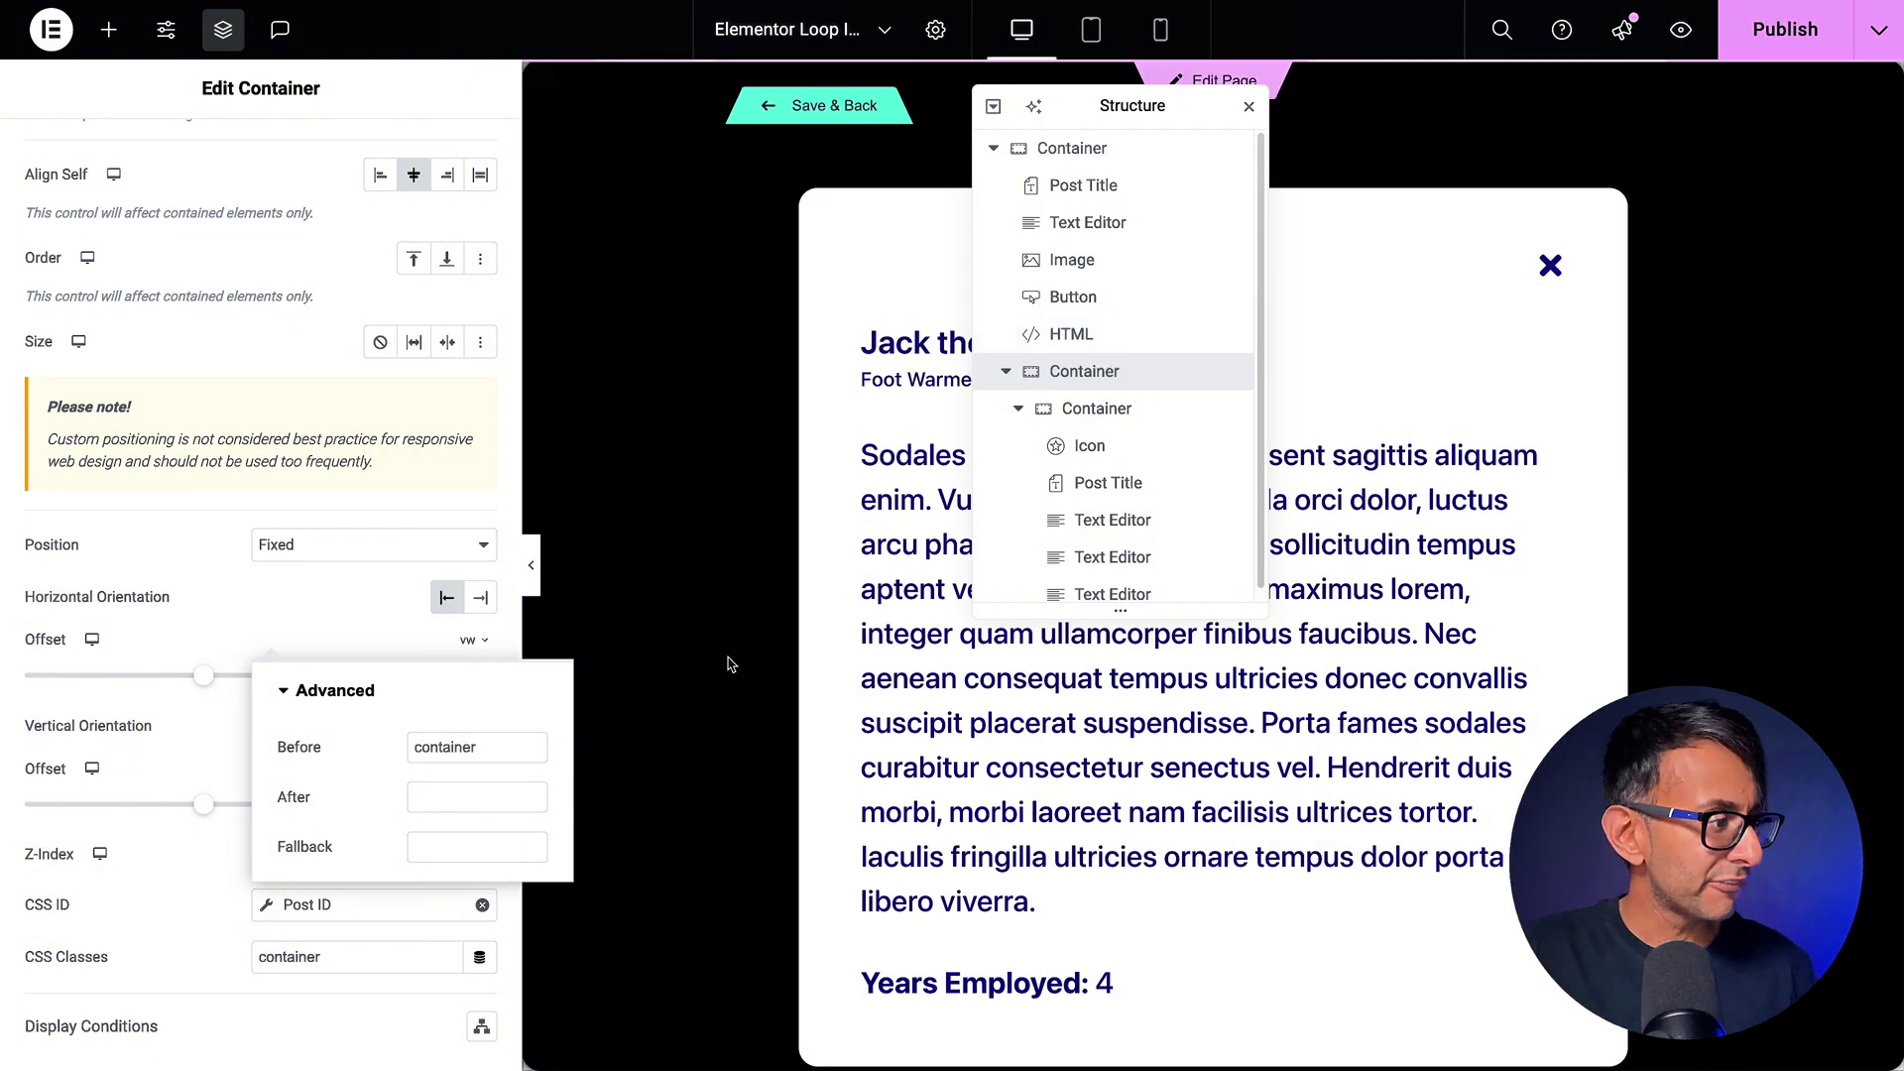
click(210, 923)
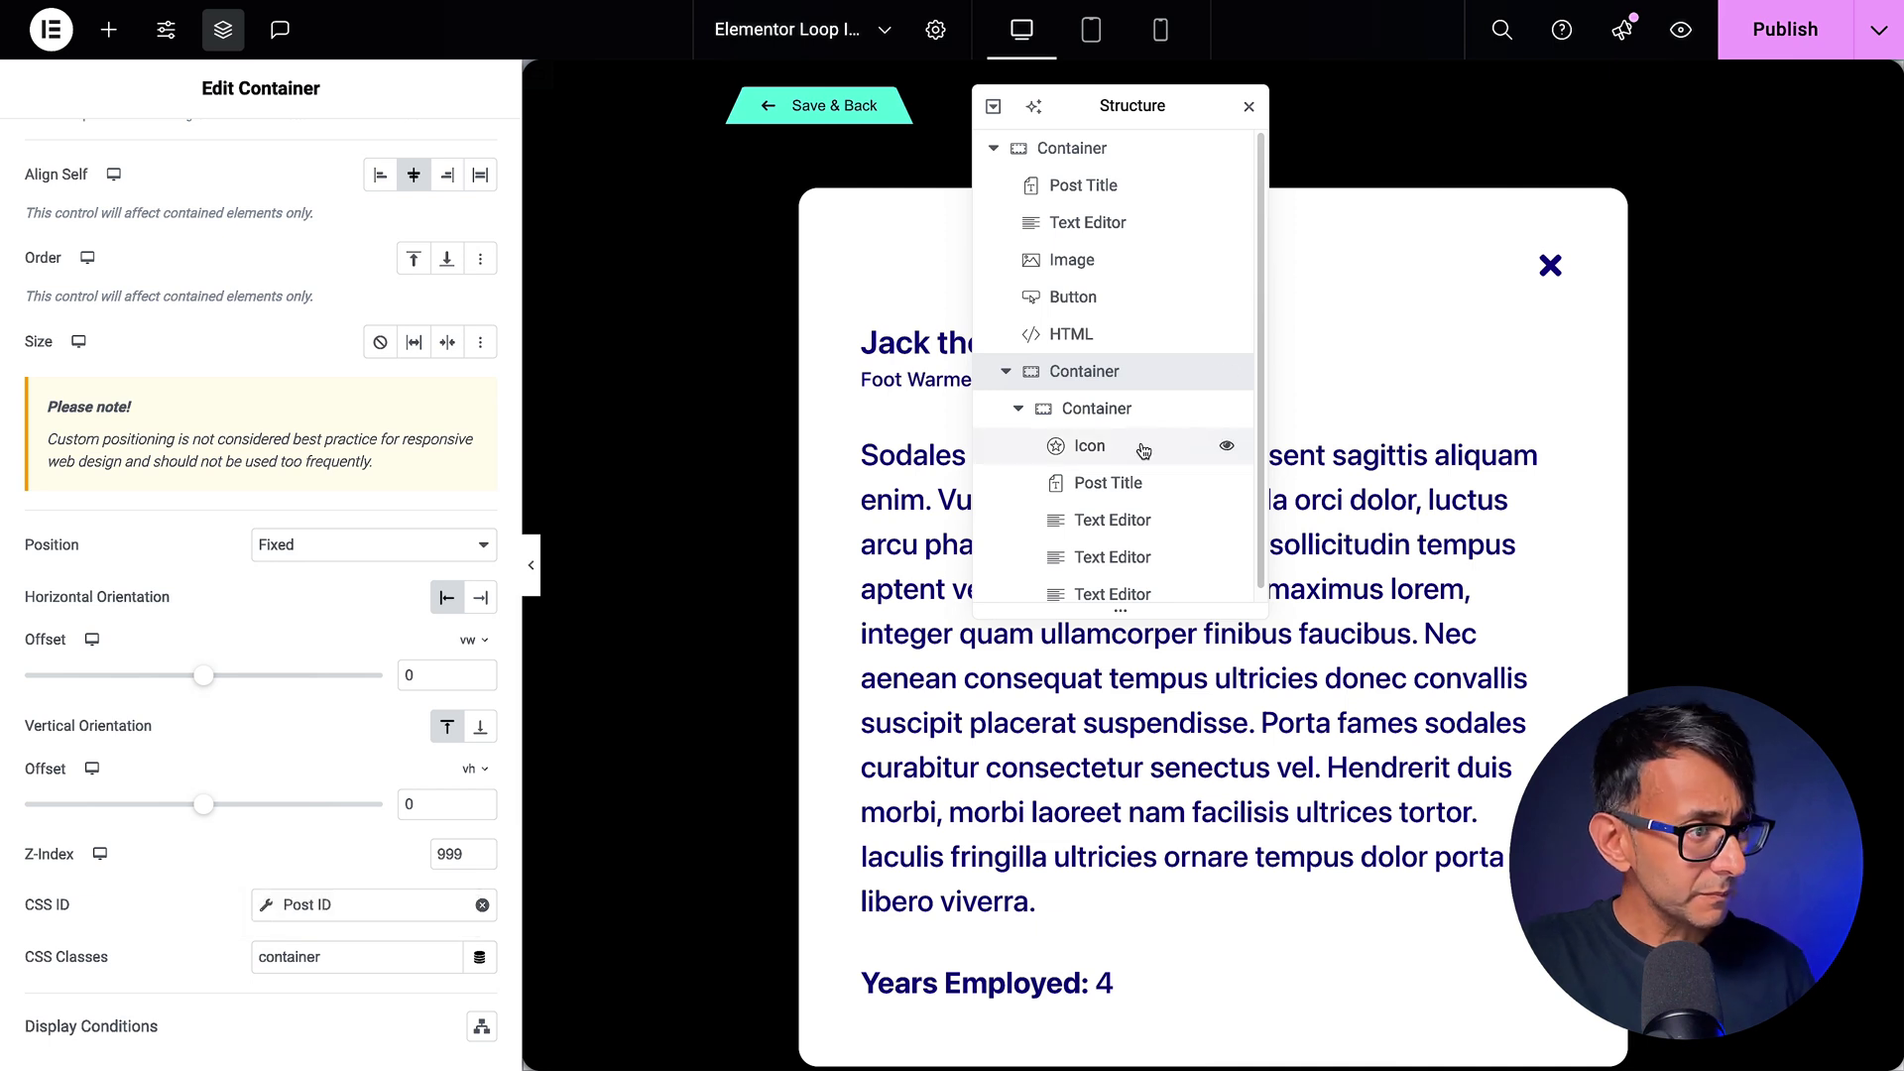
Check the HTML widget and go over the outer popup container's advanced and layout settings.
click(1119, 337)
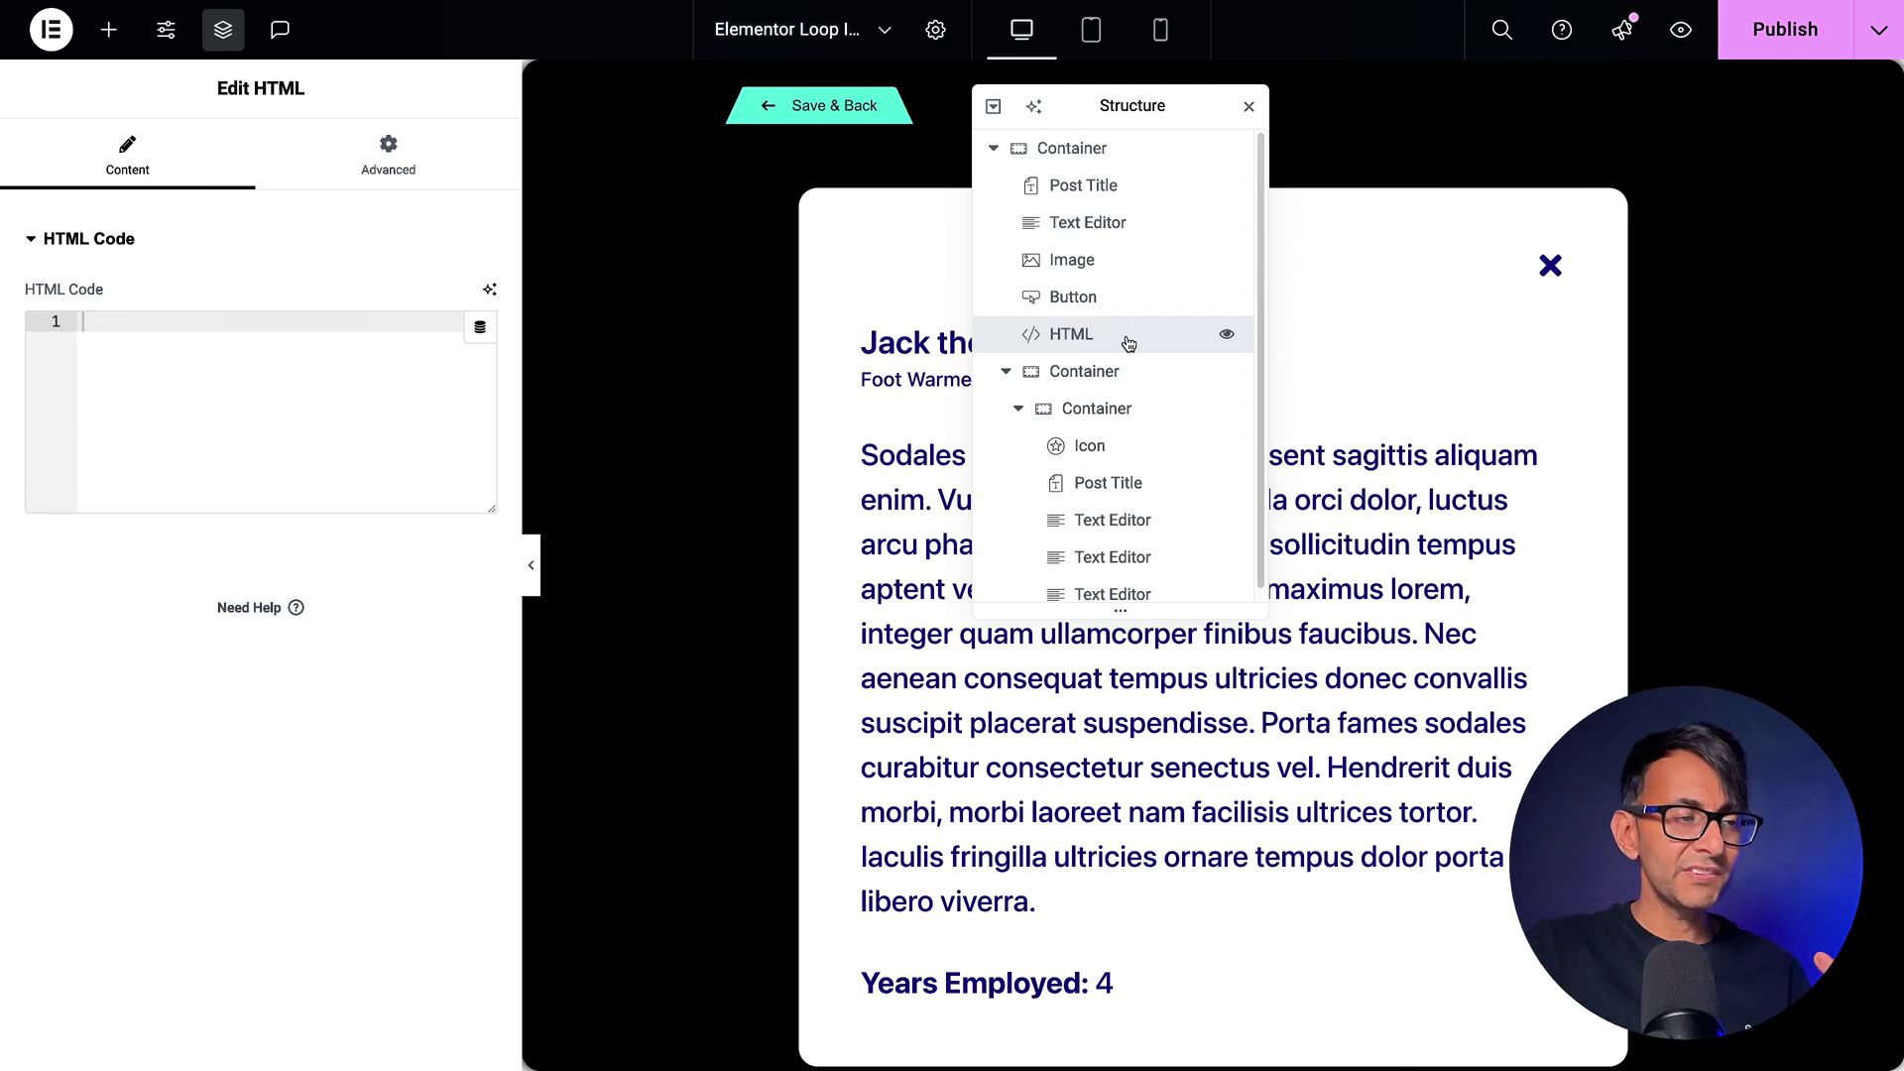
click(1118, 377)
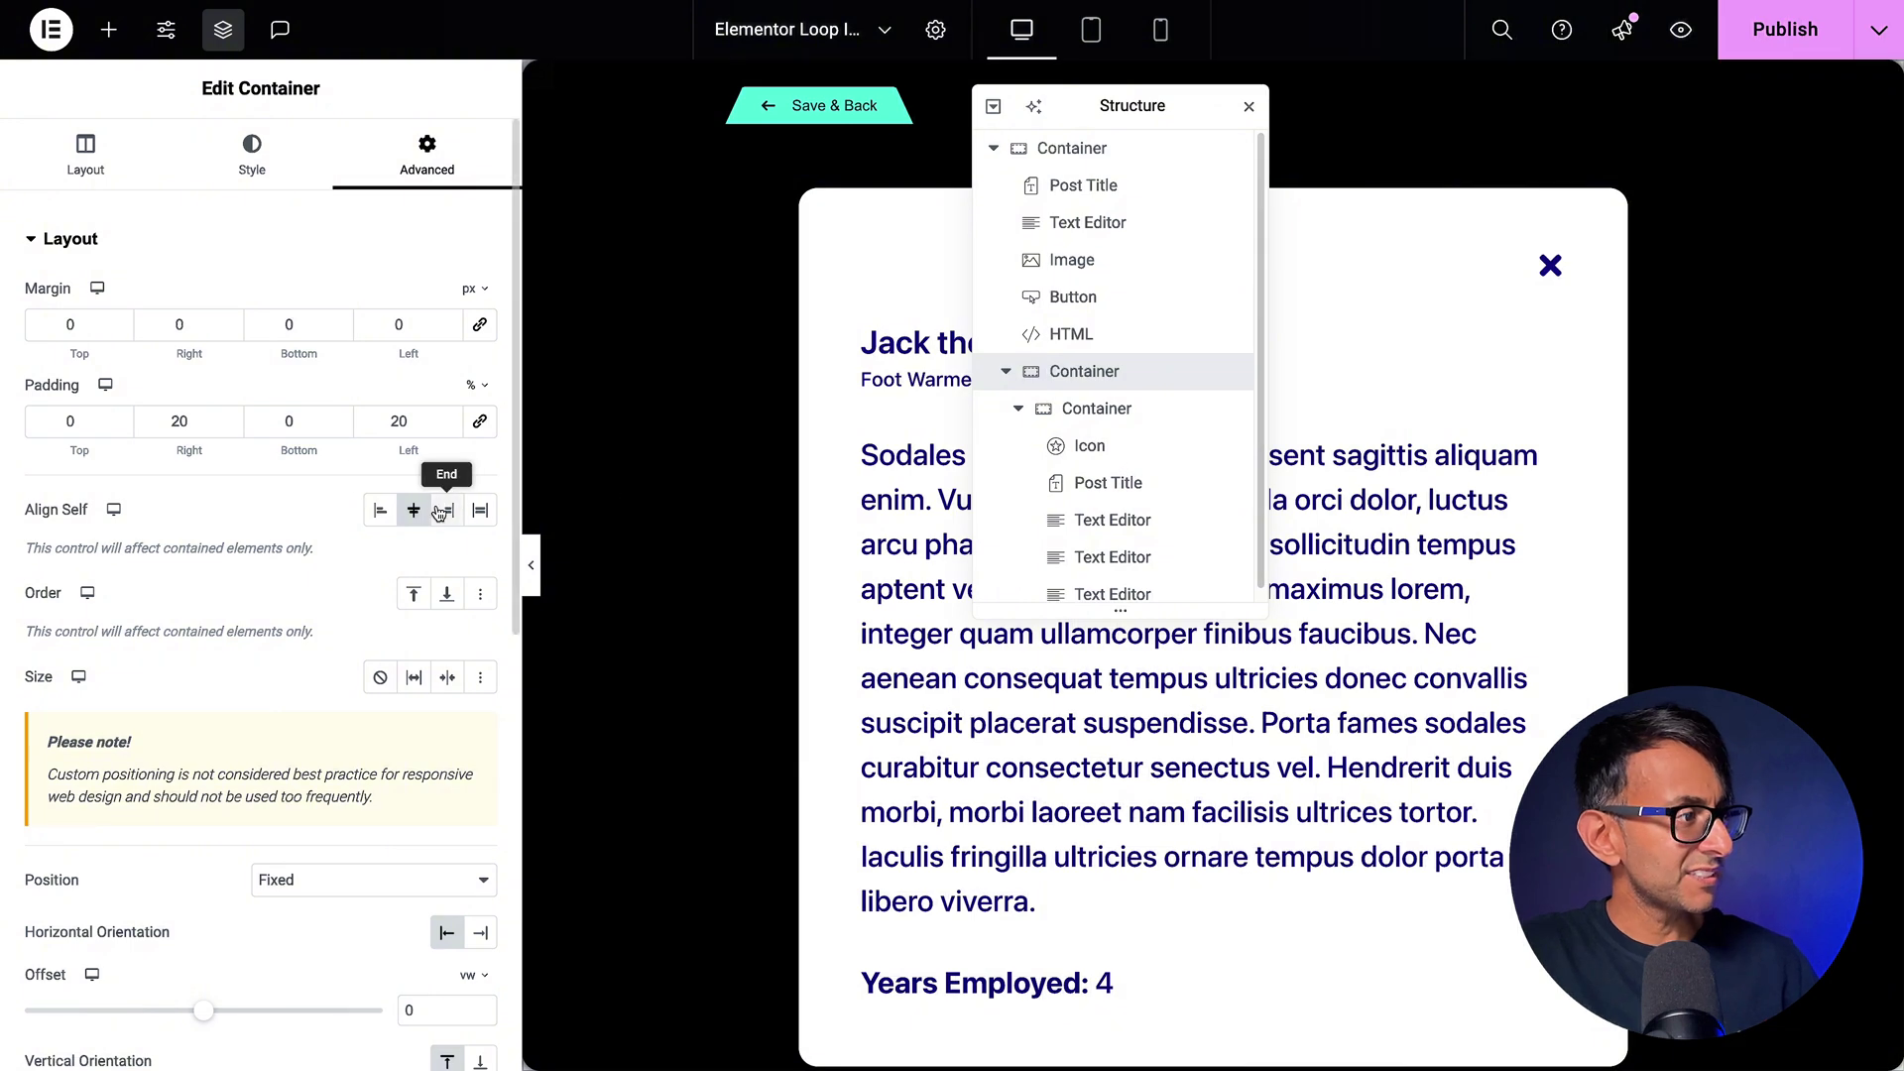
scroll(378, 659, down, 3)
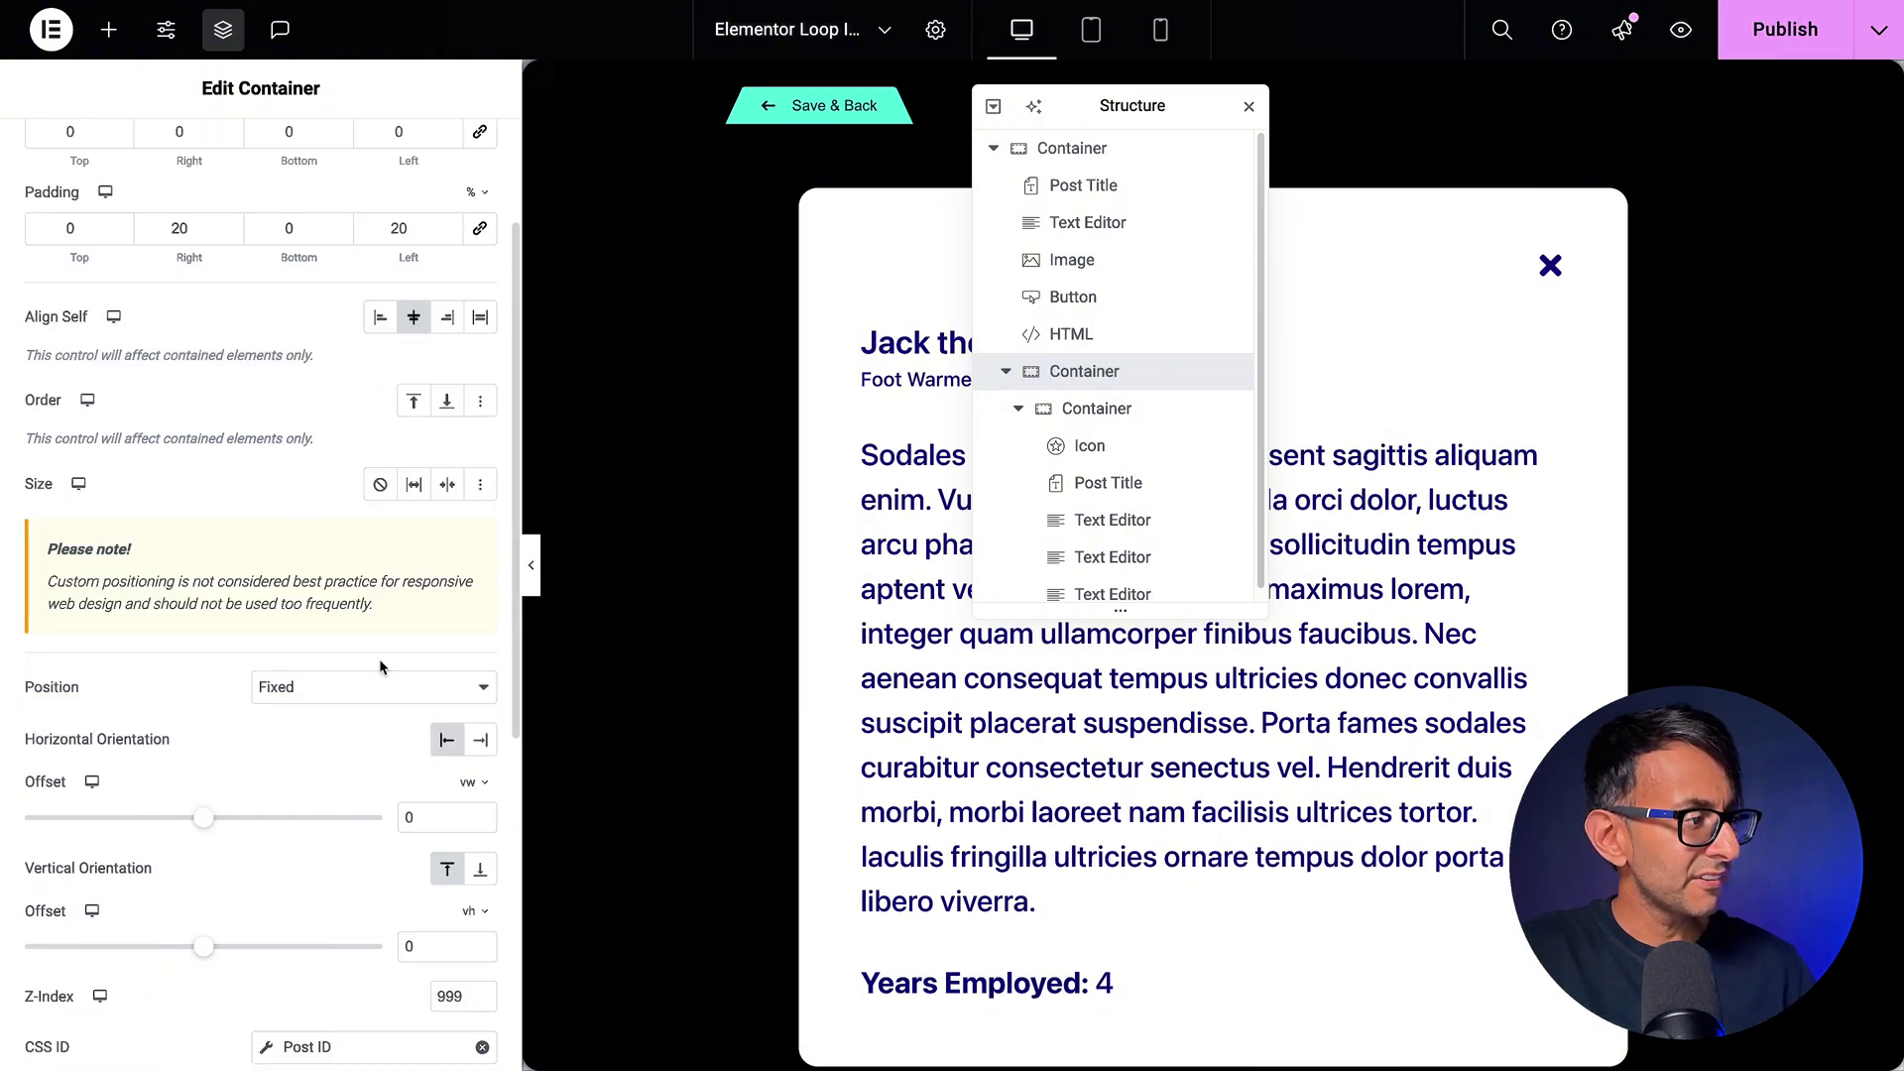
scroll(379, 658, up, 3)
click(139, 169)
scroll(369, 562, down, 1)
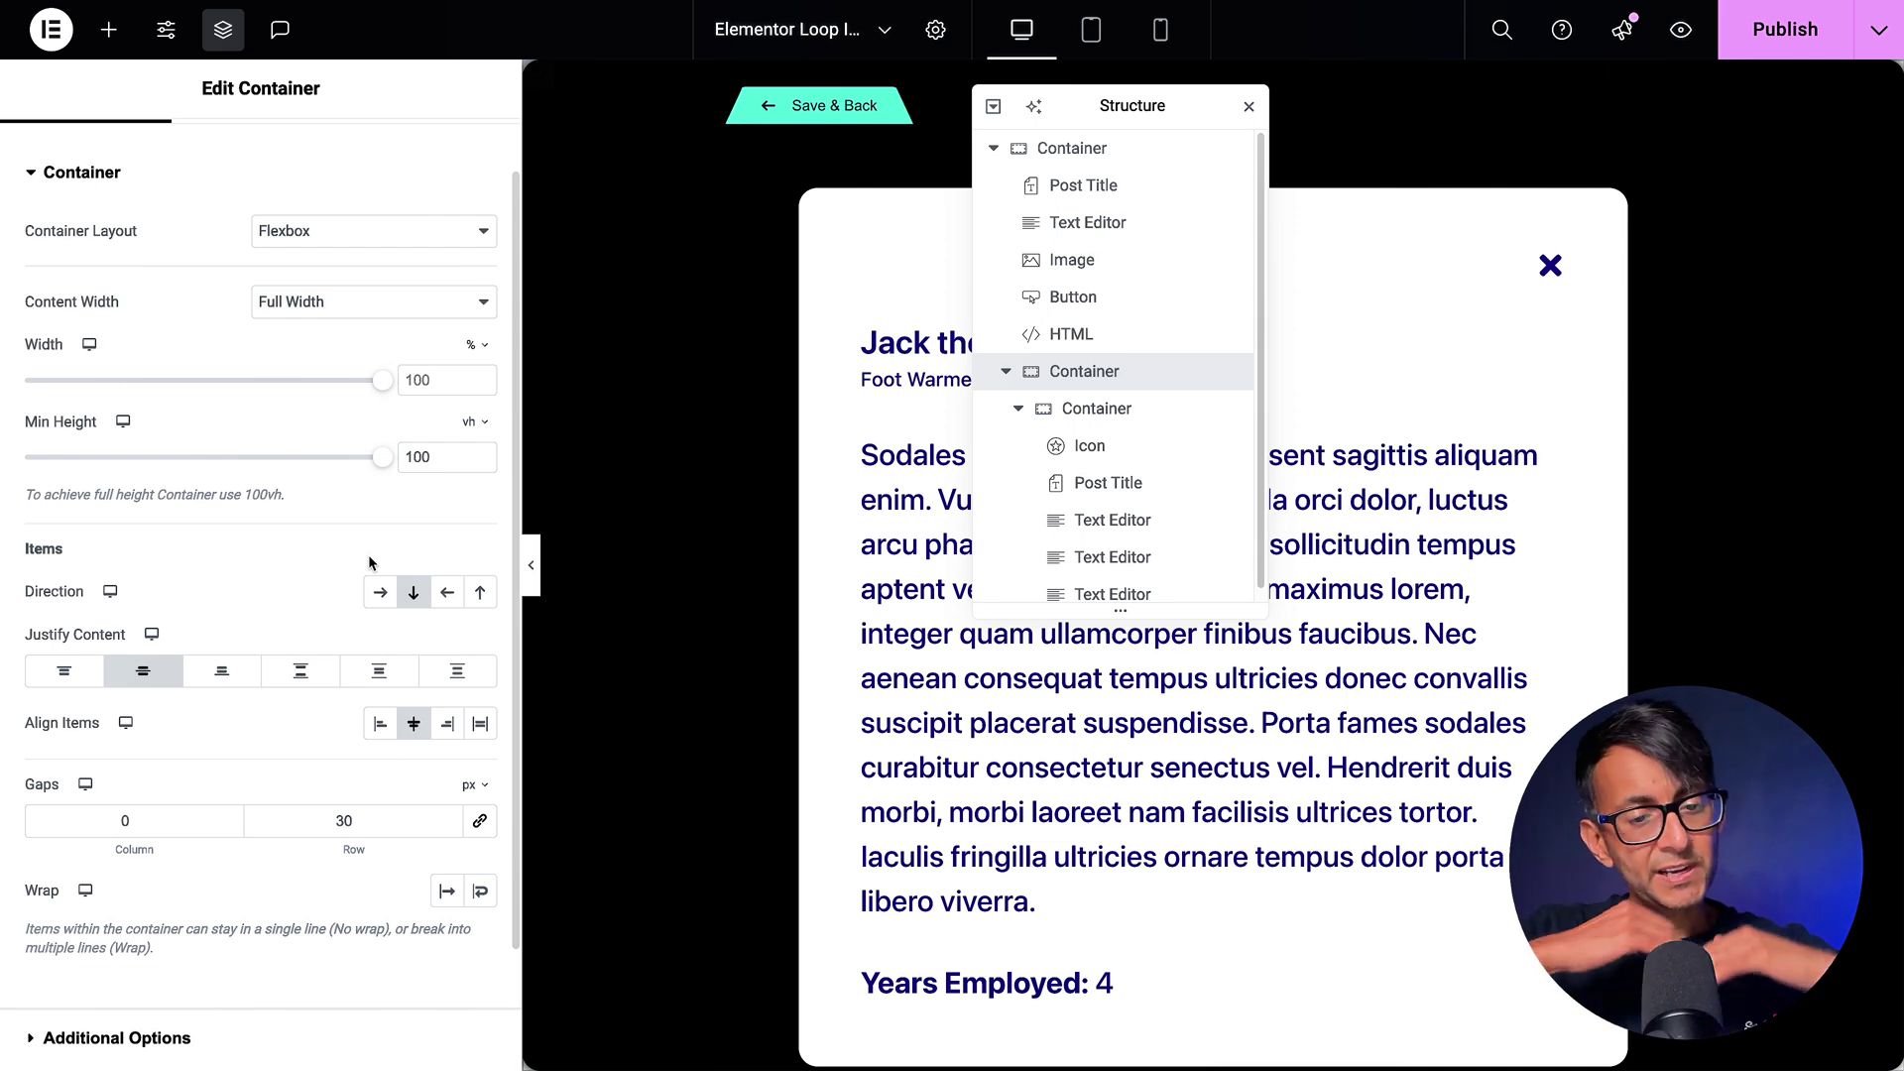
Compare the inner popup container with the outer one and move the structure tree away from the bio text, beside the settings area.
click(1116, 412)
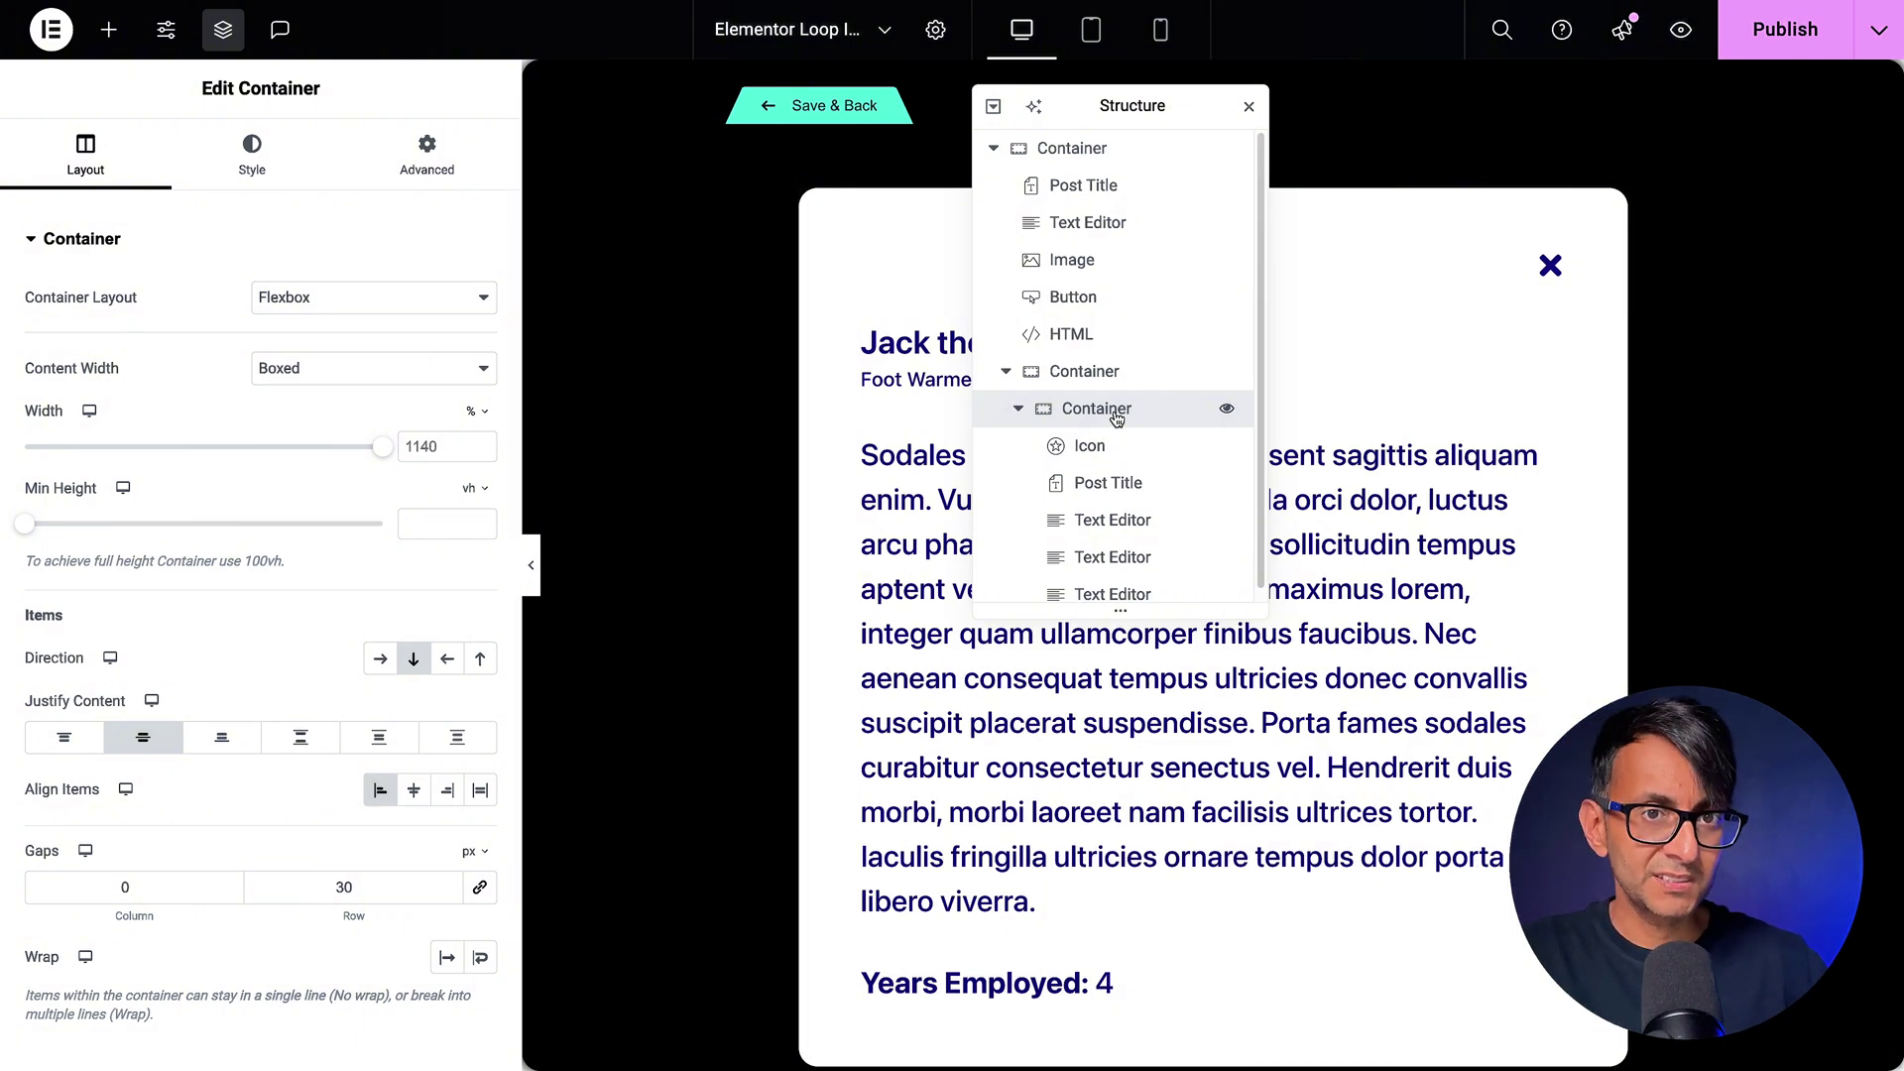
click(1101, 374)
click(1100, 410)
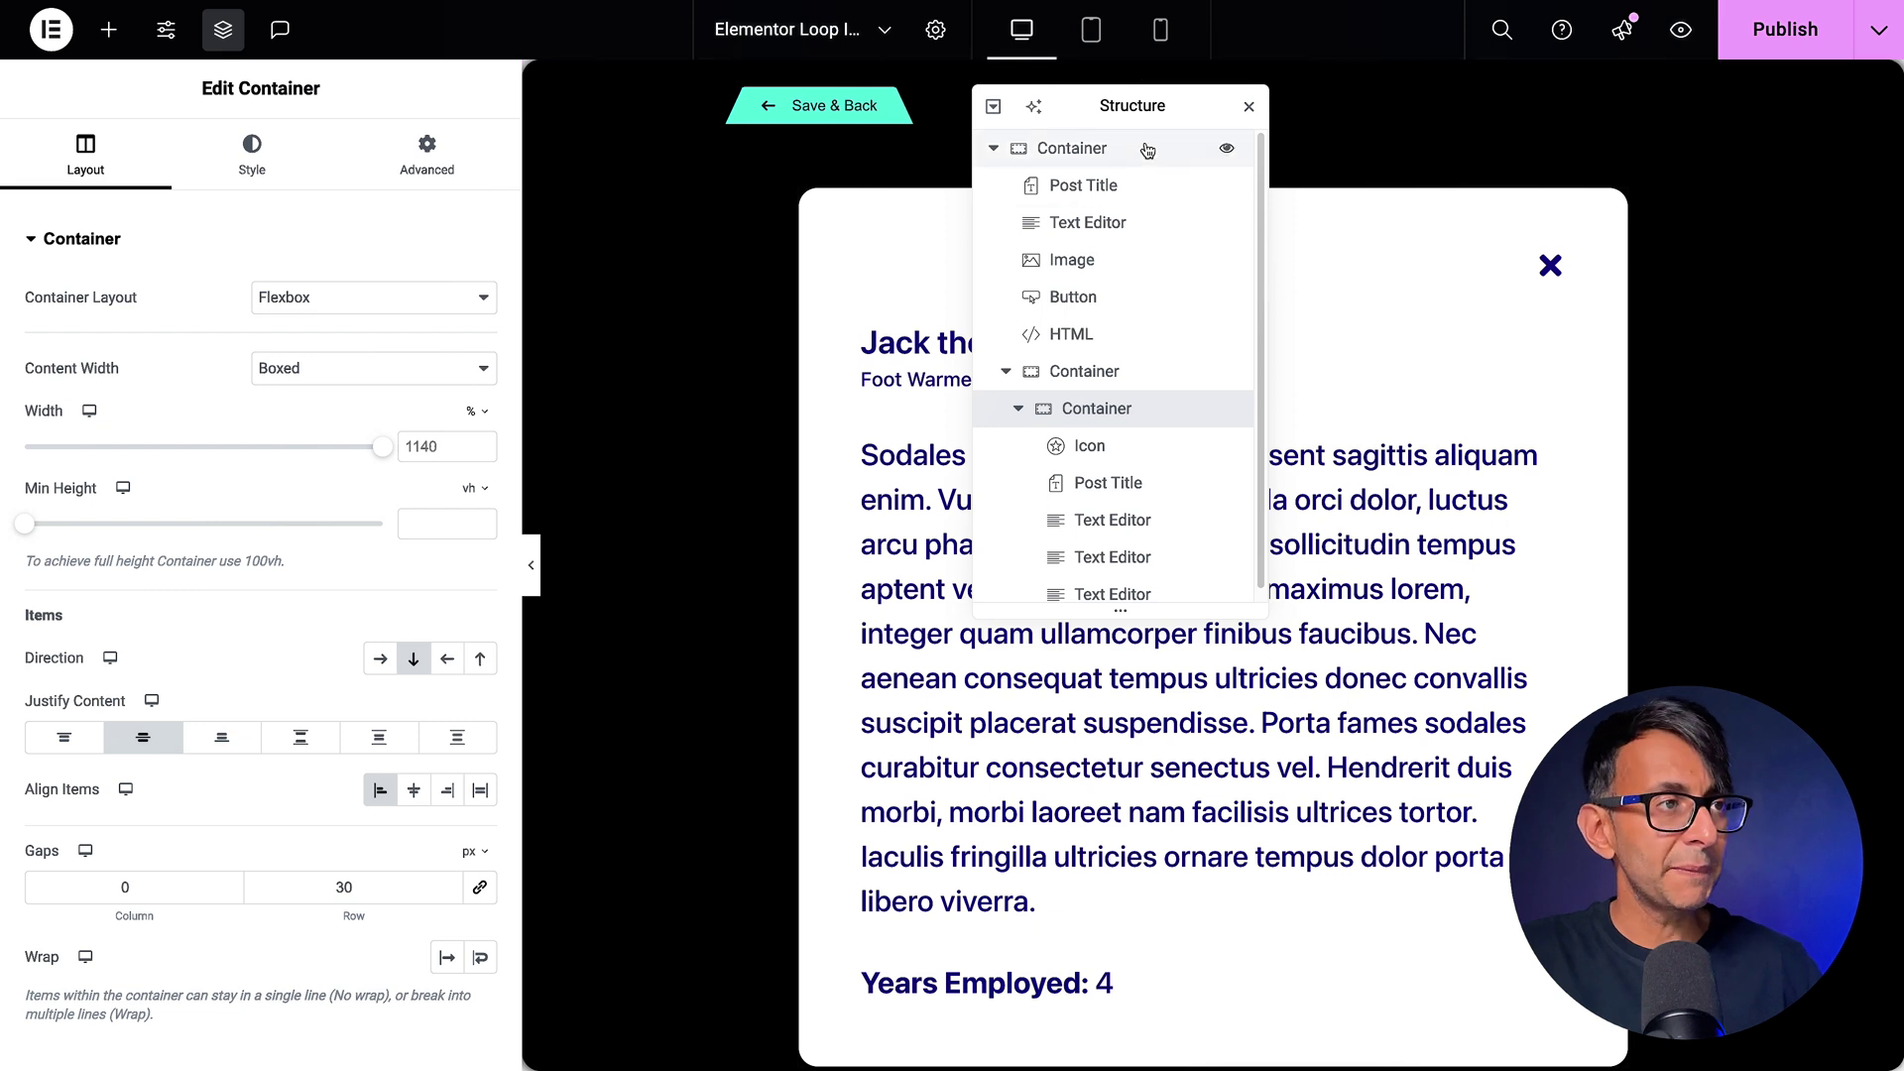
drag(1151, 111, 690, 485)
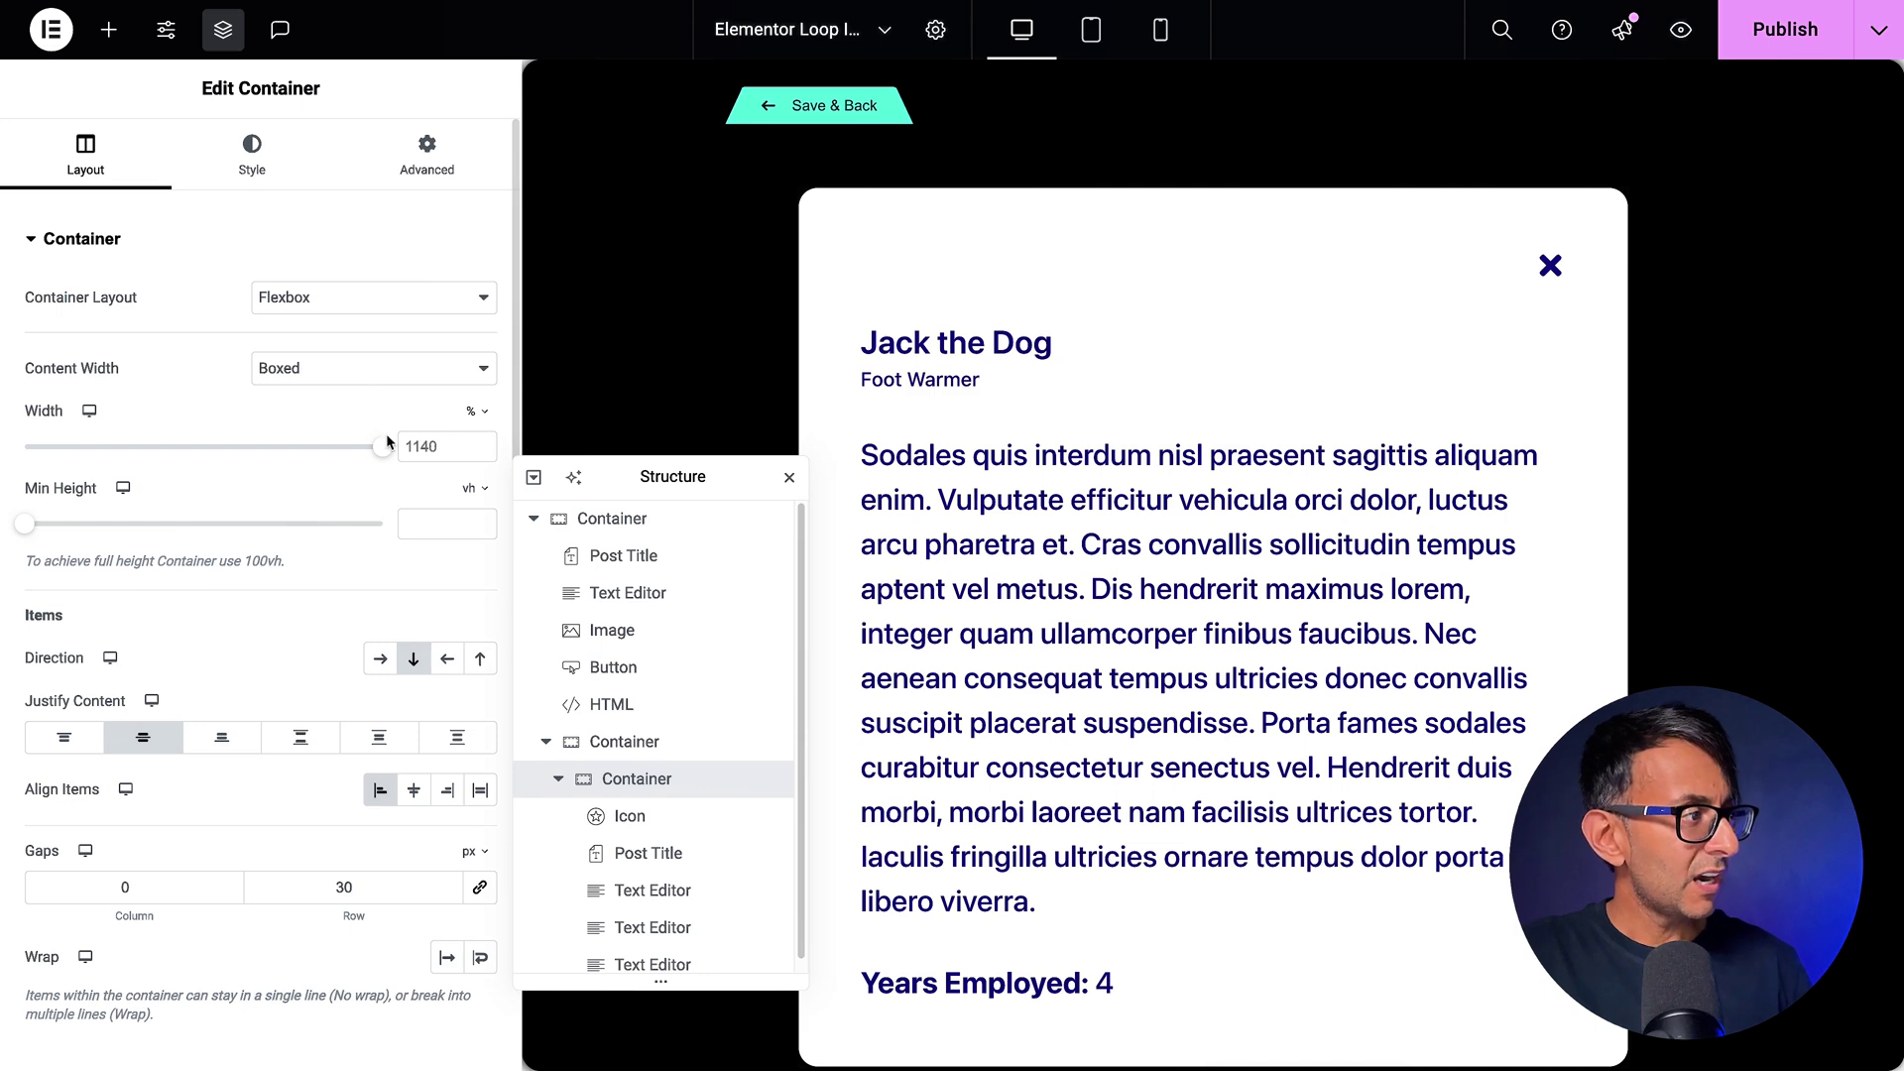
Try a width of 100% on the inner popup container and clear the value again.
mouse_move(383, 446)
mouse_down()
mouse_move(210, 454)
mouse_move(383, 446)
mouse_up()
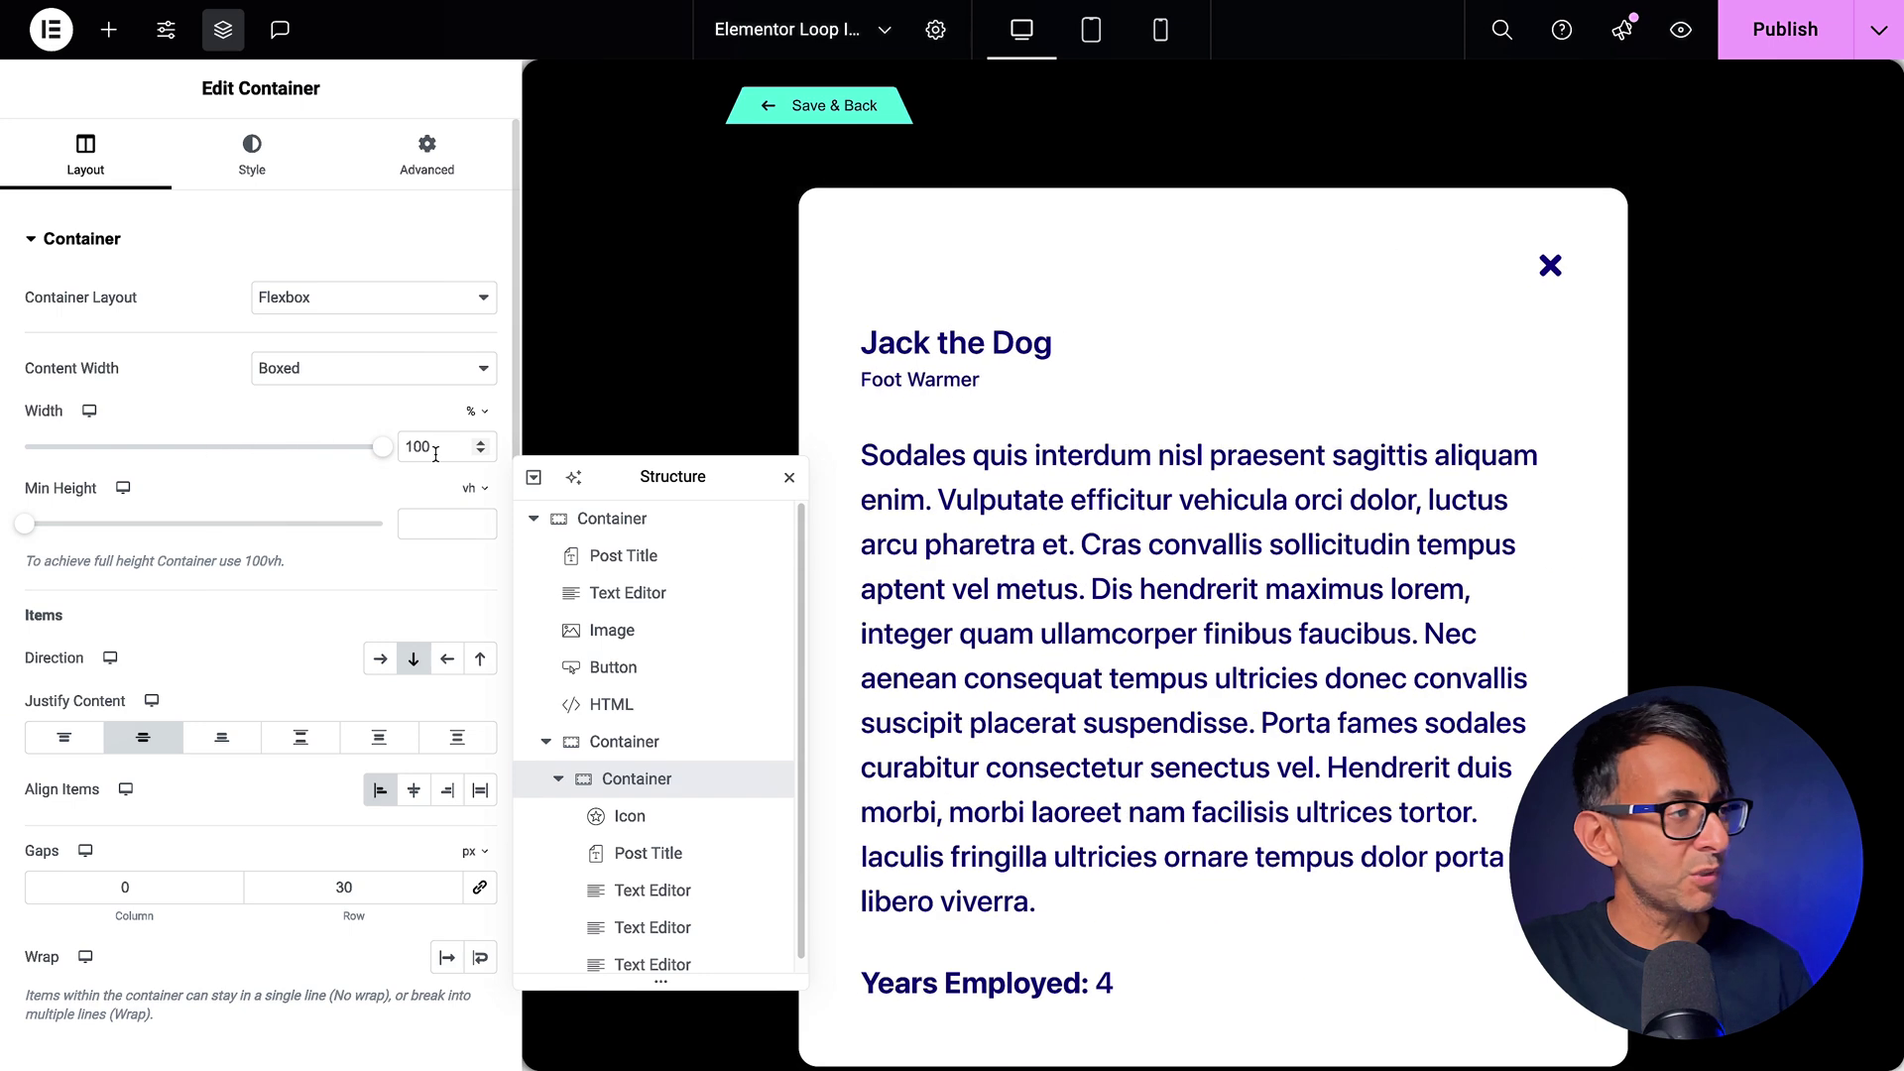
double_click(422, 446)
key(BackSpace)
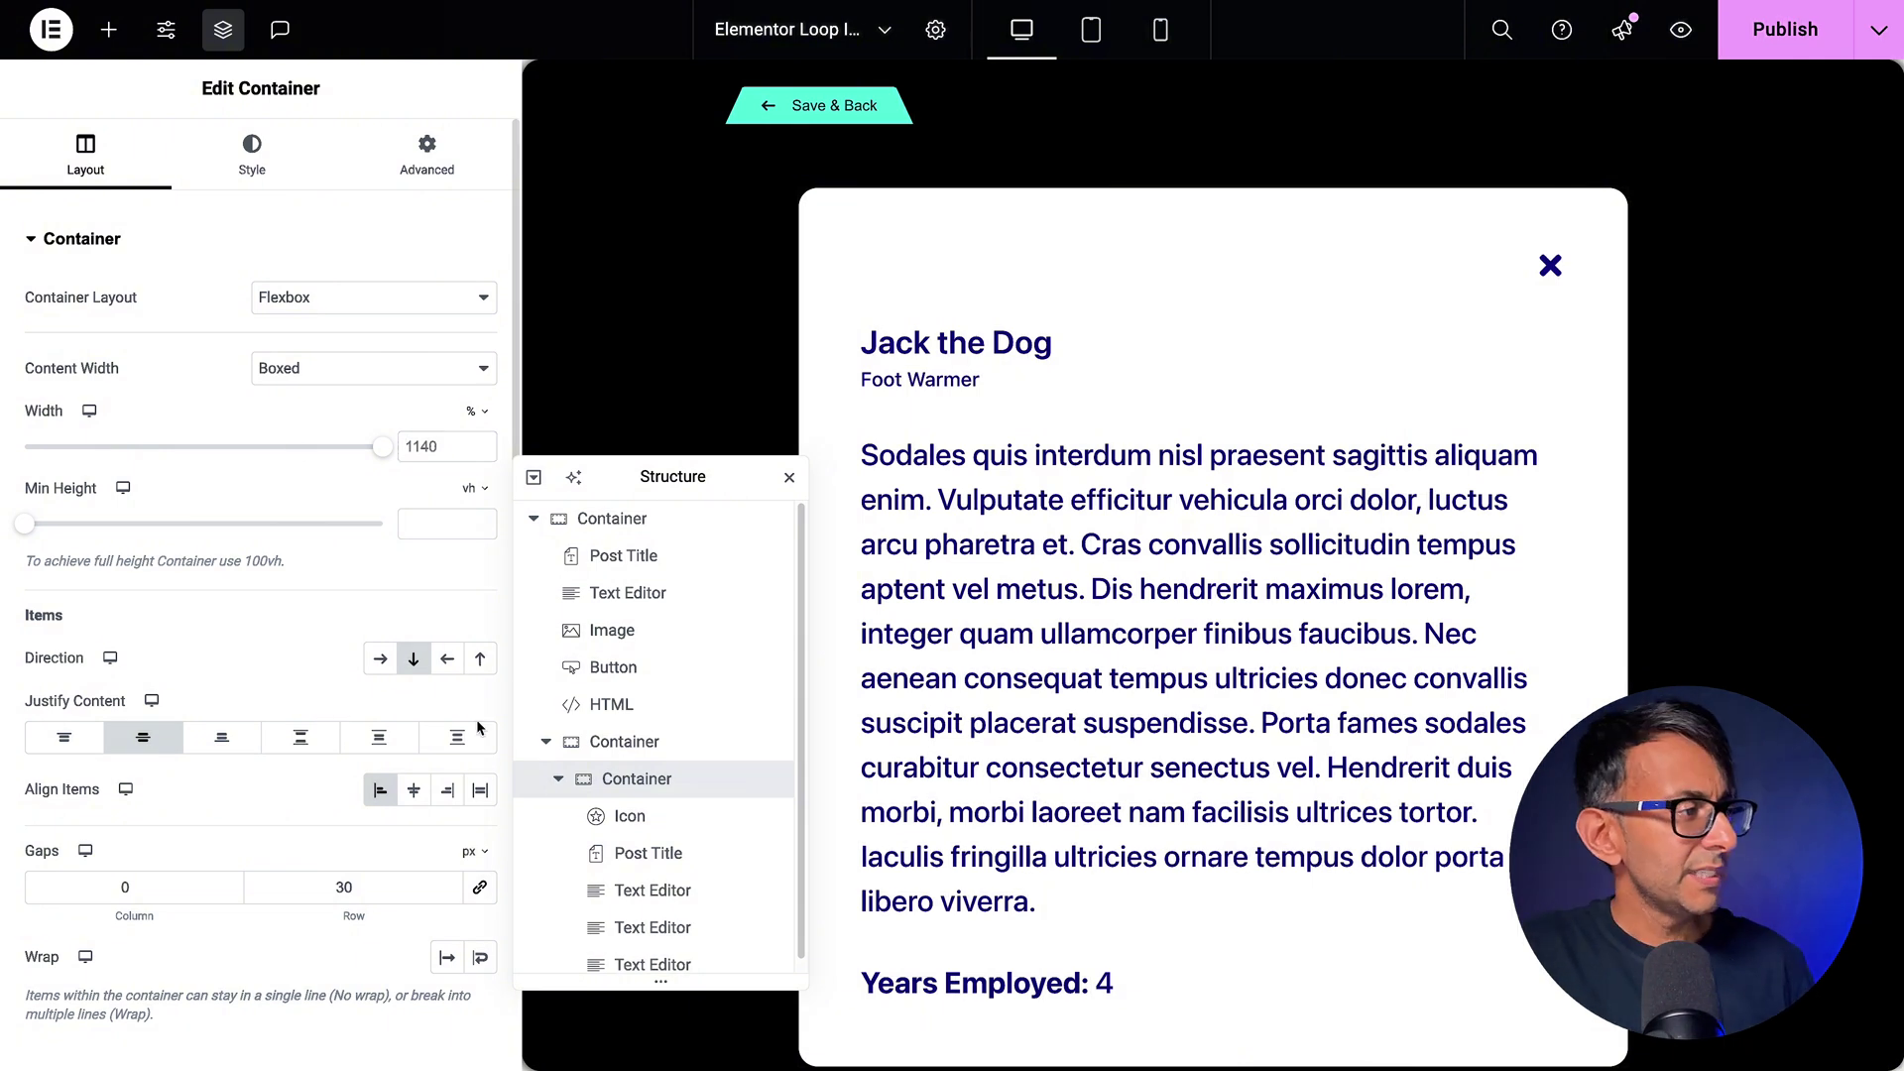
click(166, 749)
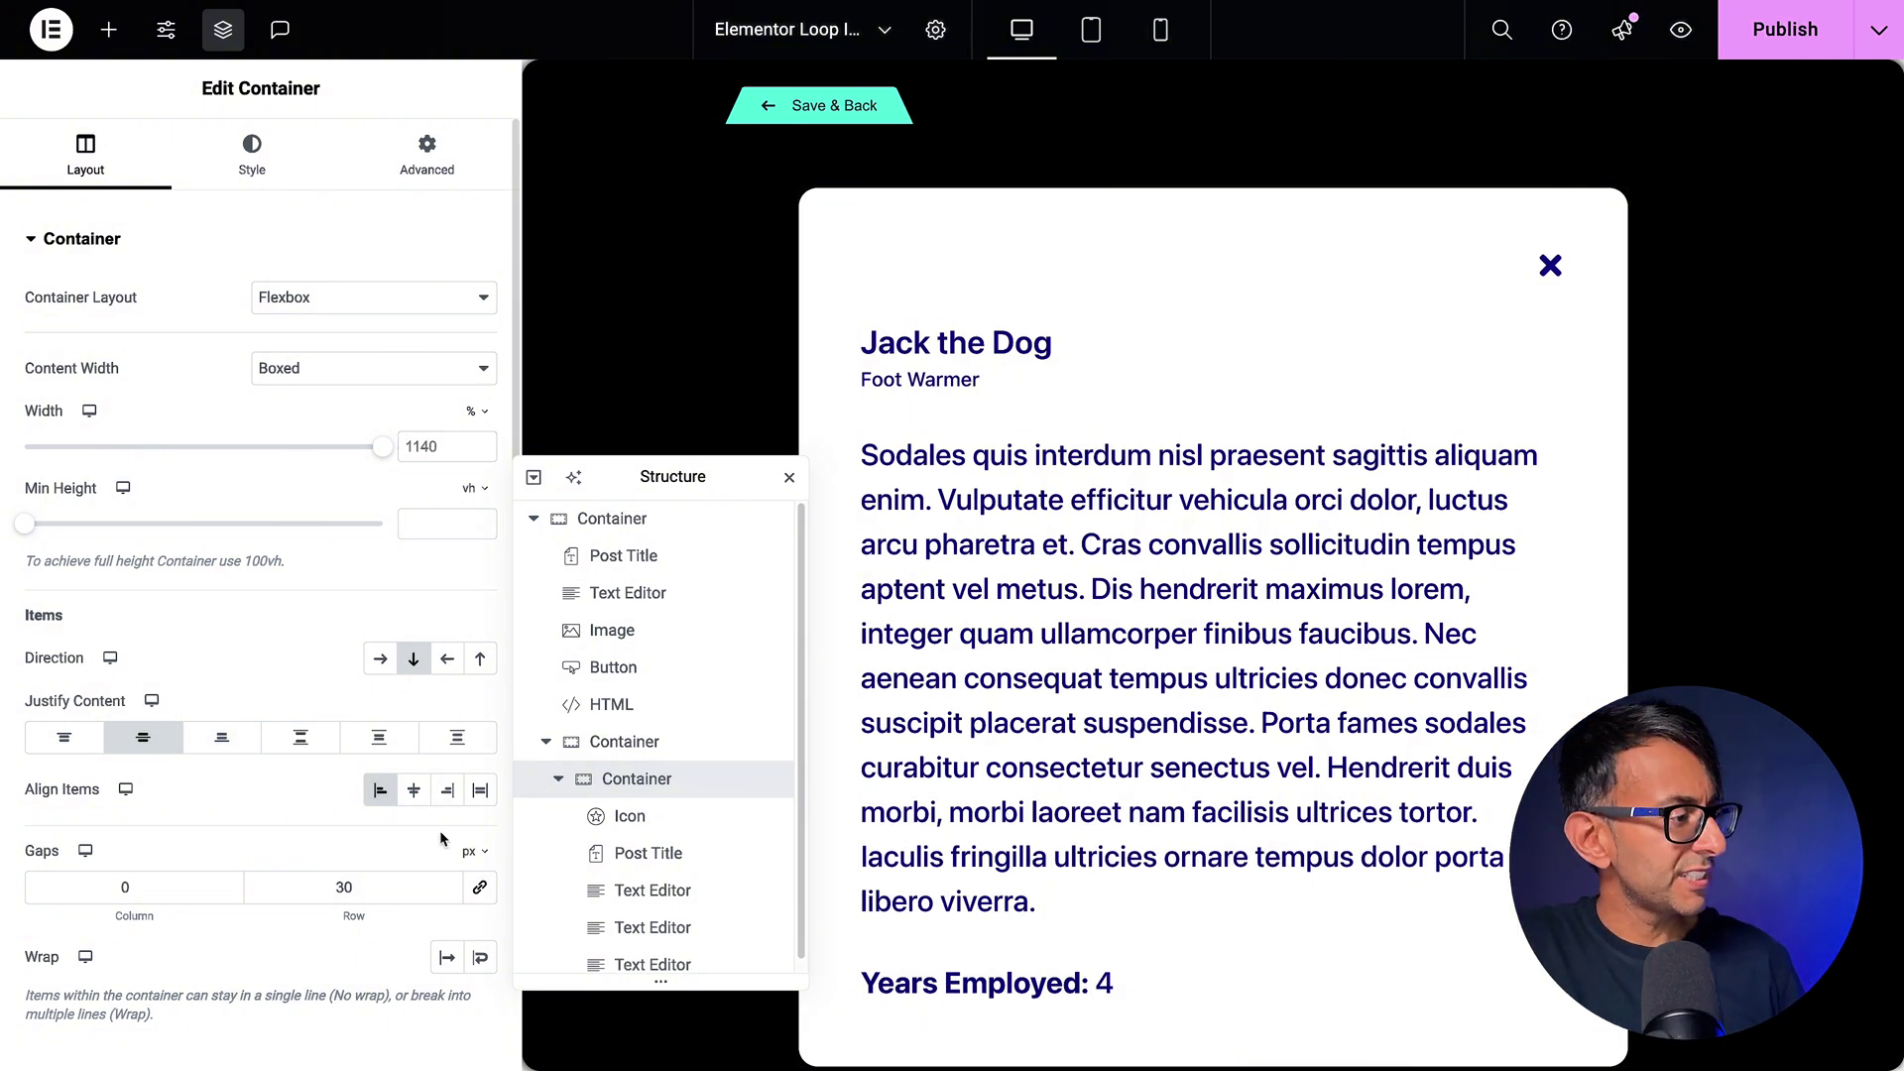
Review the inner popup container's background and spacing settings, and enter 0100 as its top margin.
click(245, 179)
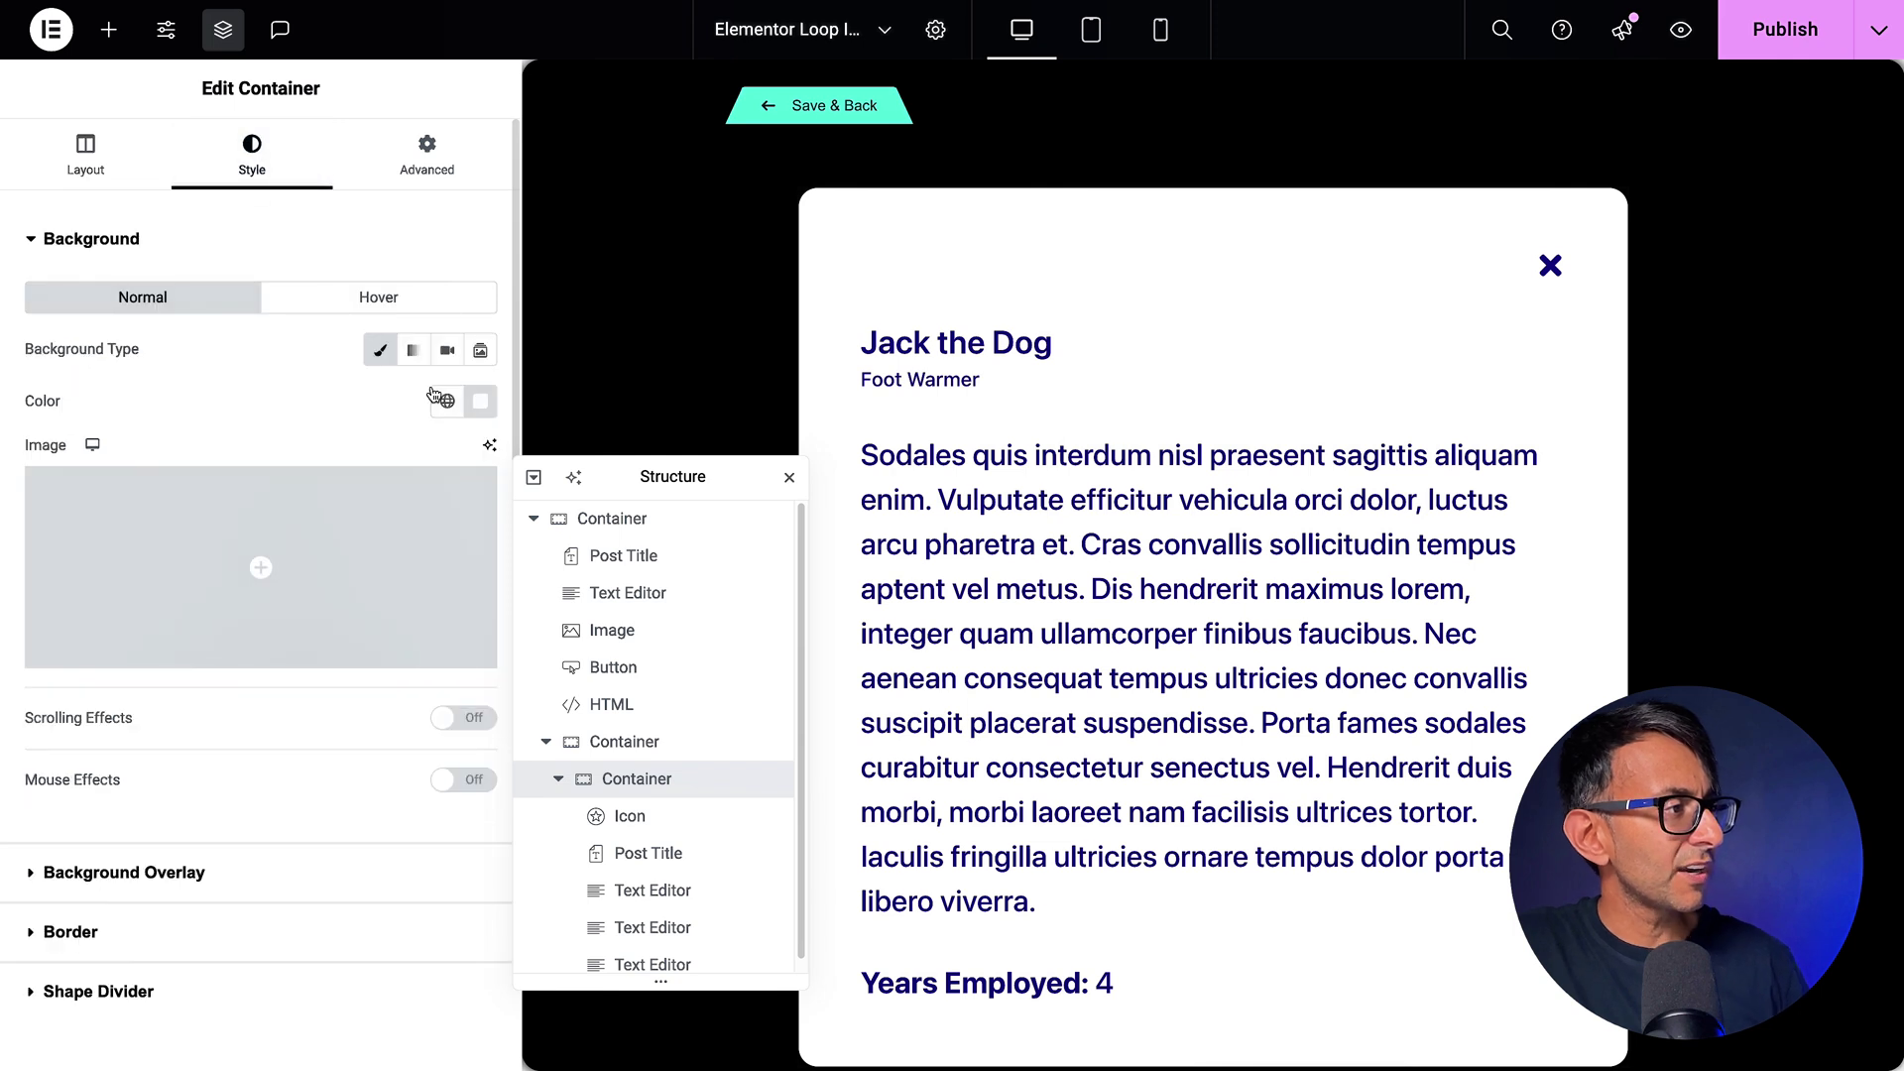
click(426, 157)
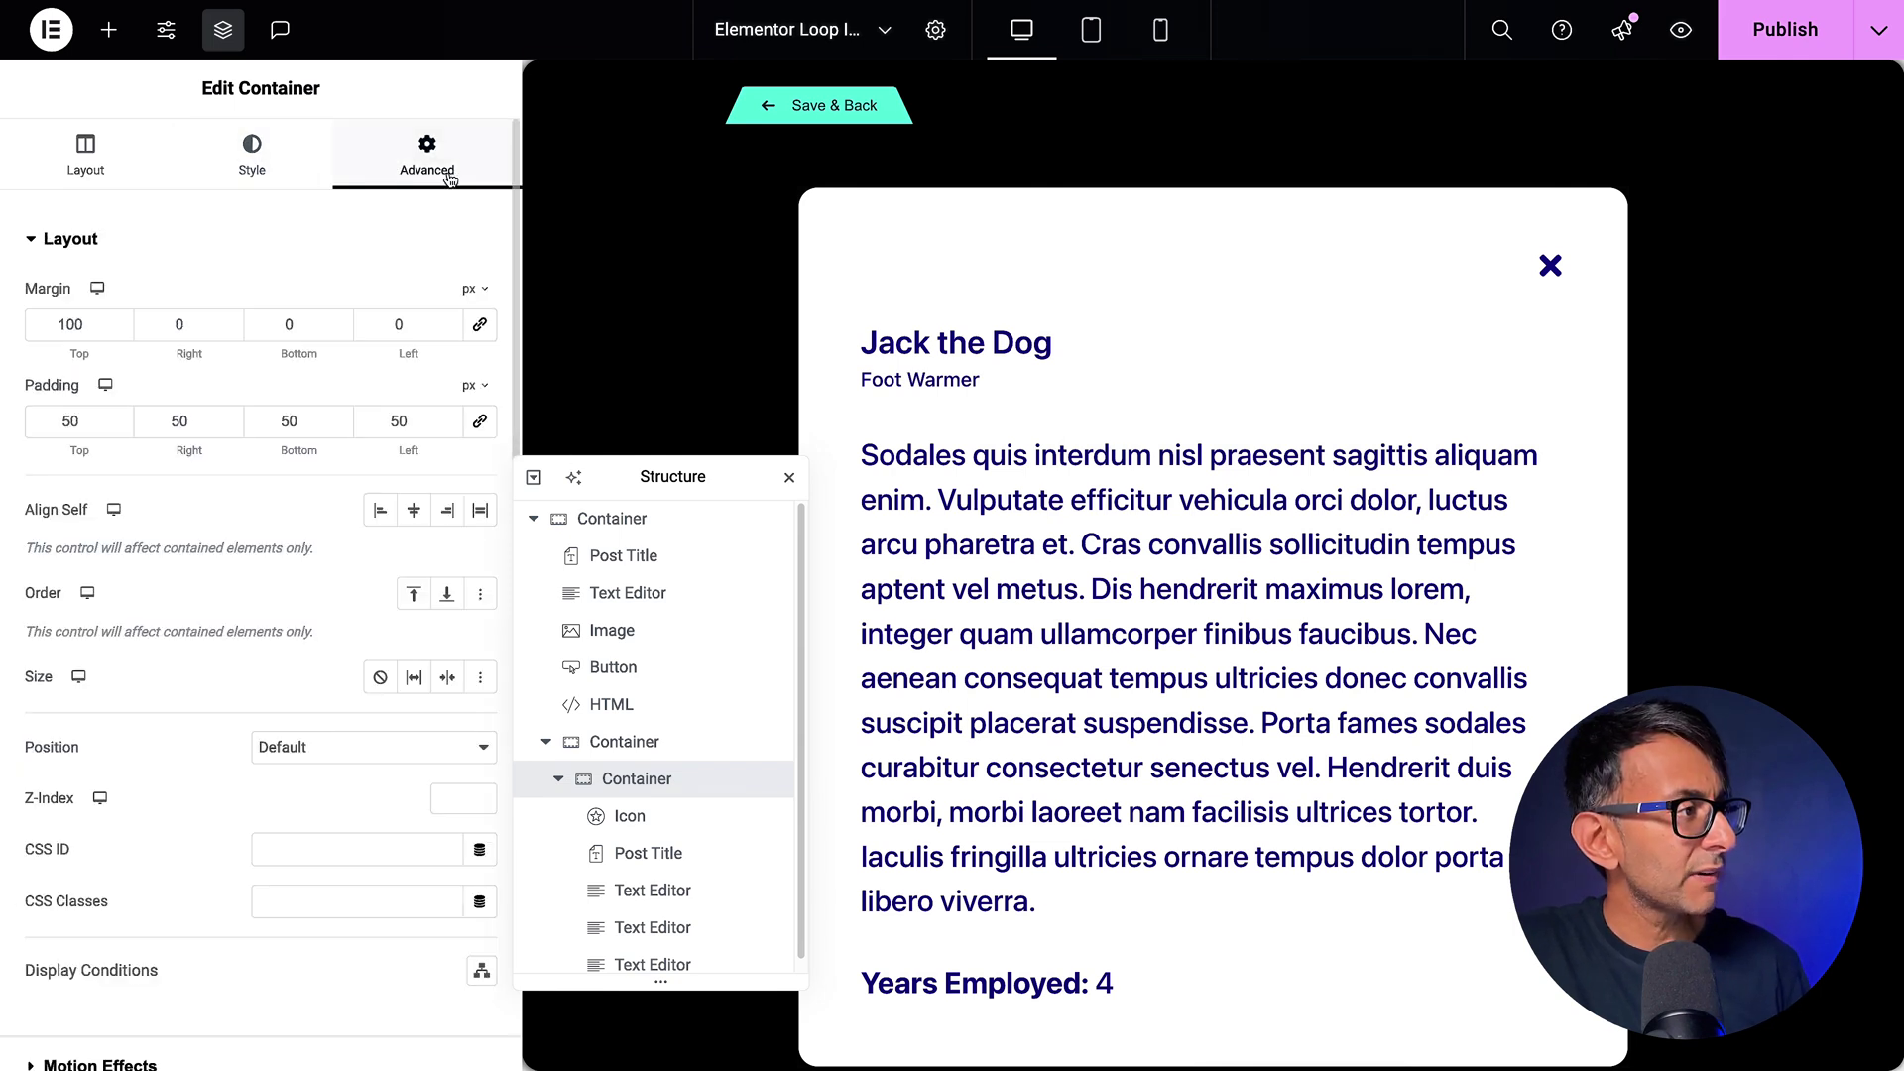
click(90, 330)
text(0)
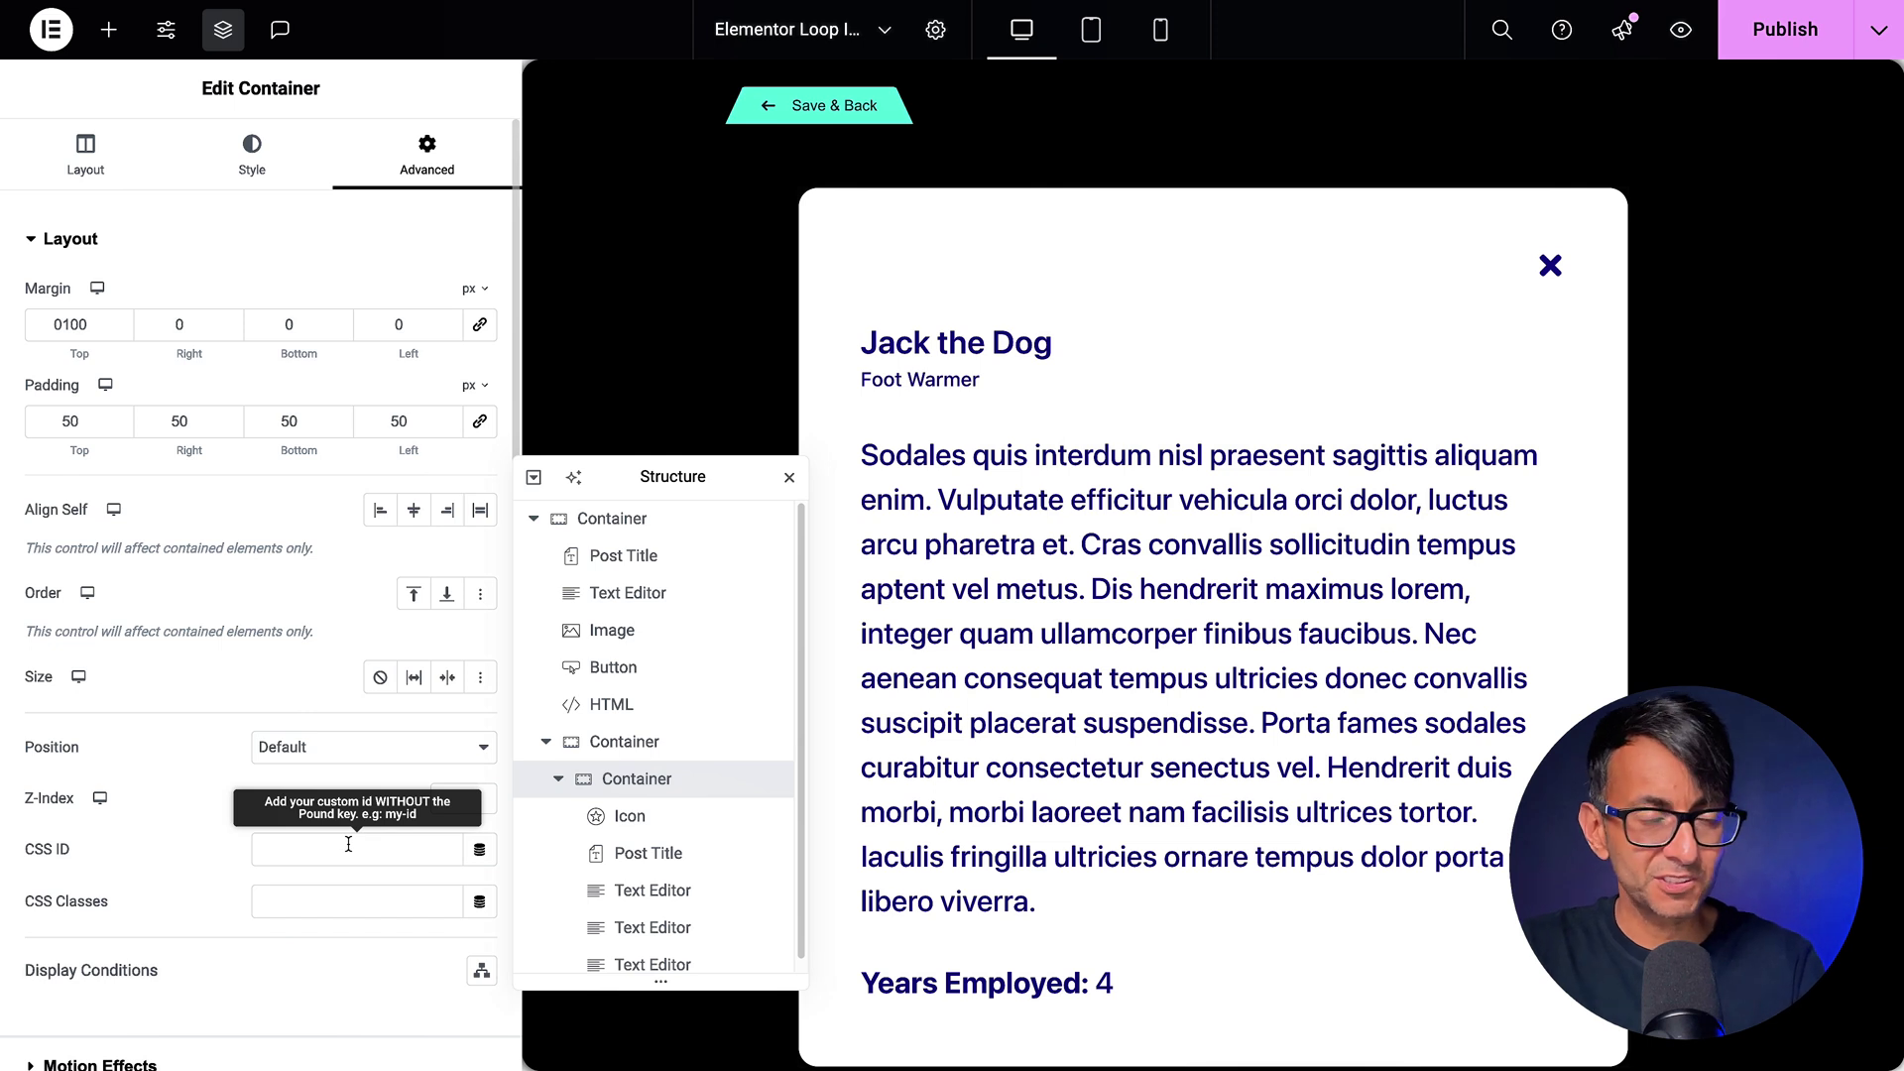
Examine the close icon's content, style and advanced settings, including its alignment, order and CSS class.
click(640, 814)
mouse_move(330, 491)
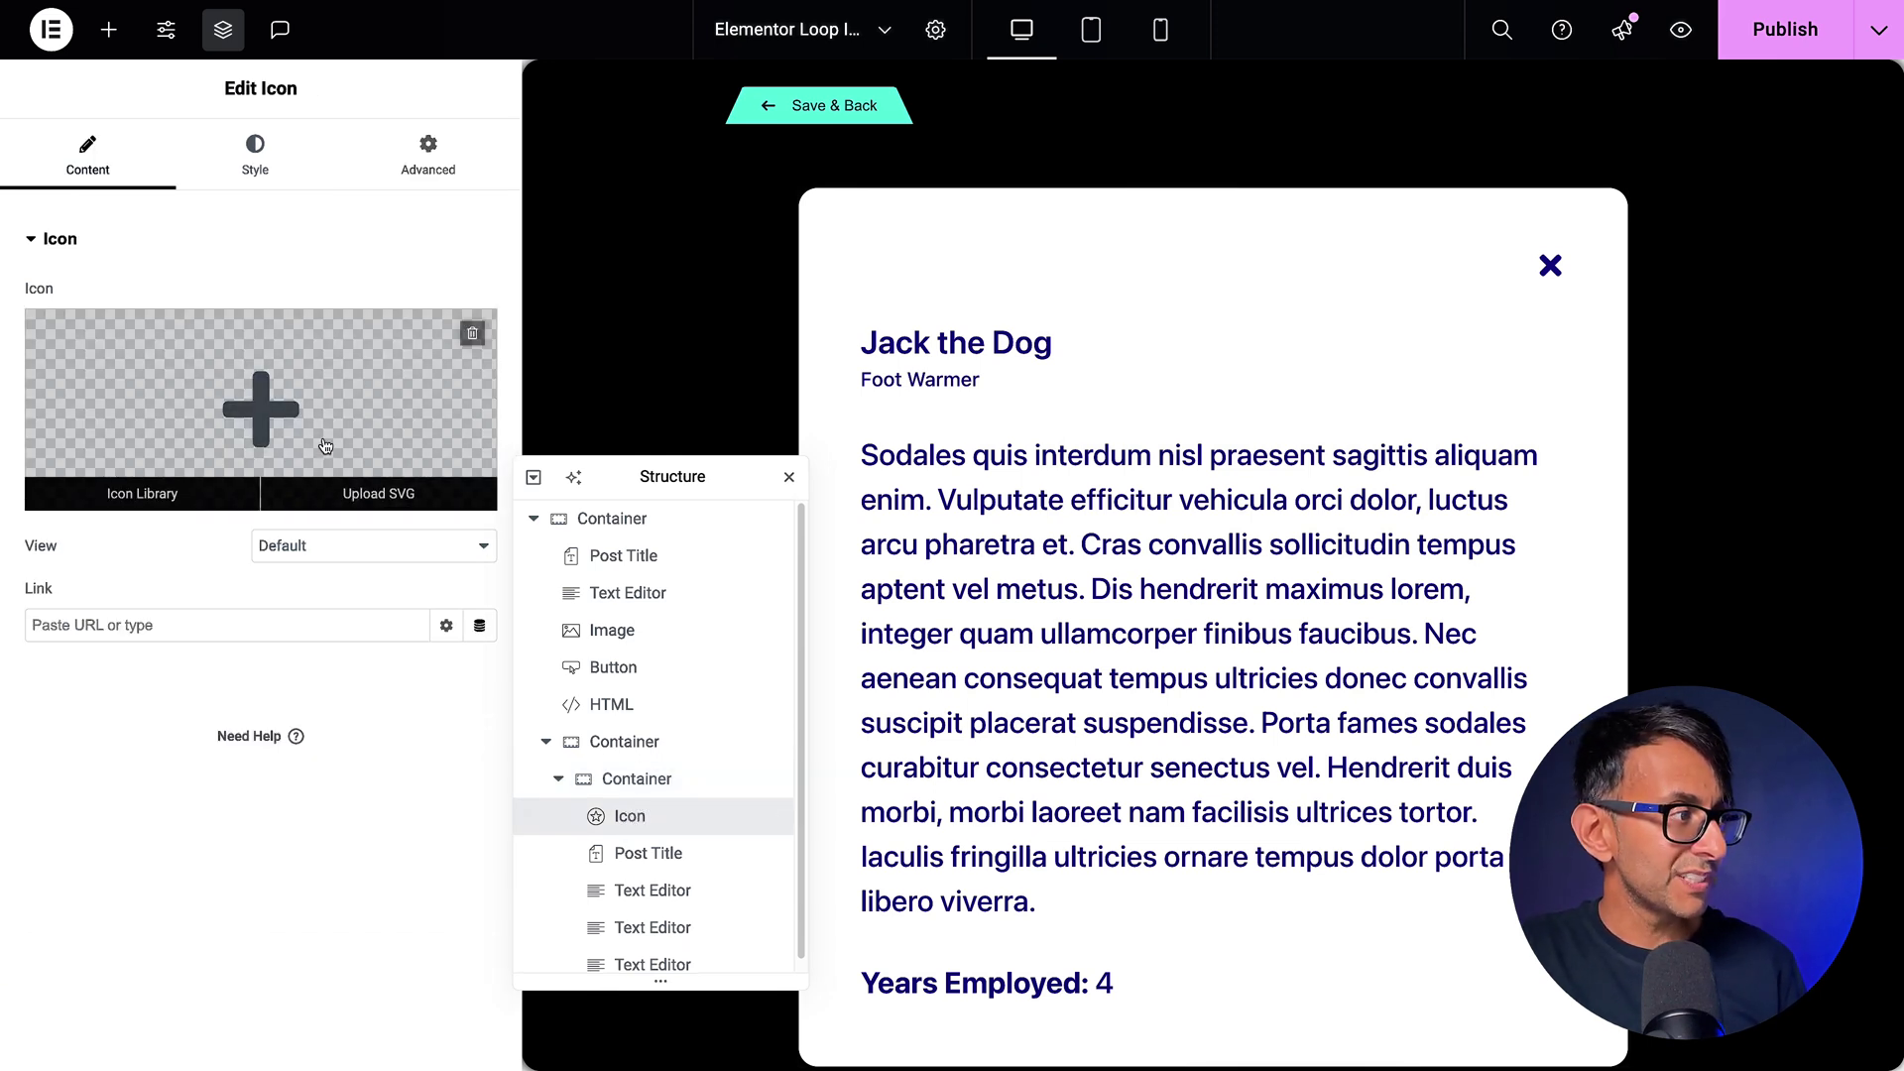
click(255, 158)
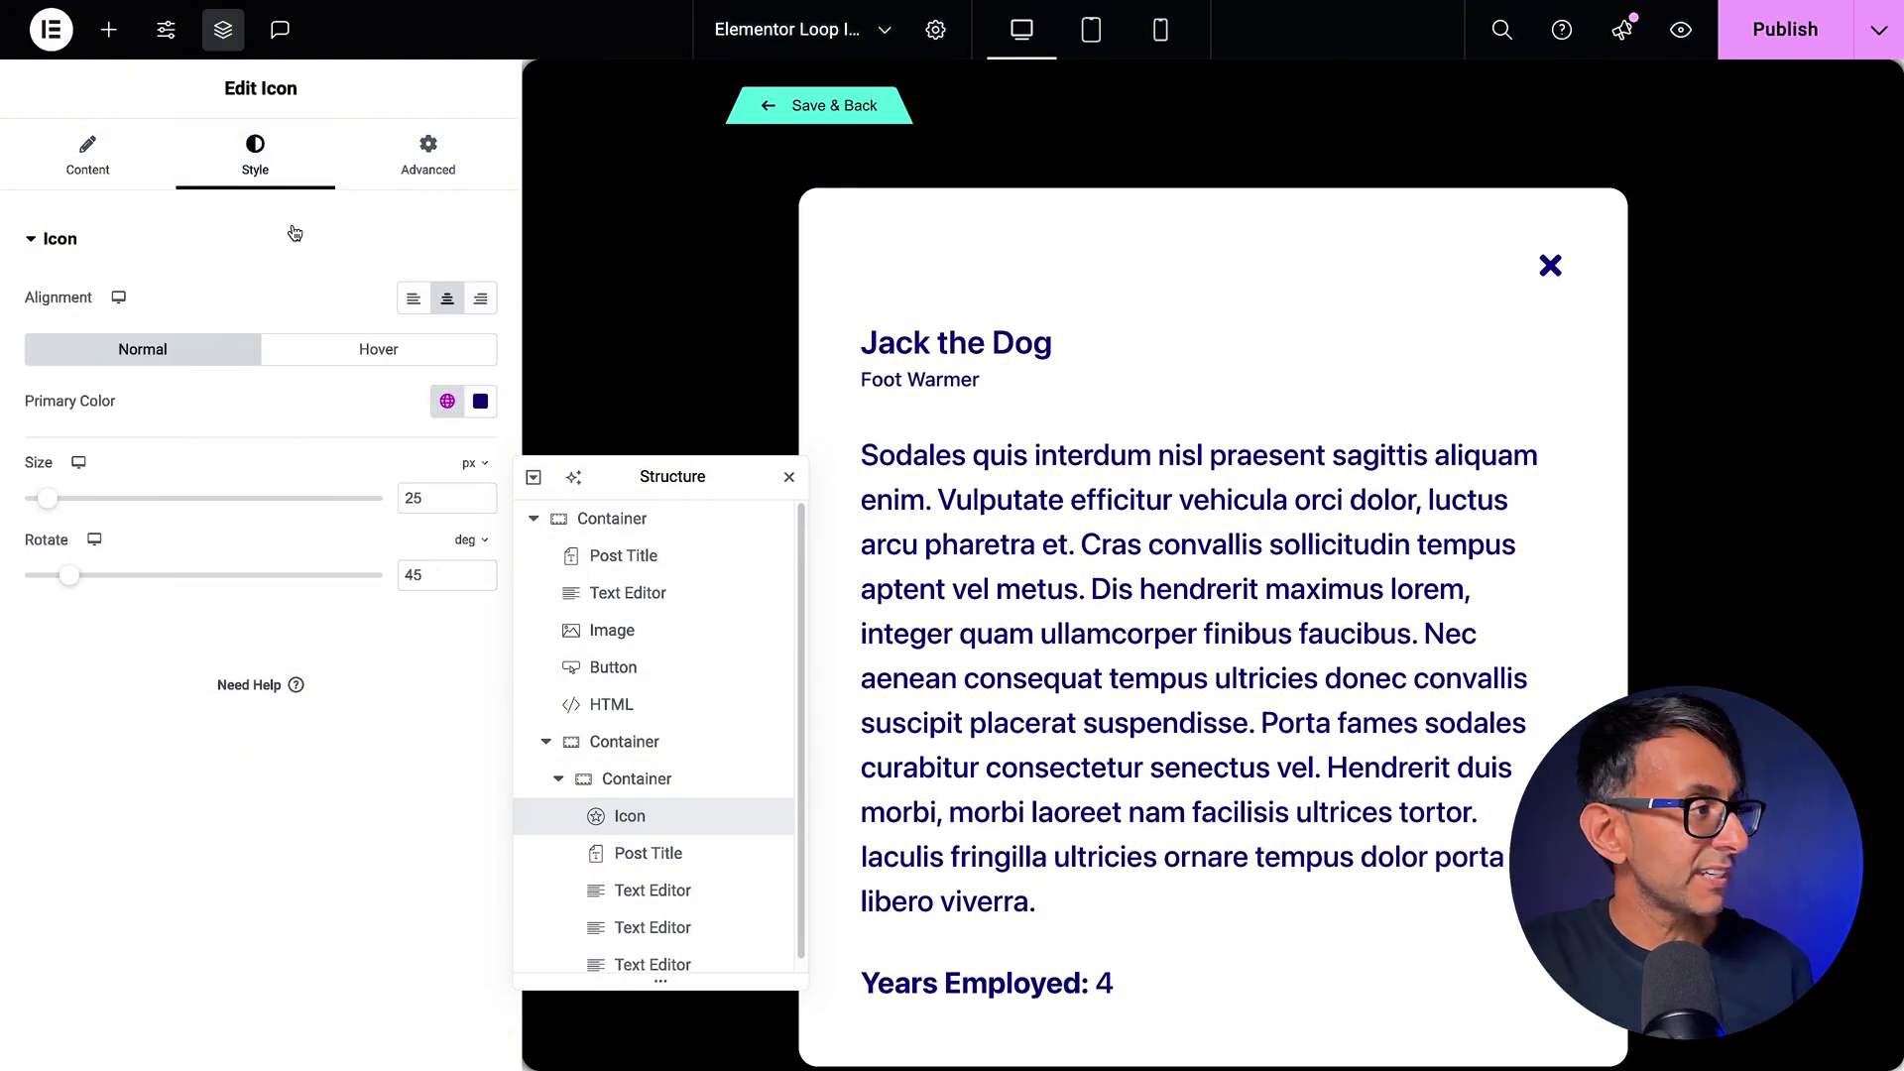
click(428, 150)
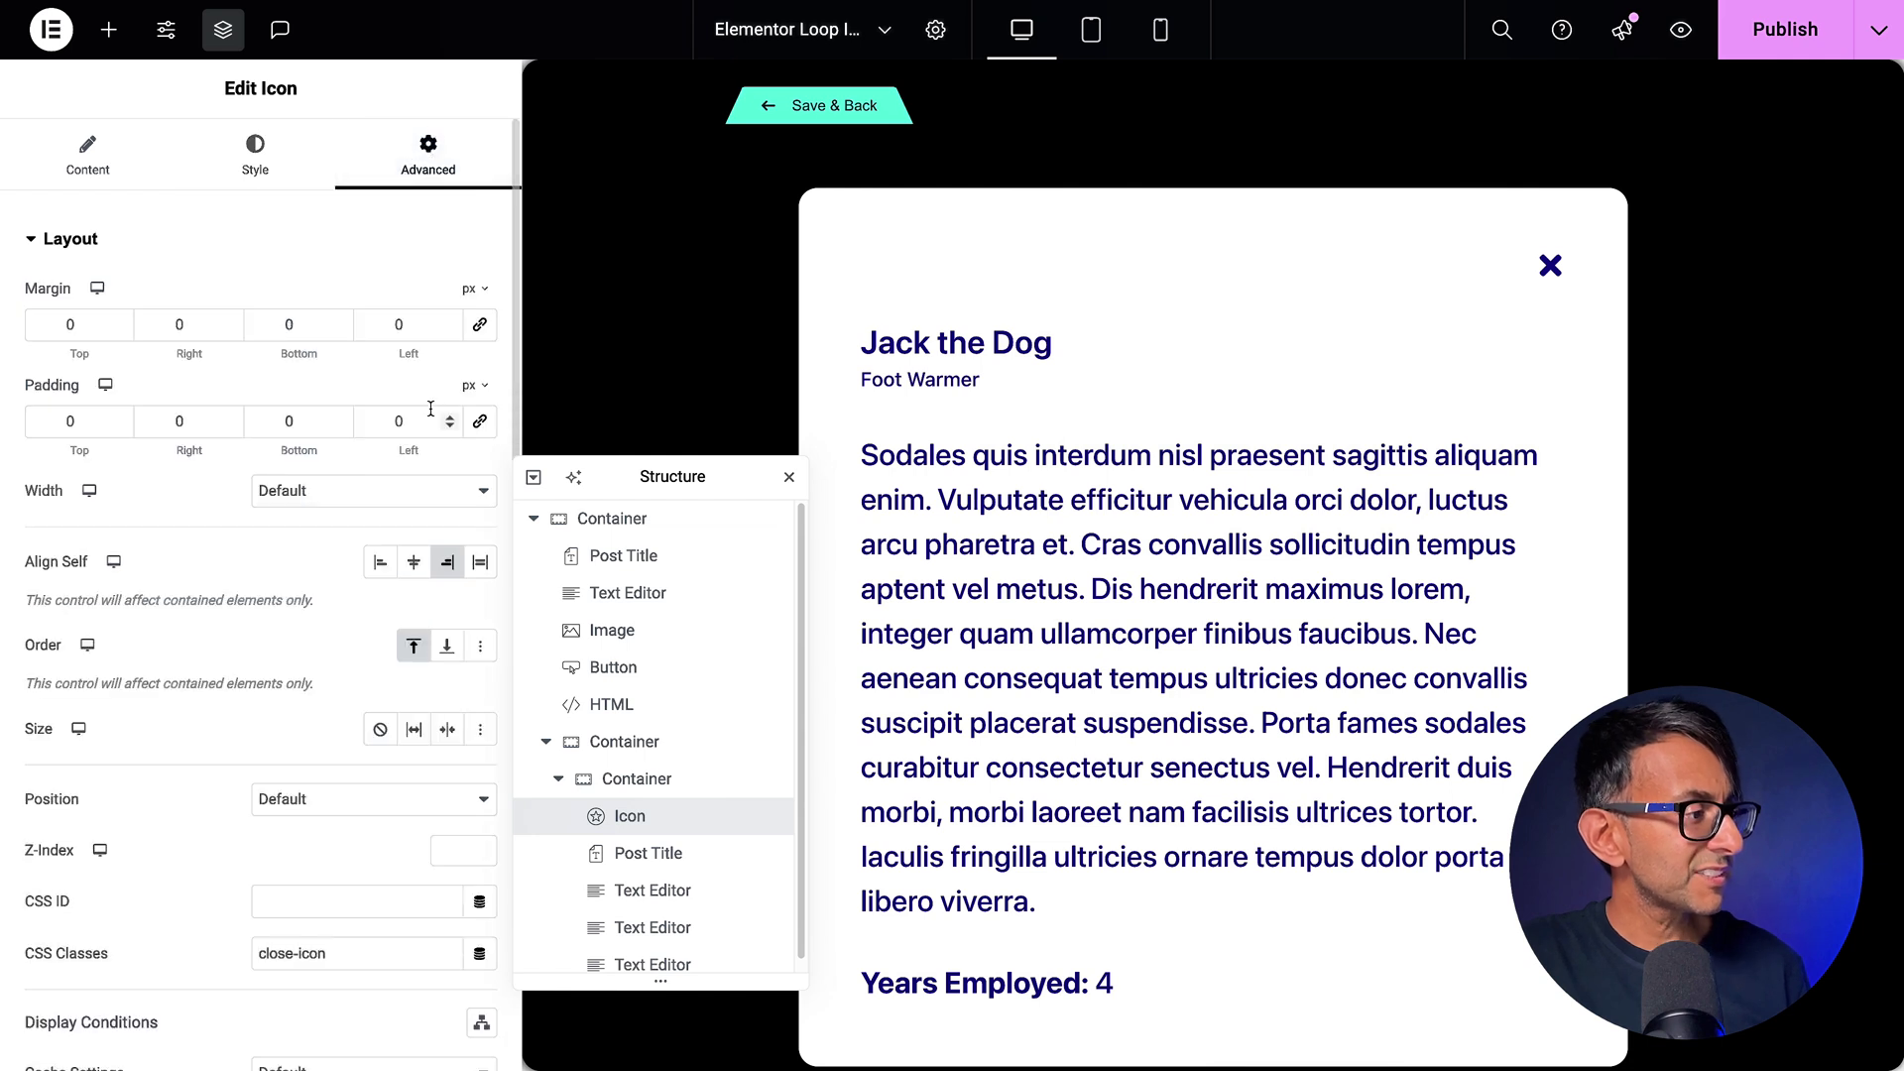
scroll(451, 580, down, 1)
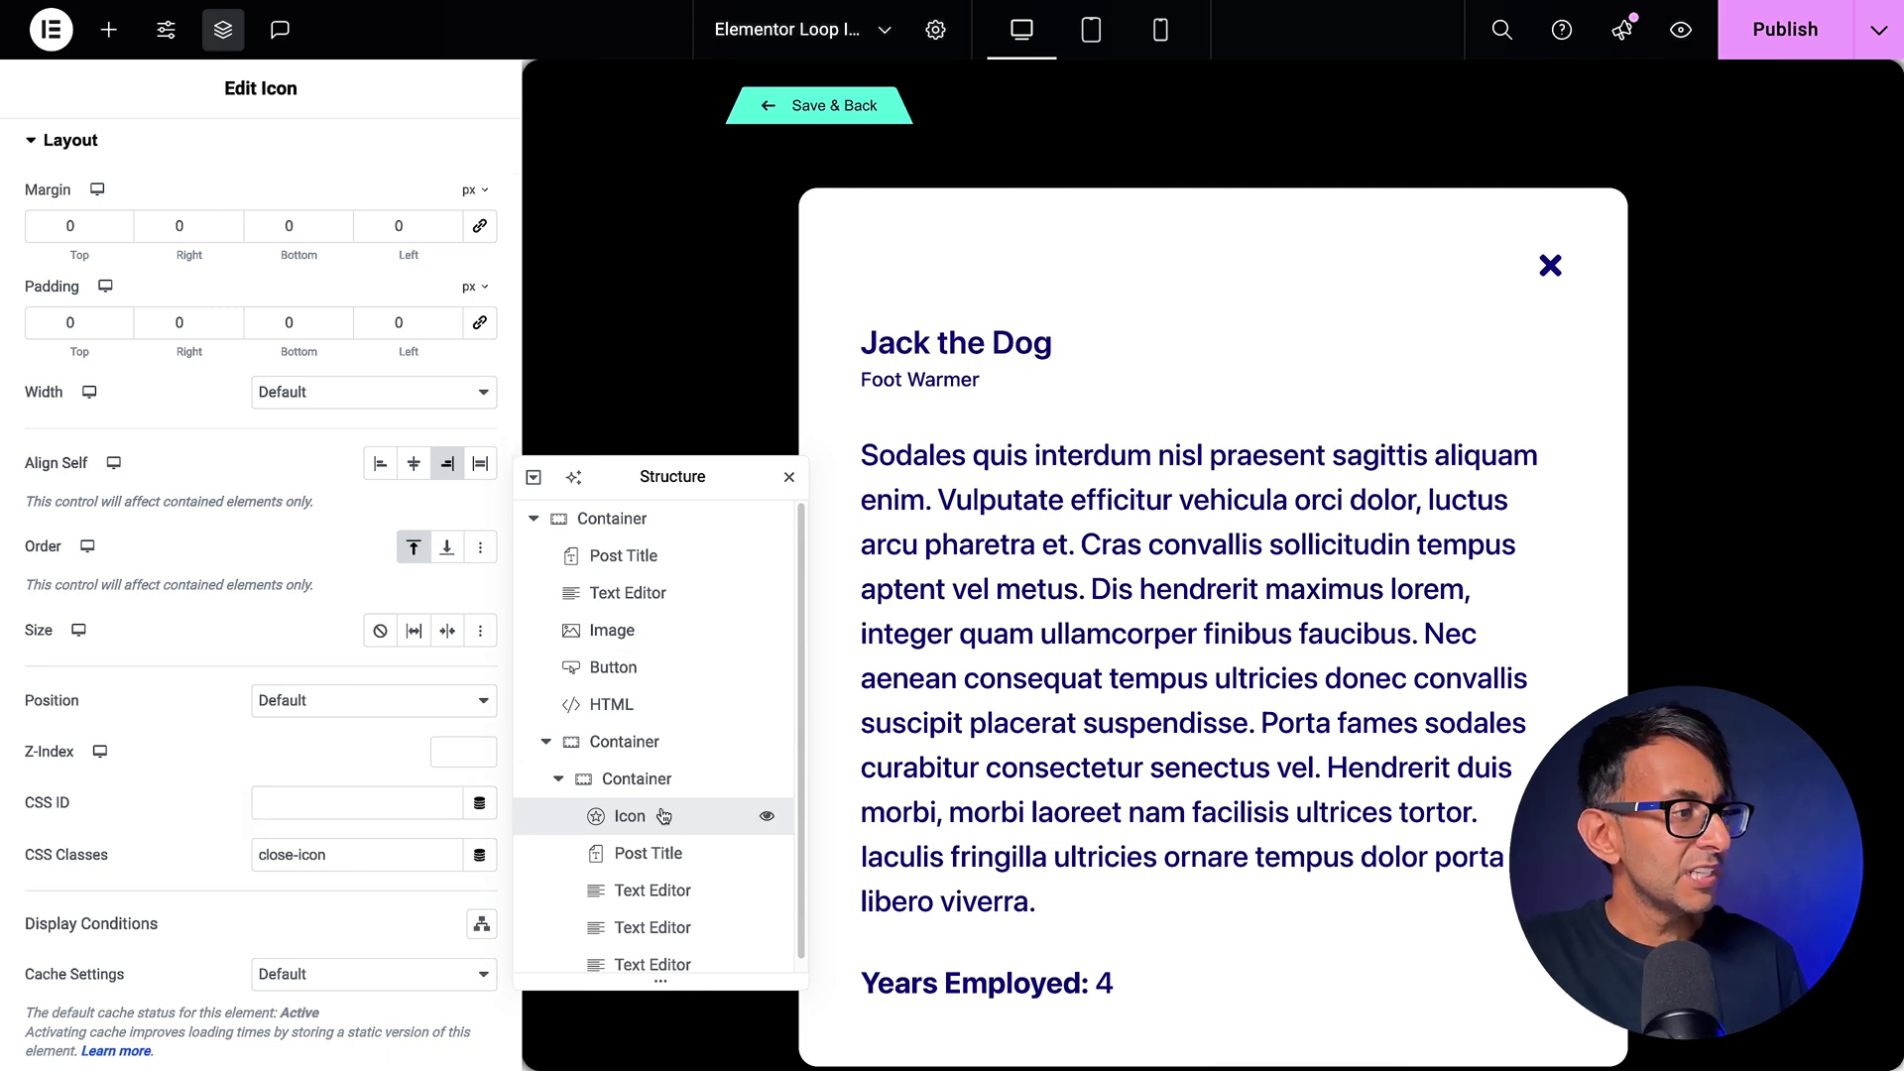
Go through the popup's nested containers, icon and text elements in the structure tree, returning to the close icon's advanced settings.
click(650, 743)
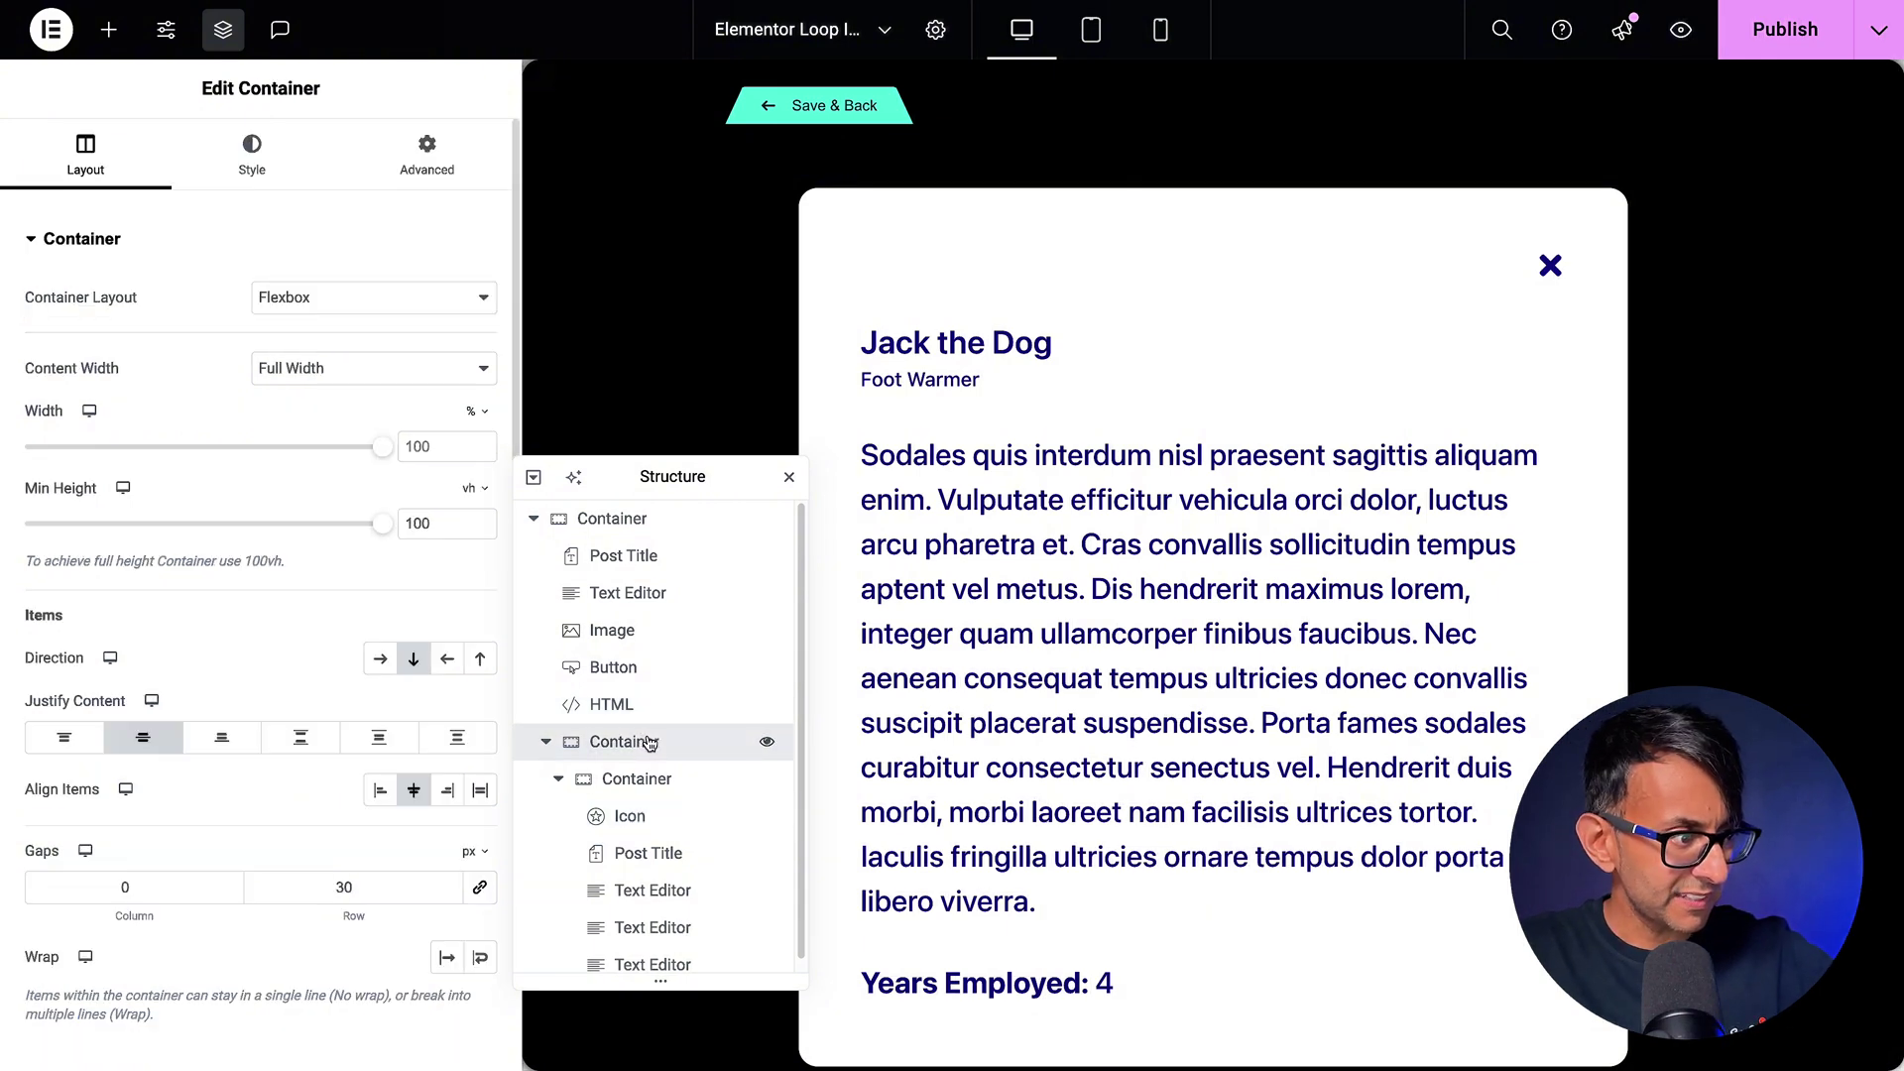
click(660, 779)
click(663, 816)
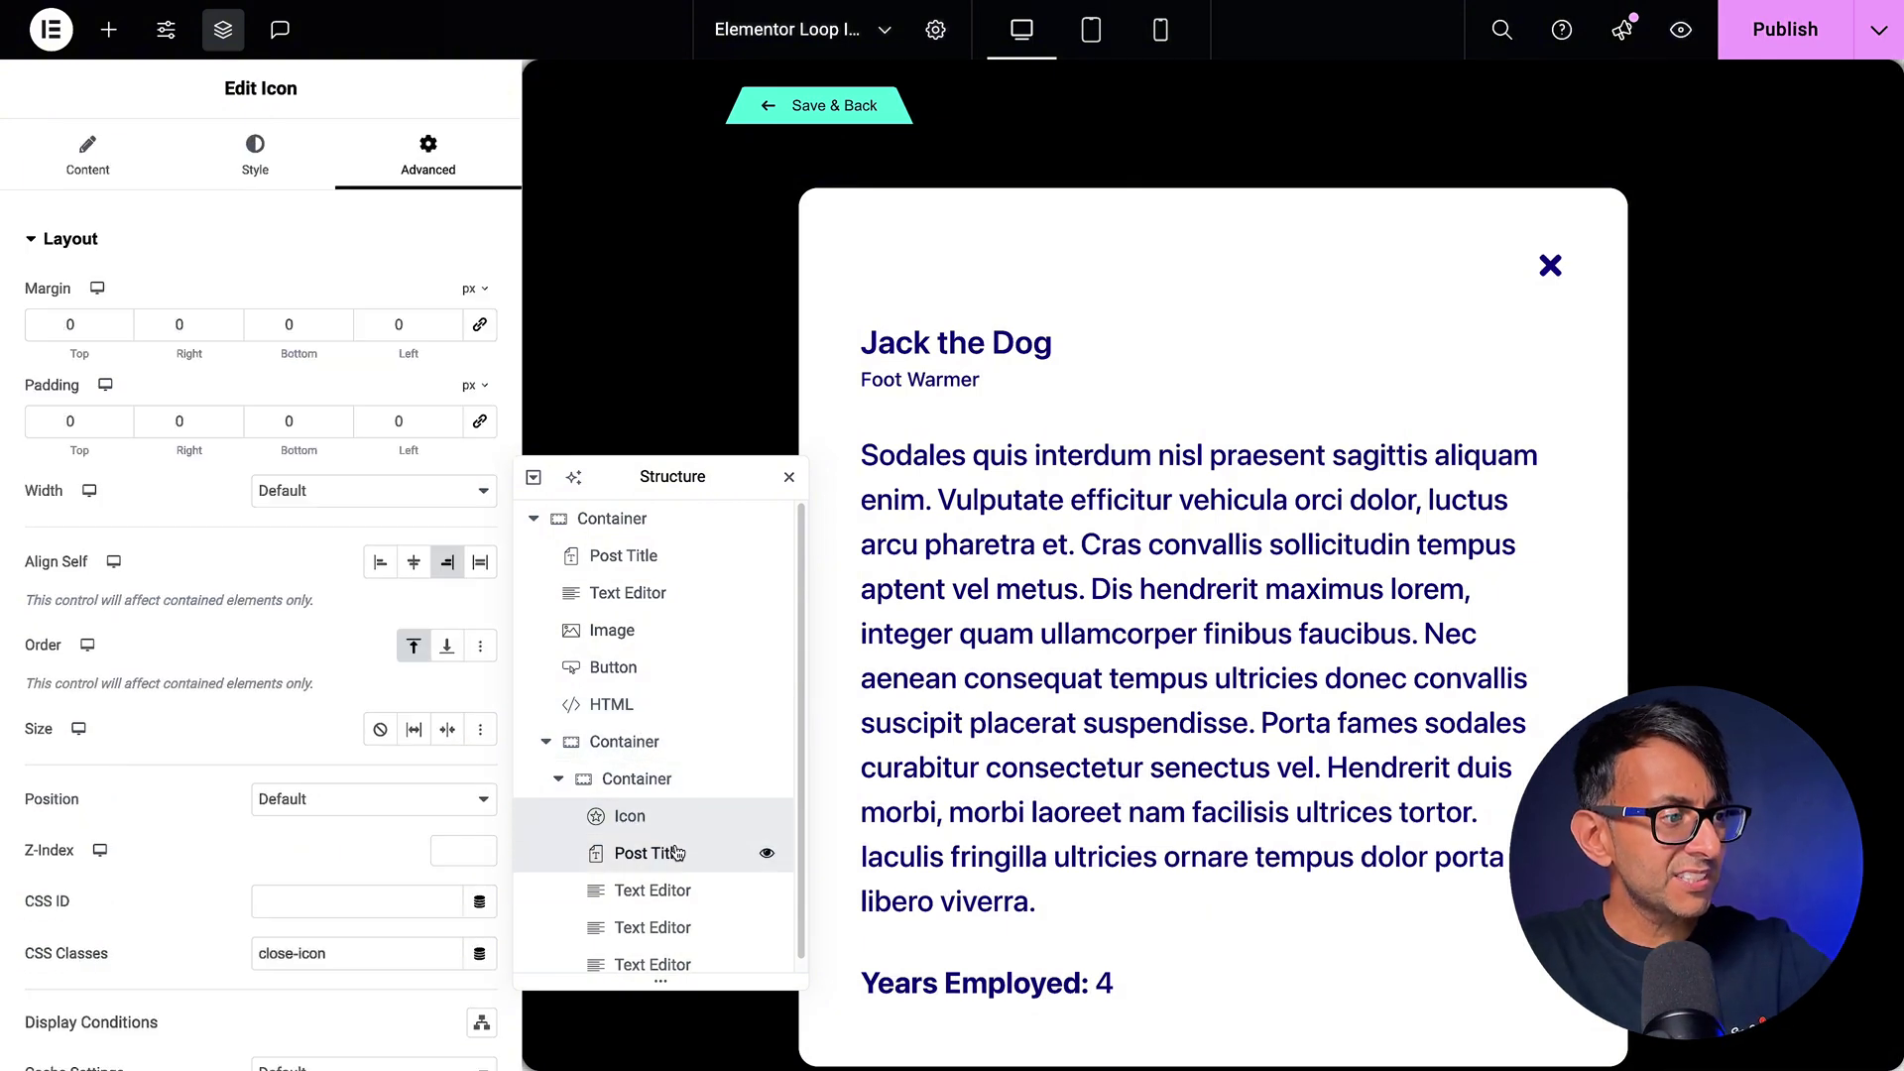
click(674, 890)
click(691, 927)
click(674, 816)
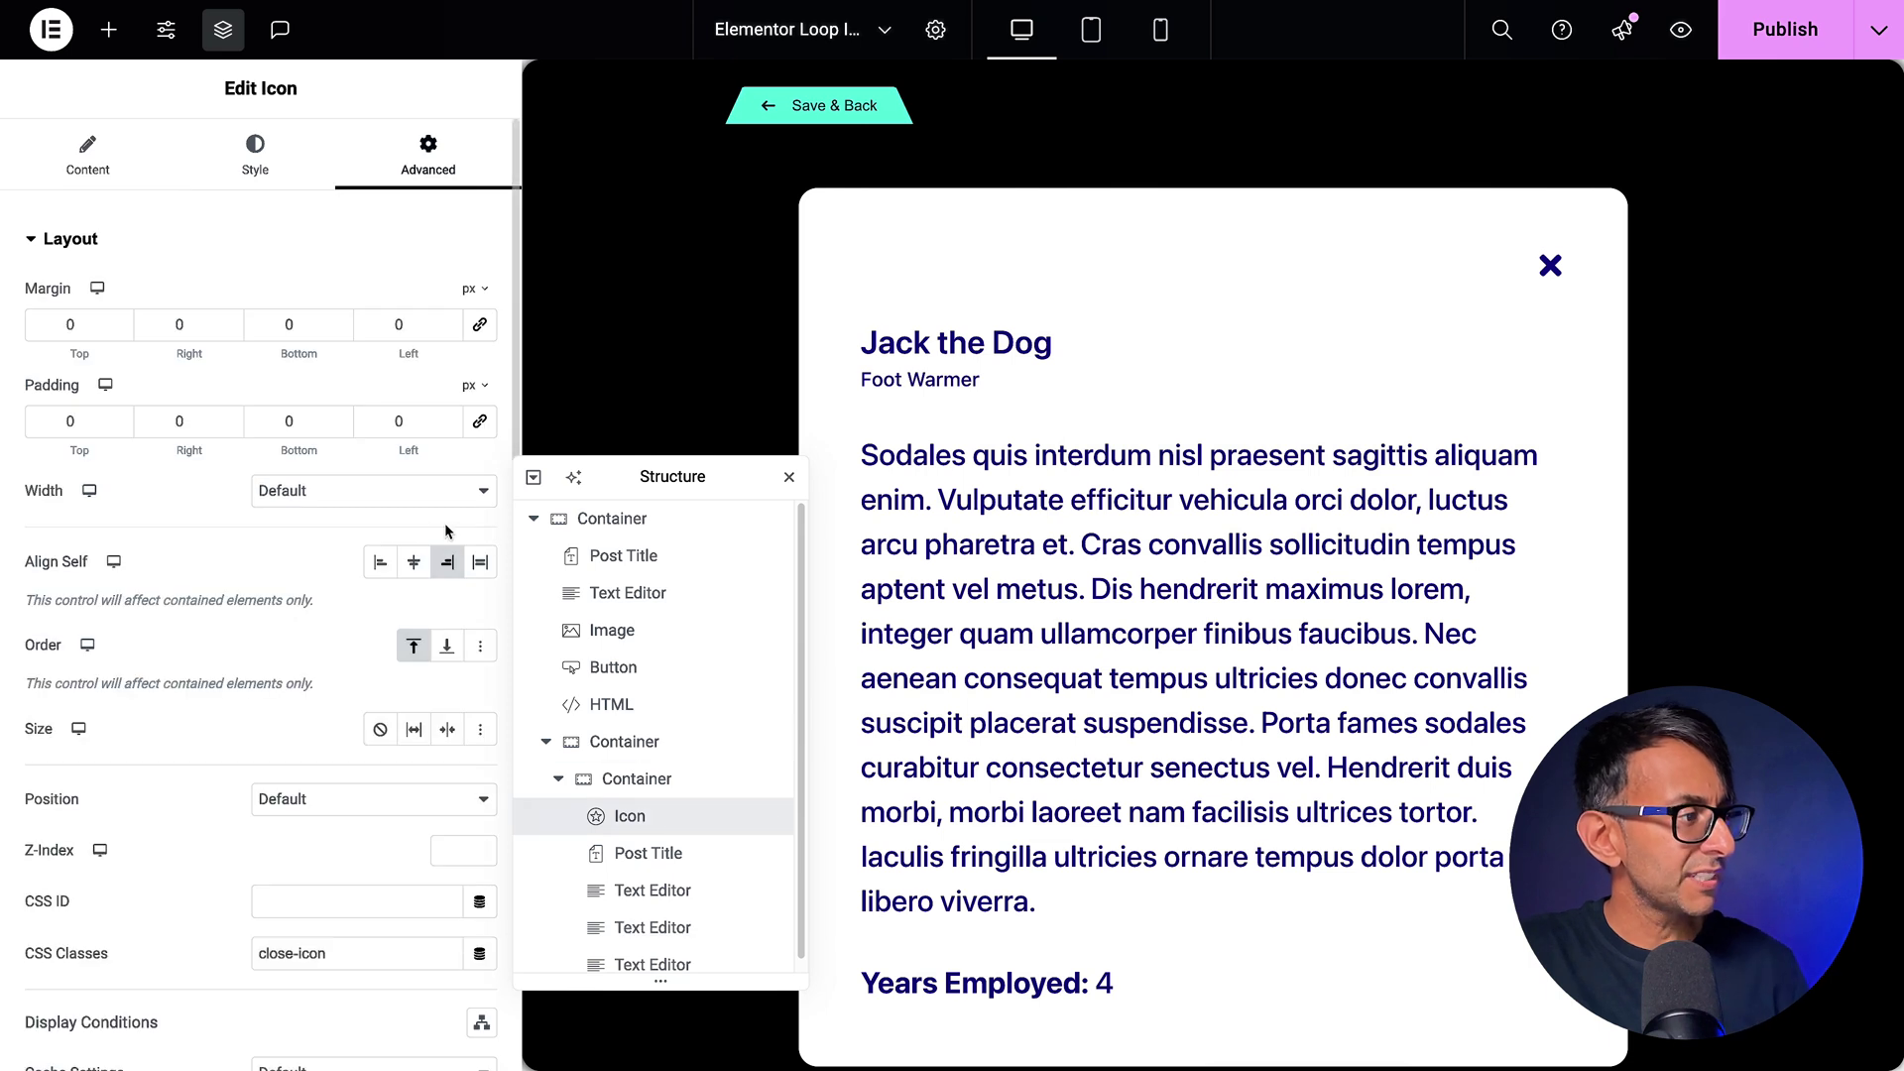
scroll(679, 762, down, 1)
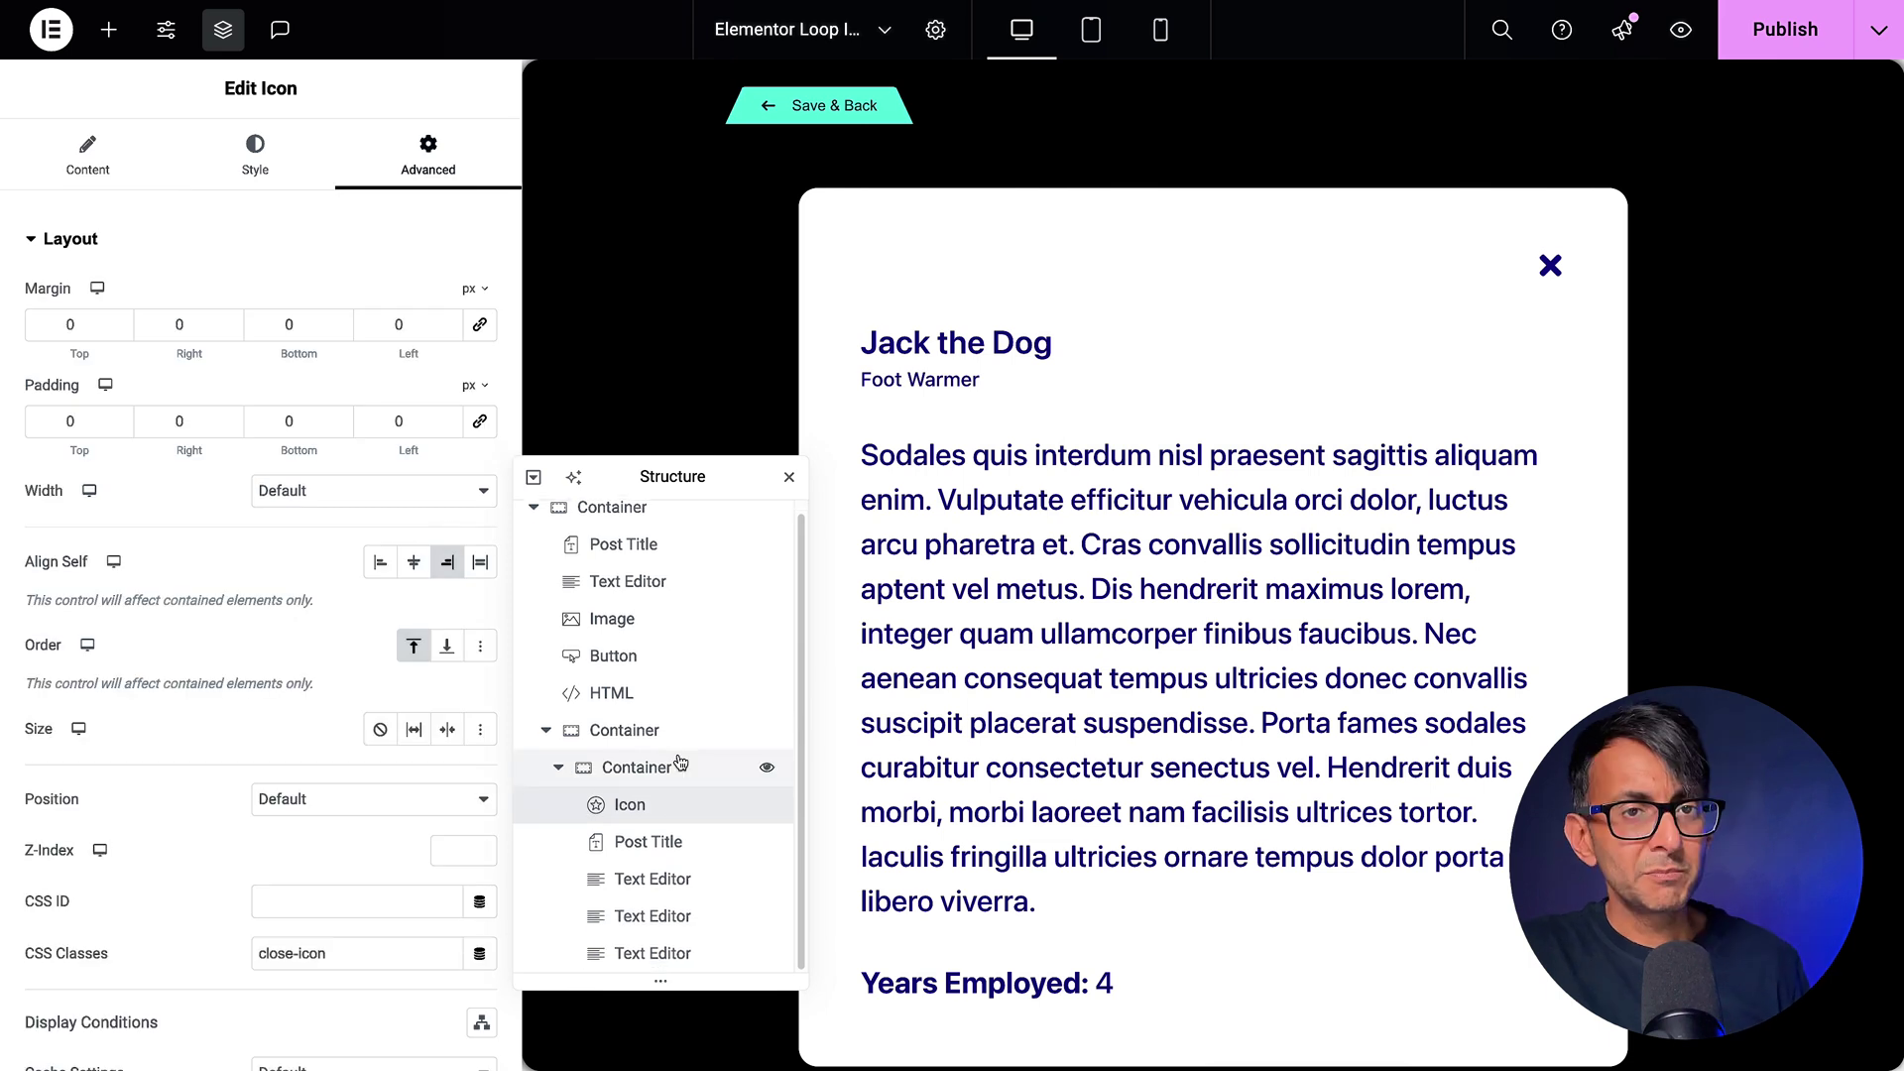
Inspect the dynamic sources of the popup's post title and its Team Role, Description and Years Employed text editors.
click(645, 851)
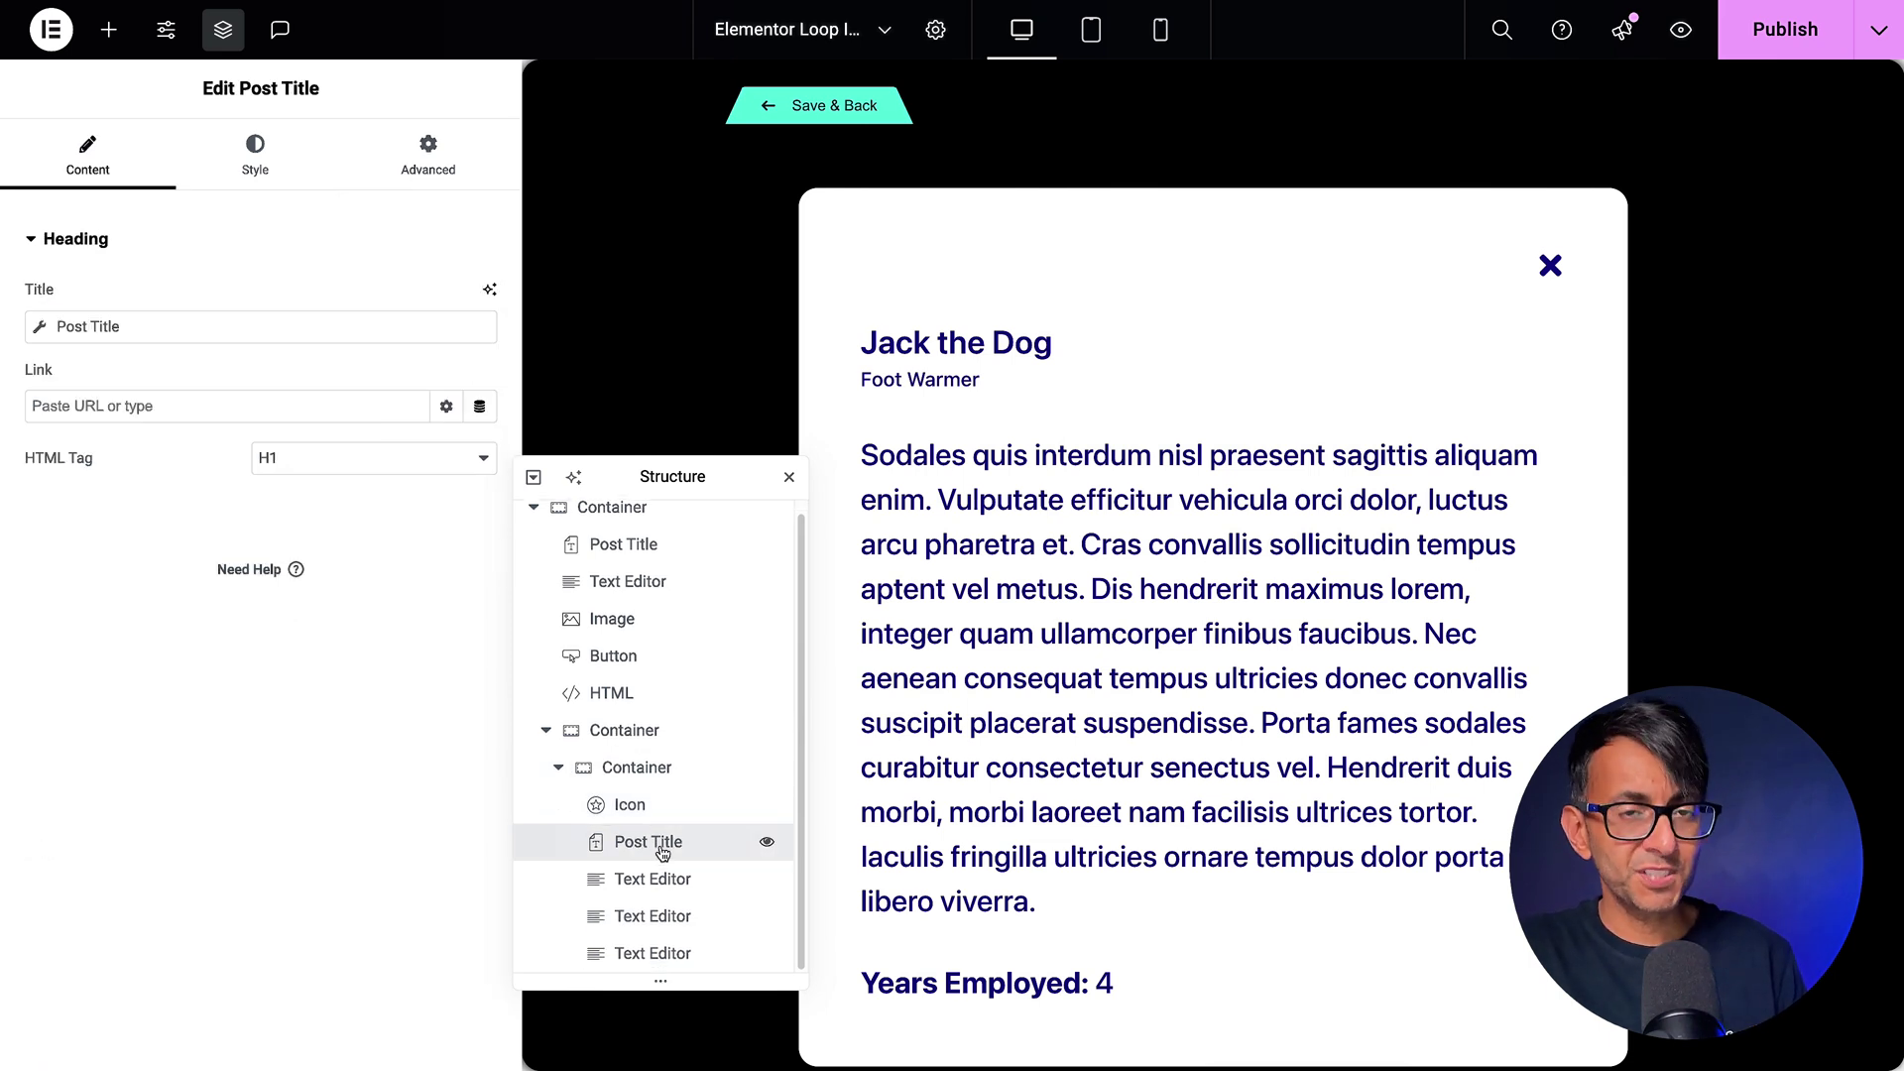
click(662, 879)
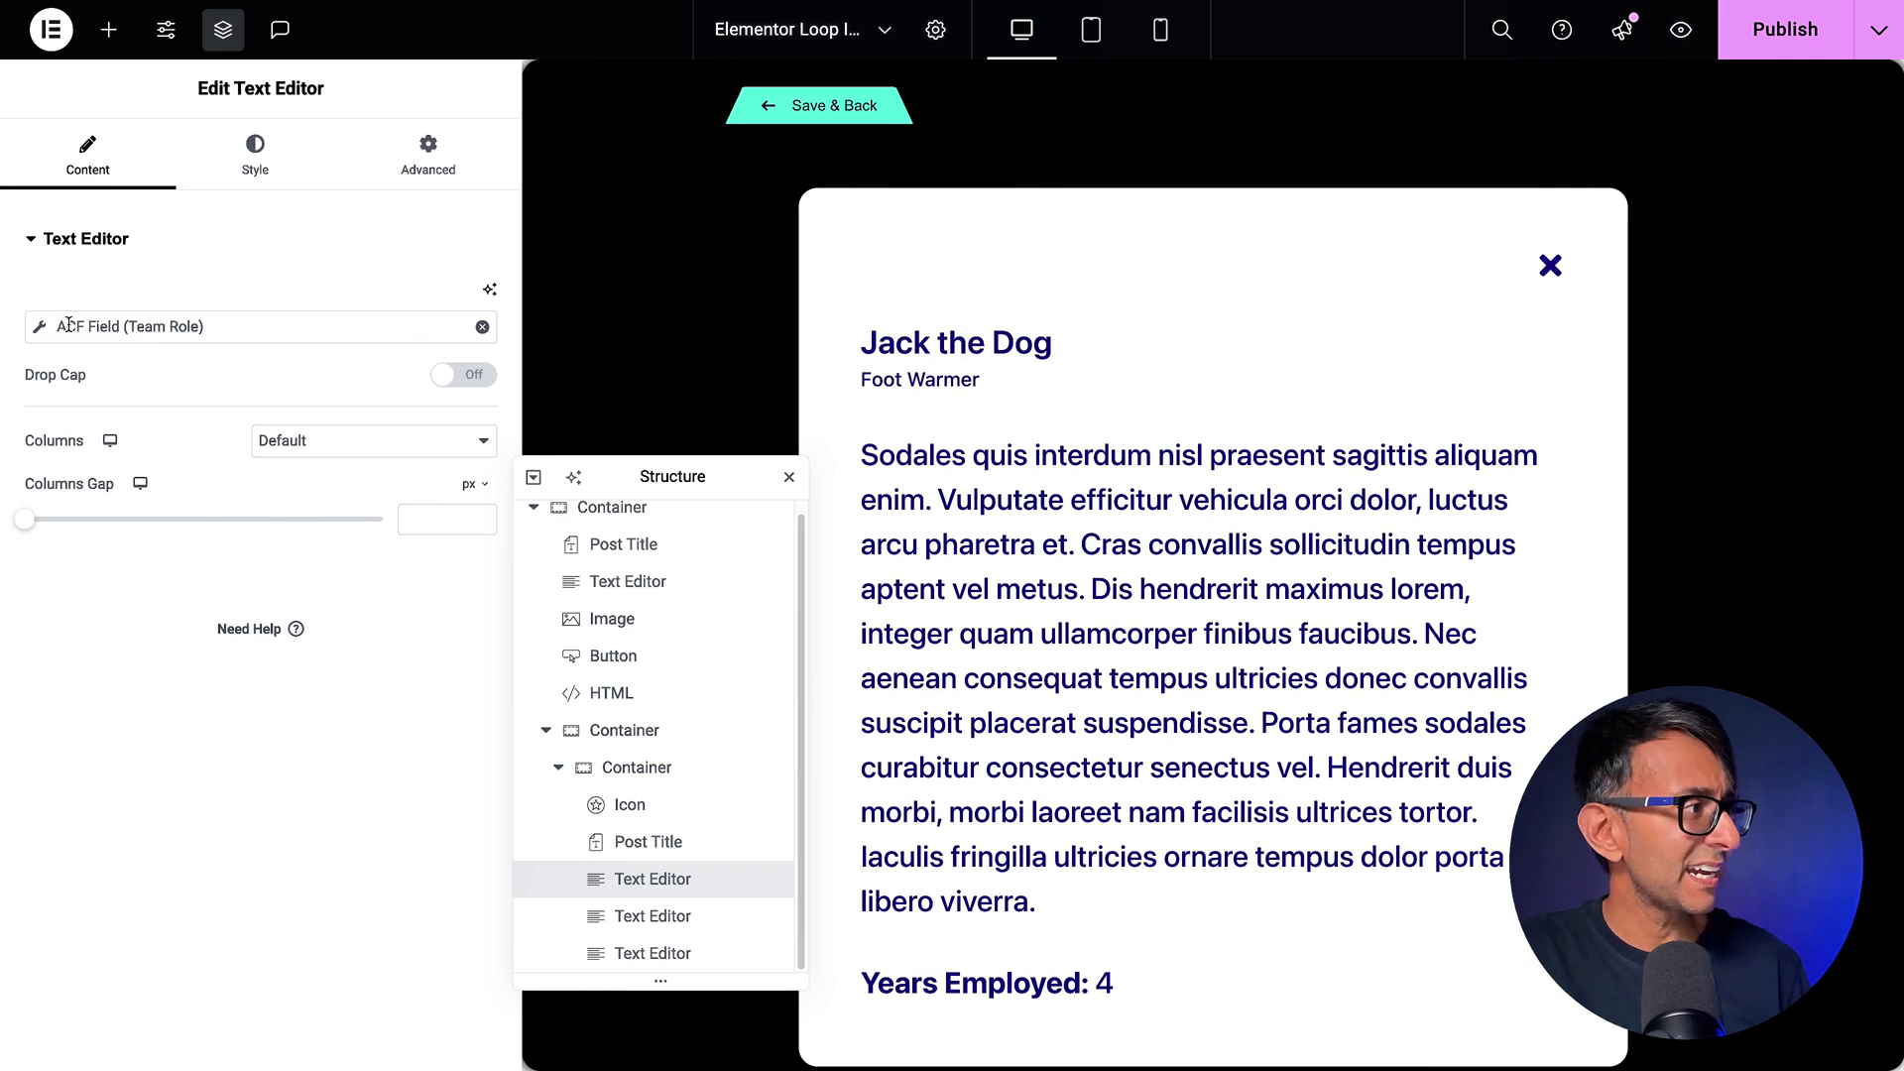
click(32, 331)
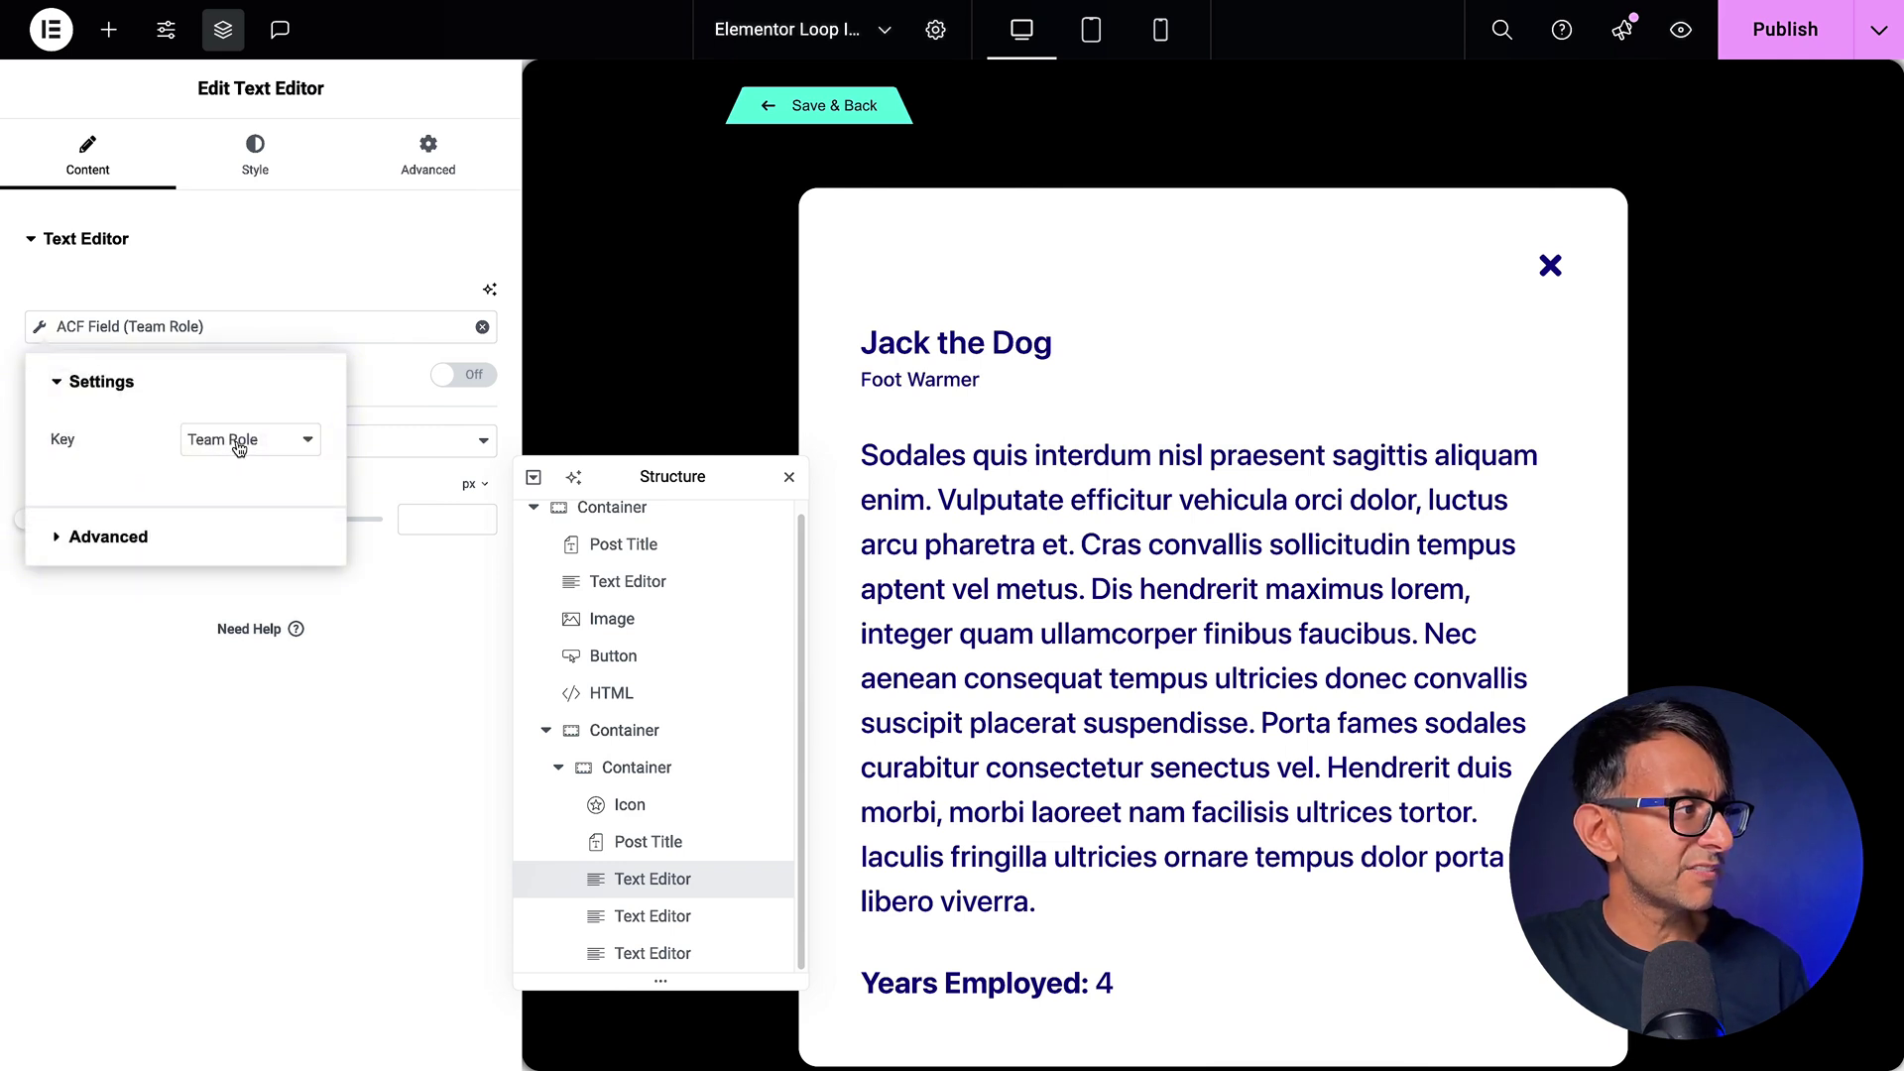
click(639, 915)
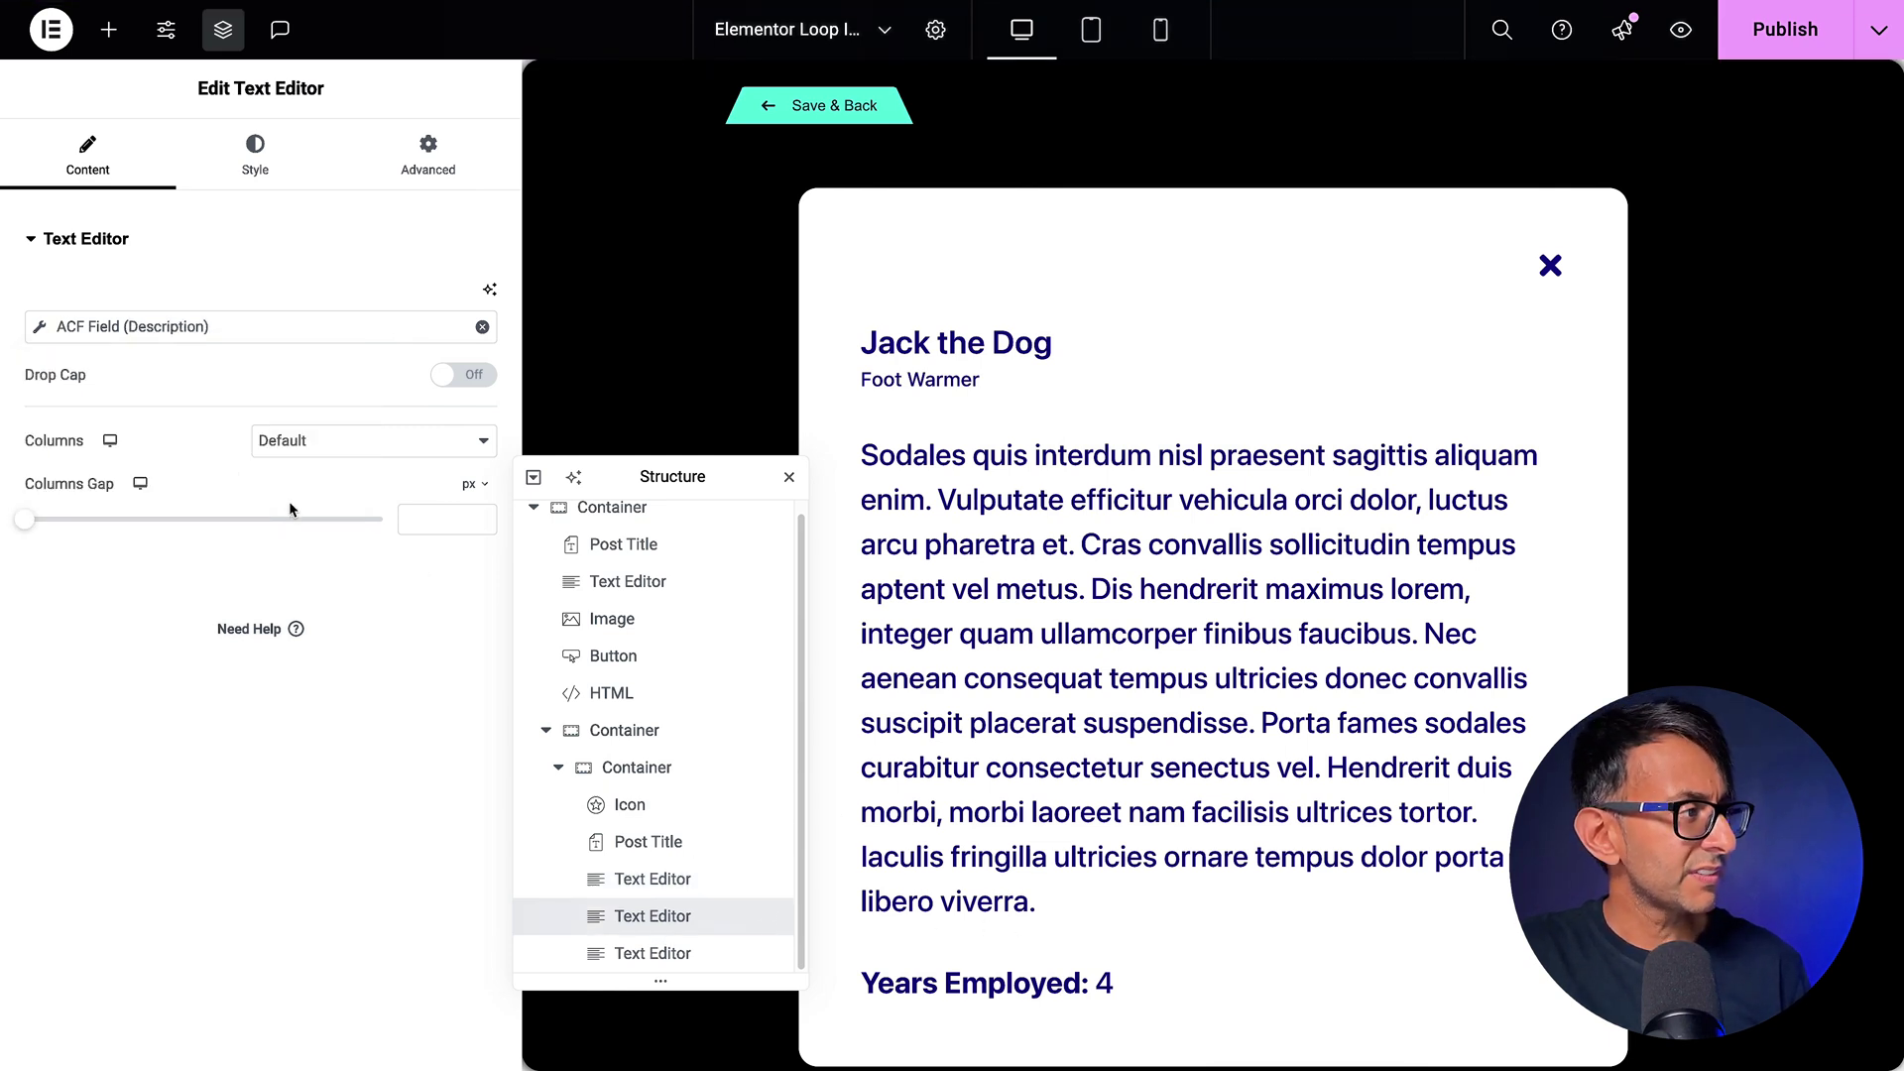
click(33, 329)
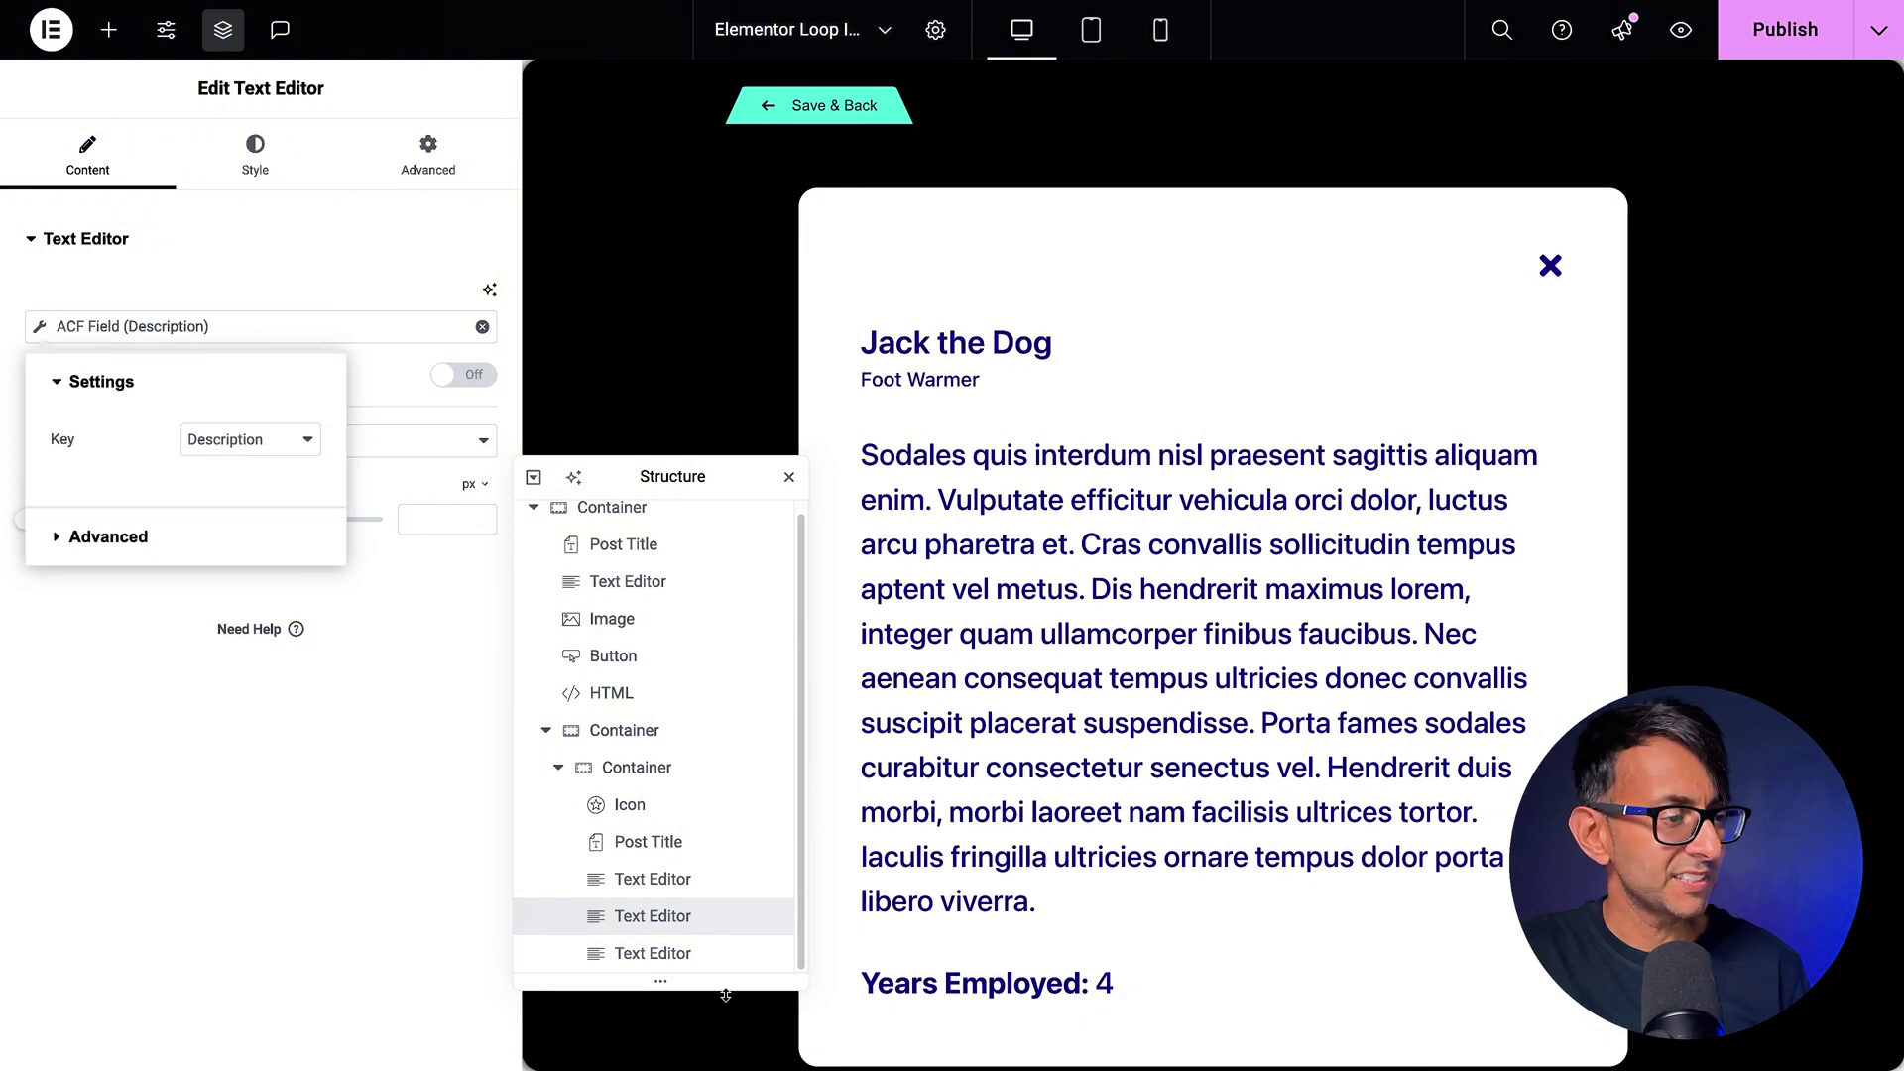
click(770, 953)
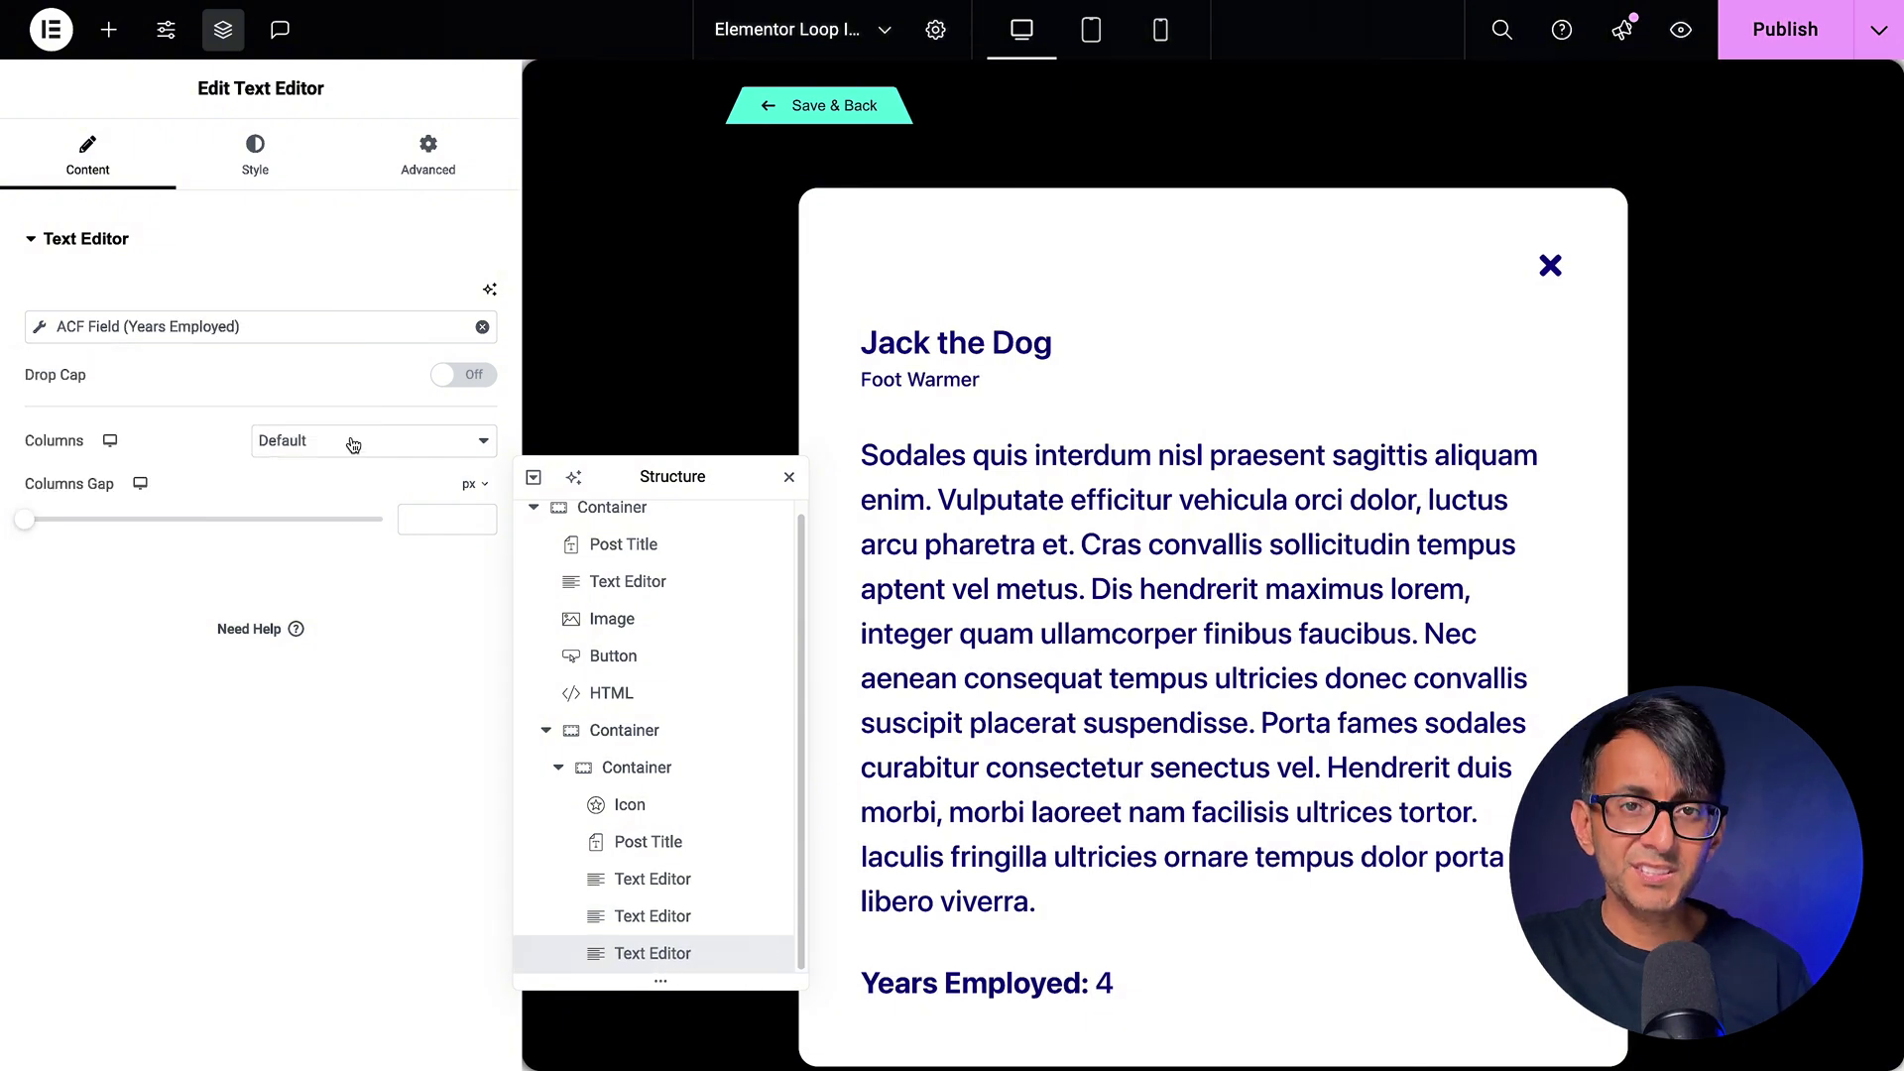
Inspect the Years Employed dynamic field's key and its advanced Before text with the bold label.
click(38, 327)
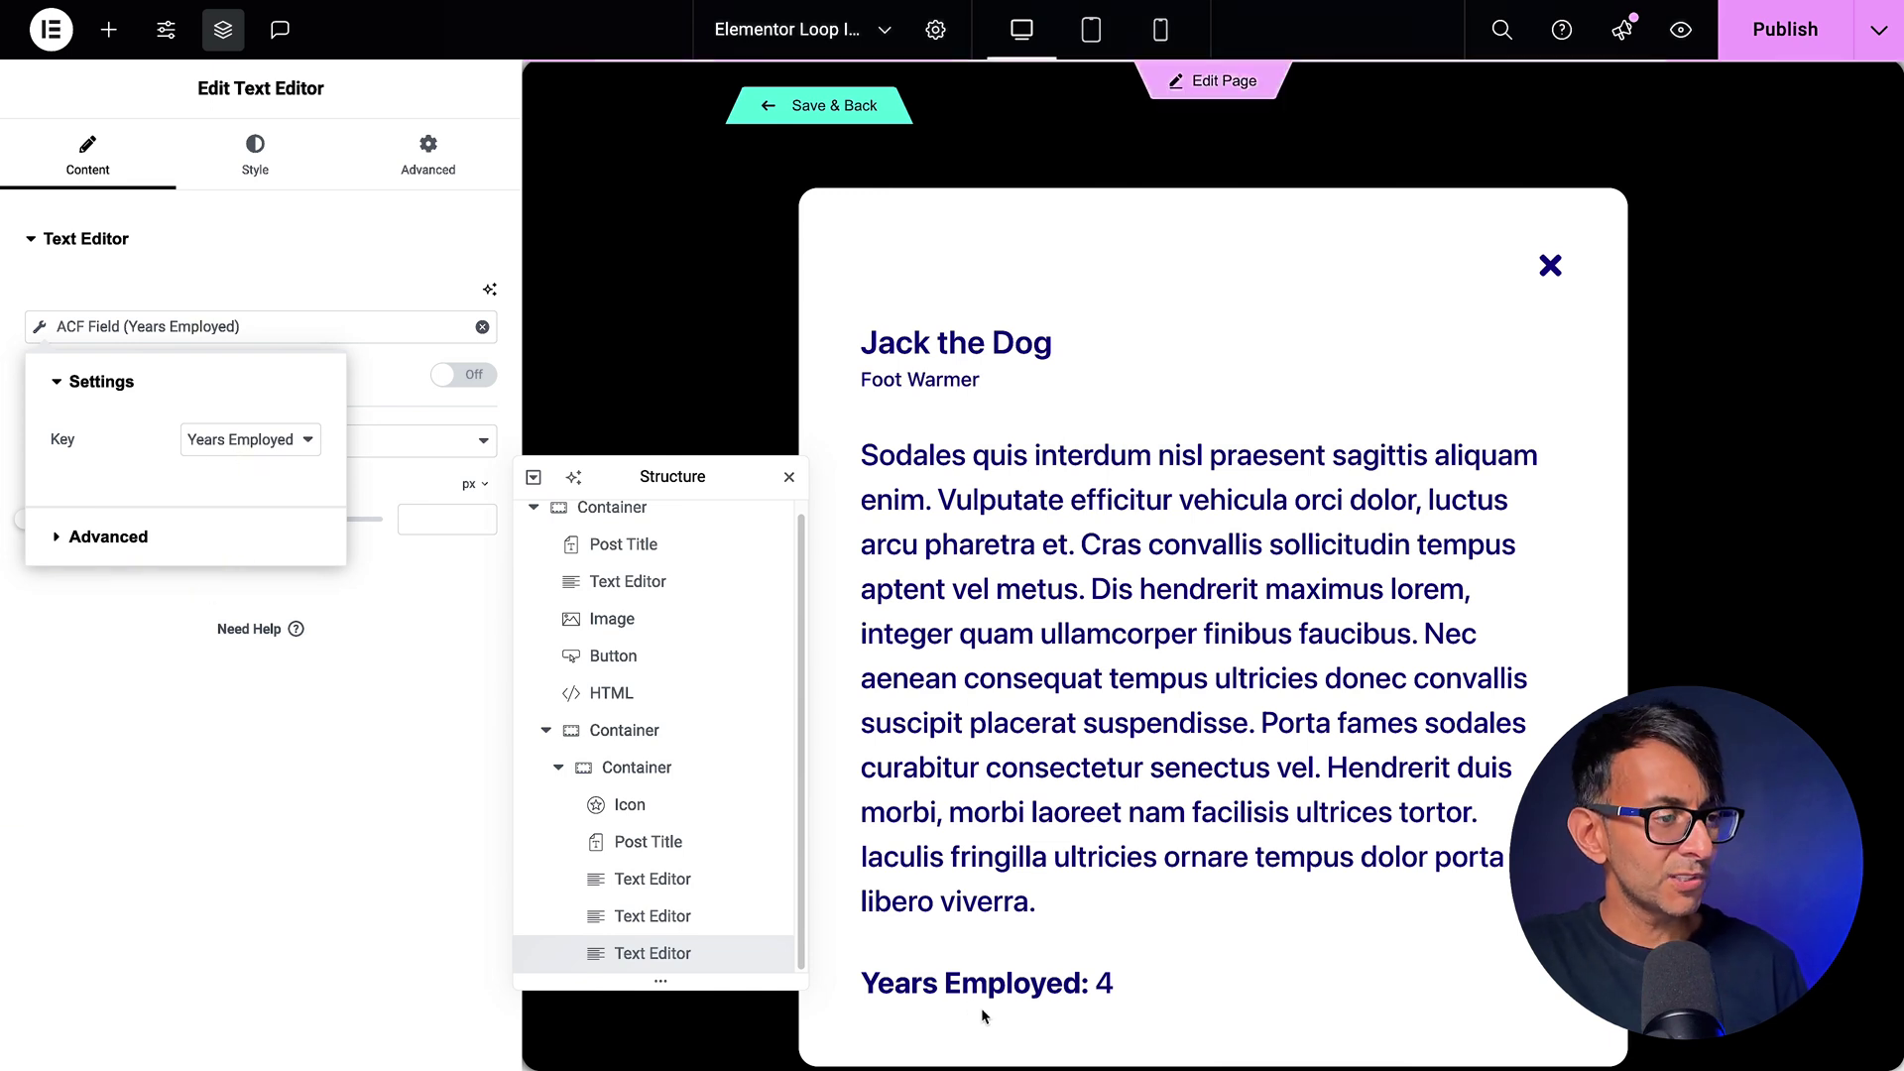
click(215, 554)
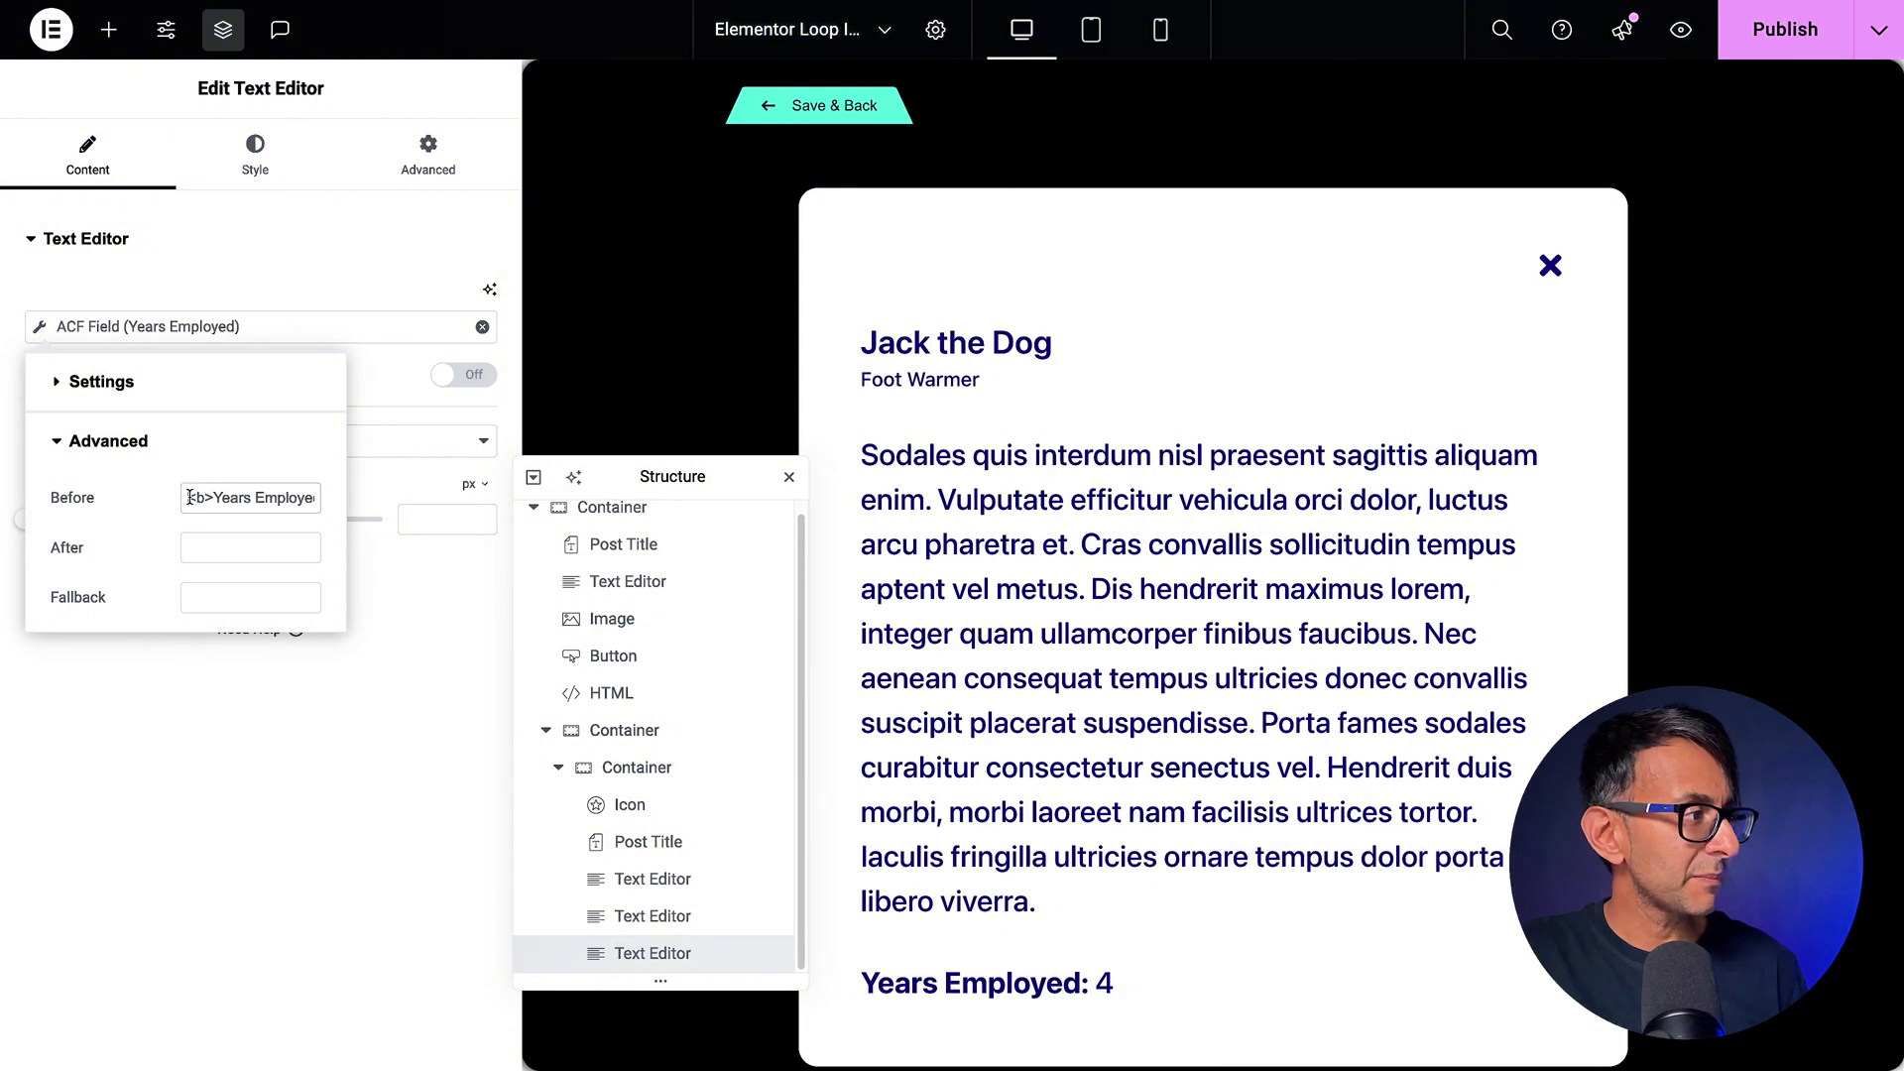
drag(188, 496, 317, 499)
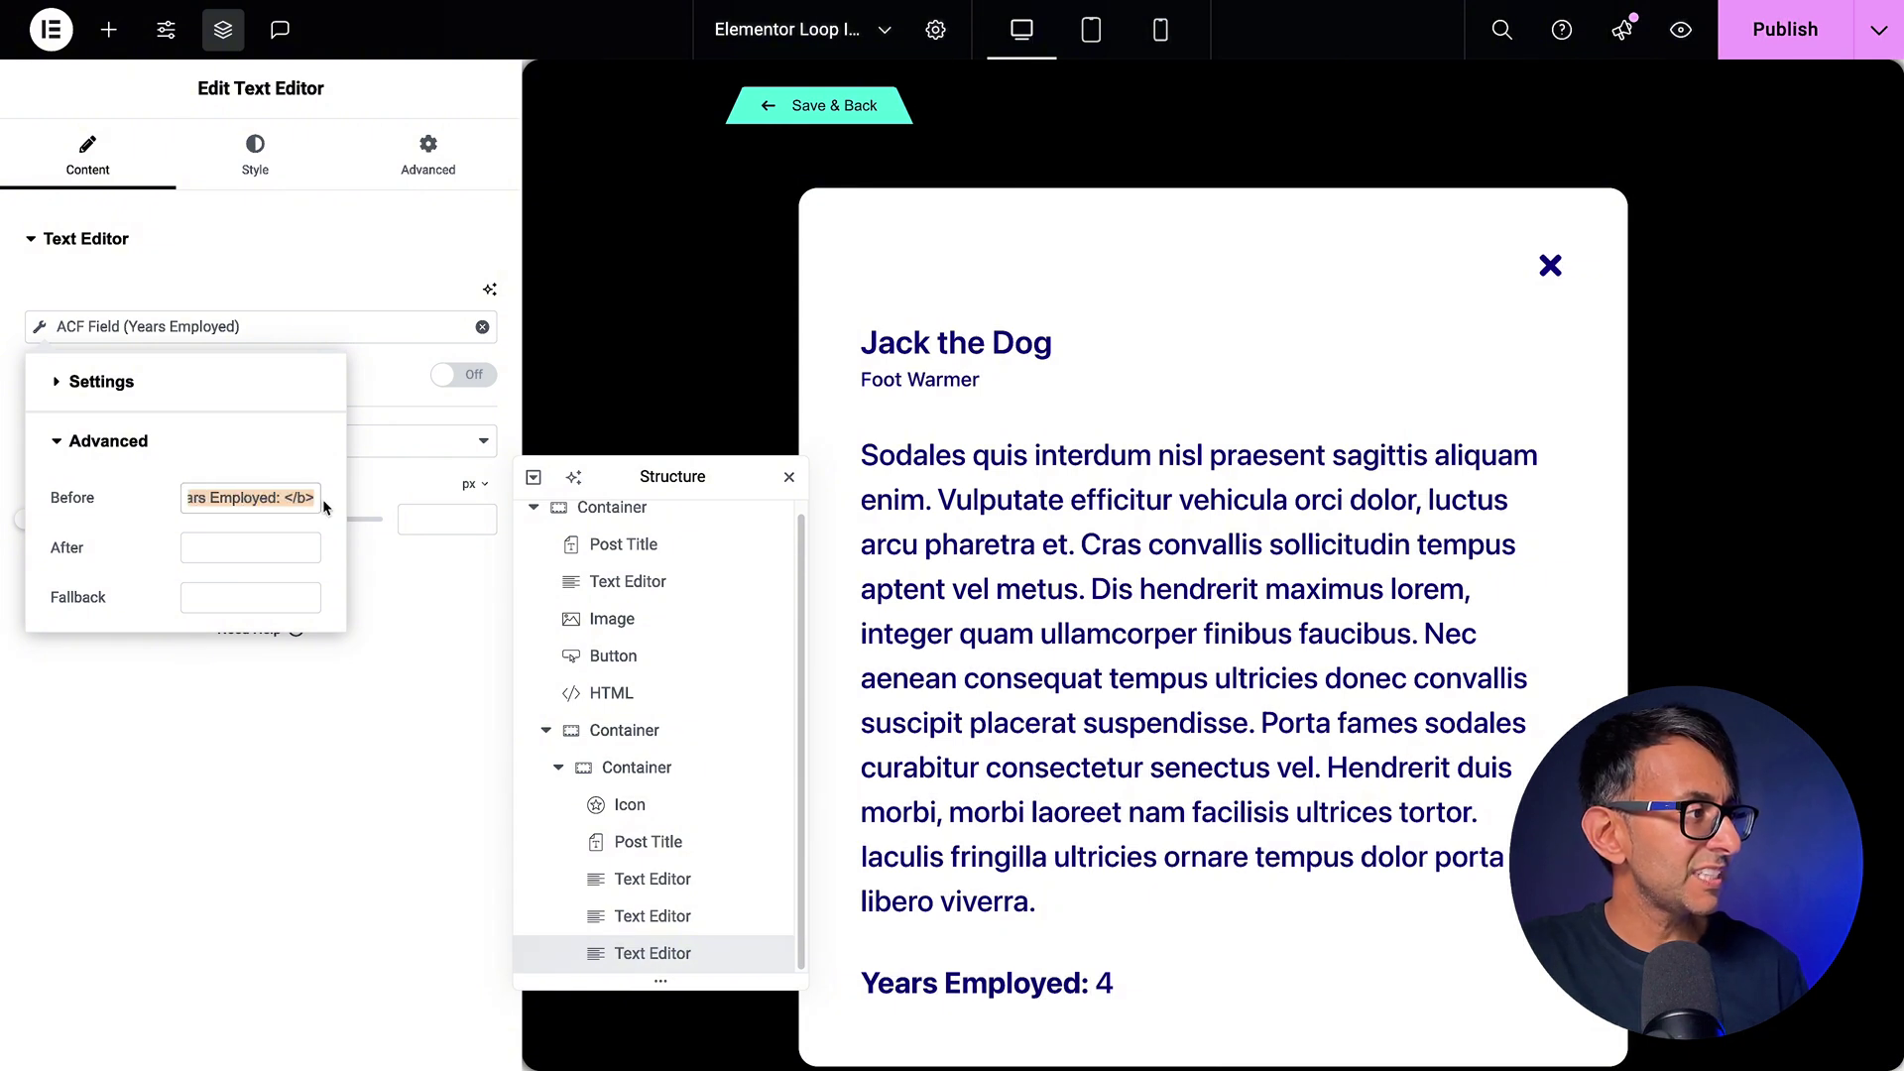
click(288, 500)
click(346, 502)
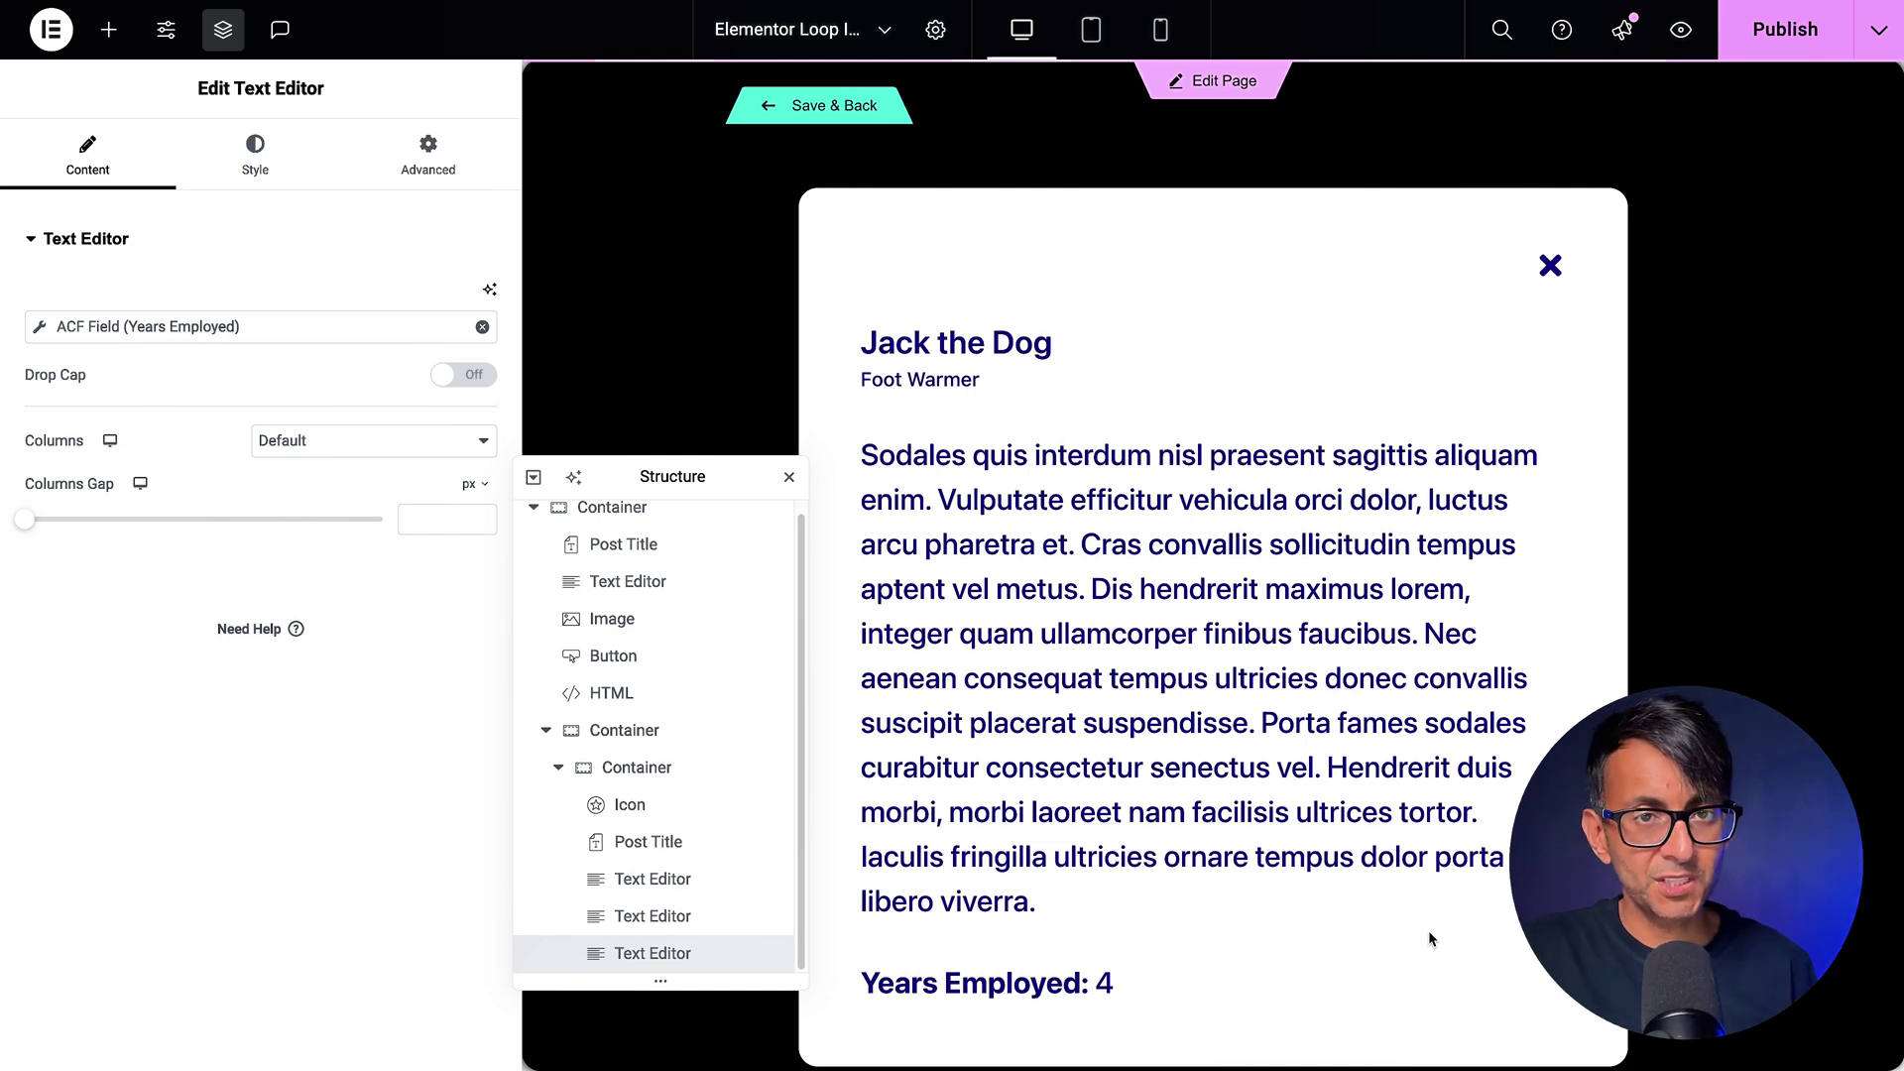
Paste the copied style and script code for the bio popups into the card's empty HTML widget.
click(662, 705)
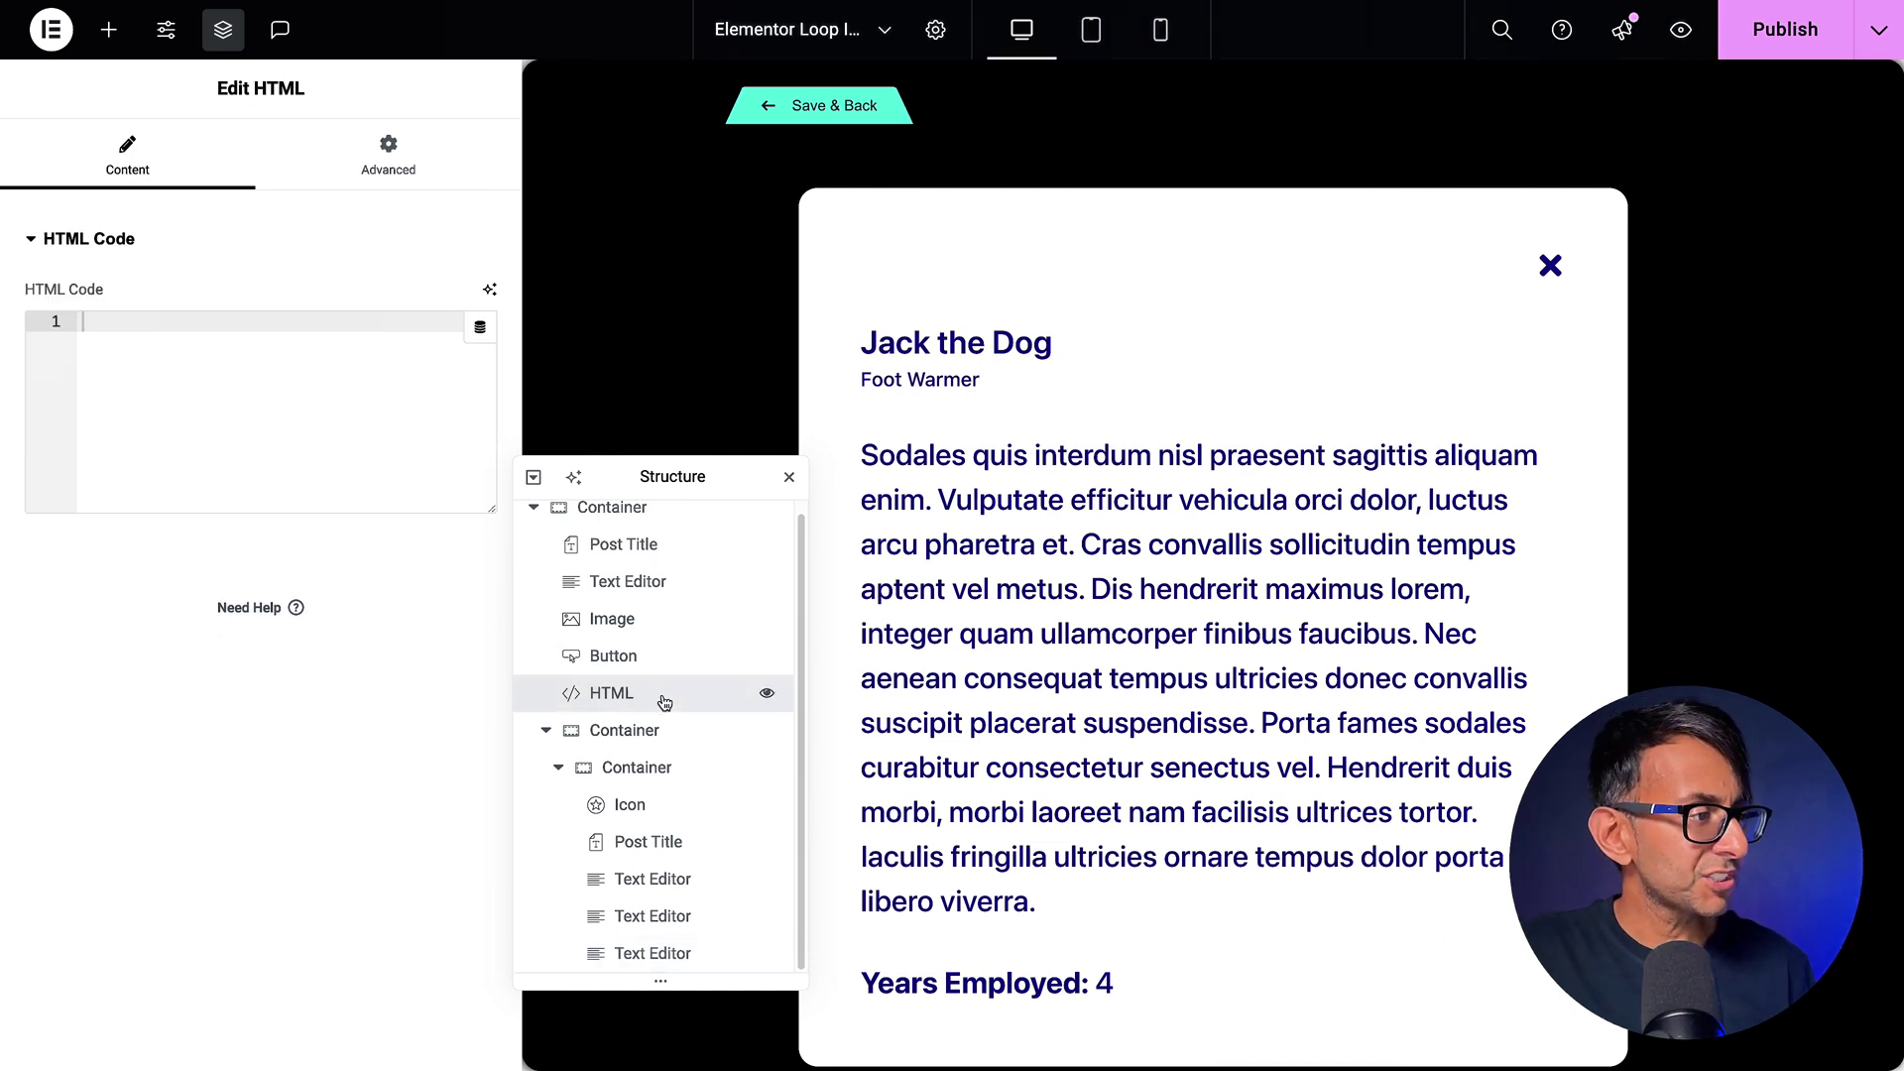
click(227, 407)
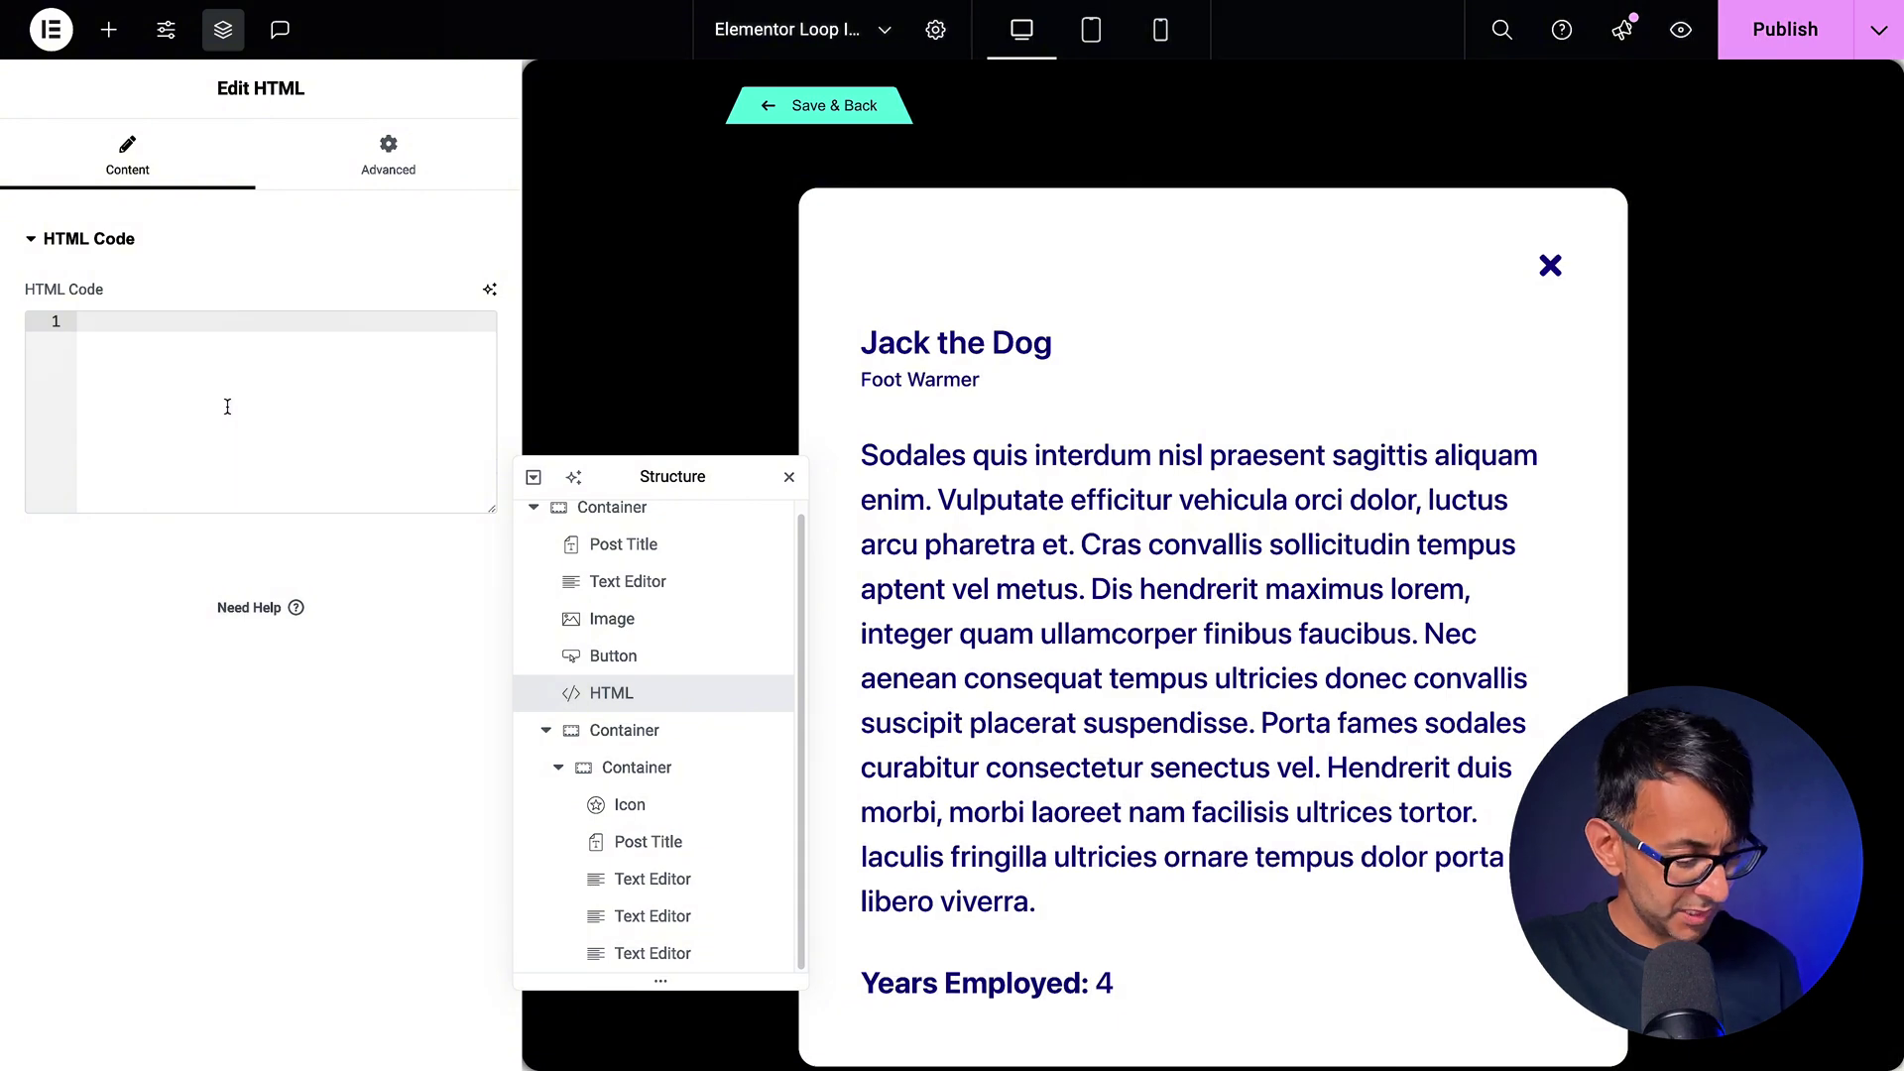
key(ctrl+v)
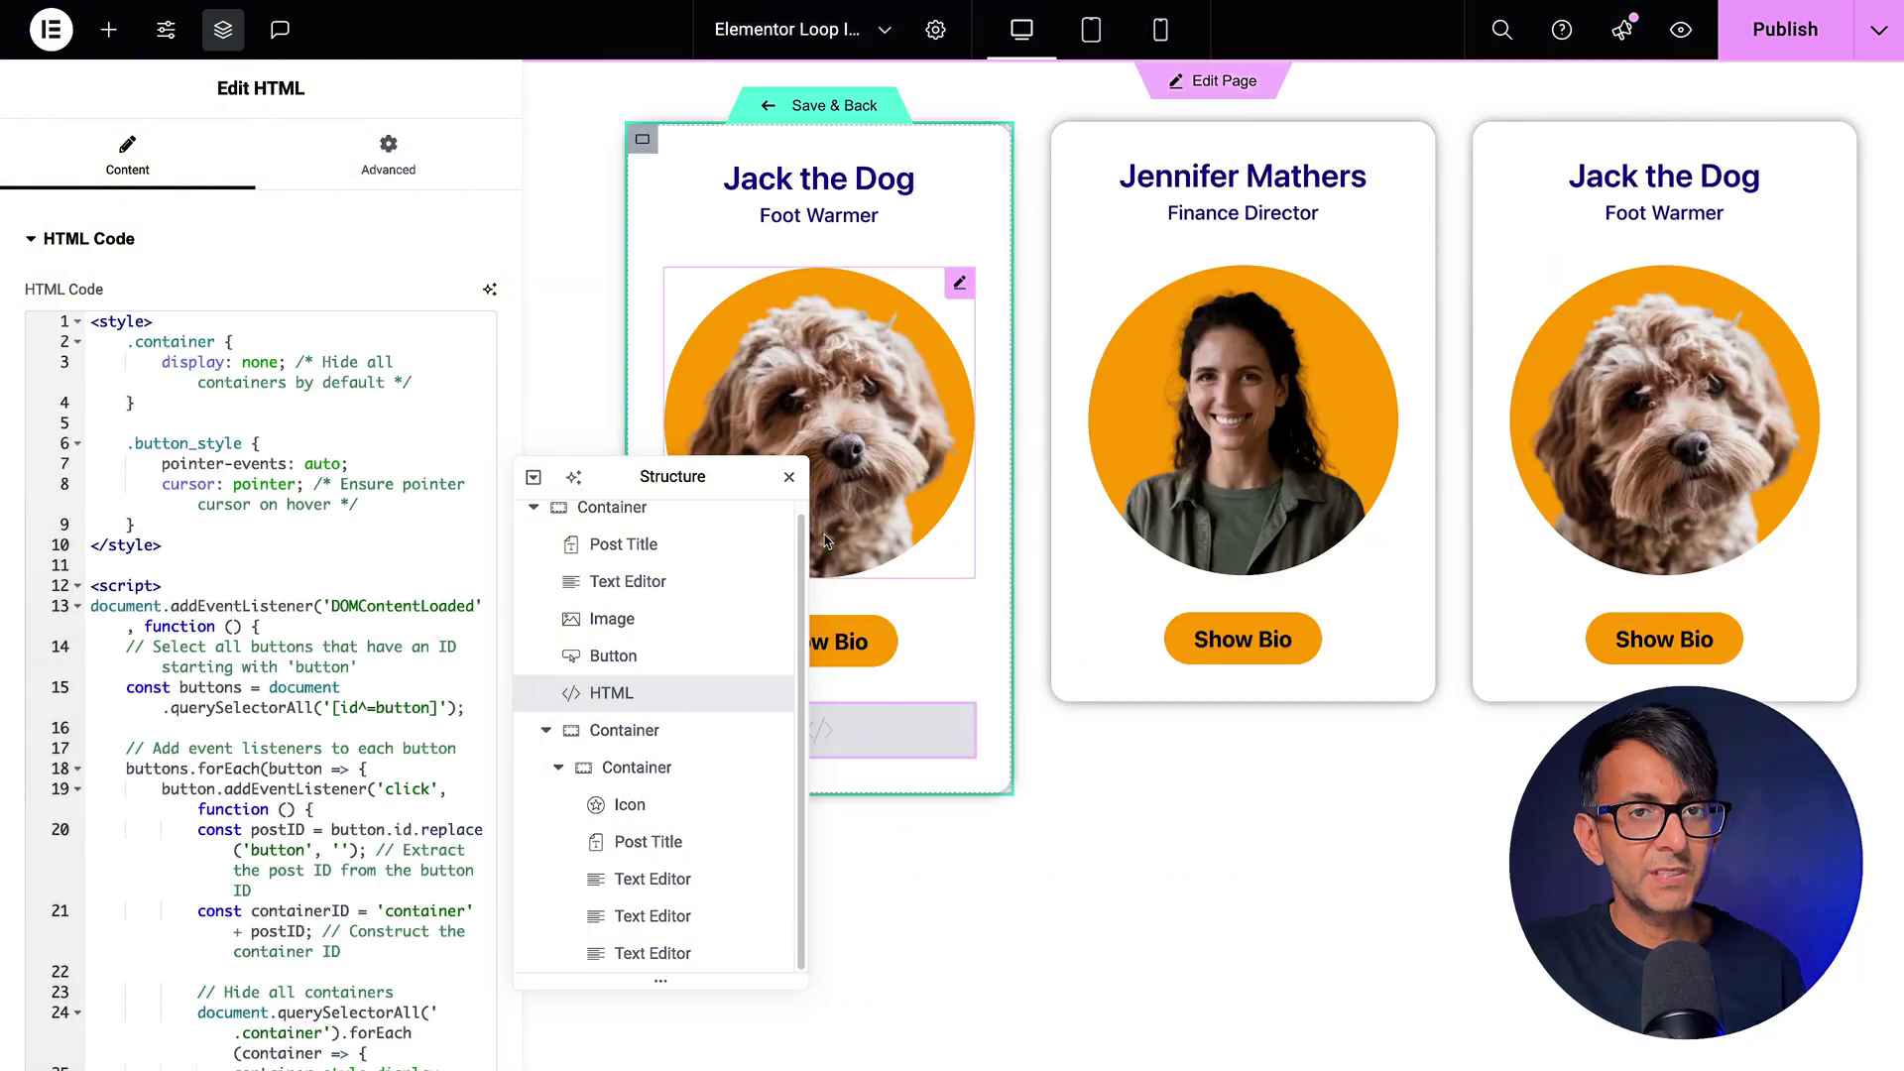
Examine the CSS rule that hides the .container class and the outer popup container it applies to.
click(159, 362)
drag(135, 349, 408, 403)
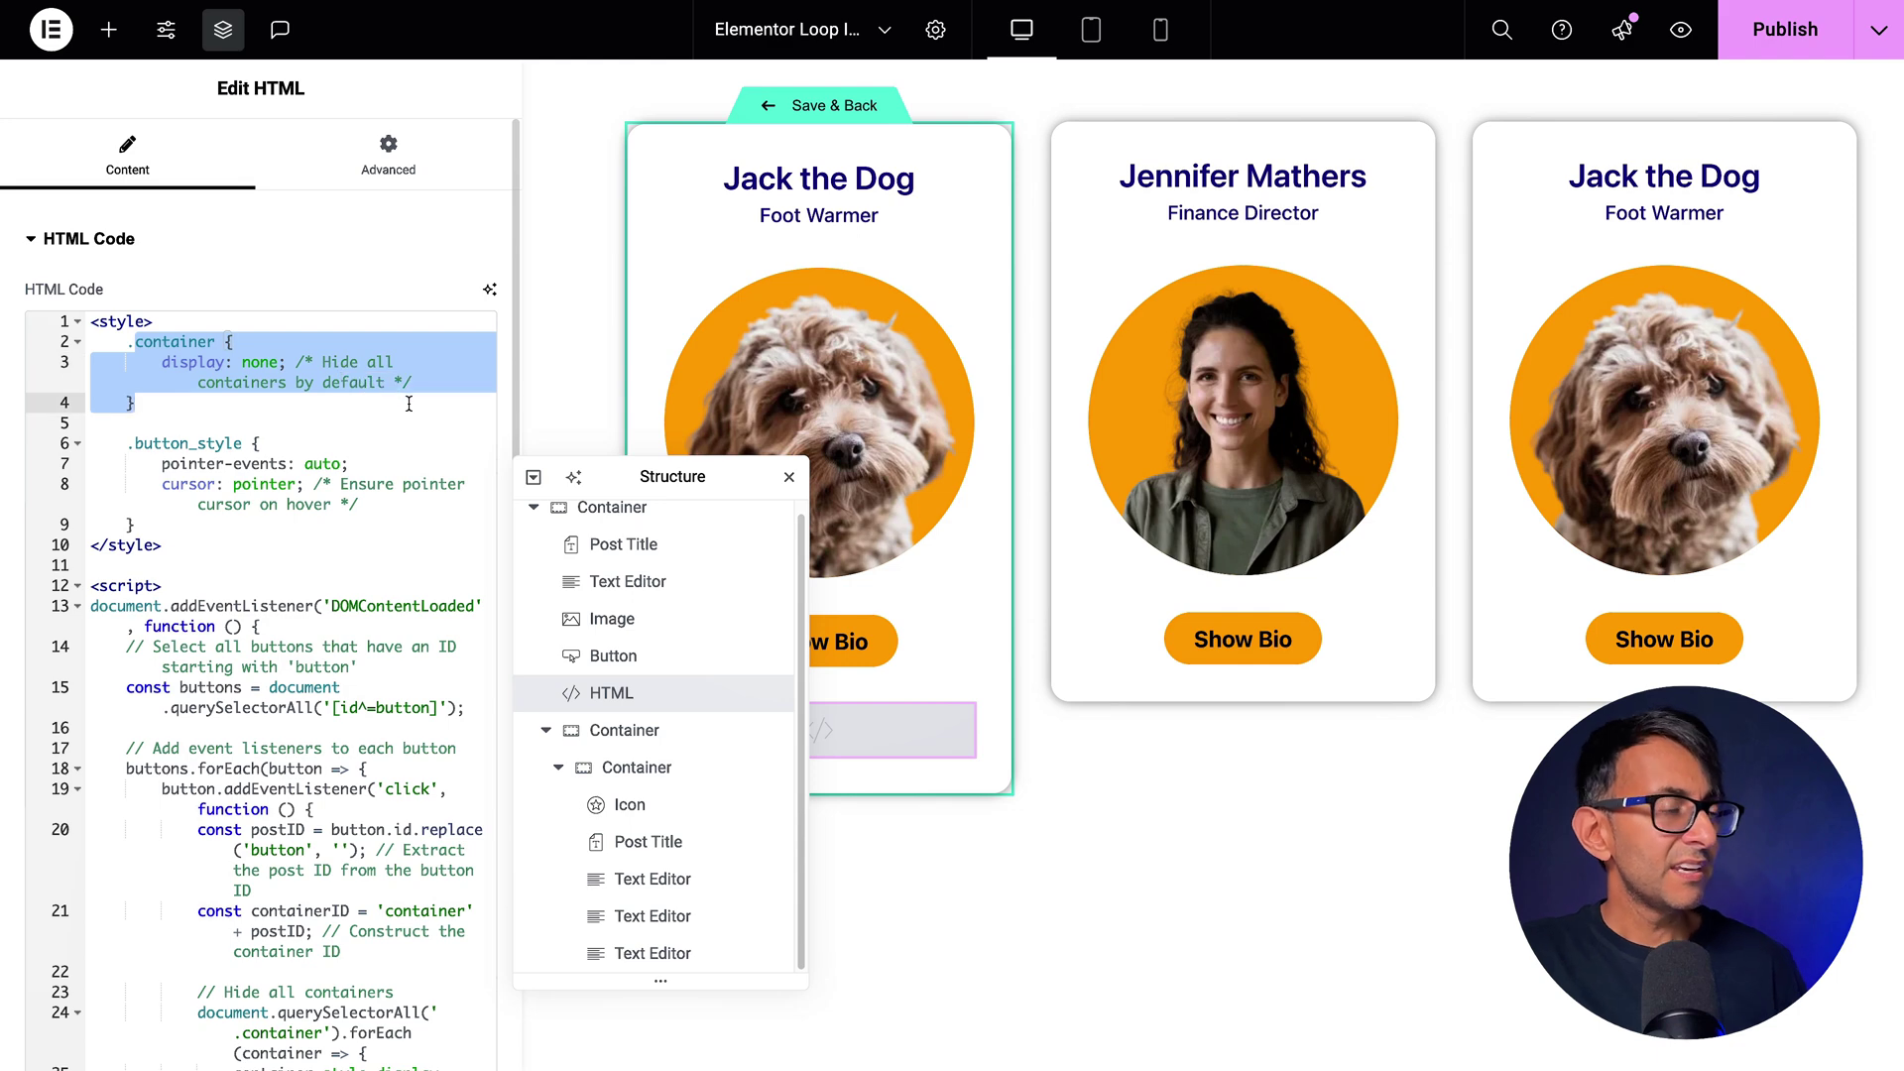
click(625, 730)
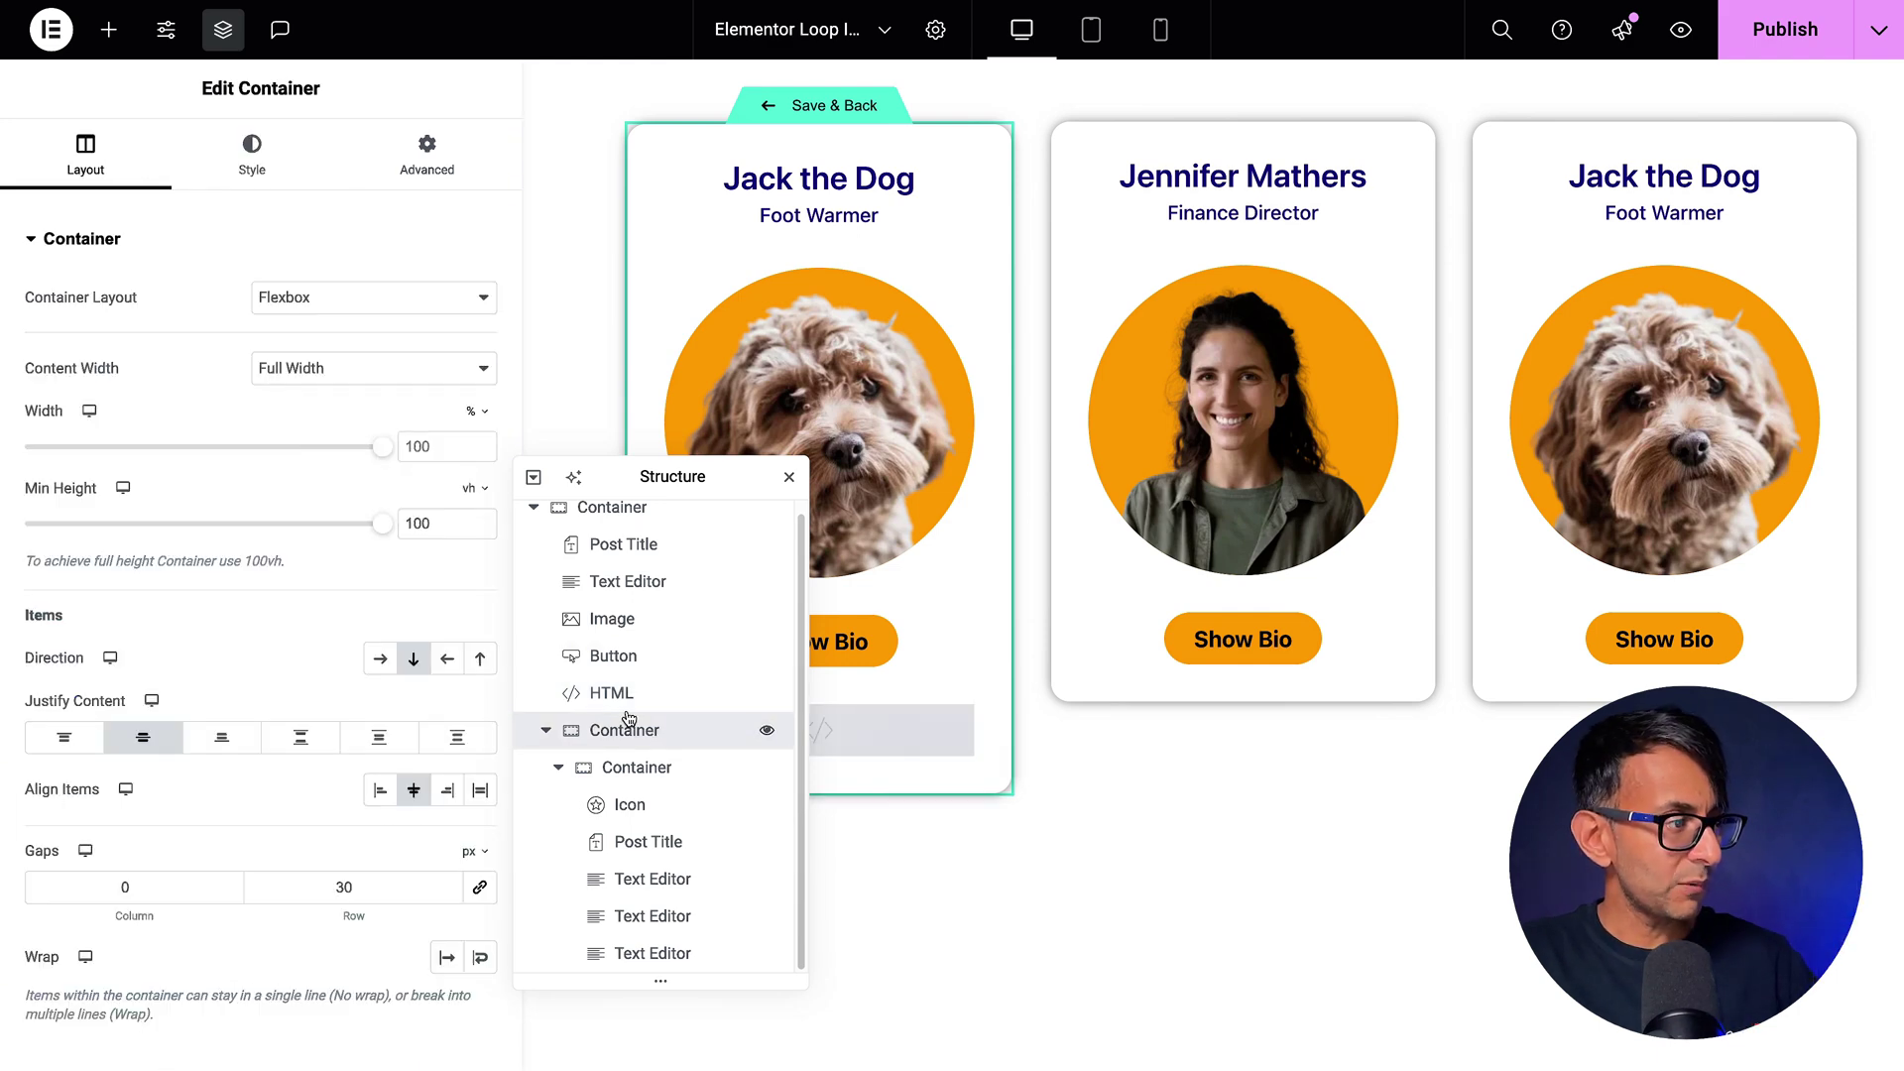
click(617, 694)
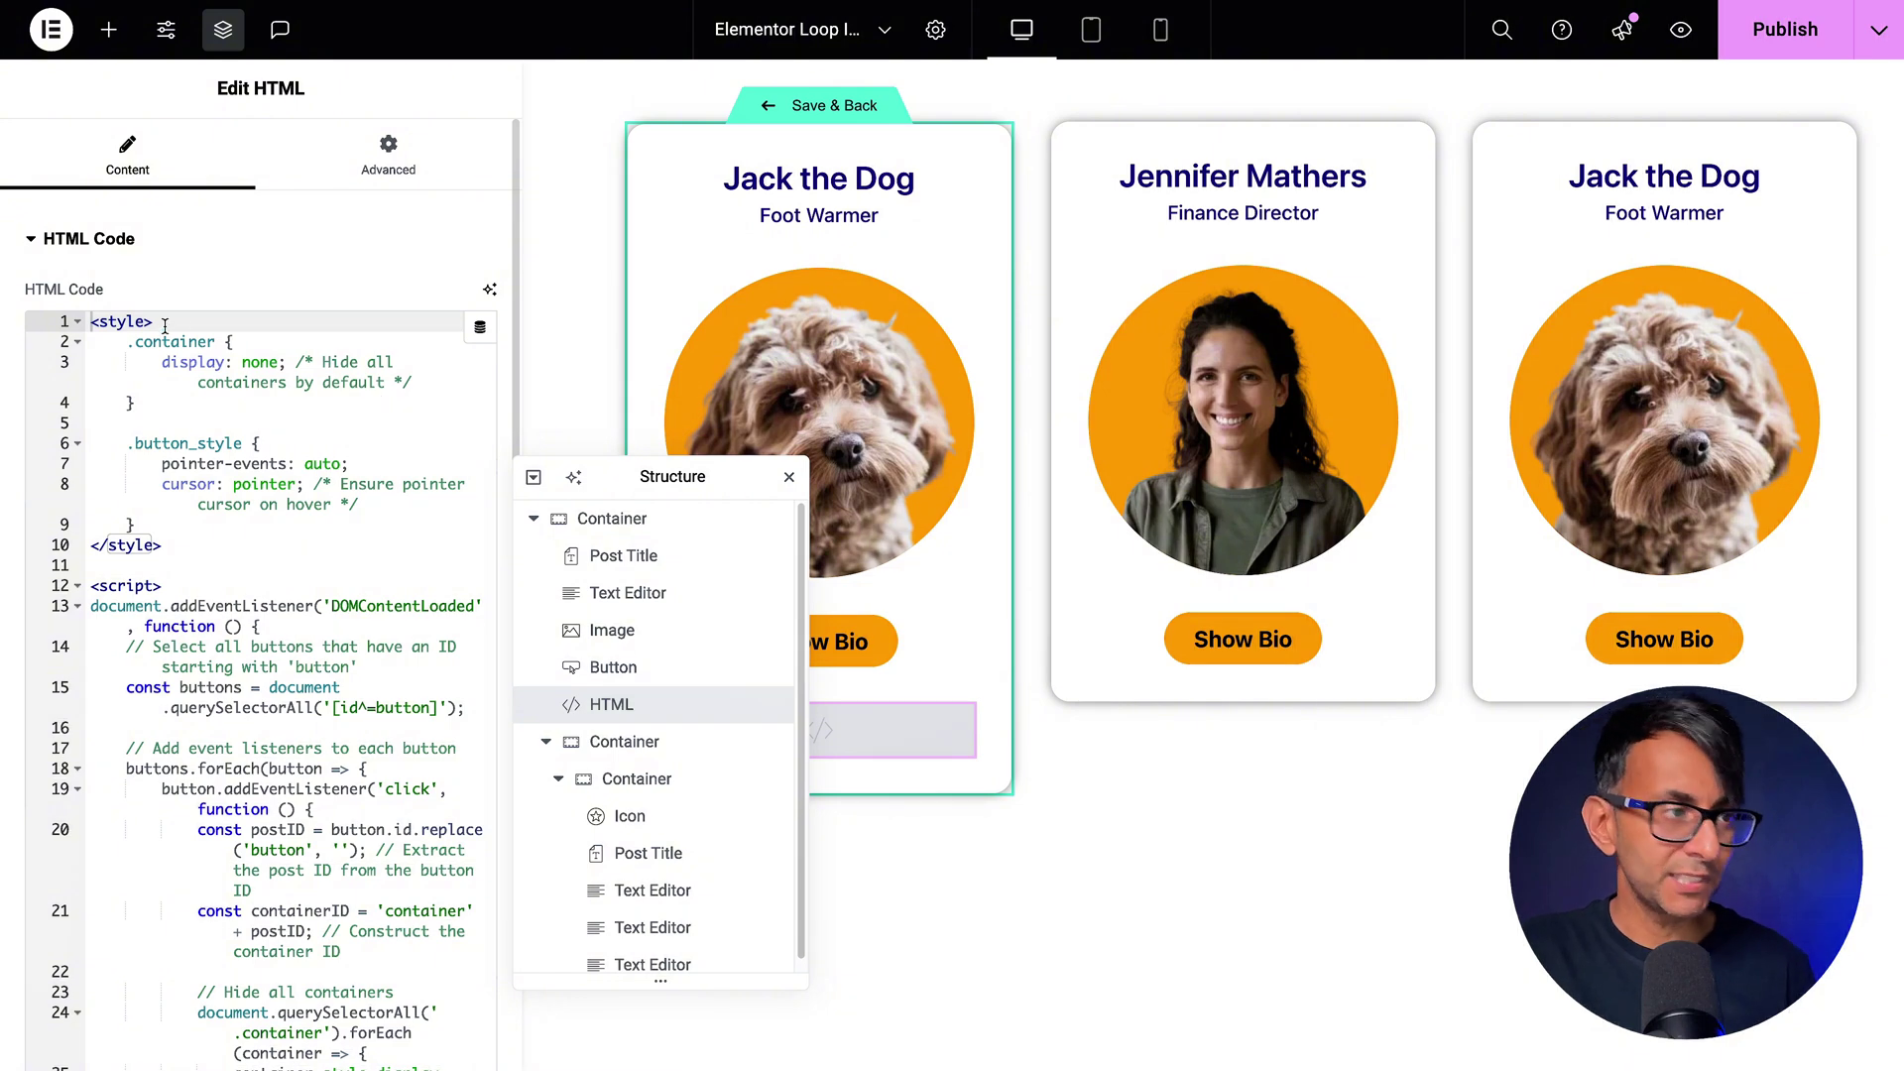
Read through the script, examining the close-icon listener and the code that hides and shows the containers.
scroll(377, 595, down, 9)
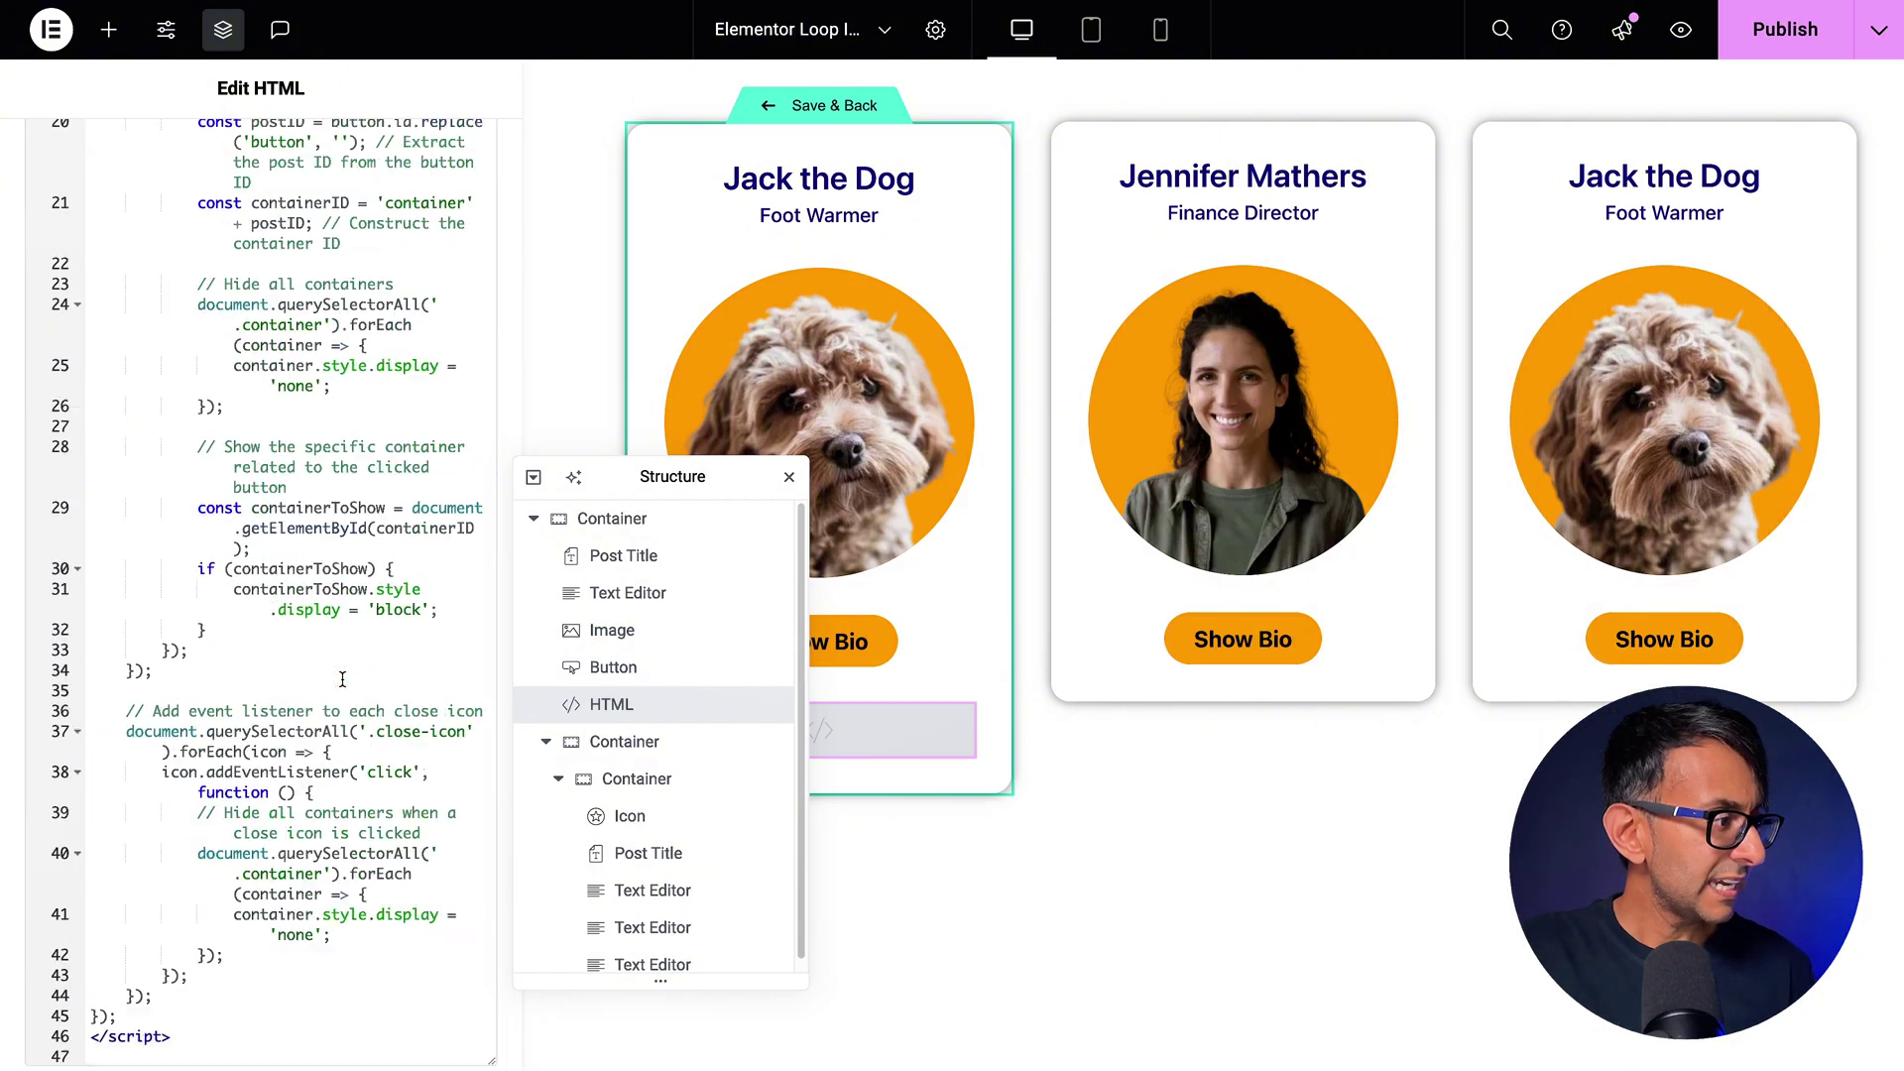
drag(126, 546, 447, 661)
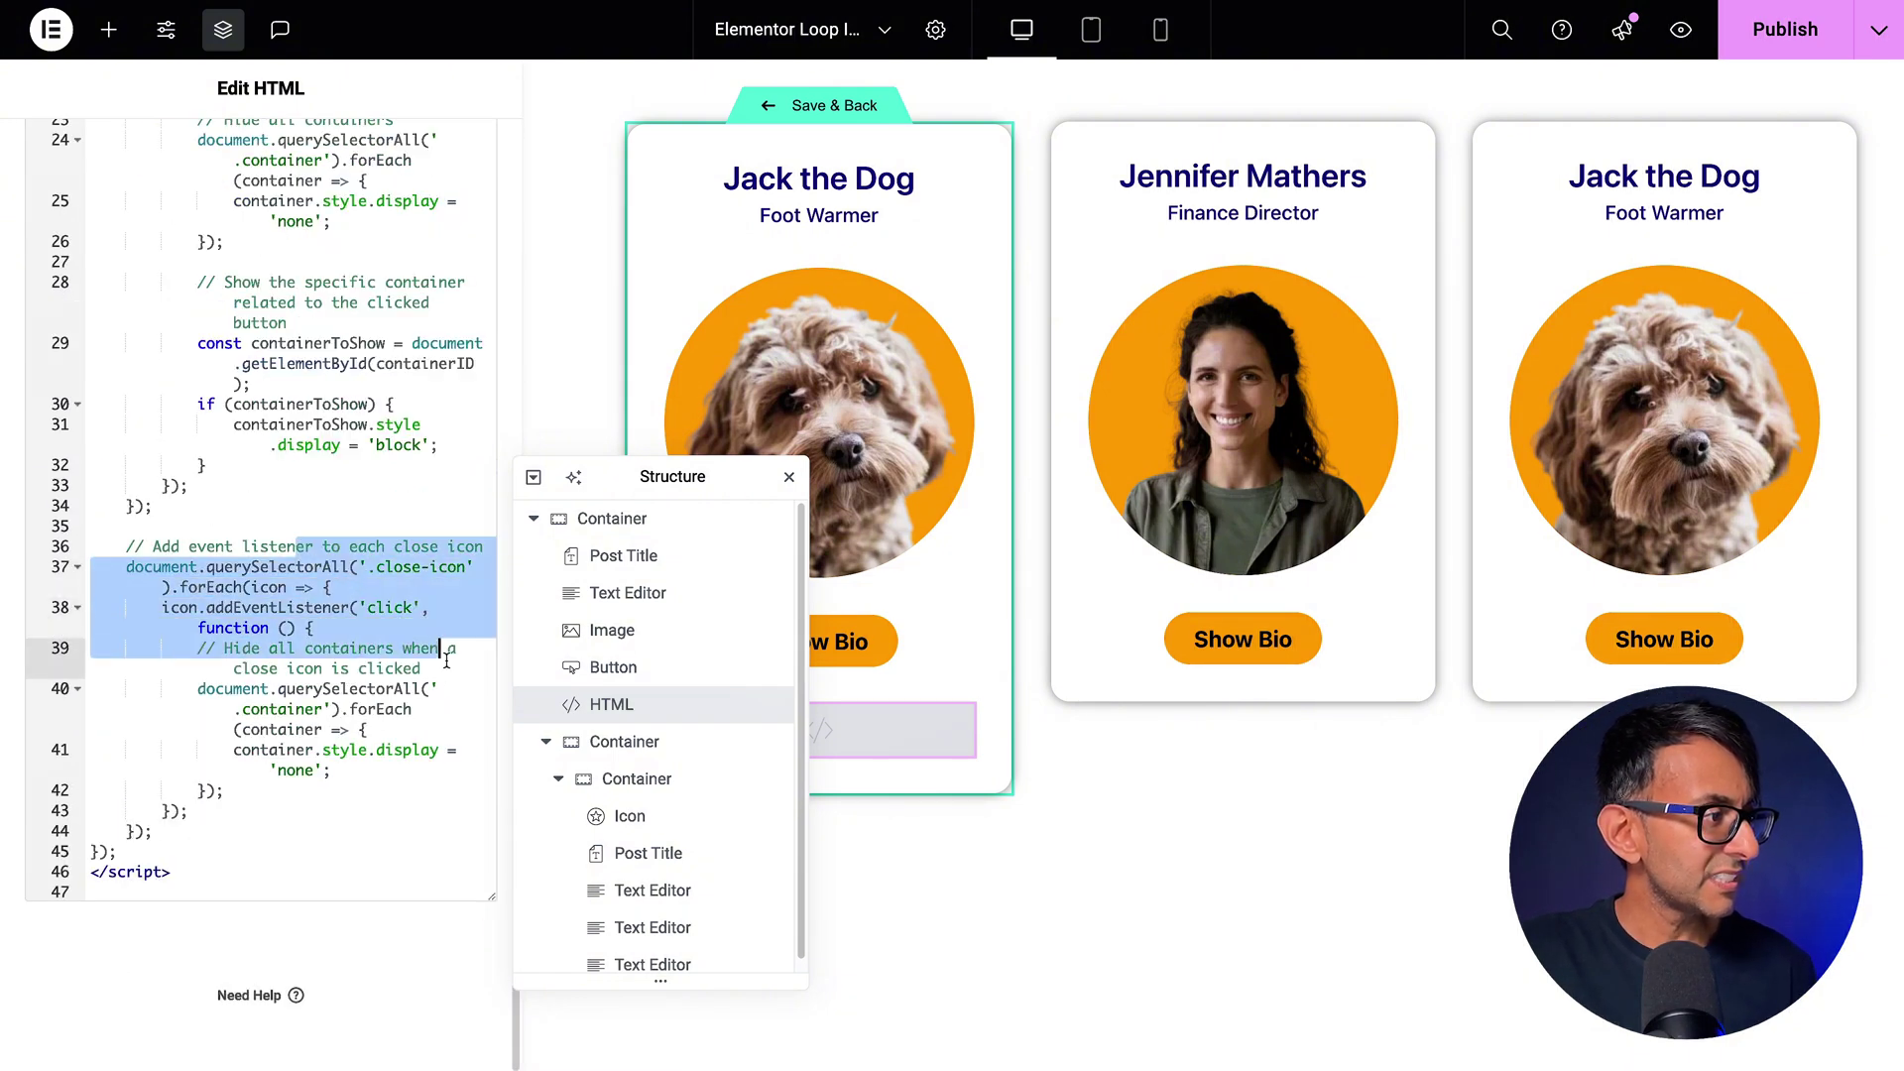
click(447, 787)
scroll(444, 712, up, 4)
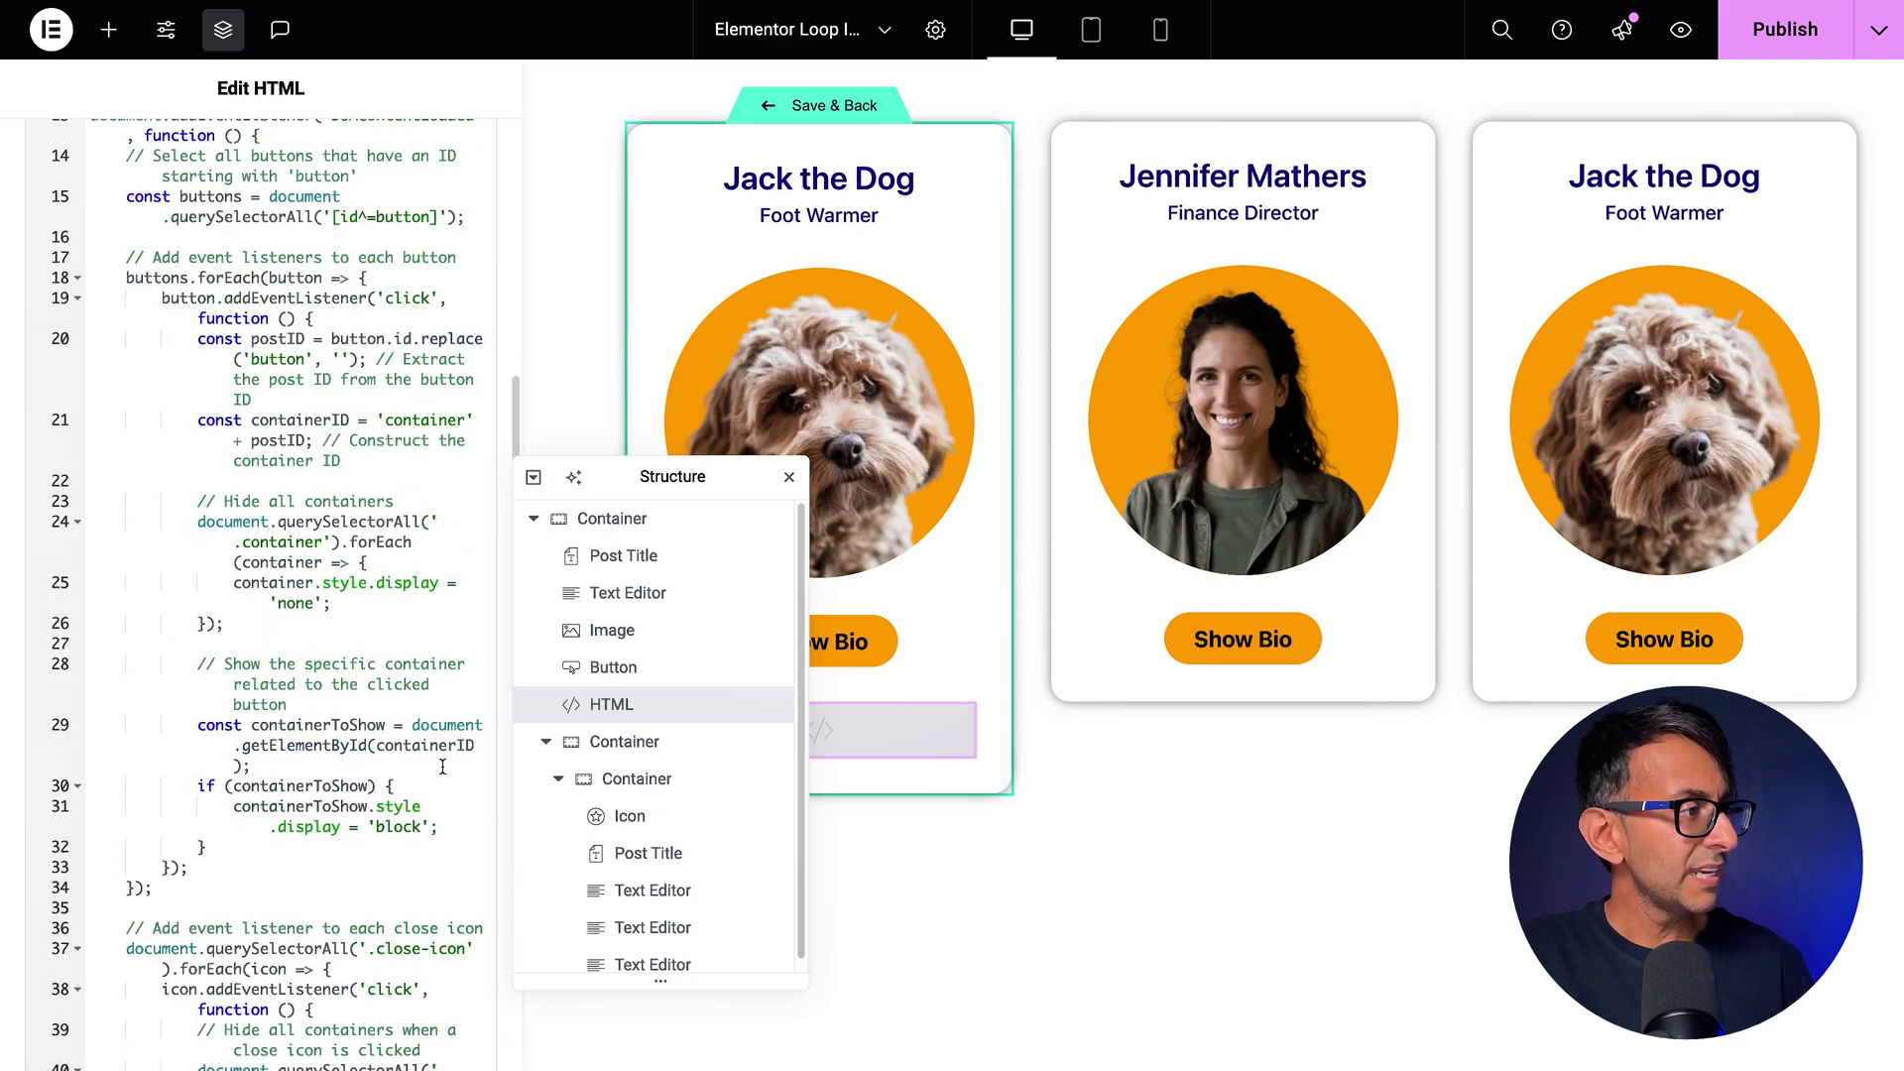
scroll(426, 764, up, 2)
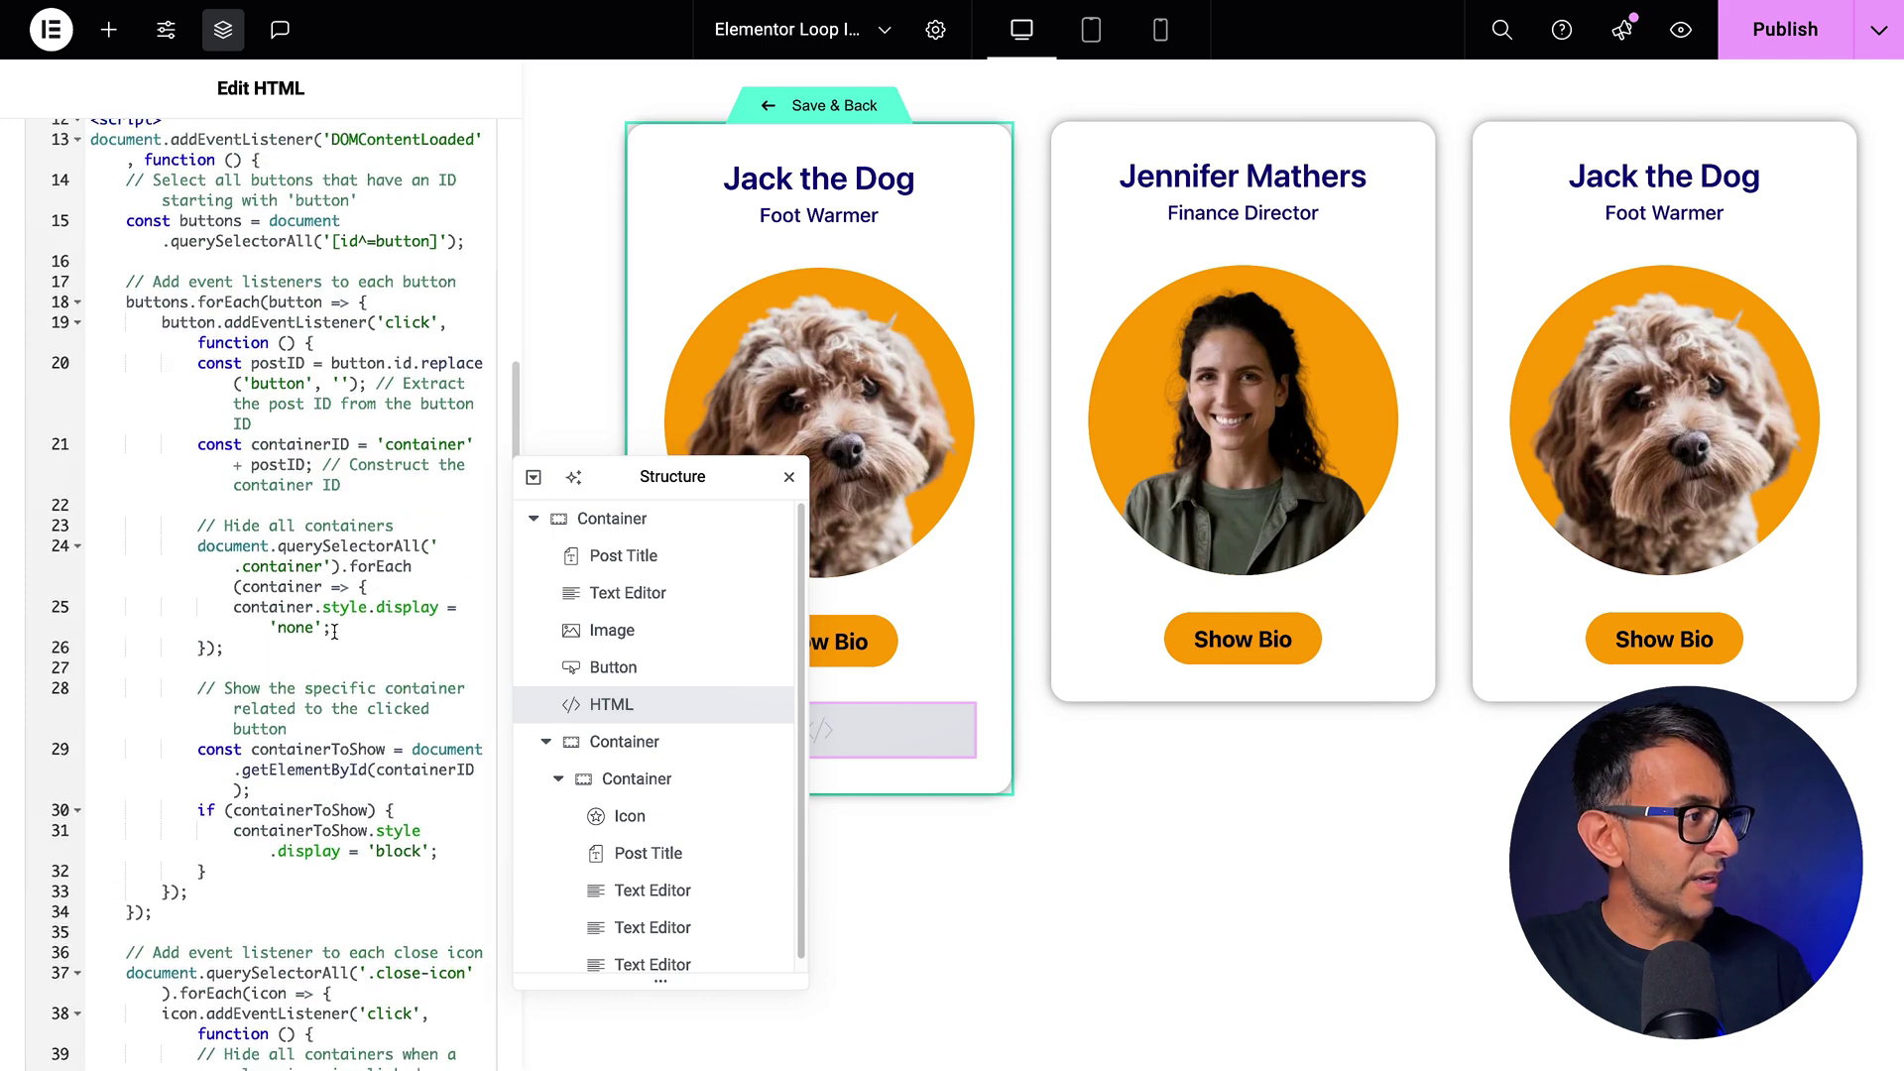
scroll(375, 547, up, 1)
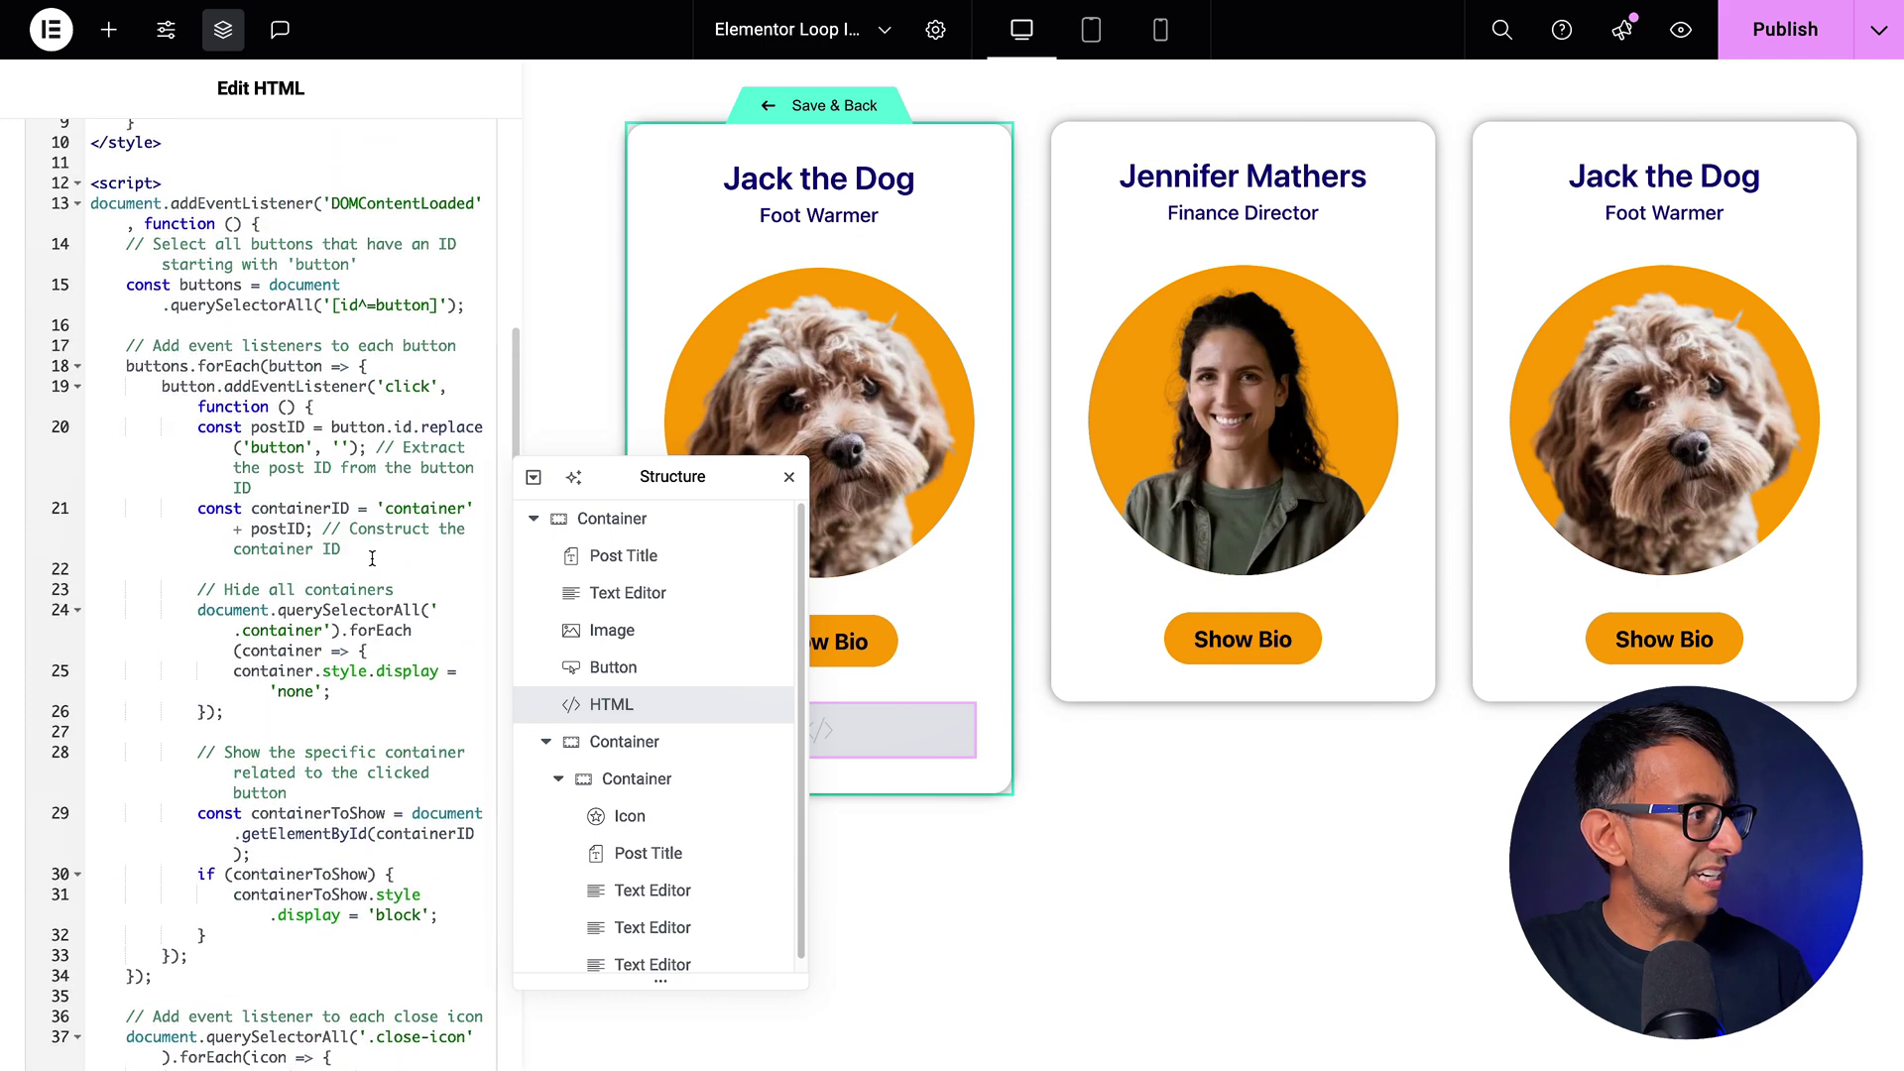
Examine the script lines that extract postID from the button ID and construct containerID.
click(376, 549)
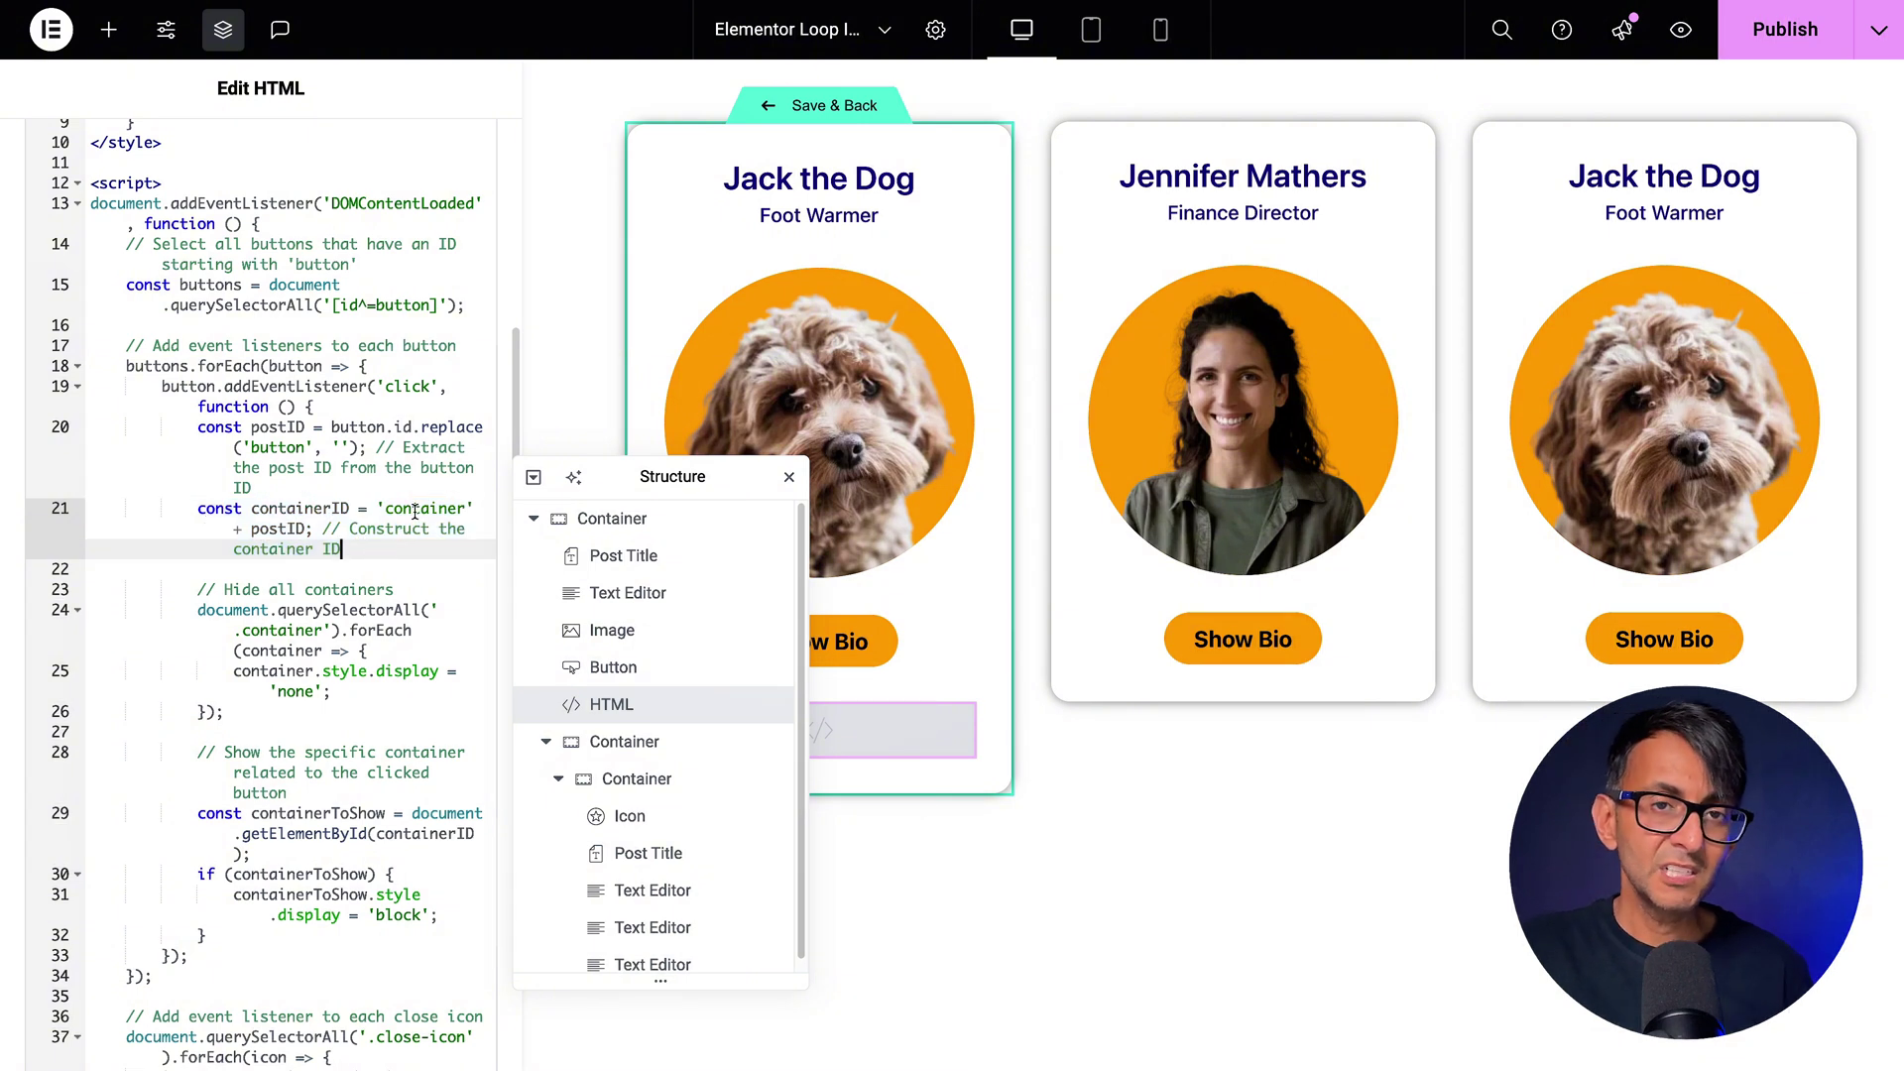
double_click(269, 529)
click(368, 433)
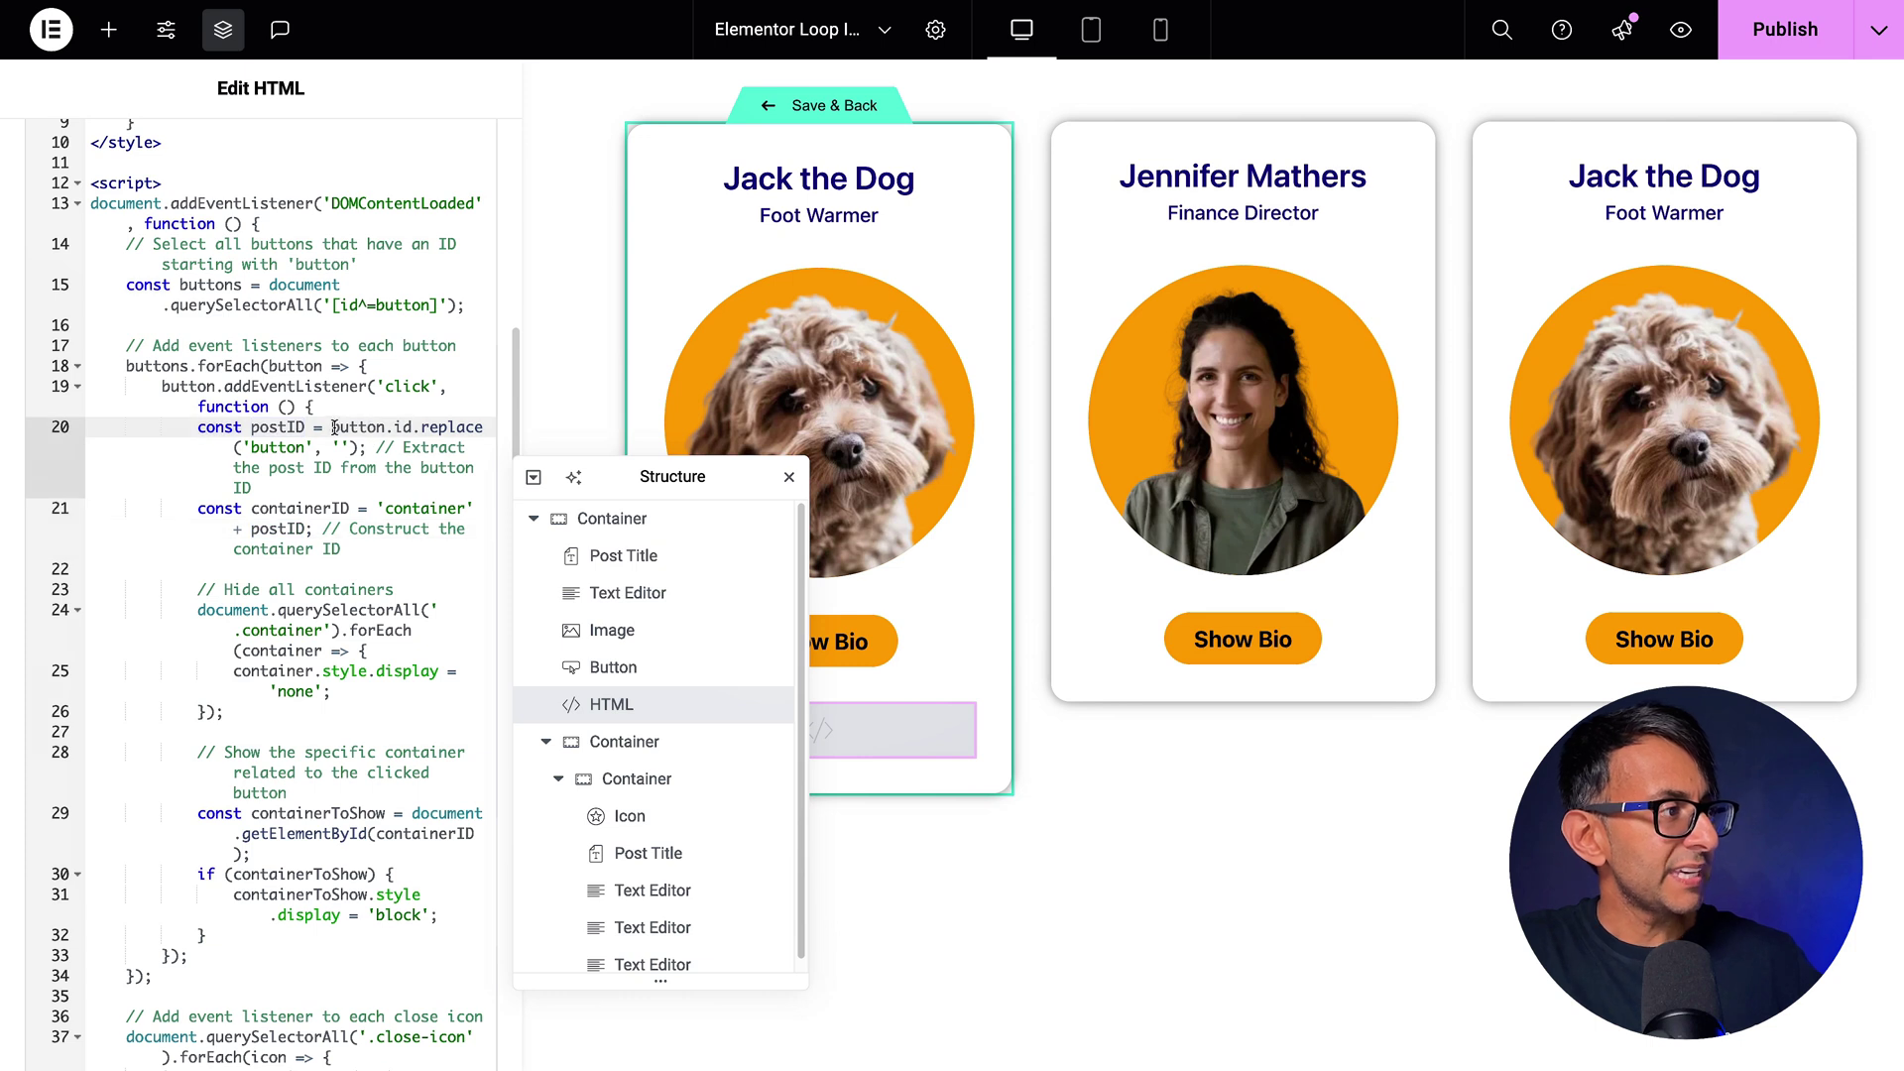
click(307, 447)
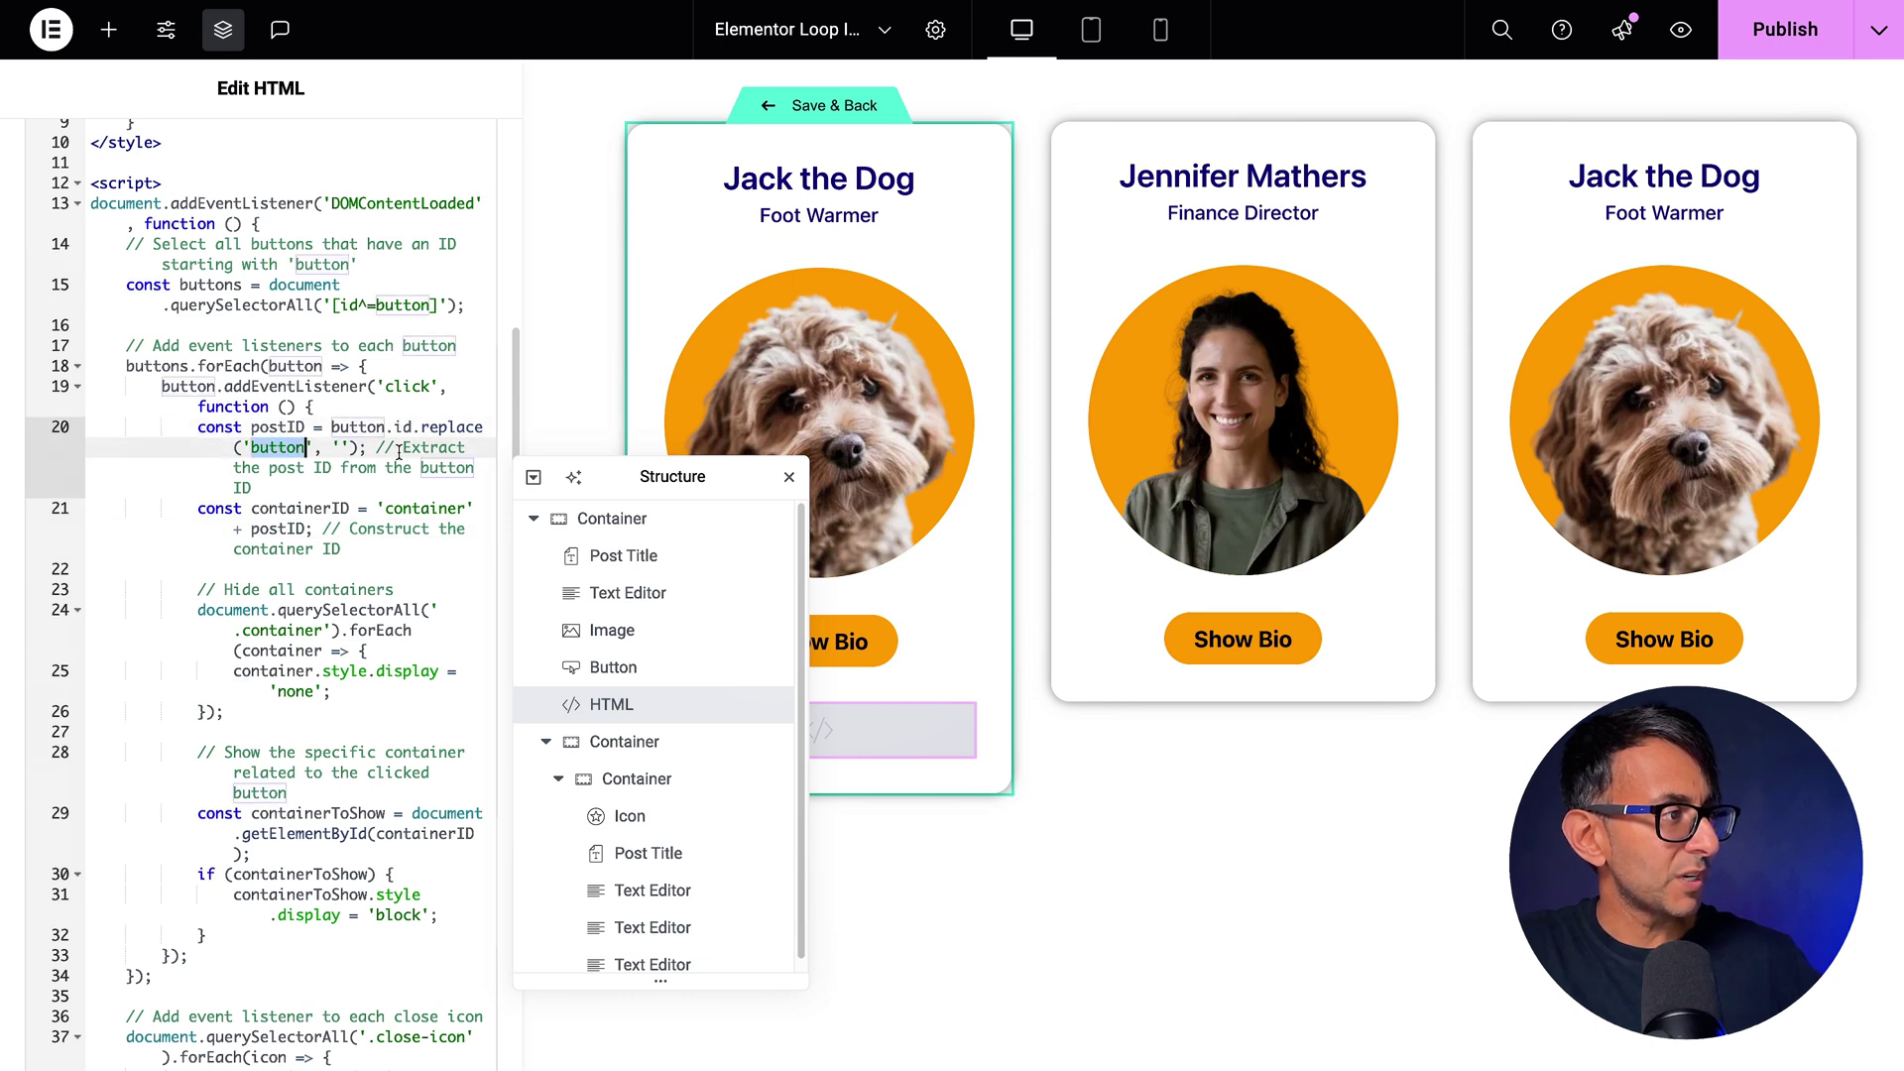
click(335, 470)
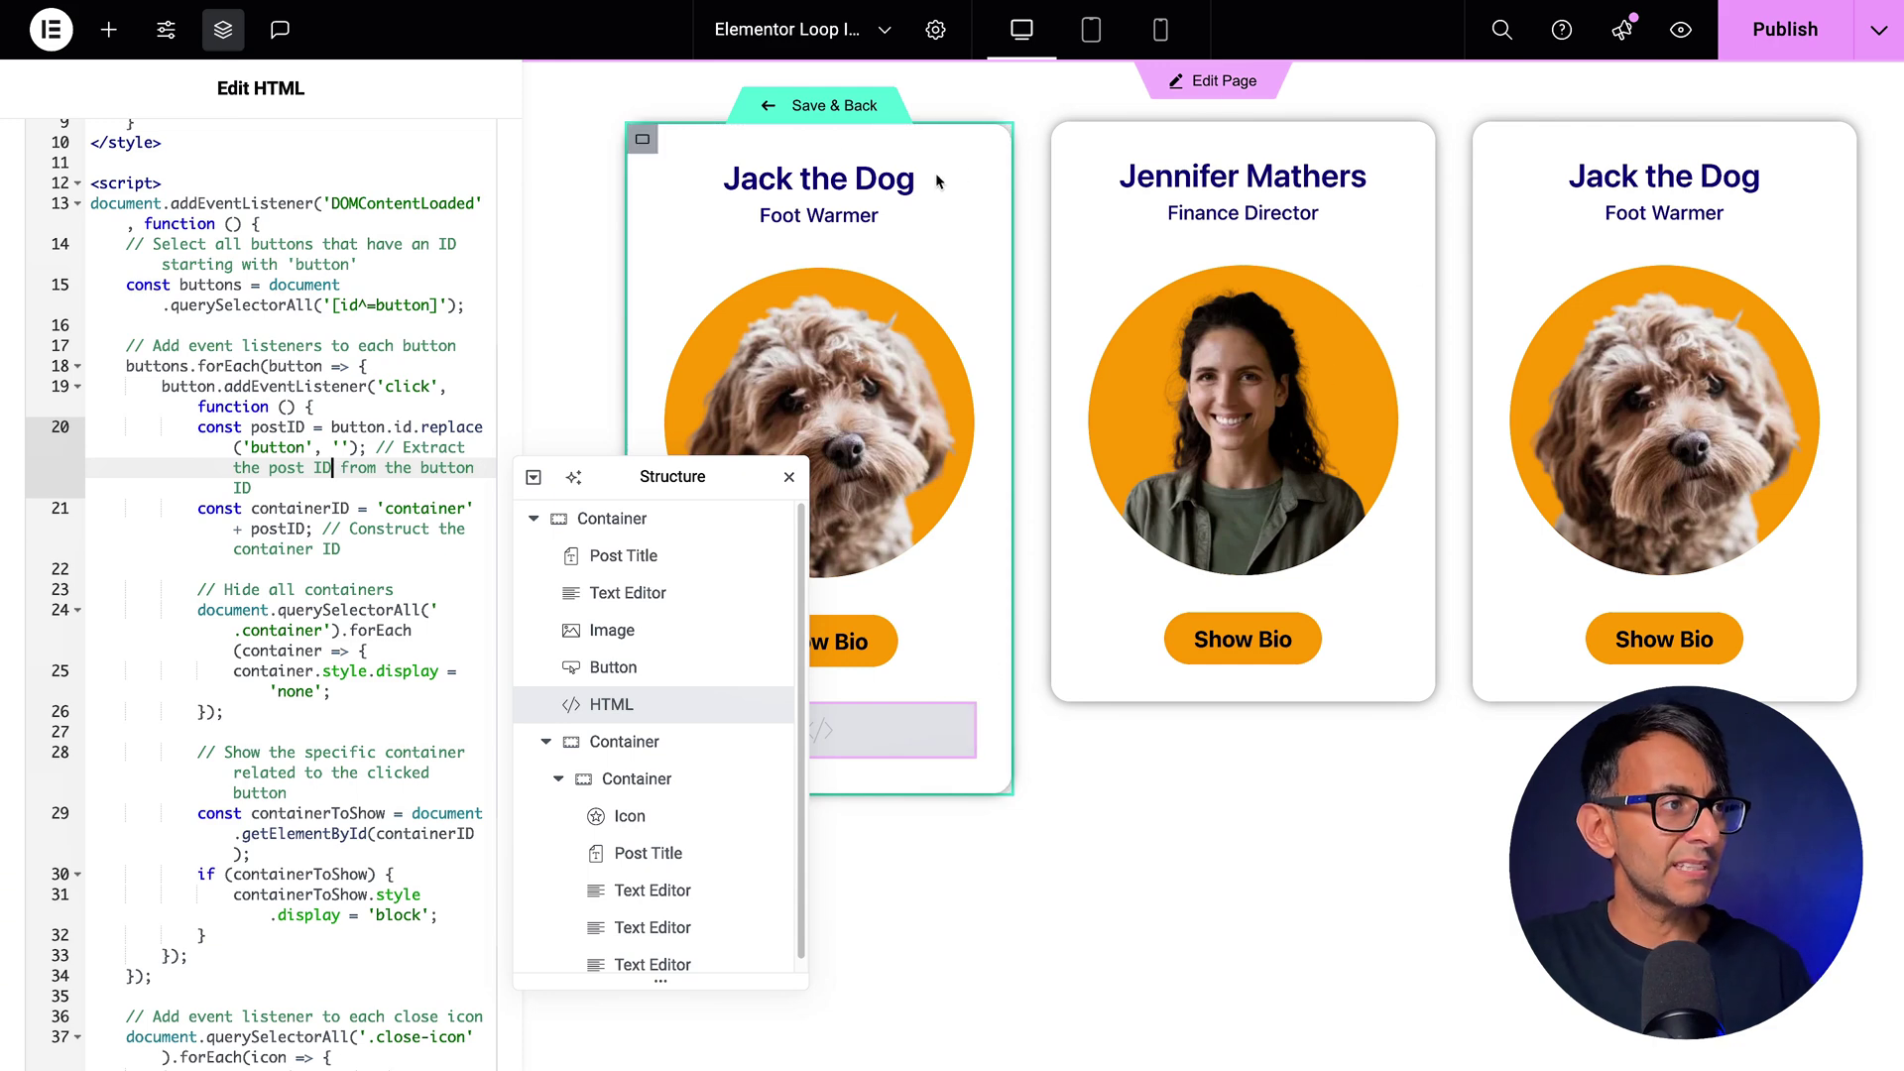
Save the loop item template, and test opening and closing the Finance Director card's bio on the live page.
click(819, 115)
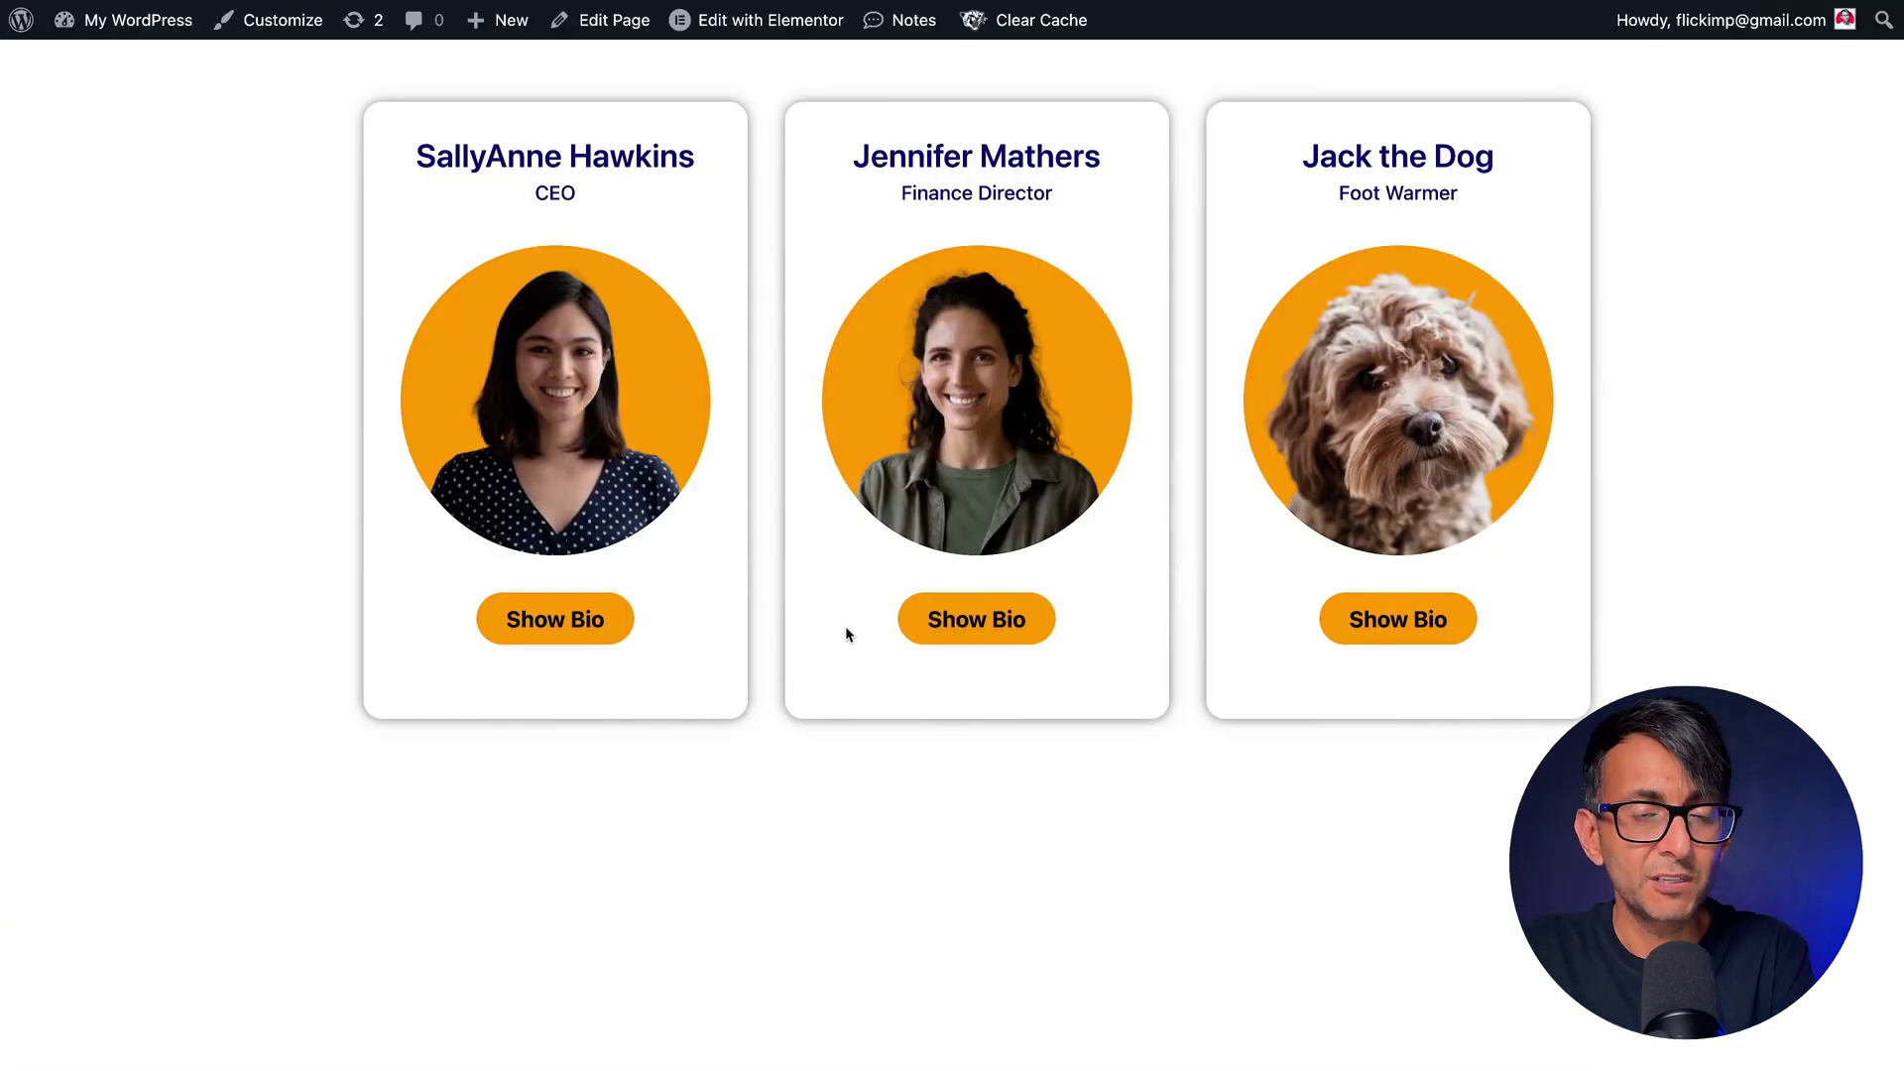
click(939, 621)
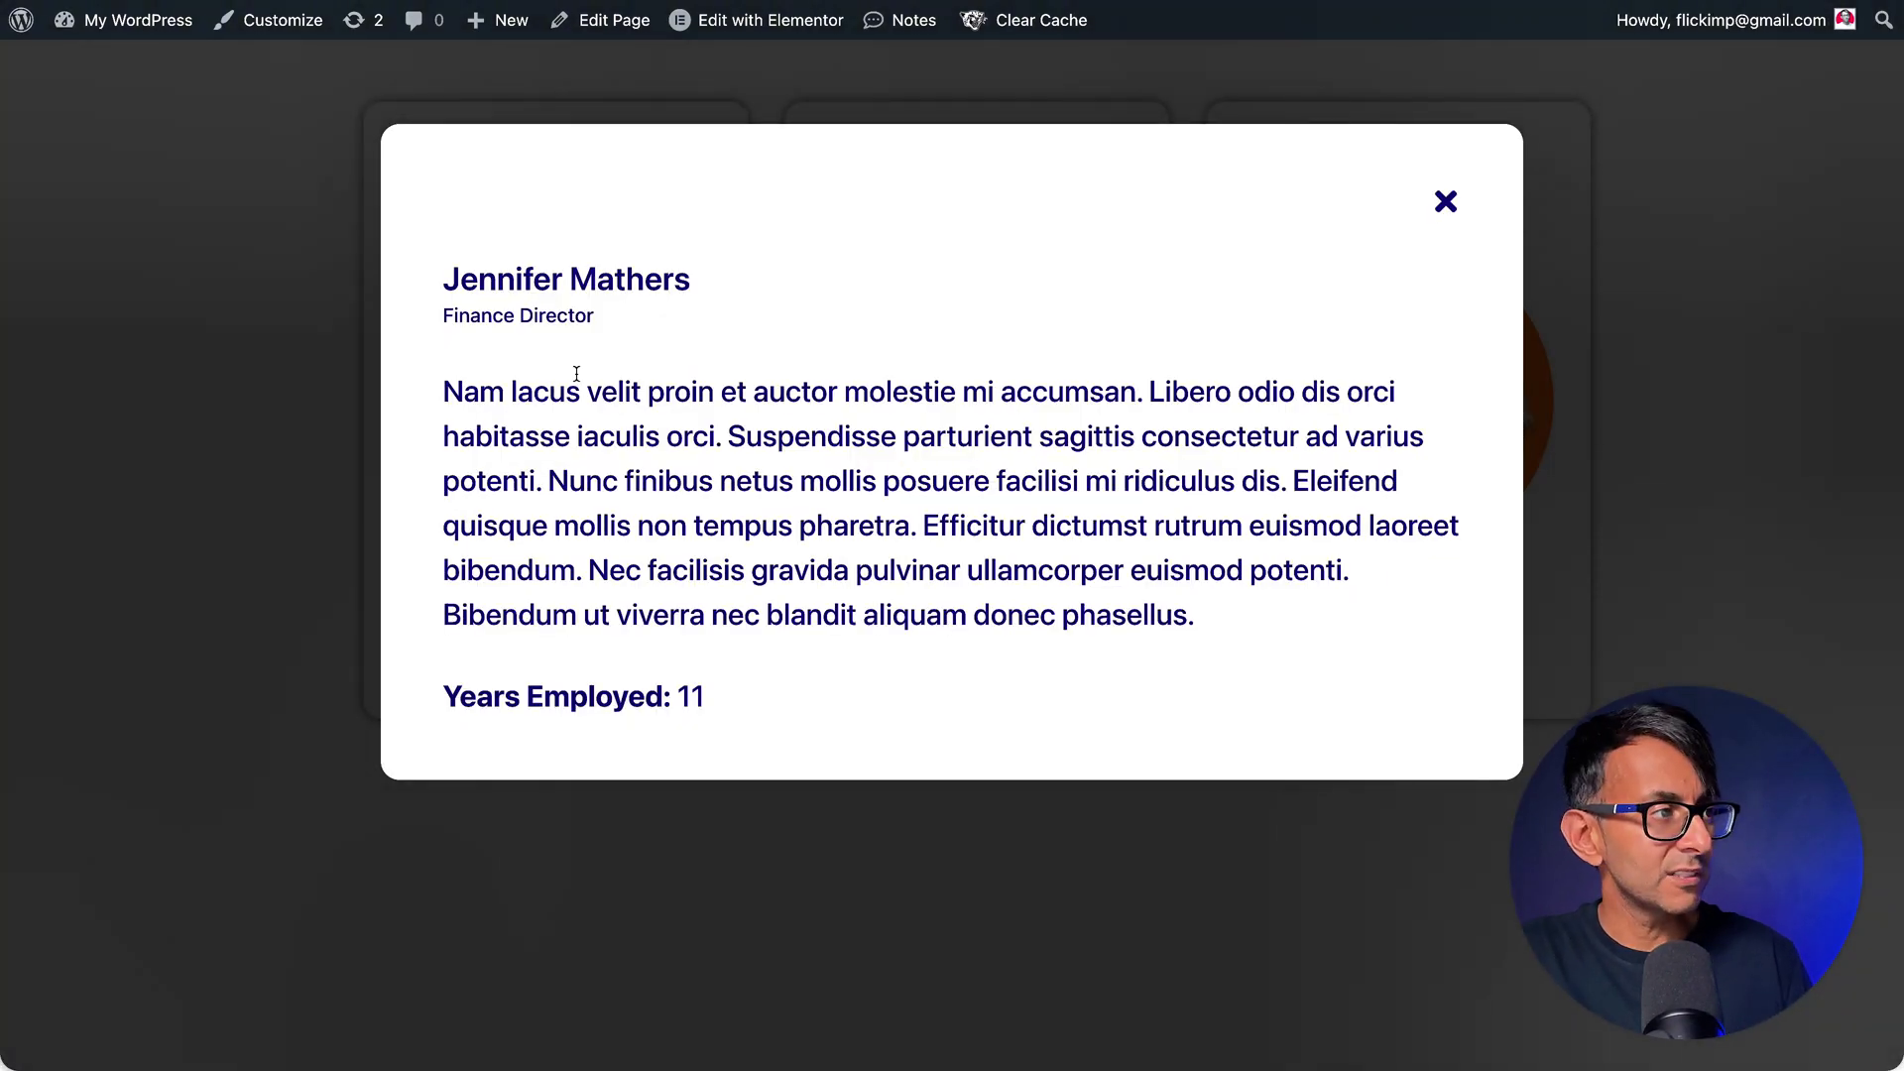
click(1445, 202)
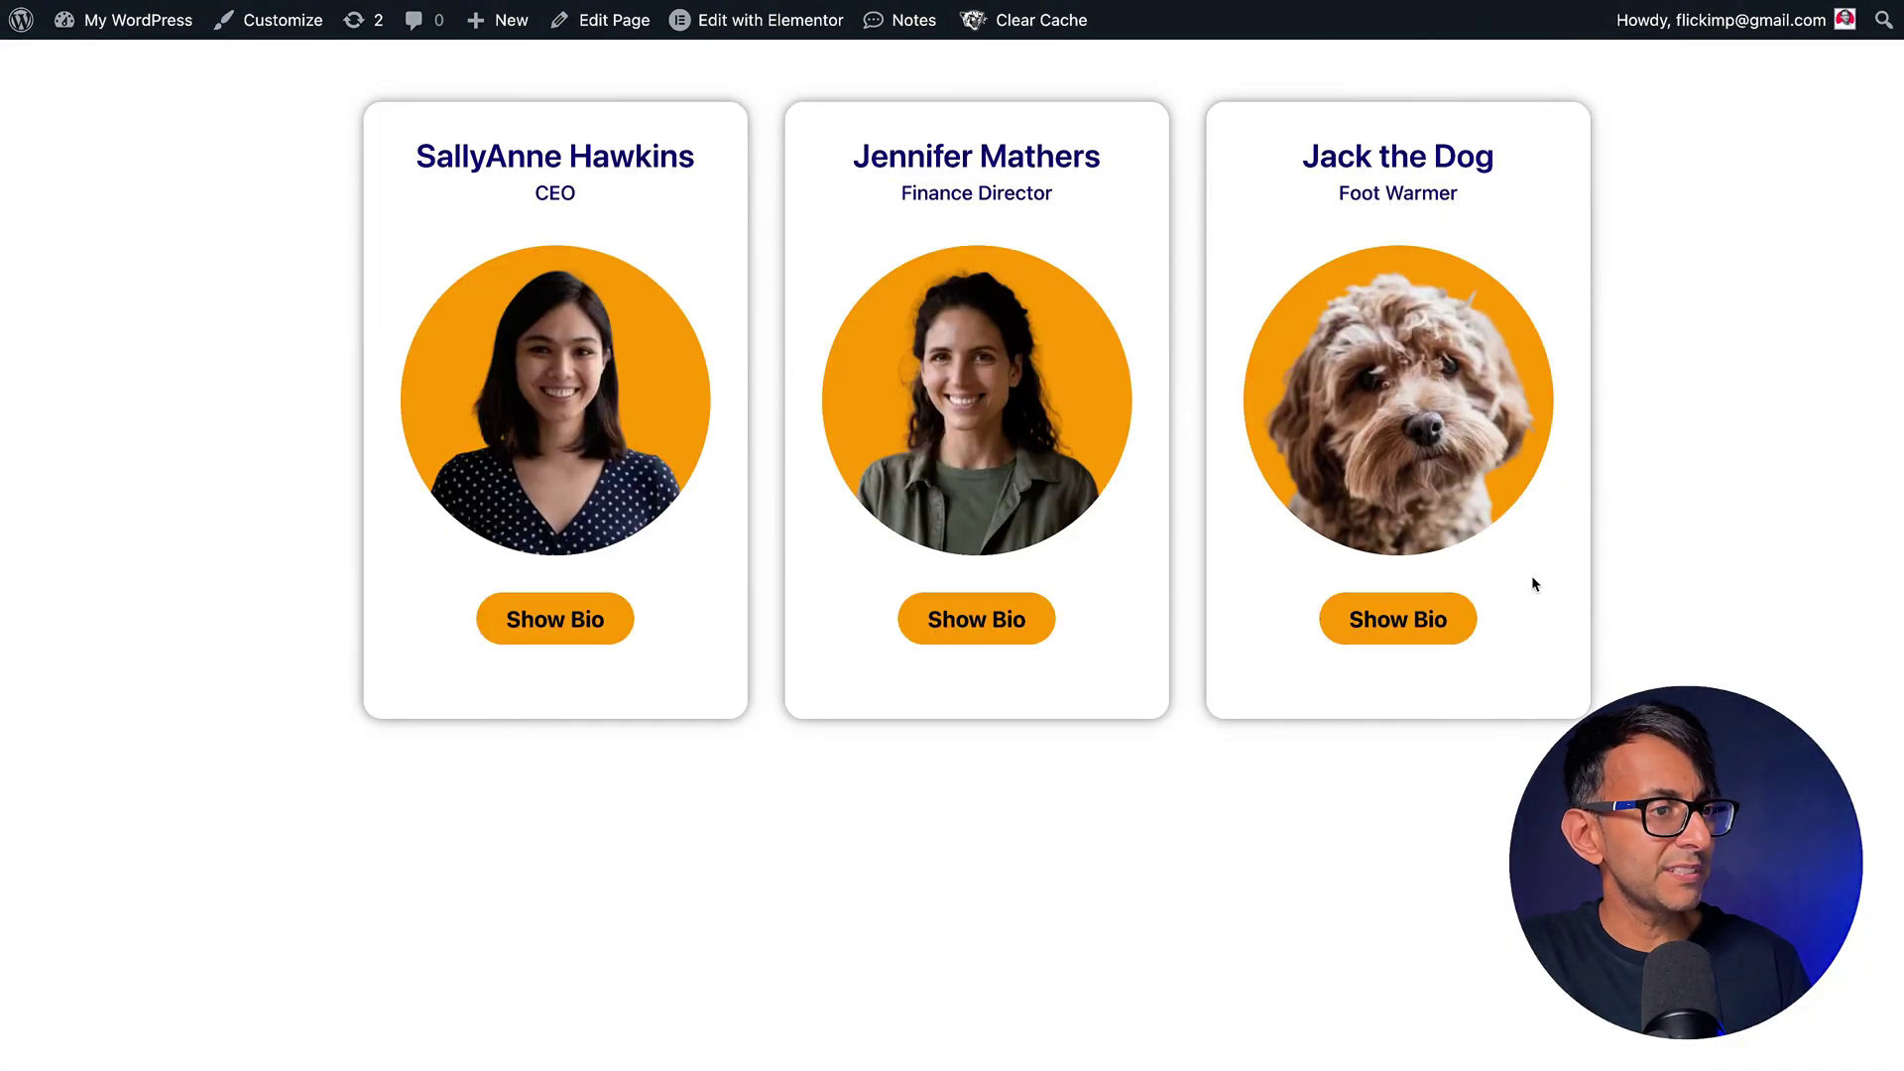
Test the Show Bio popups of the Foot Warmer and CEO cards, closing each one.
click(1441, 615)
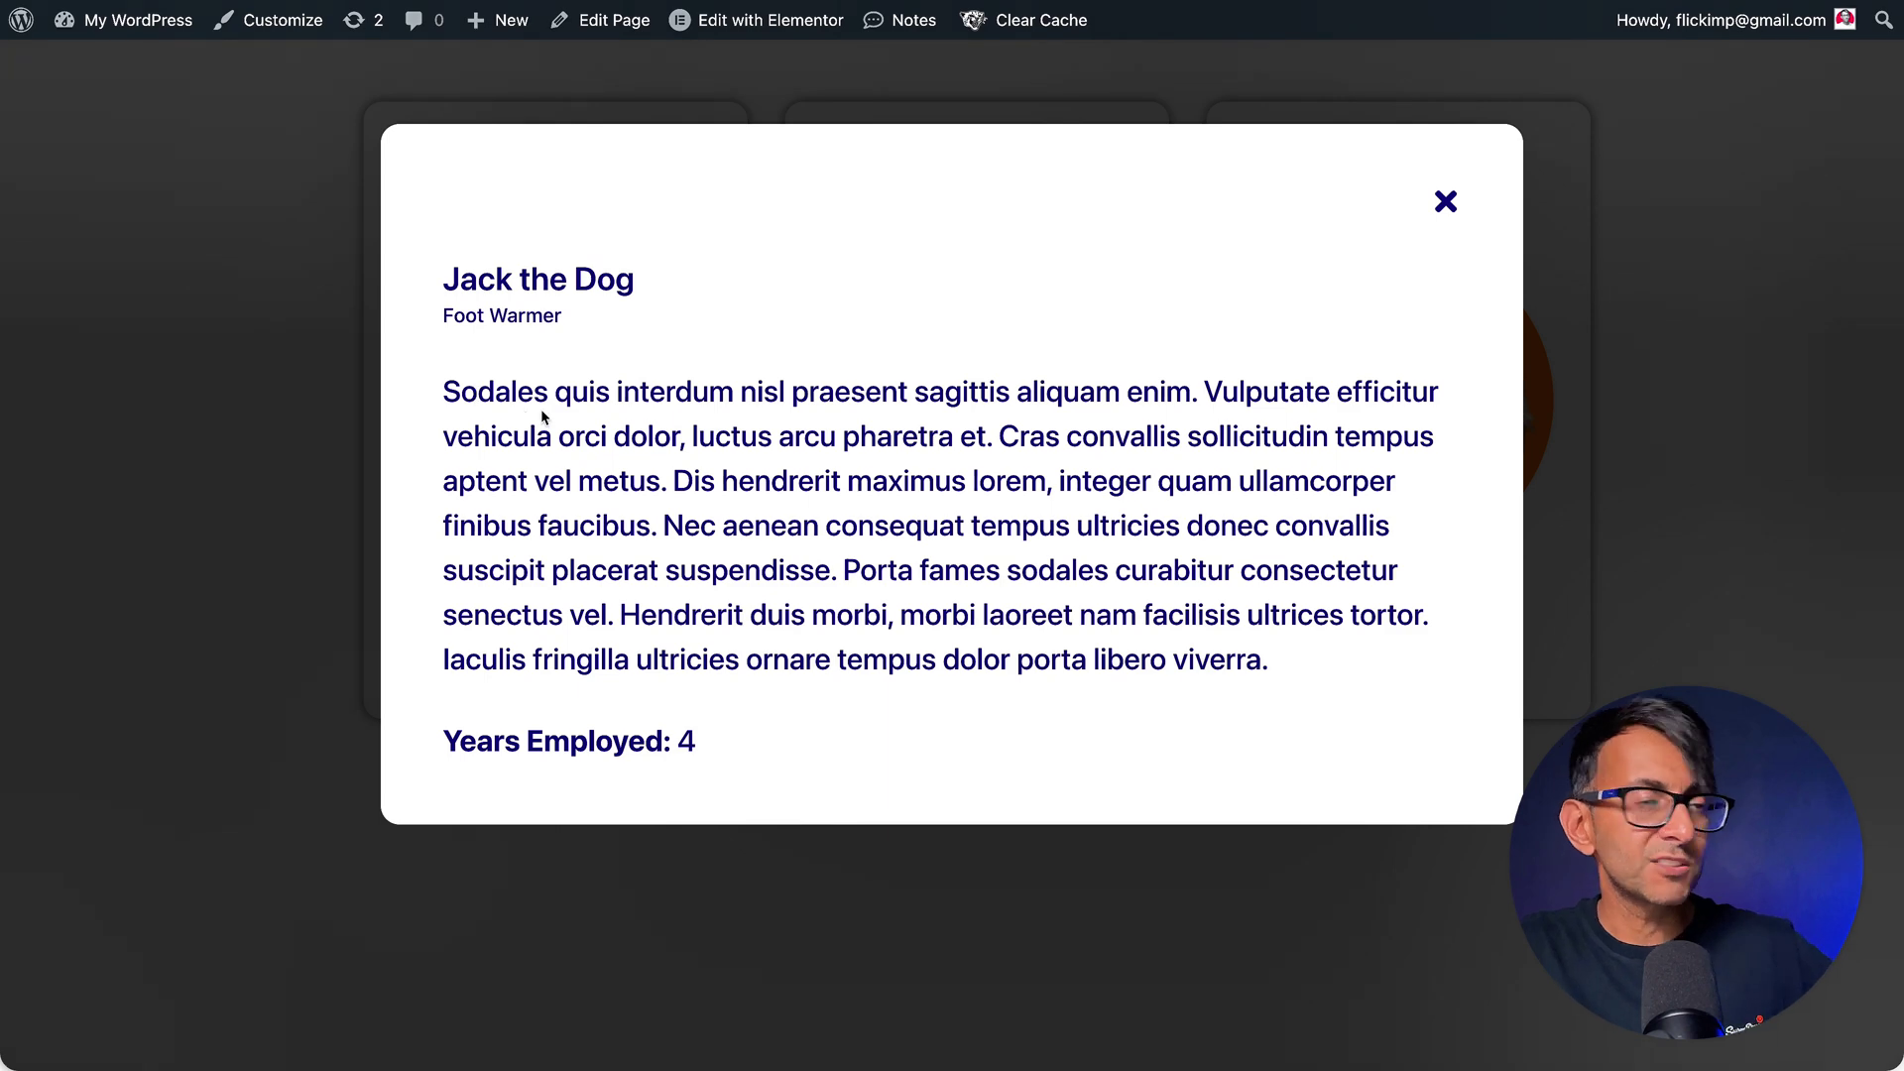
click(1444, 203)
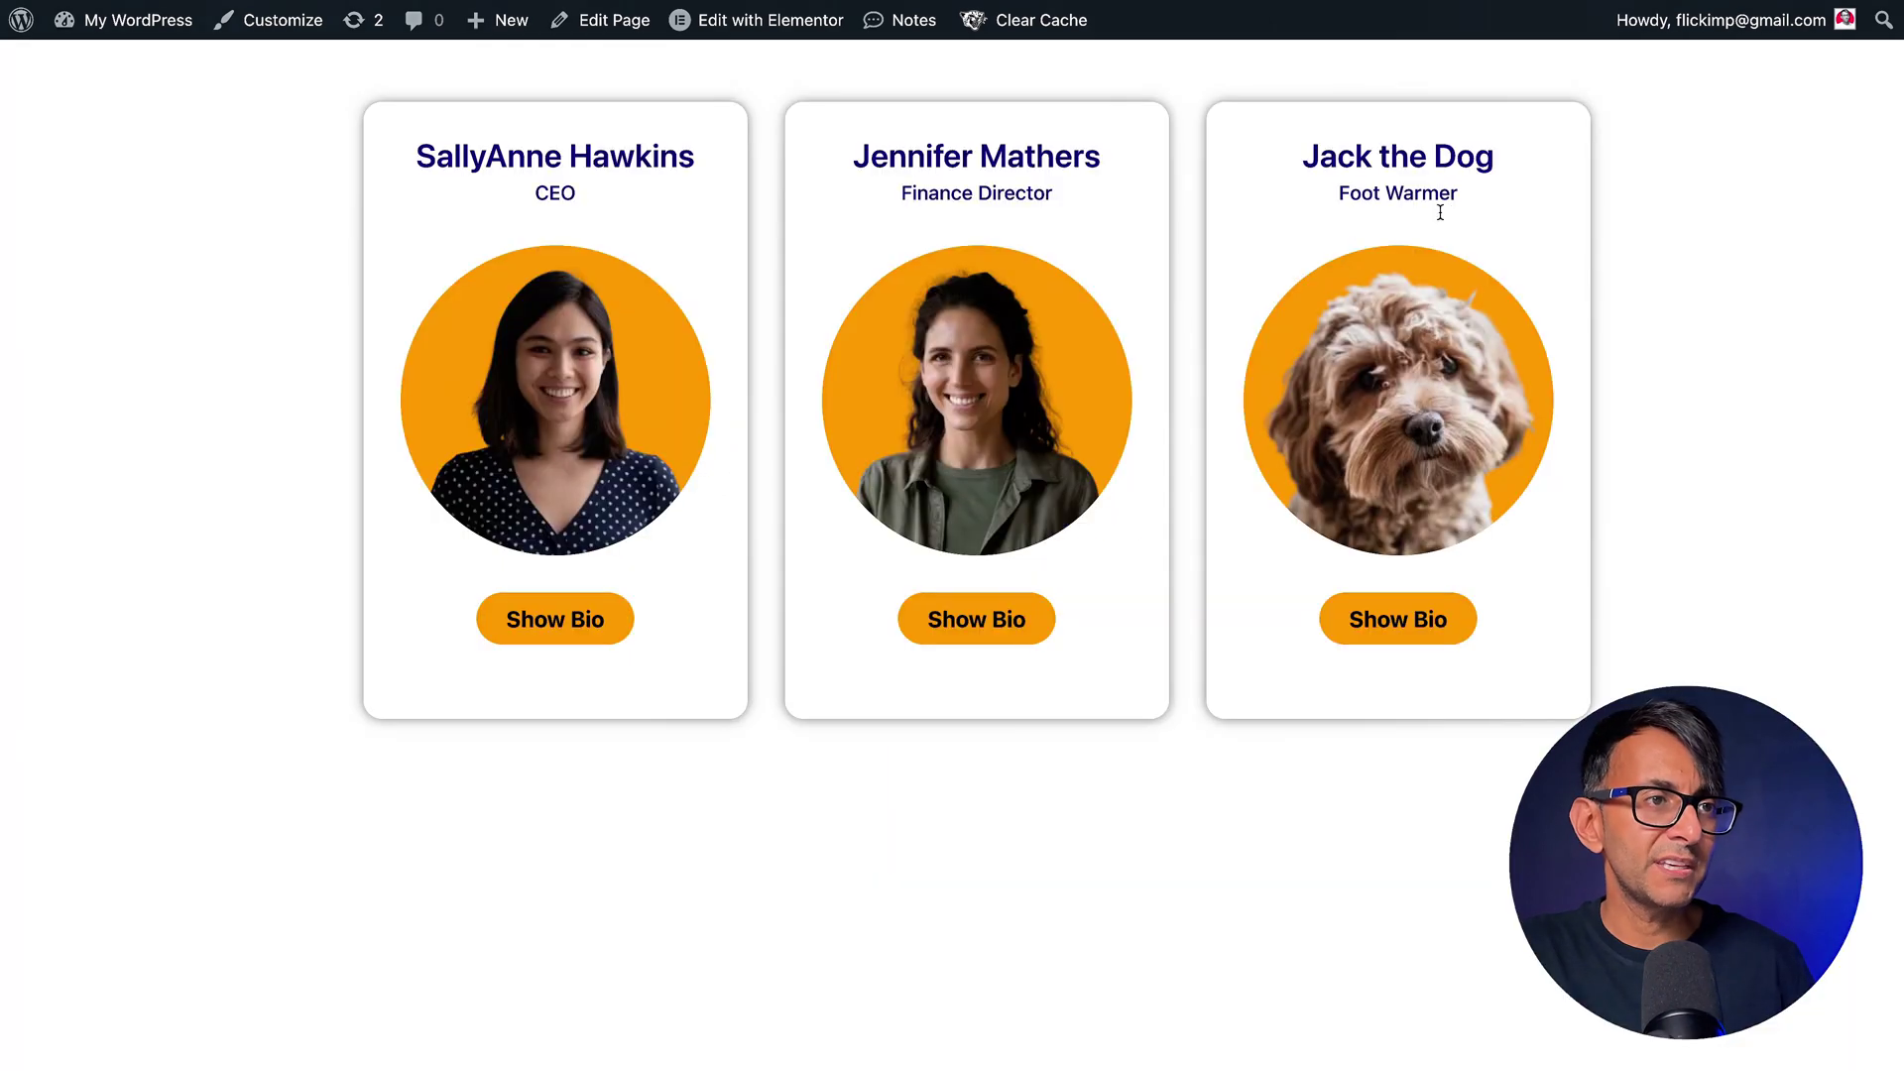
click(595, 629)
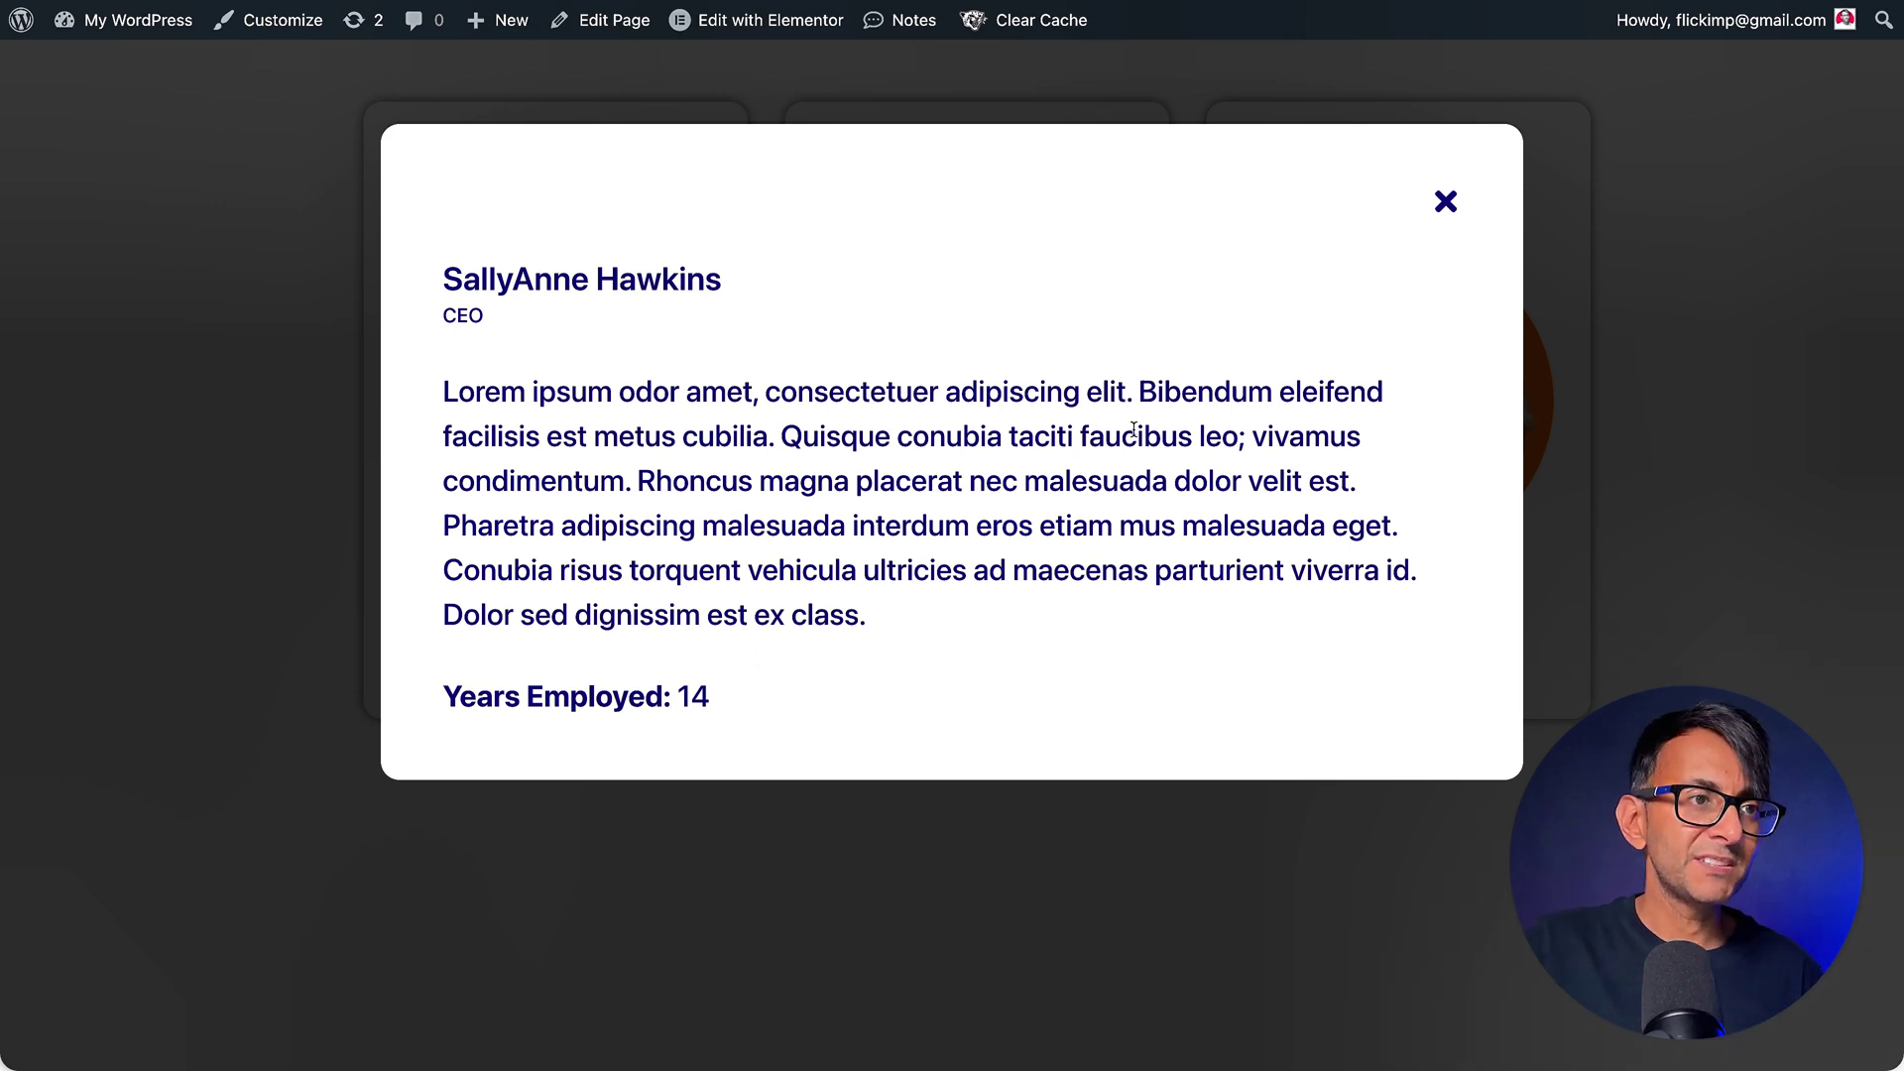
click(1444, 203)
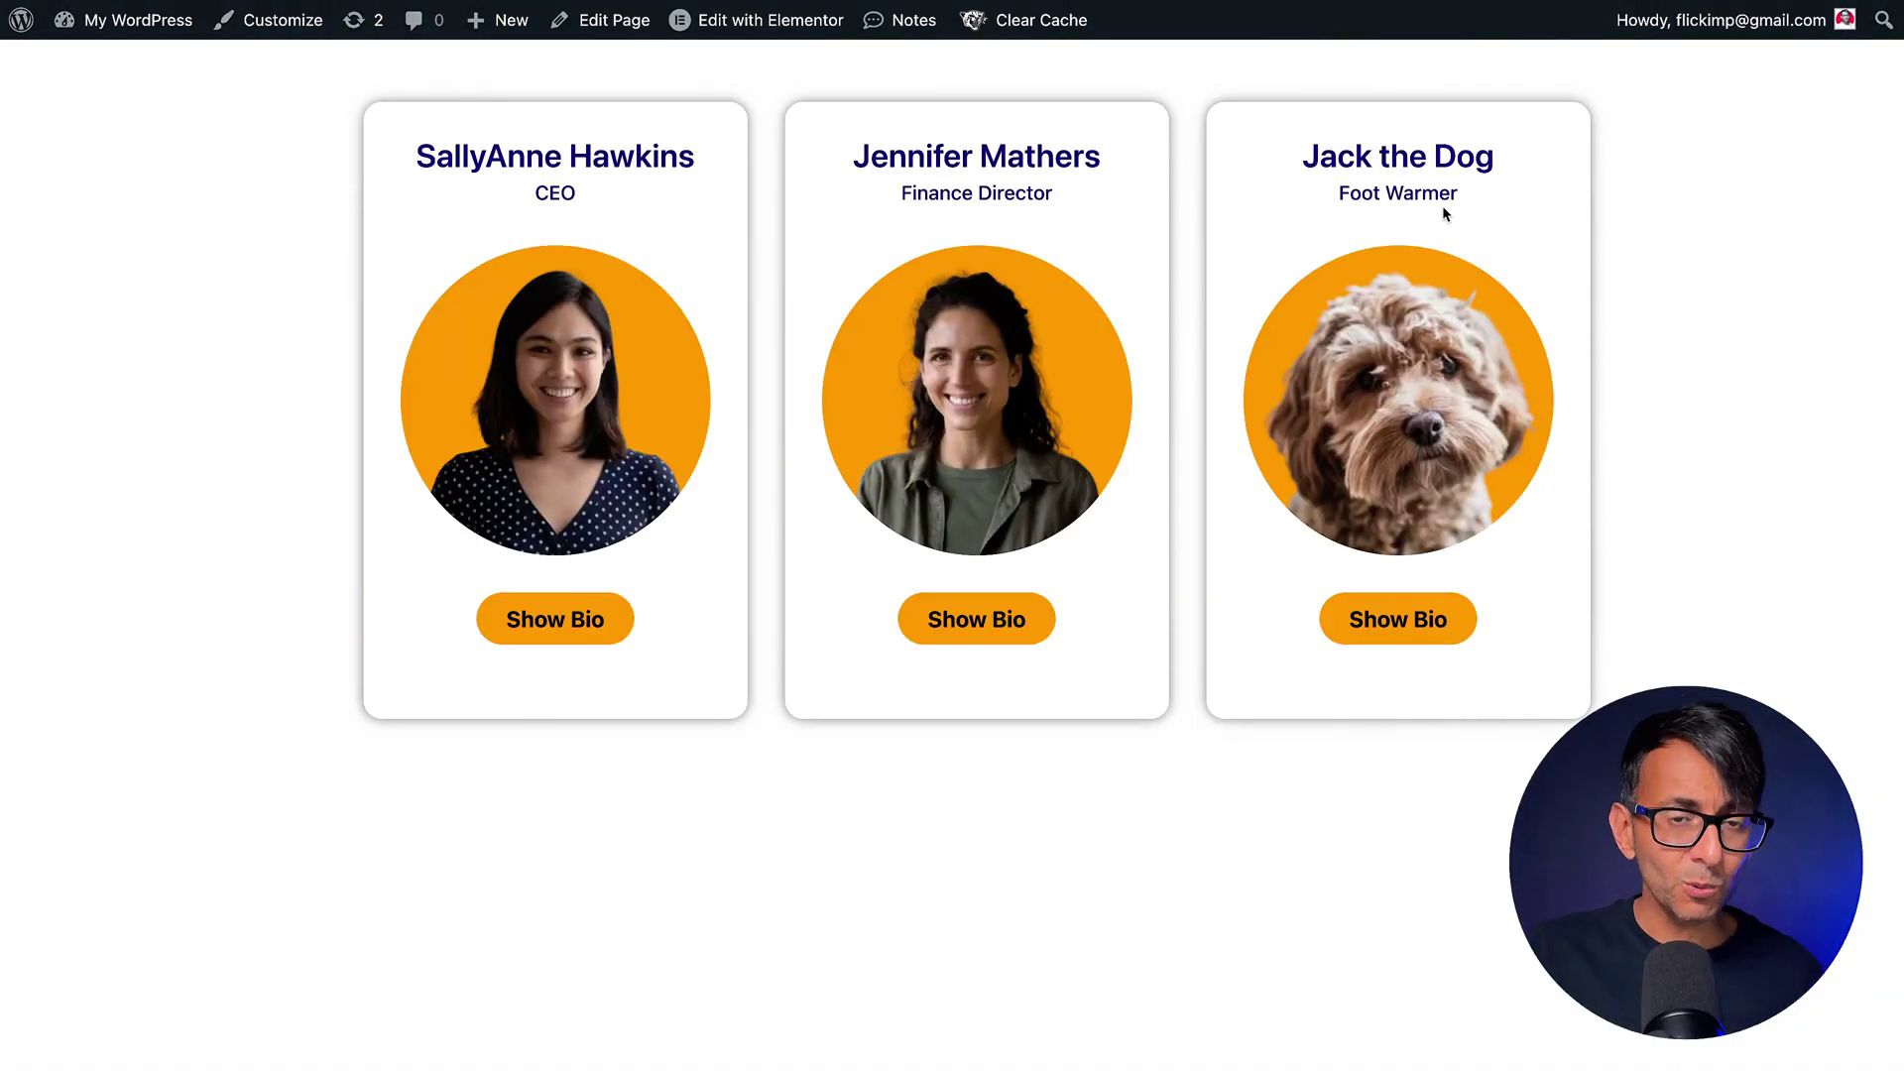
Recheck the Finance Director's bio popup twice and the CEO's once, closing each popup after viewing it.
click(968, 613)
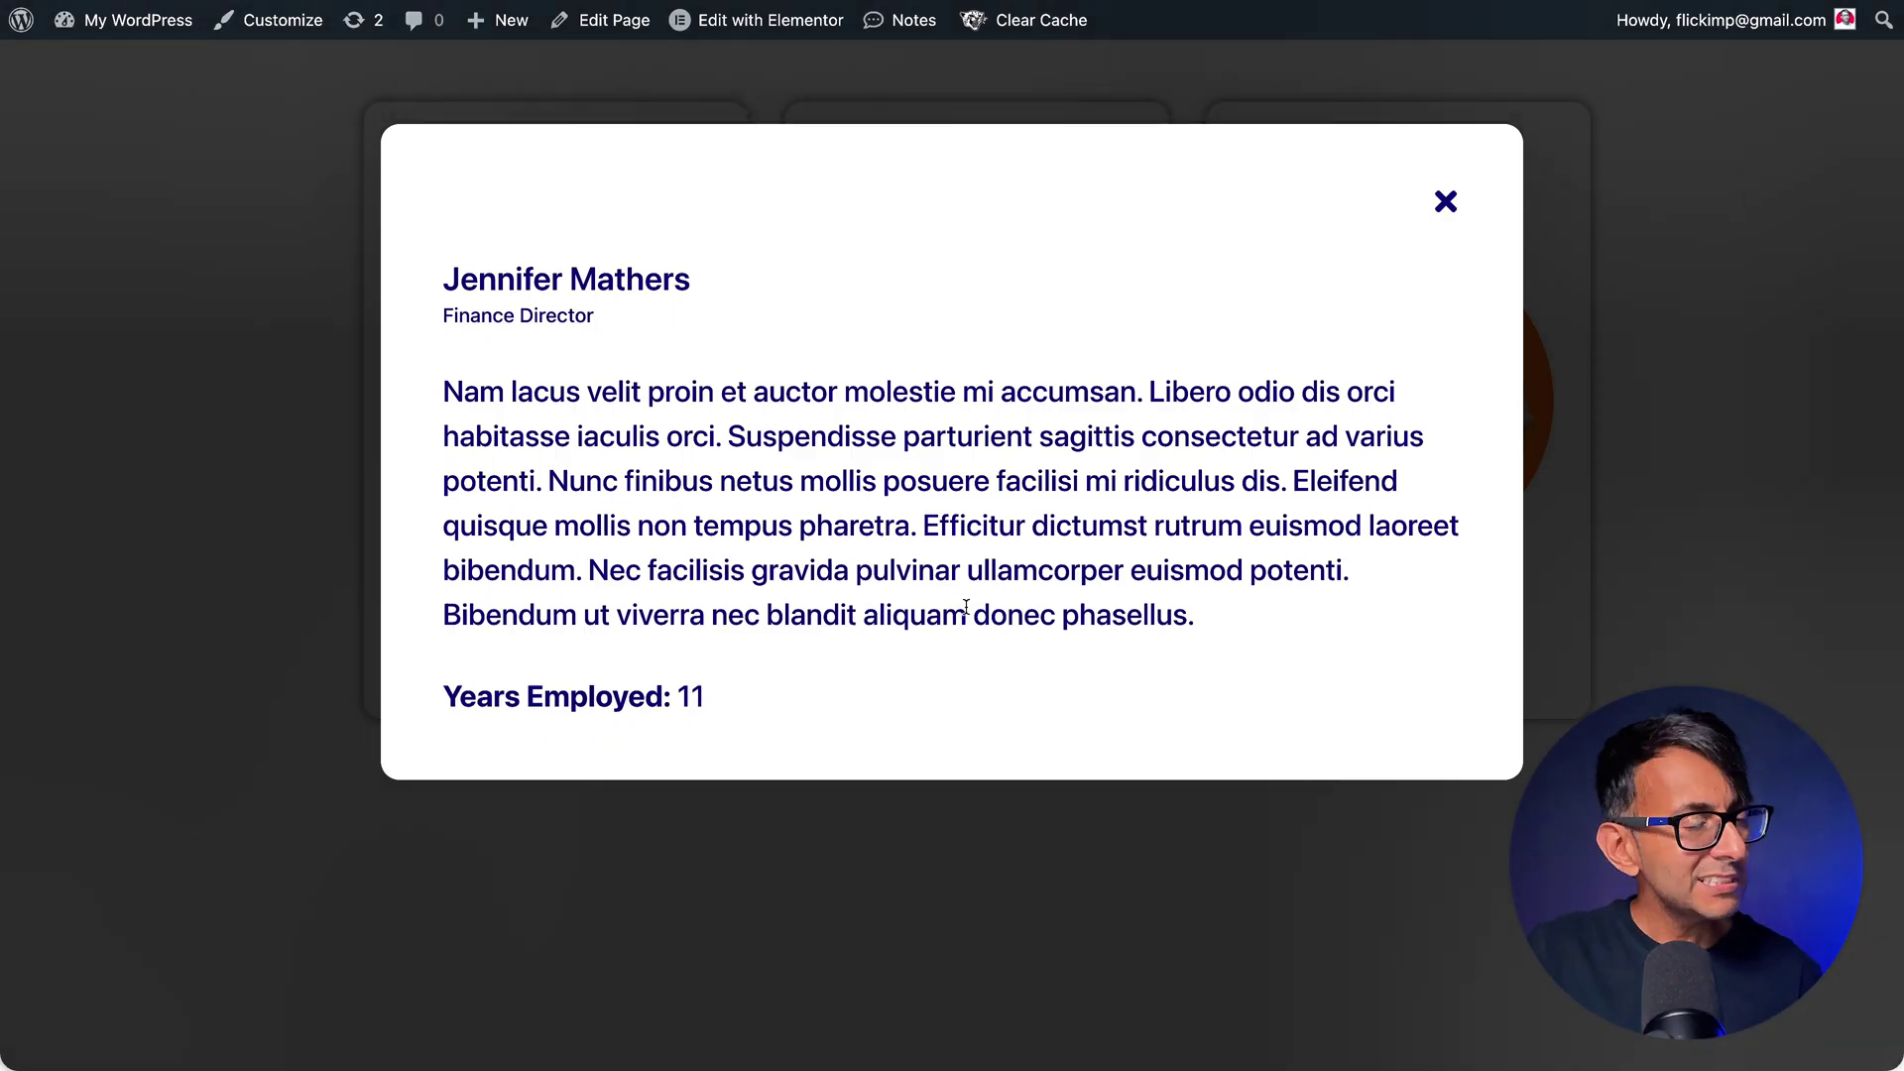
key(Escape)
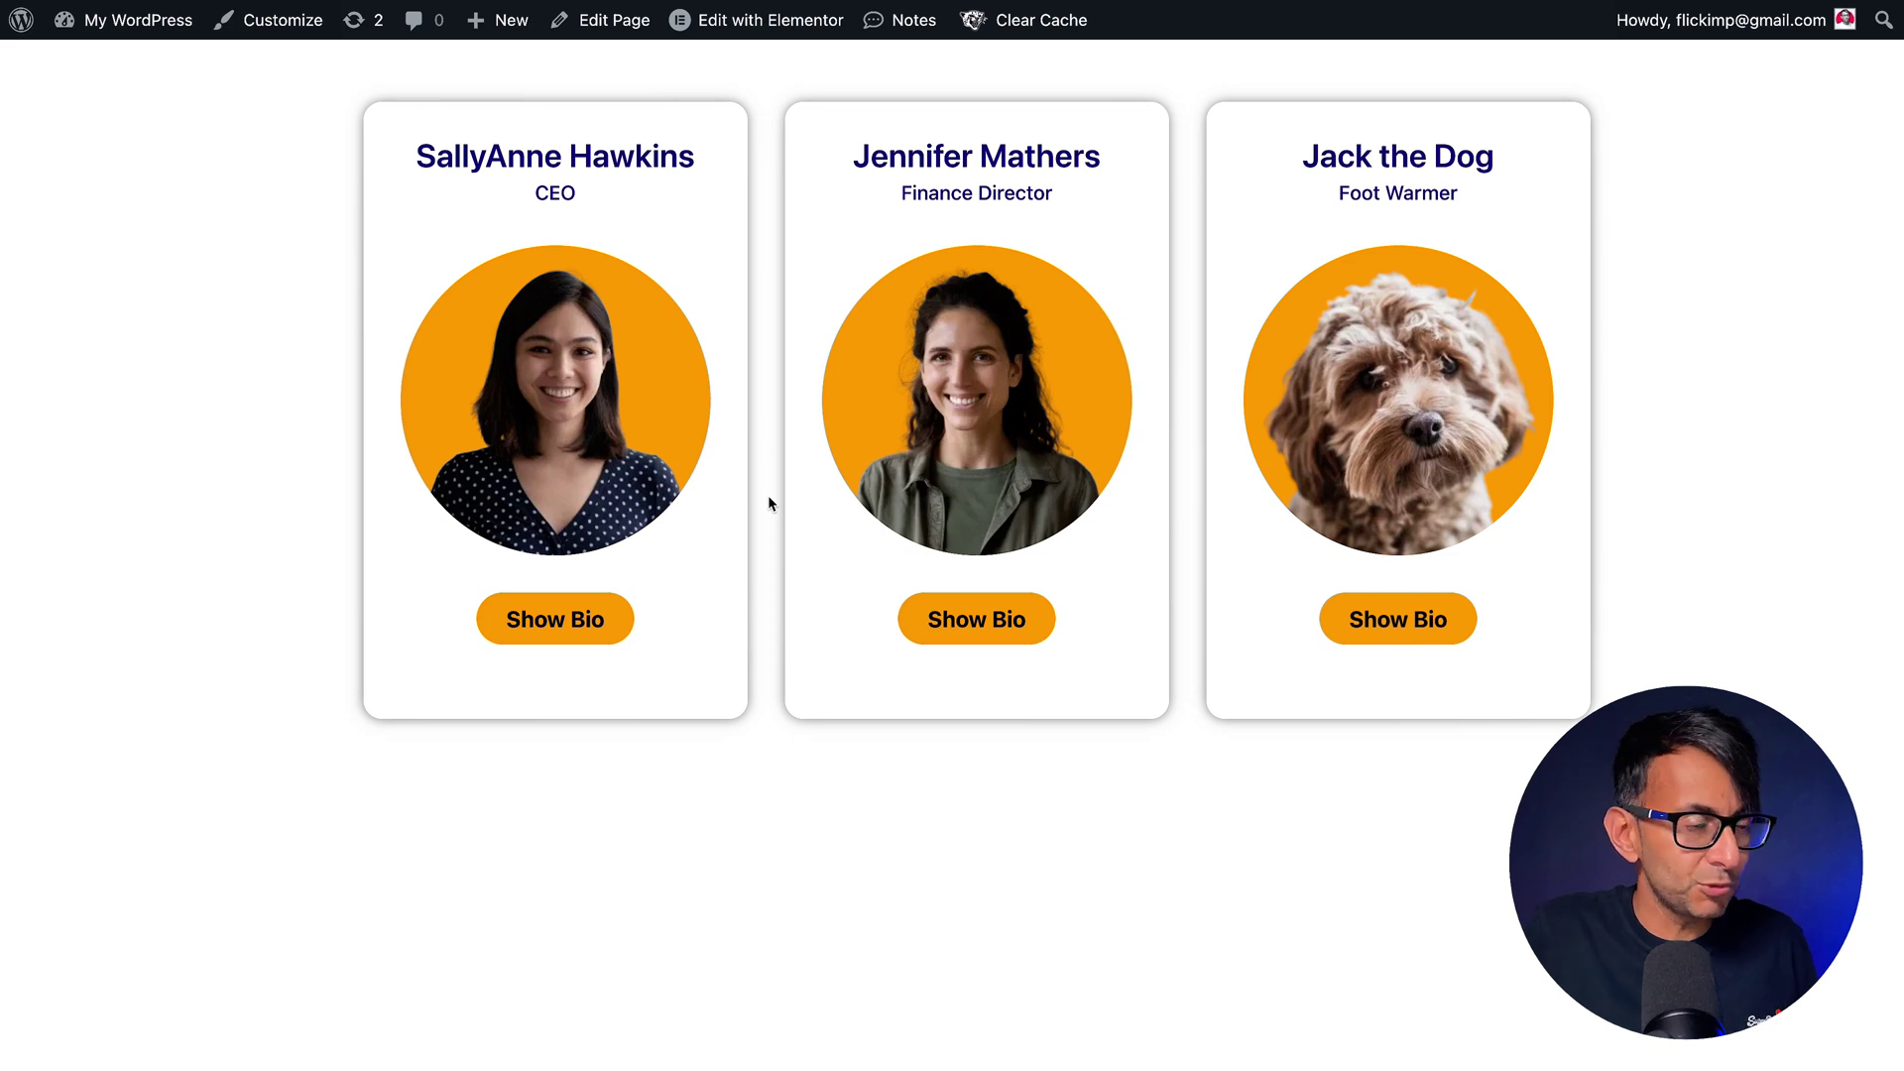
click(970, 616)
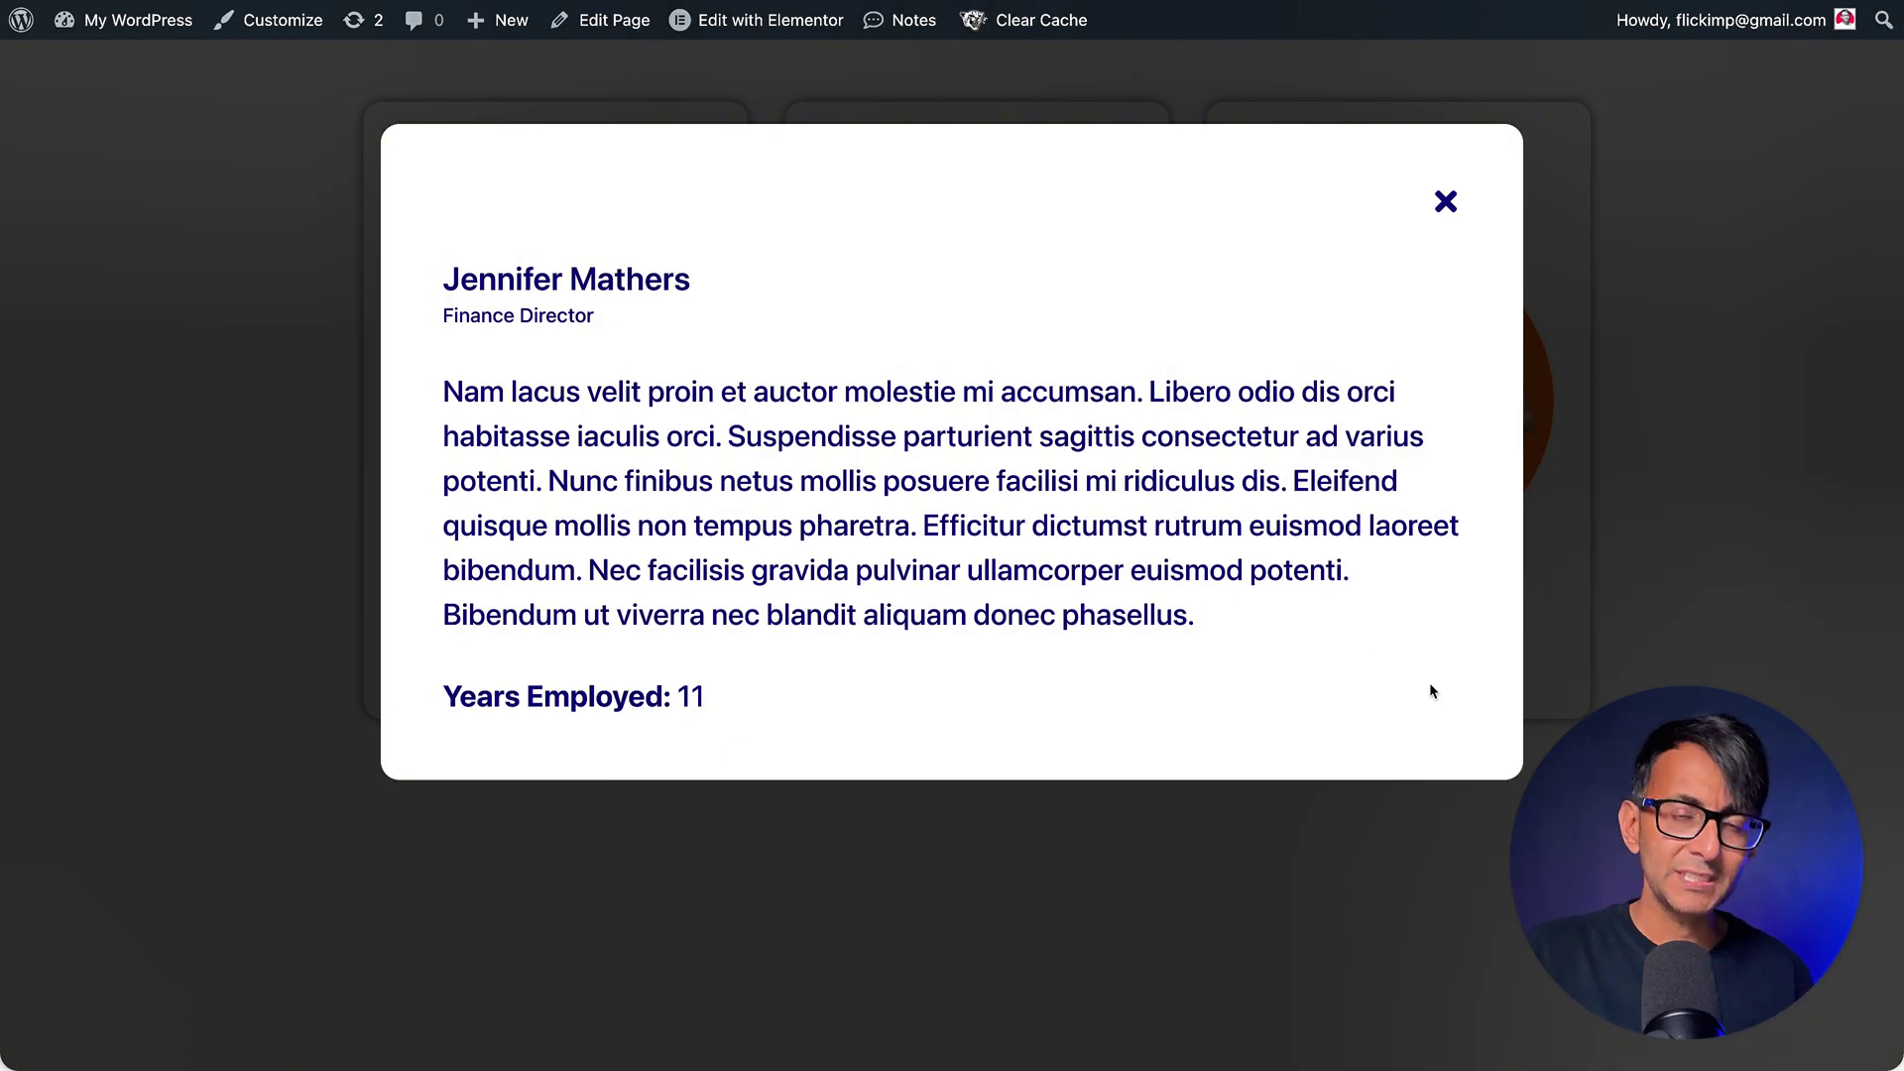
click(1445, 202)
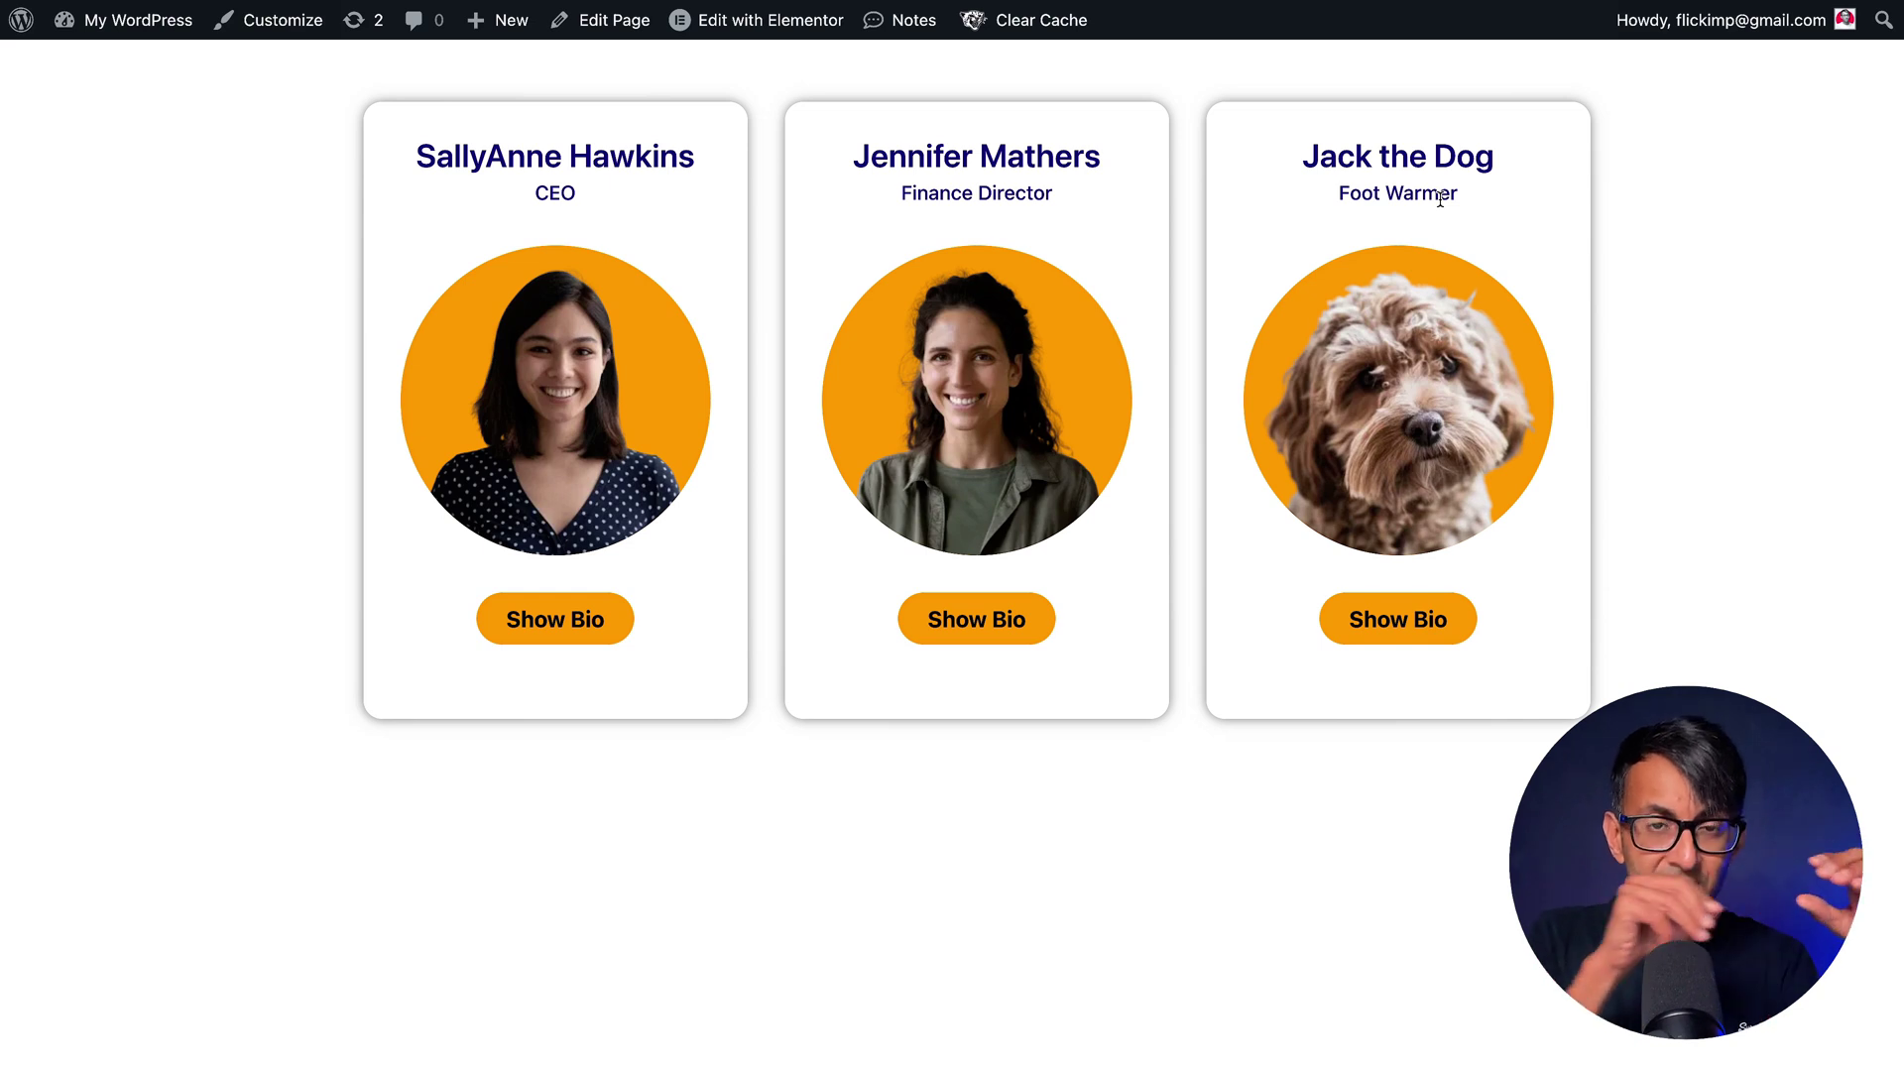
click(580, 624)
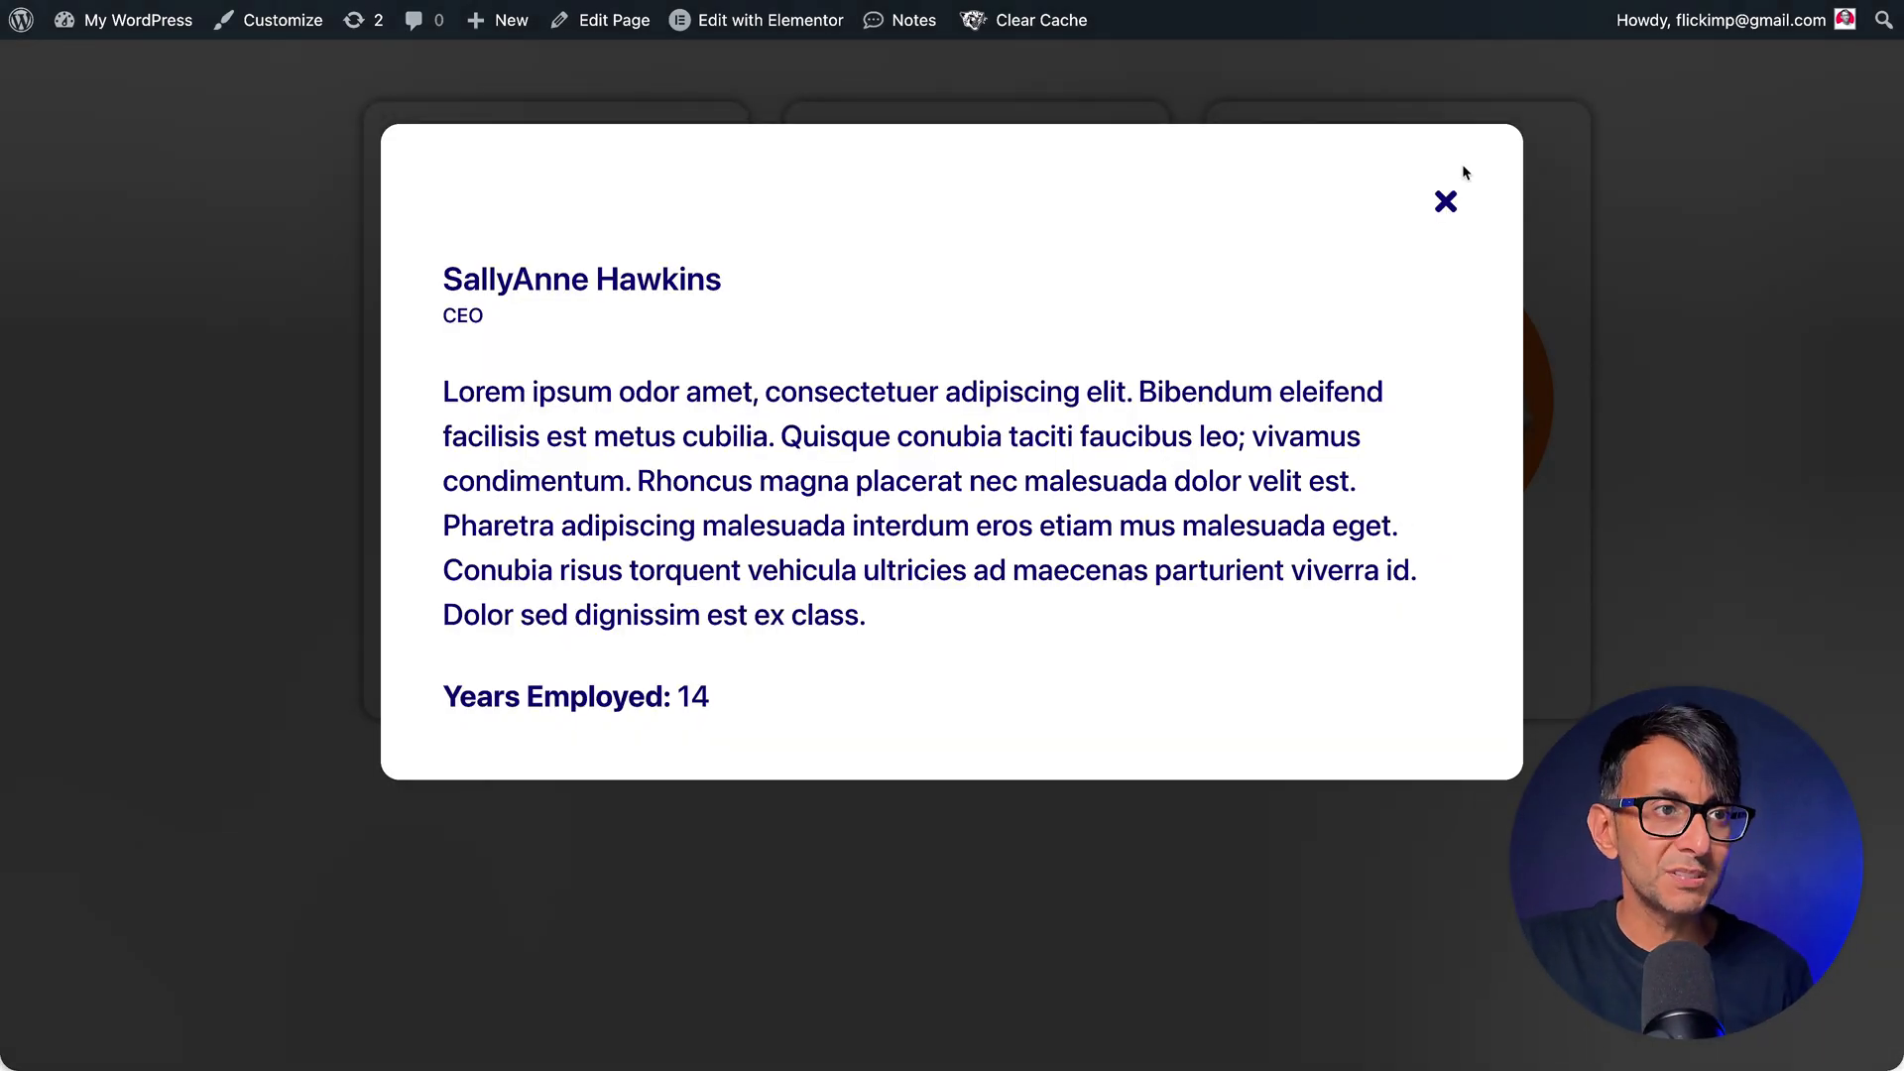
click(1445, 201)
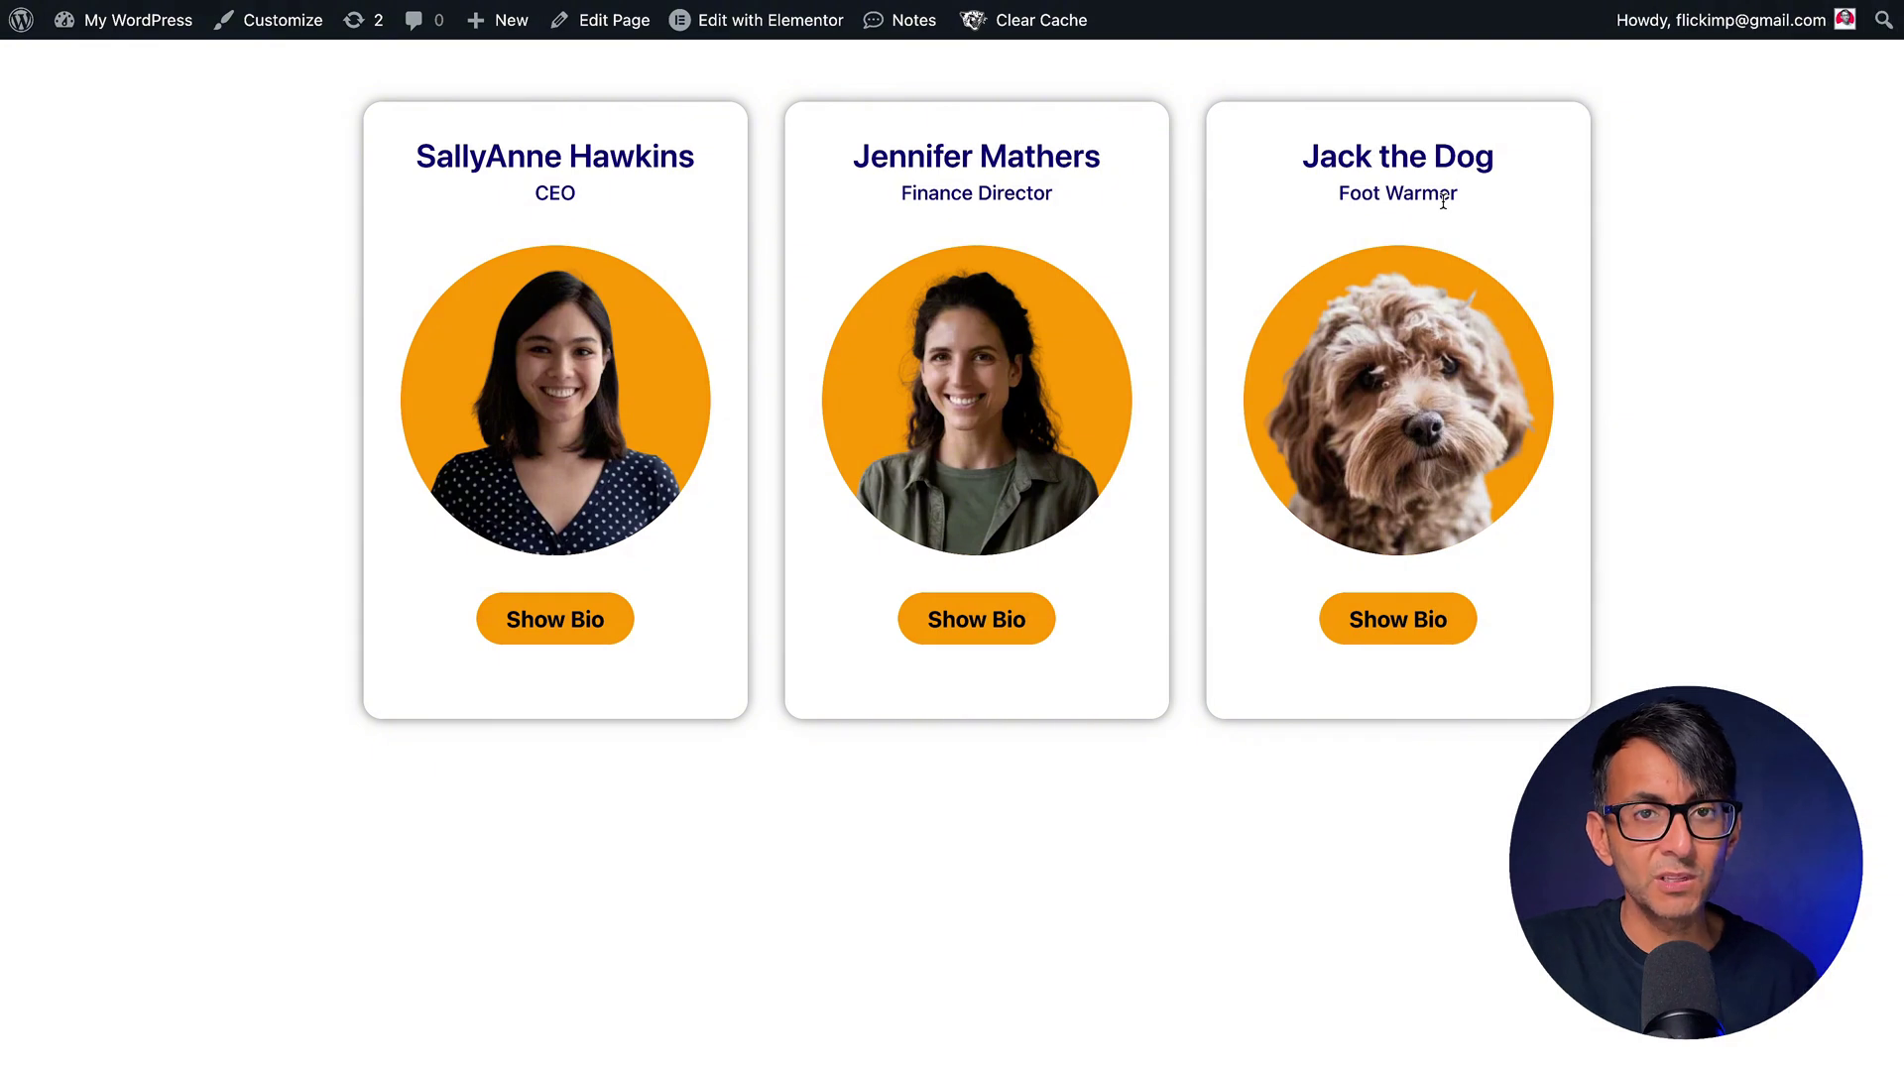